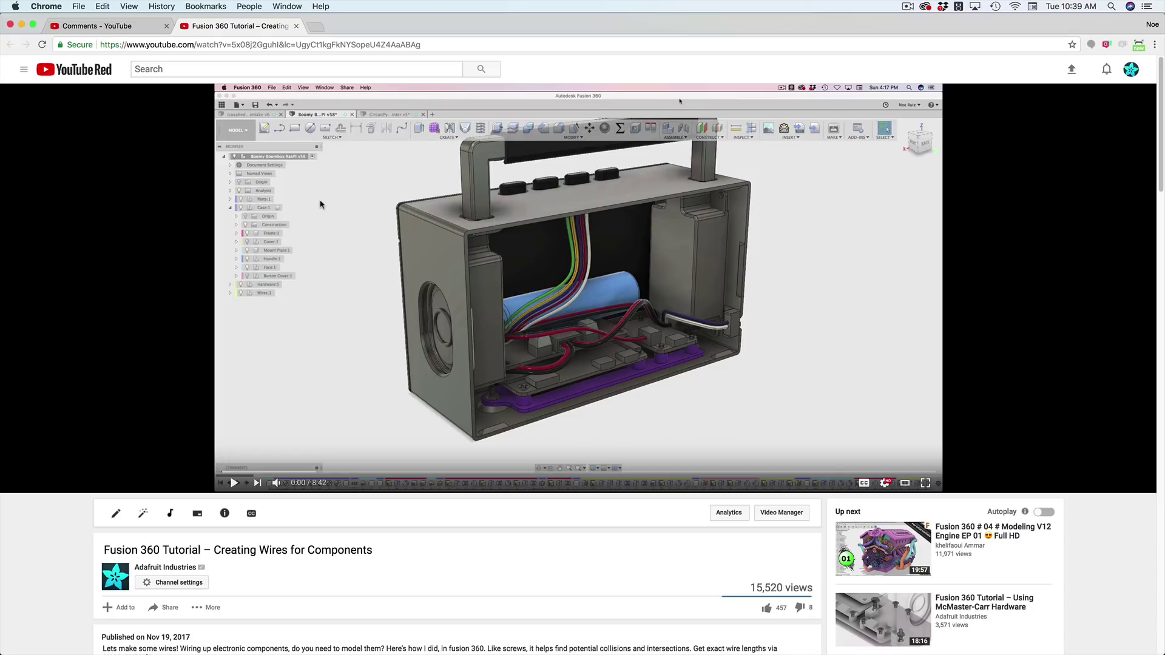
# Read through the viewer comments on the Creating Wires for Components tutorial video.
pyautogui.scroll(-1, 329, 283)
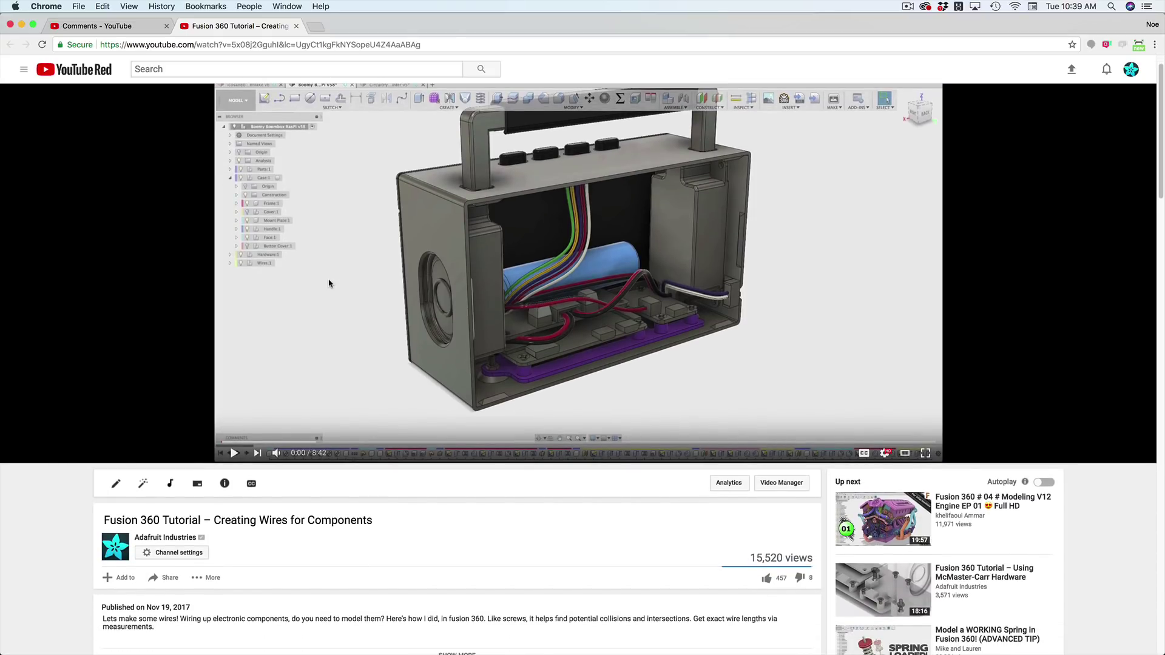
pyautogui.scroll(-8, 380, 369)
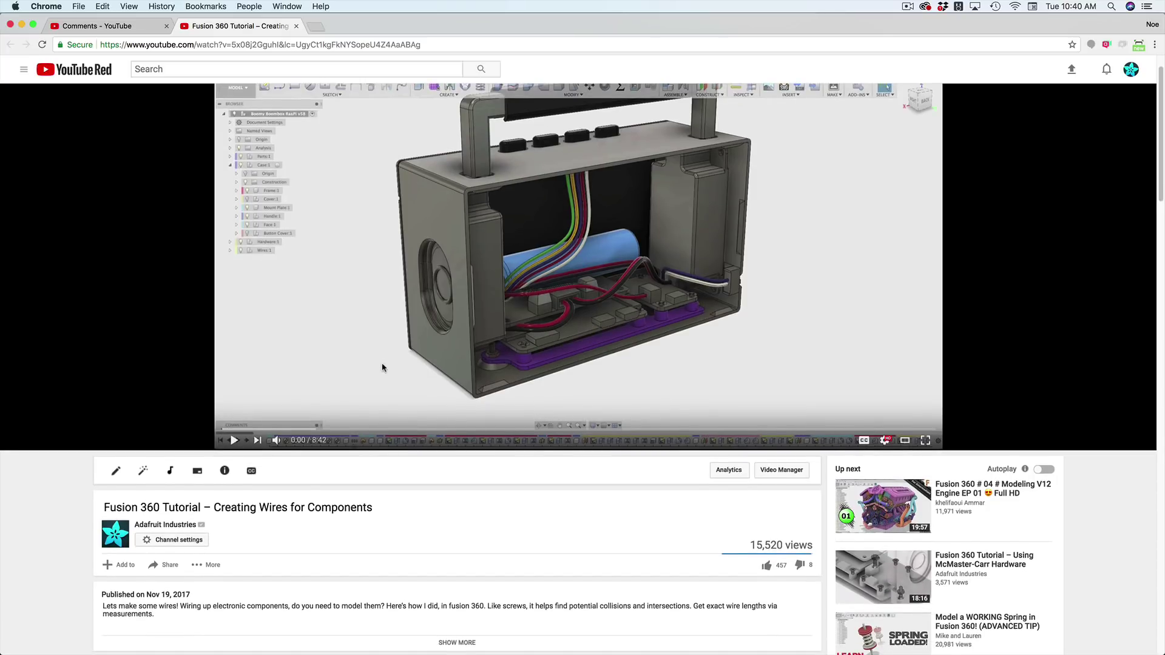
pyautogui.scroll(-8, 382, 367)
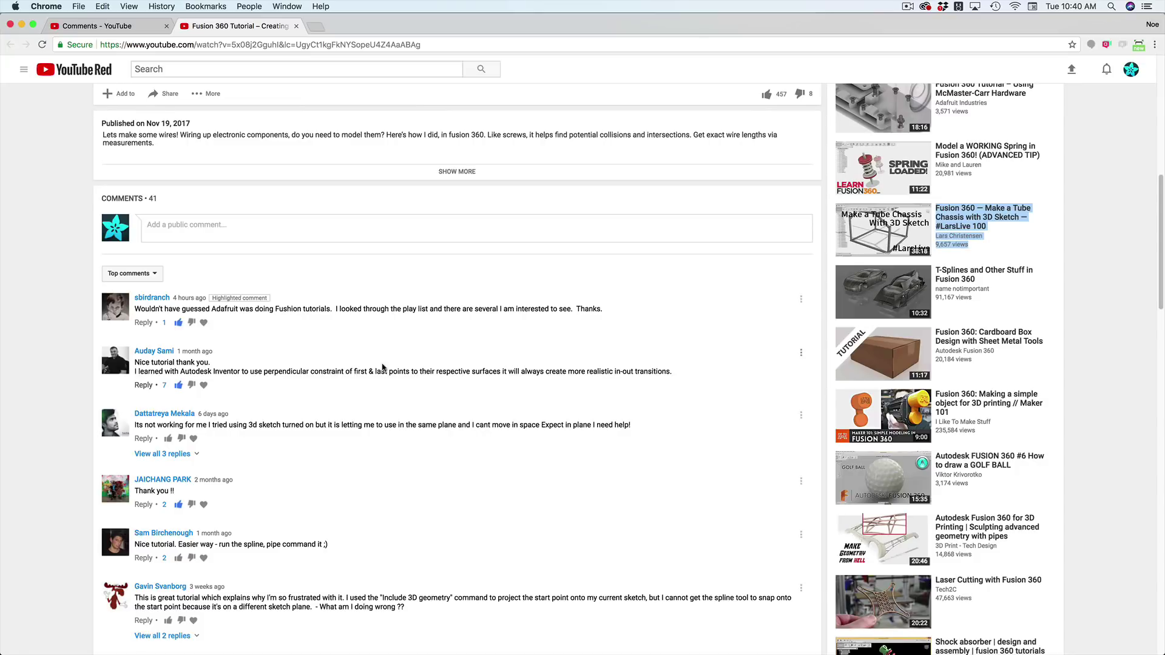
pyautogui.scroll(-1, 421, 458)
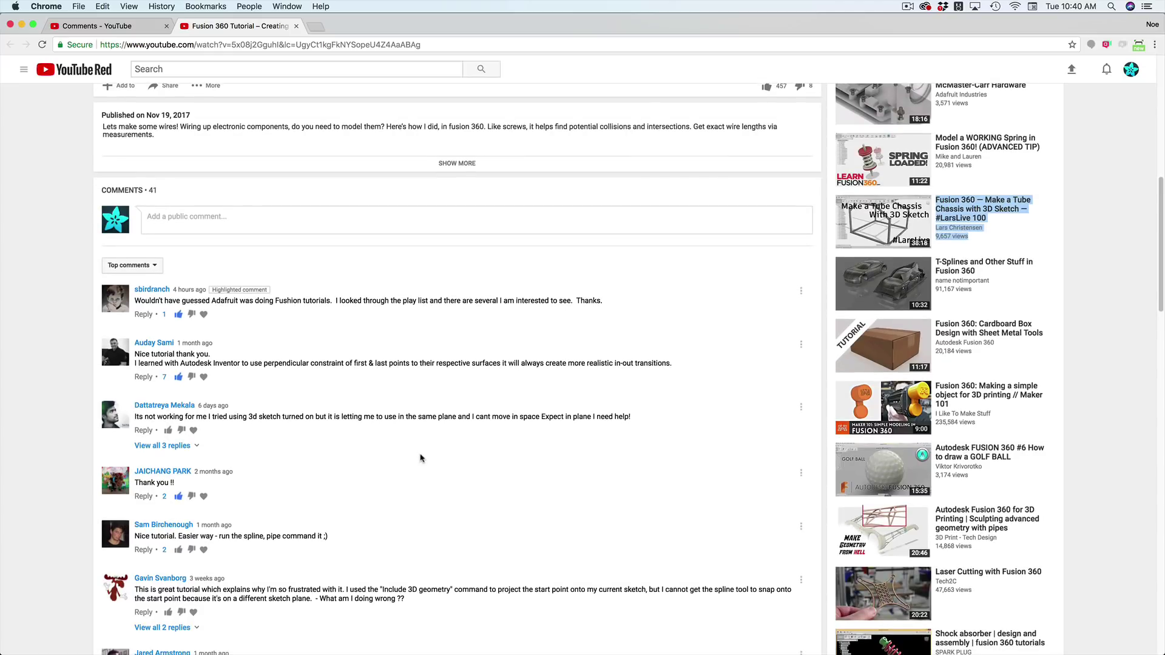
pyautogui.scroll(-2, 421, 458)
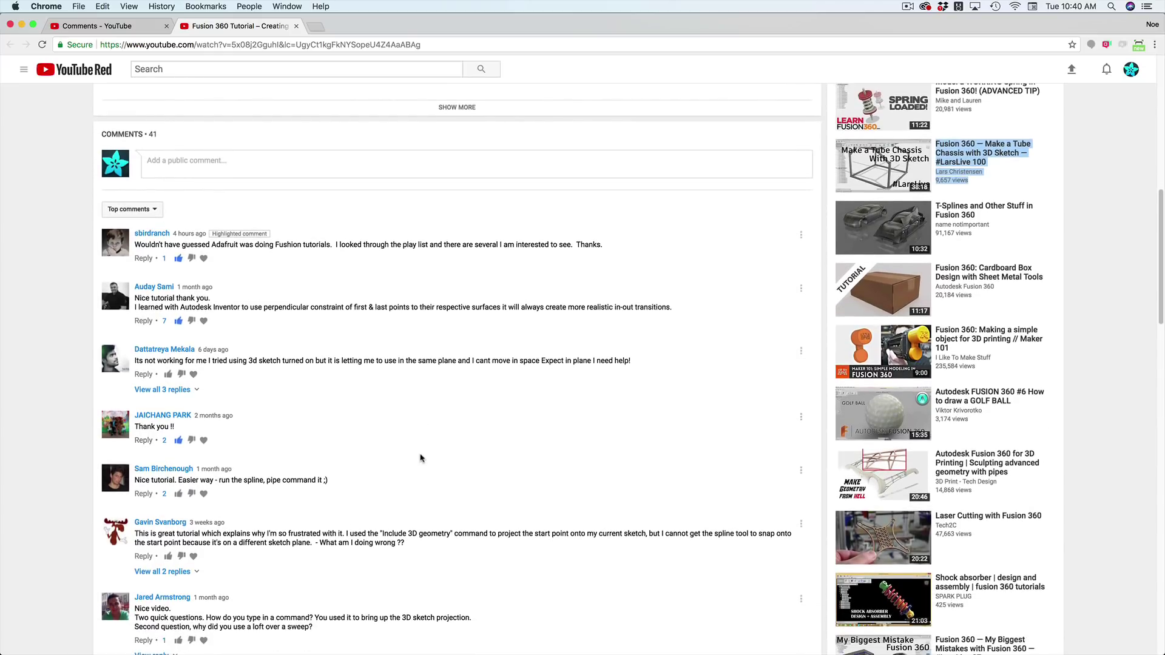
pyautogui.scroll(-5, 419, 452)
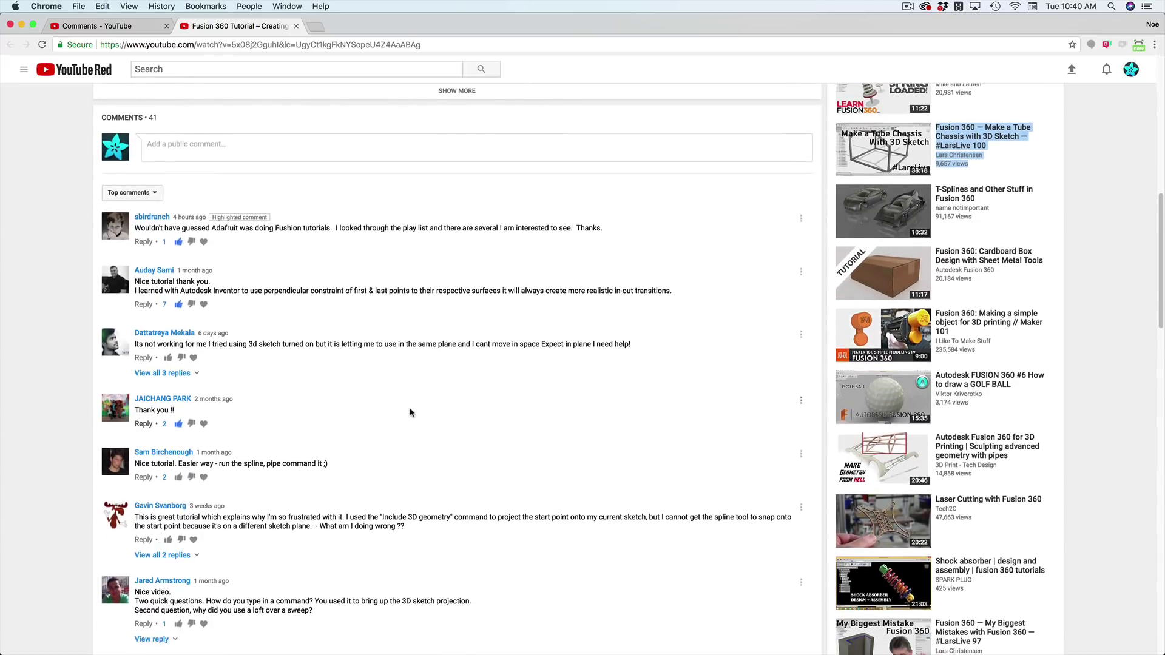
pyautogui.scroll(-1, 410, 412)
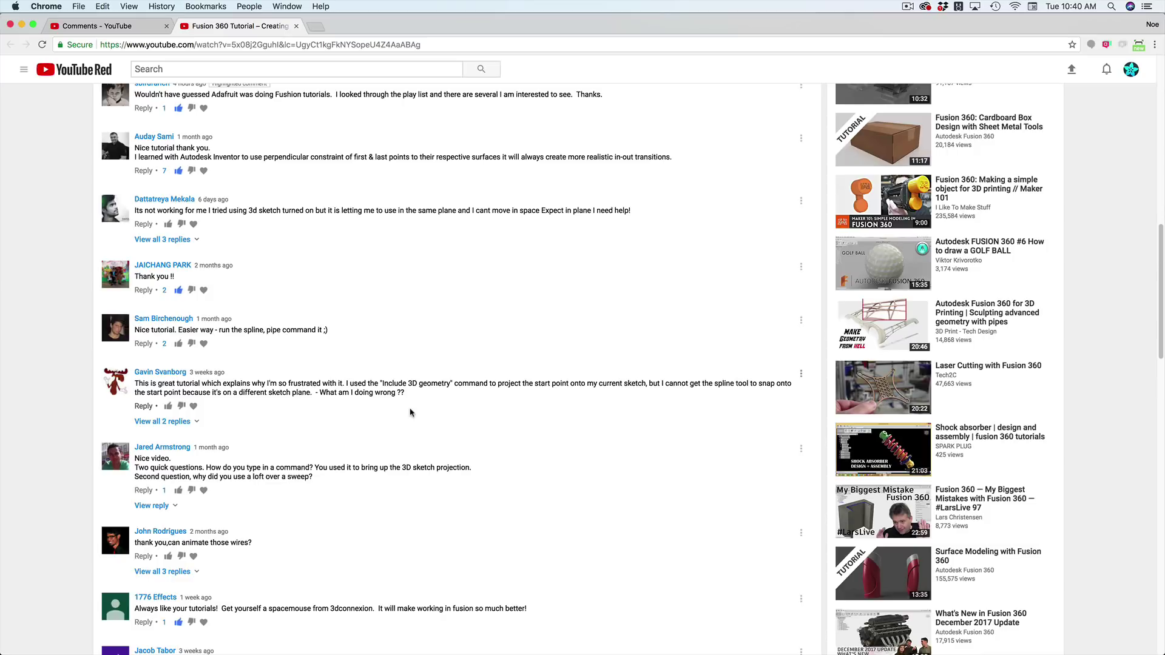
pyautogui.scroll(-1, 410, 413)
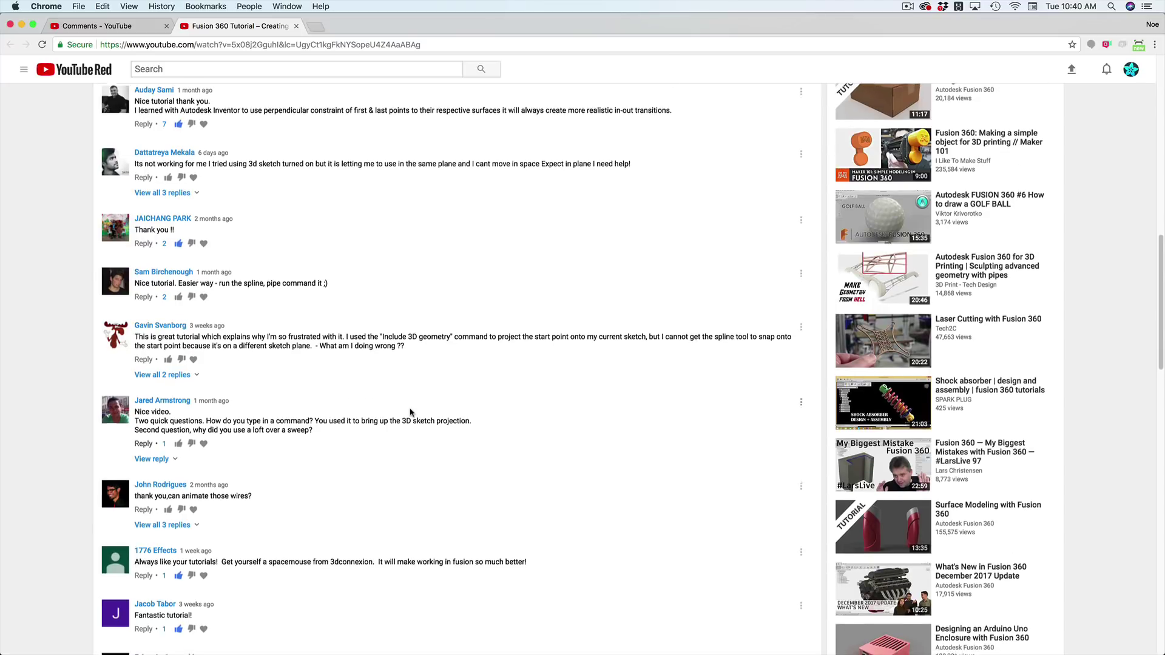
pyautogui.scroll(-7, 410, 413)
# Switch to Fusion 360 and start a new sketch on the horizontal XY origin plane.
pyautogui.press('super+Tab')
pyautogui.press('super+Tab')
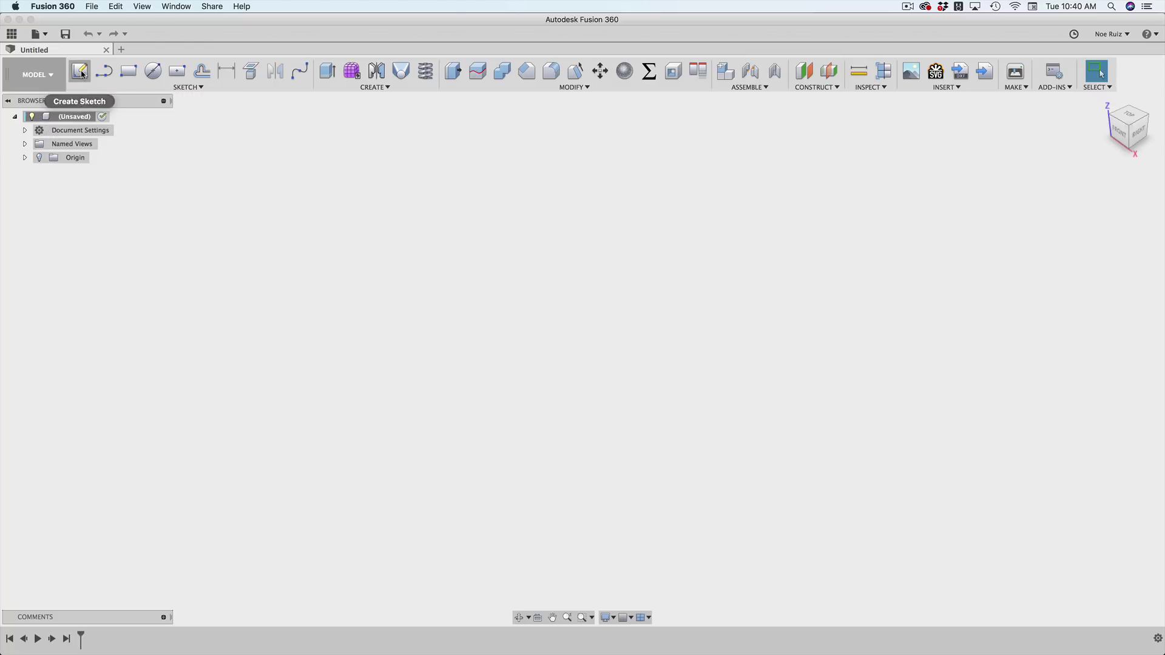
pyautogui.click(79, 72)
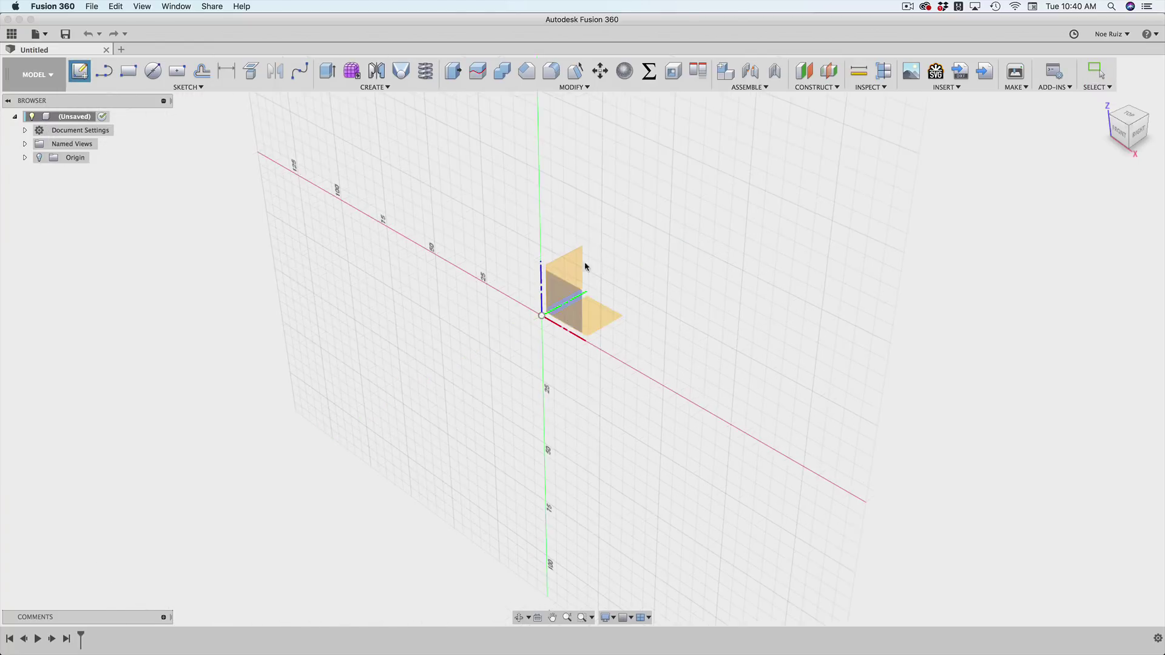
pyautogui.moveTo(642, 312)
pyautogui.keyDown('shift'); pyautogui.mouseDown(button='middle')
pyautogui.moveTo(567, 303)
pyautogui.moveTo(593, 275)
pyautogui.moveTo(562, 294)
pyautogui.moveTo(593, 320)
pyautogui.mouseUp(button='middle'); pyautogui.keyUp('shift')
pyautogui.click(590, 322)
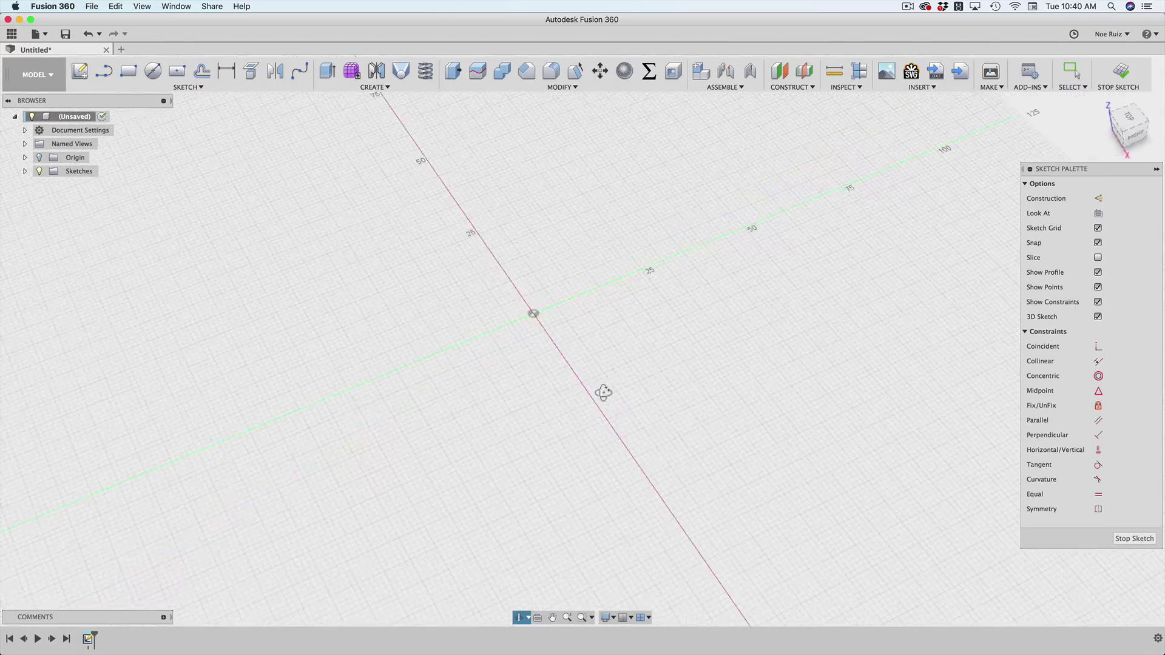
# Sketch a 10 mm line parallel to the green Y axis, a short distance from the origin.
pyautogui.click(1130, 121)
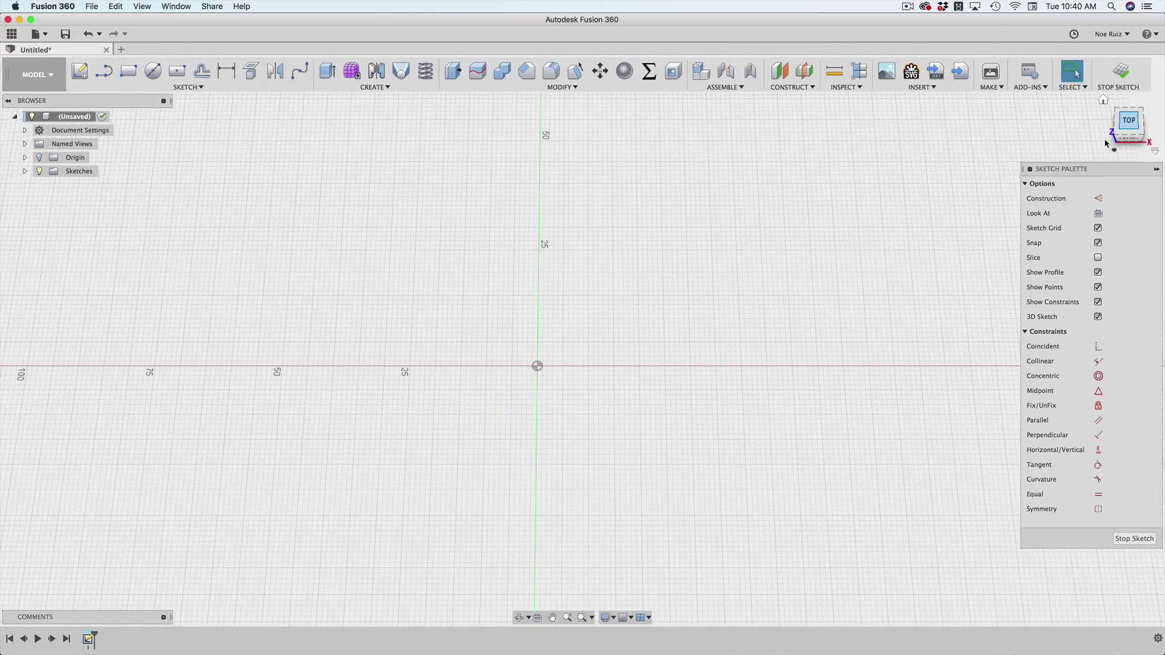
pyautogui.scroll(3, 733, 356)
pyautogui.scroll(-1, 558, 372)
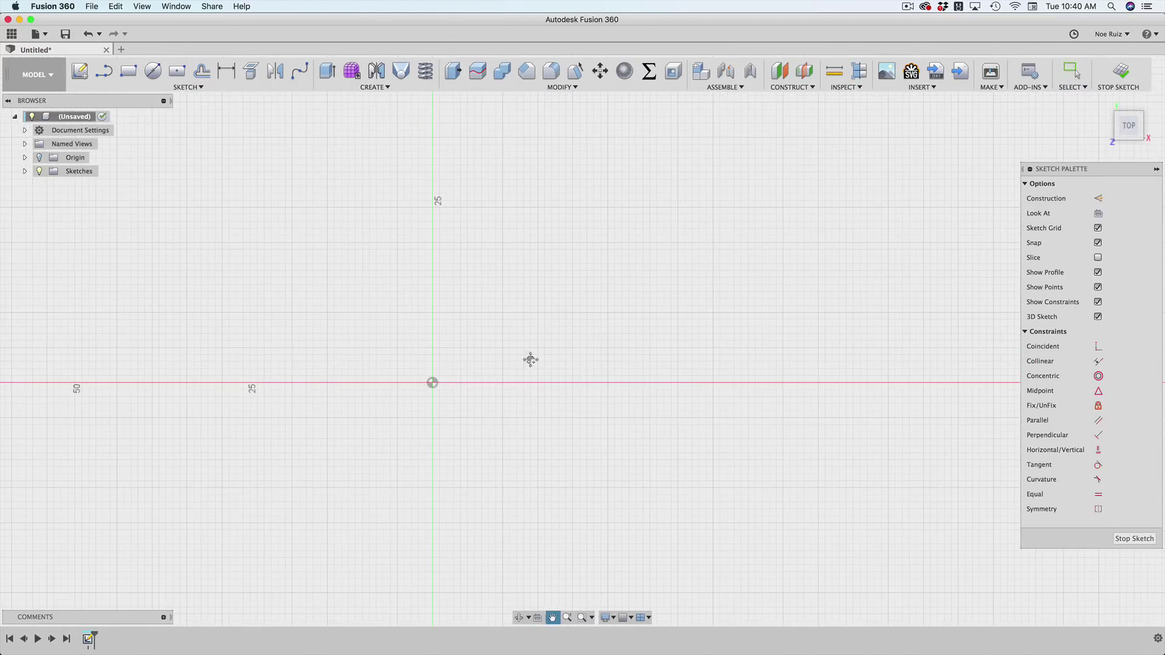
pyautogui.moveTo(530, 358)
pyautogui.mouseDown(button='middle')
pyautogui.moveTo(665, 408)
pyautogui.moveTo(613, 372)
pyautogui.moveTo(524, 353)
pyautogui.mouseUp(button='middle')
pyautogui.scroll(2, 524, 352)
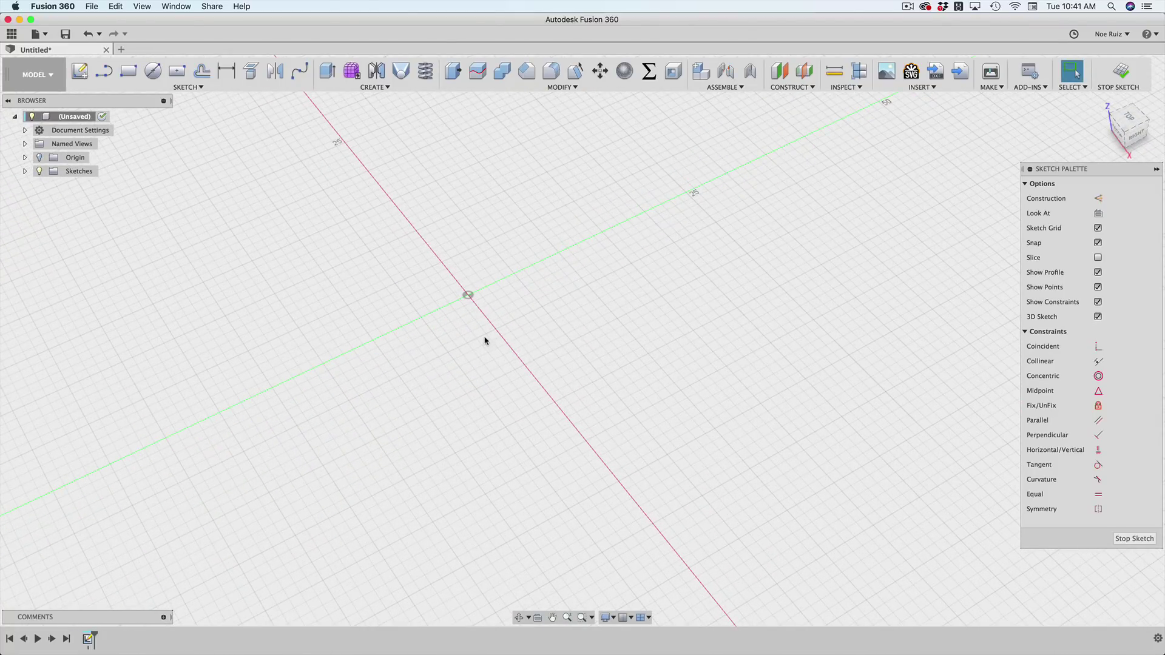
pyautogui.press('l')
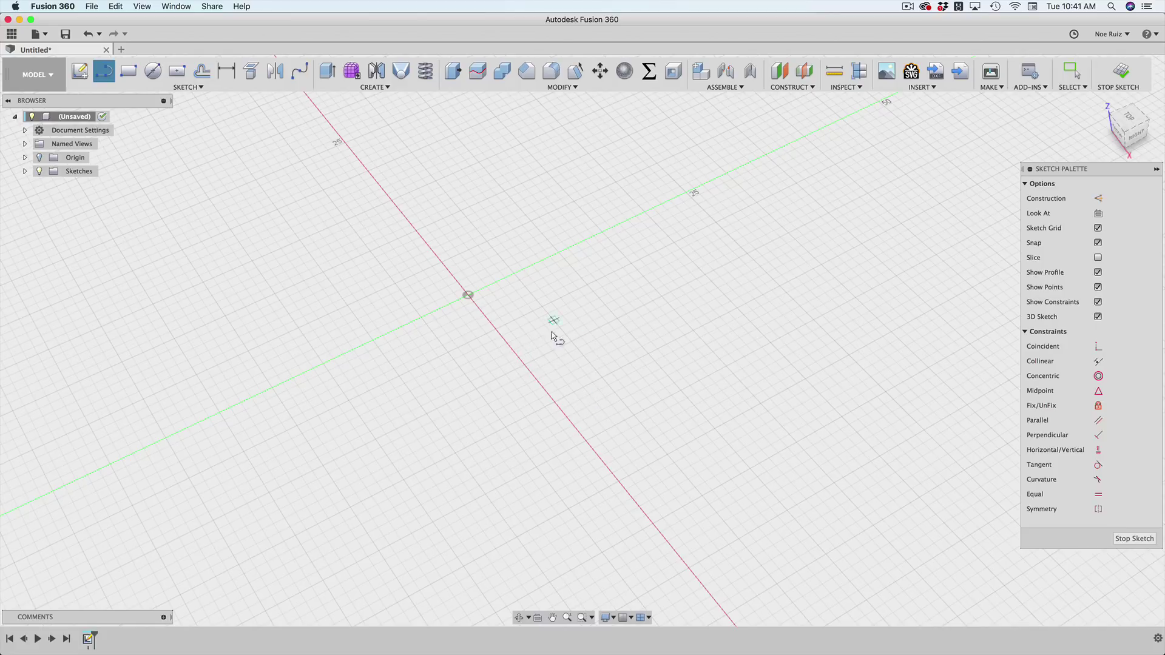
pyautogui.moveTo(554, 353); pyautogui.dragTo(527, 366, button='middle')
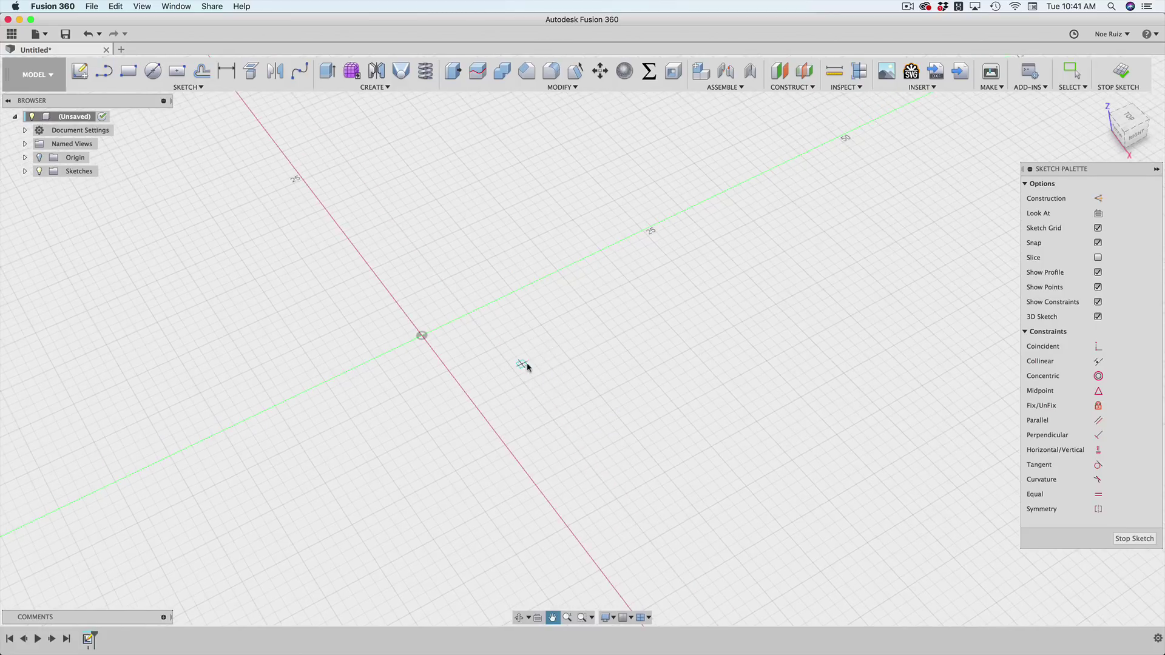
pyautogui.click(521, 390)
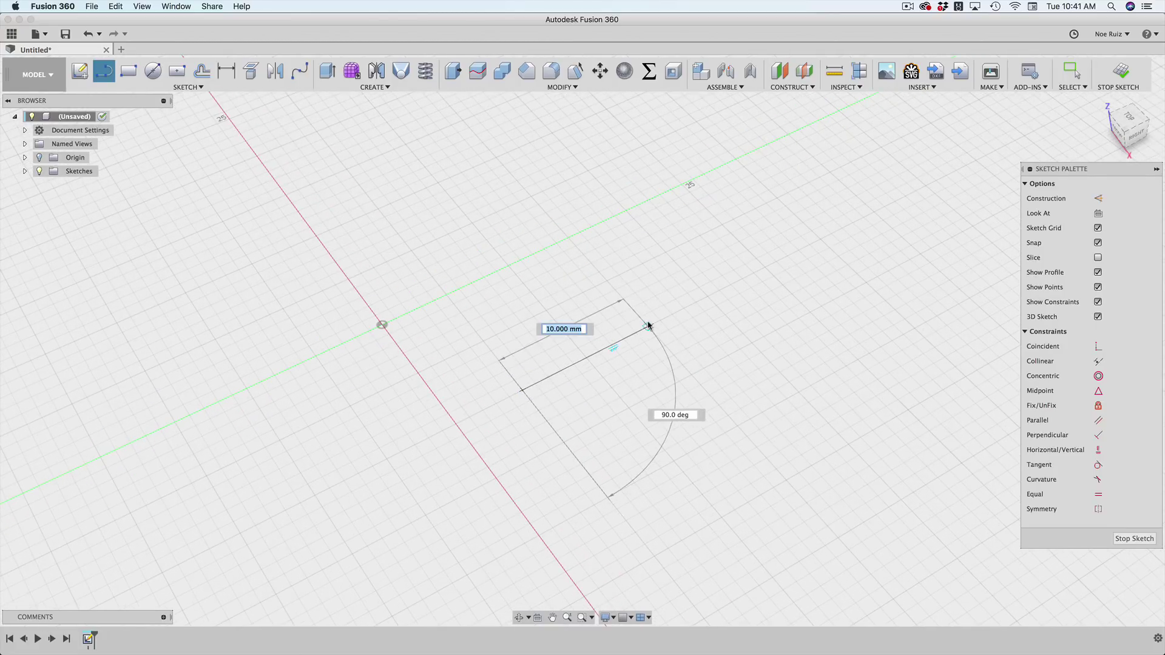
pyautogui.click(648, 325)
pyautogui.scroll(-1, 656, 334)
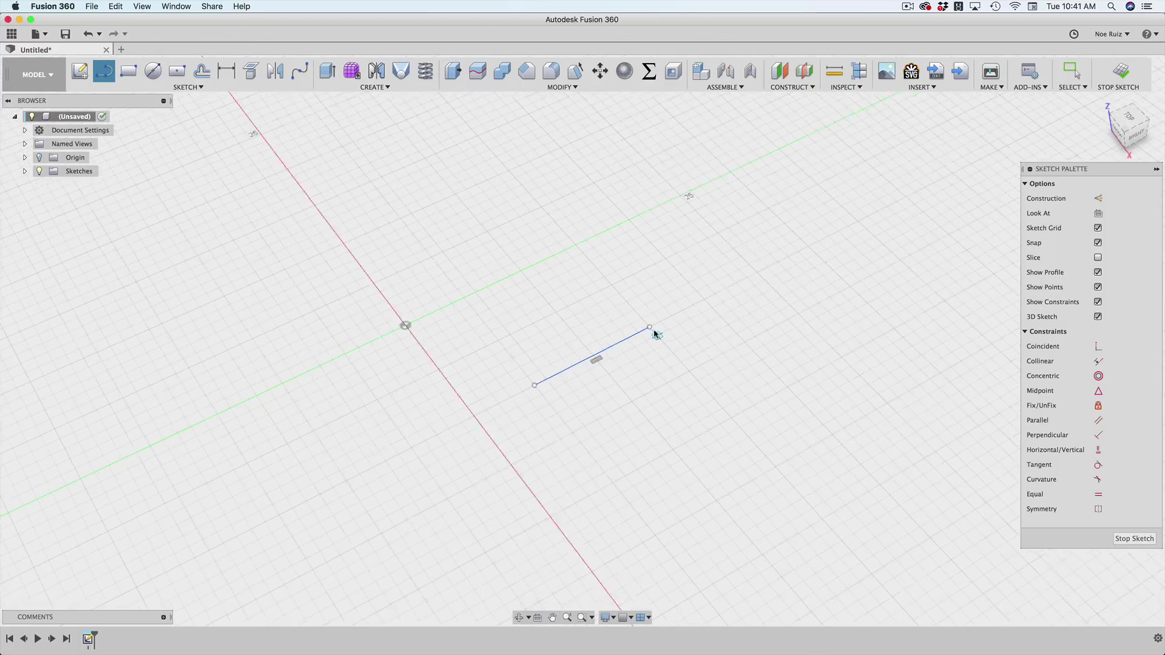
pyautogui.scroll(2, 655, 333)
pyautogui.keyDown('shift'); pyautogui.moveTo(603, 364); pyautogui.dragTo(605, 320, button='middle'); pyautogui.keyUp('shift')
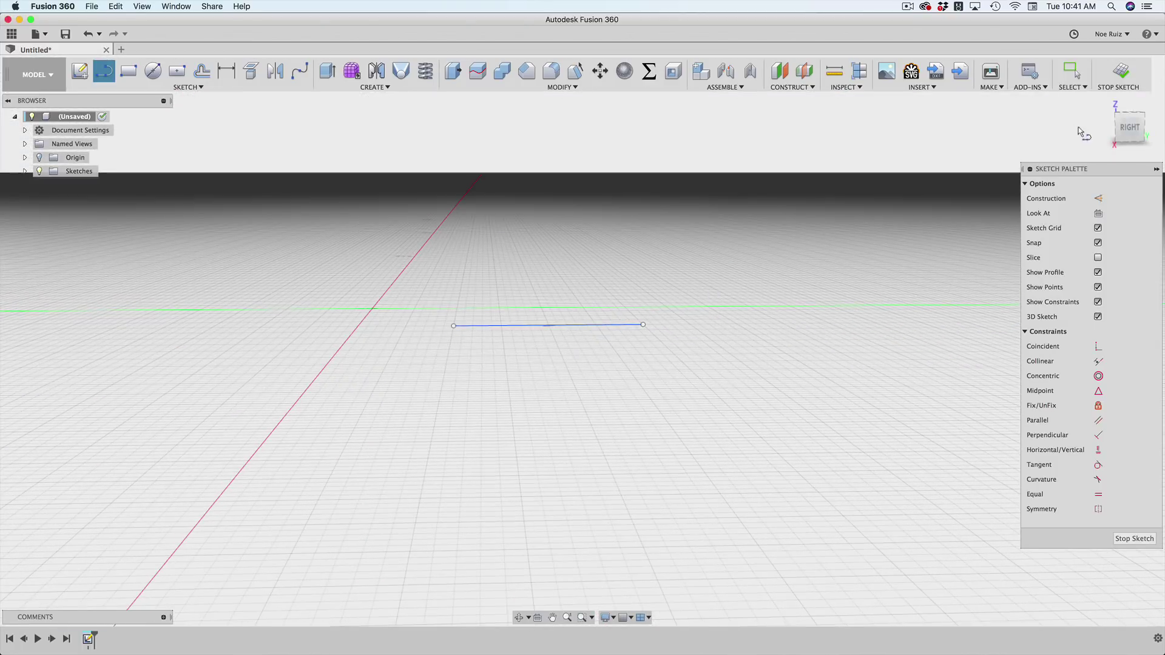
pyautogui.click(1129, 128)
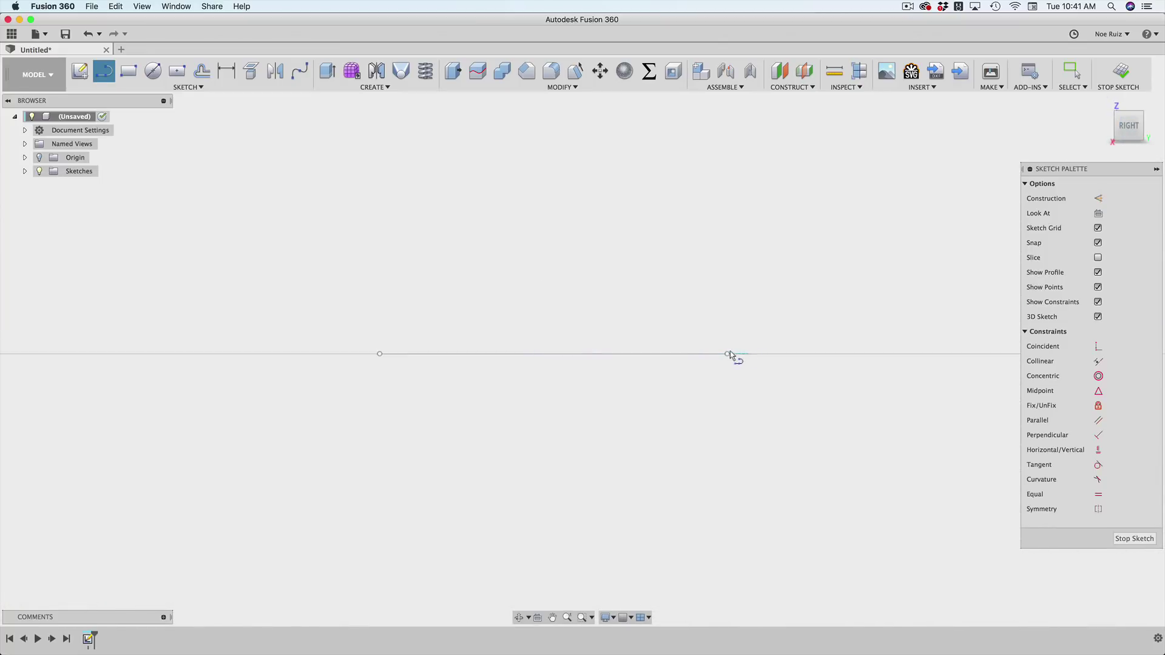
pyautogui.click(727, 353)
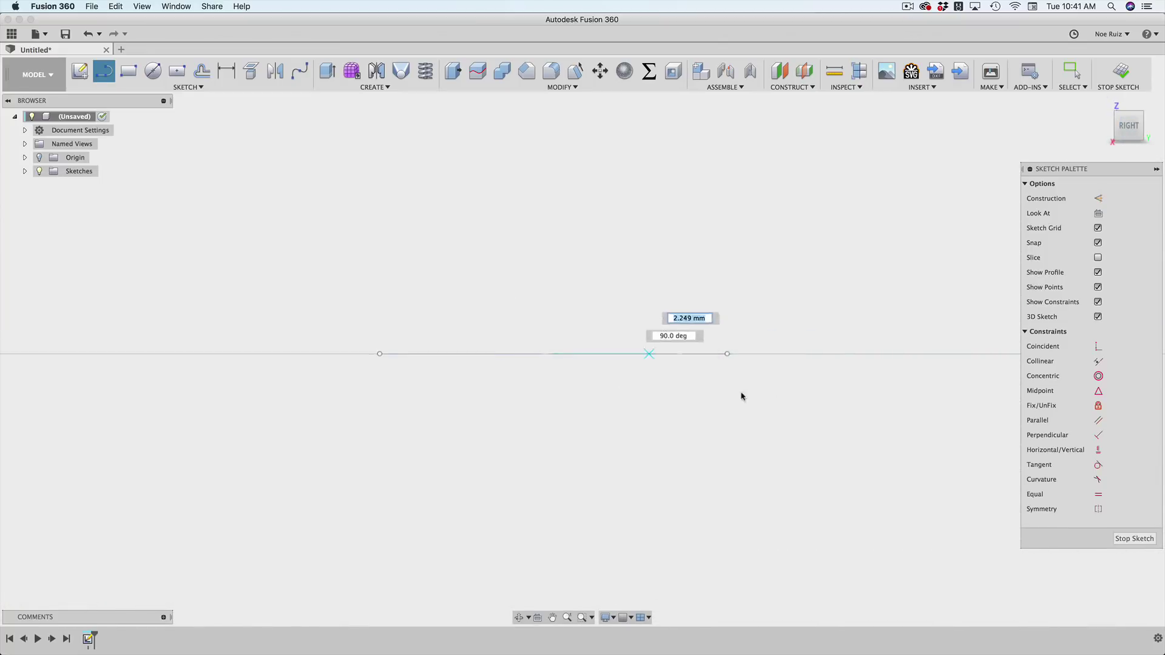
pyautogui.scroll(-1, 692, 328)
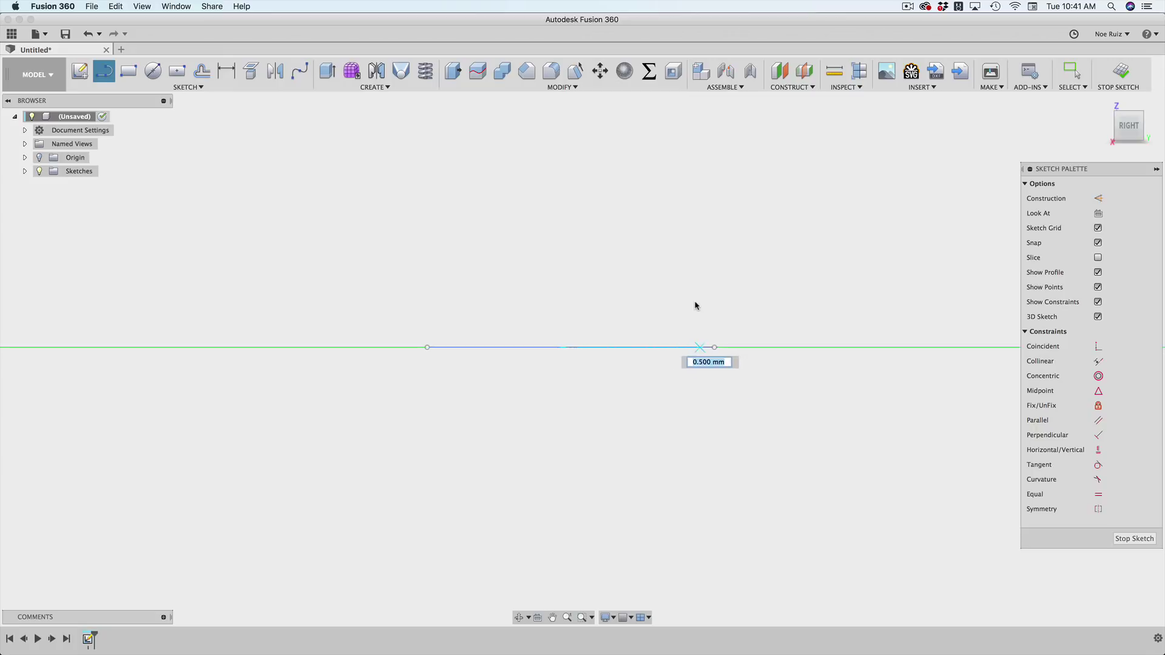
pyautogui.press('Escape')
pyautogui.keyDown('shift'); pyautogui.moveTo(512, 292); pyautogui.dragTo(526, 339, button='middle'); pyautogui.keyUp('shift')
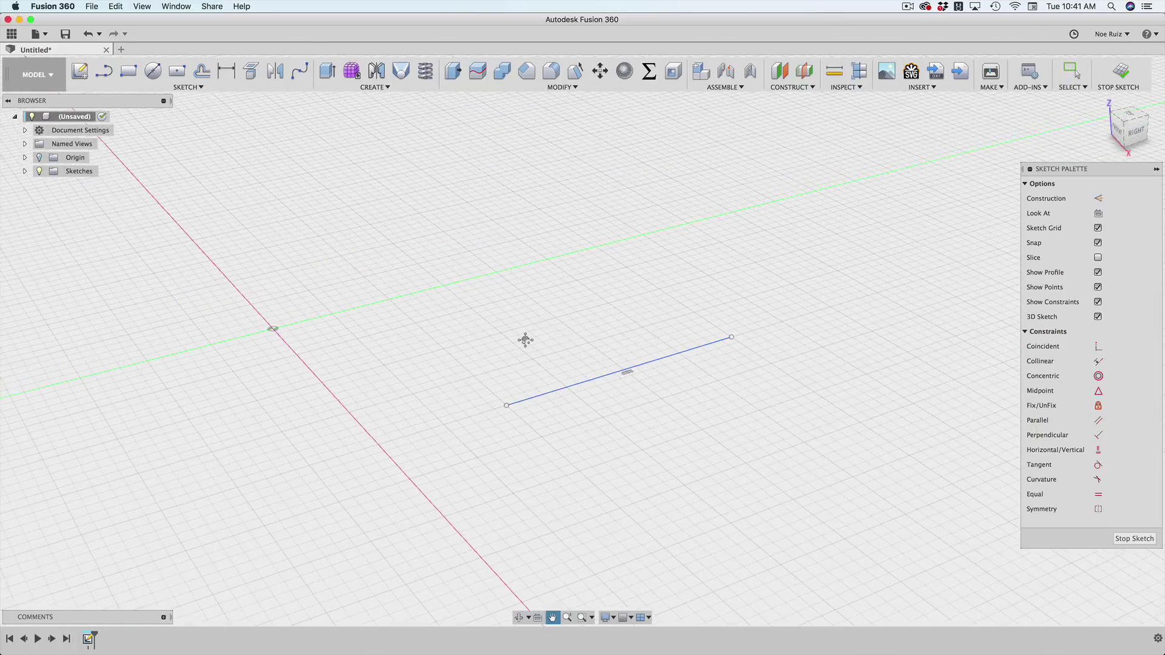
# Show the origin planes and axes, select the YZ and XY planes in turn to compare them, and clear the selection.
pyautogui.click(40, 157)
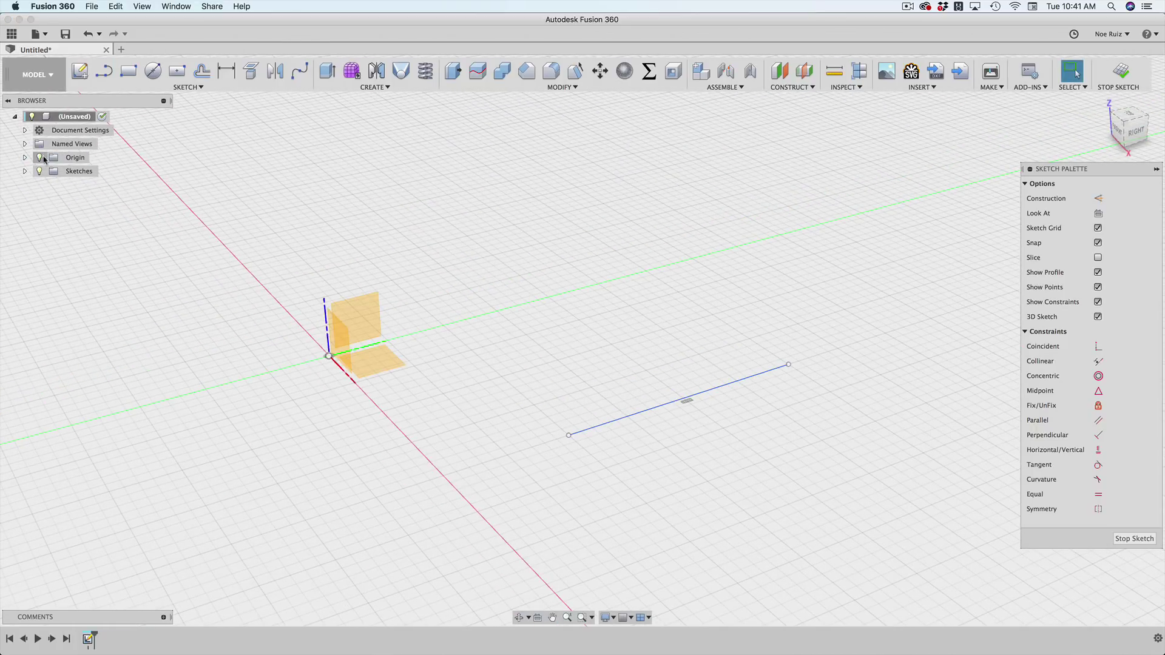
pyautogui.click(356, 315)
pyautogui.click(382, 365)
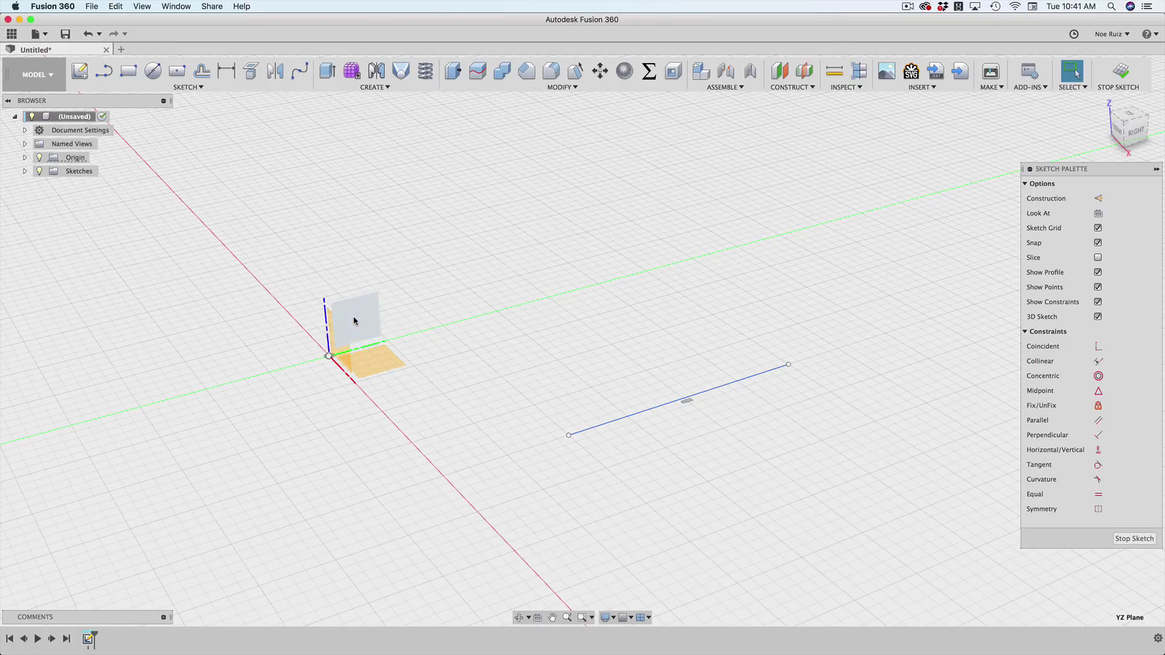
pyautogui.click(354, 318)
pyautogui.click(380, 358)
pyautogui.click(362, 322)
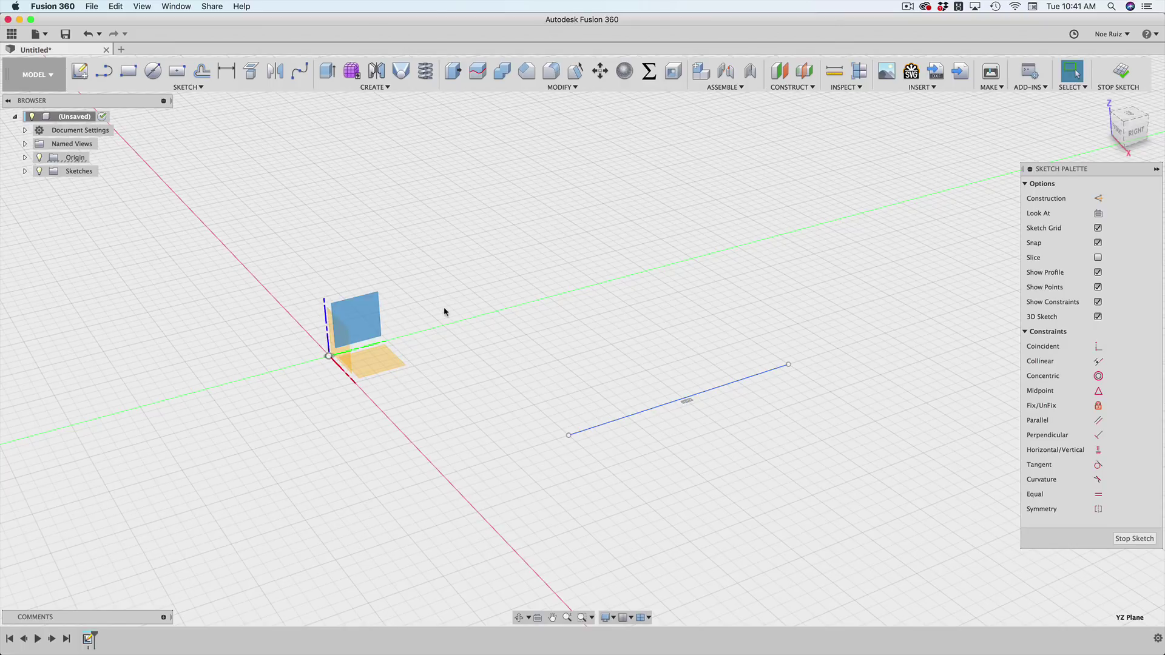
pyautogui.keyDown('shift'); pyautogui.moveTo(464, 319); pyautogui.dragTo(497, 293, button='middle'); pyautogui.keyUp('shift')
pyautogui.press('Escape')
pyautogui.click(541, 260)
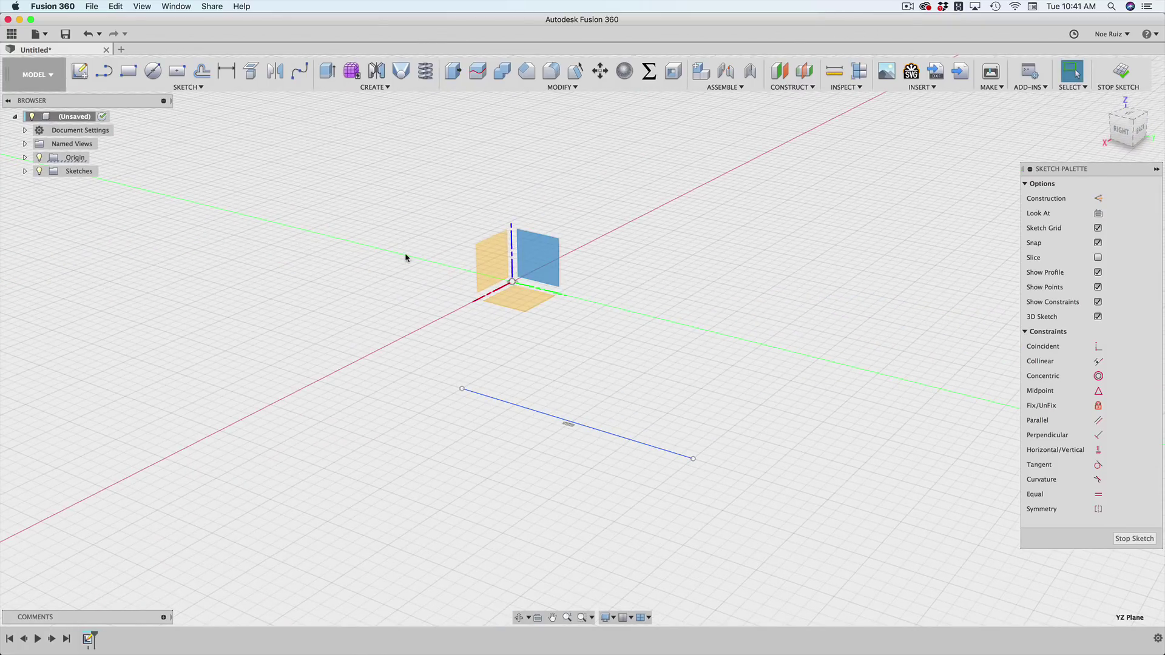
pyautogui.press('Escape')
pyautogui.keyDown('shift'); pyautogui.moveTo(406, 255); pyautogui.dragTo(378, 301, button='middle'); pyautogui.keyUp('shift')
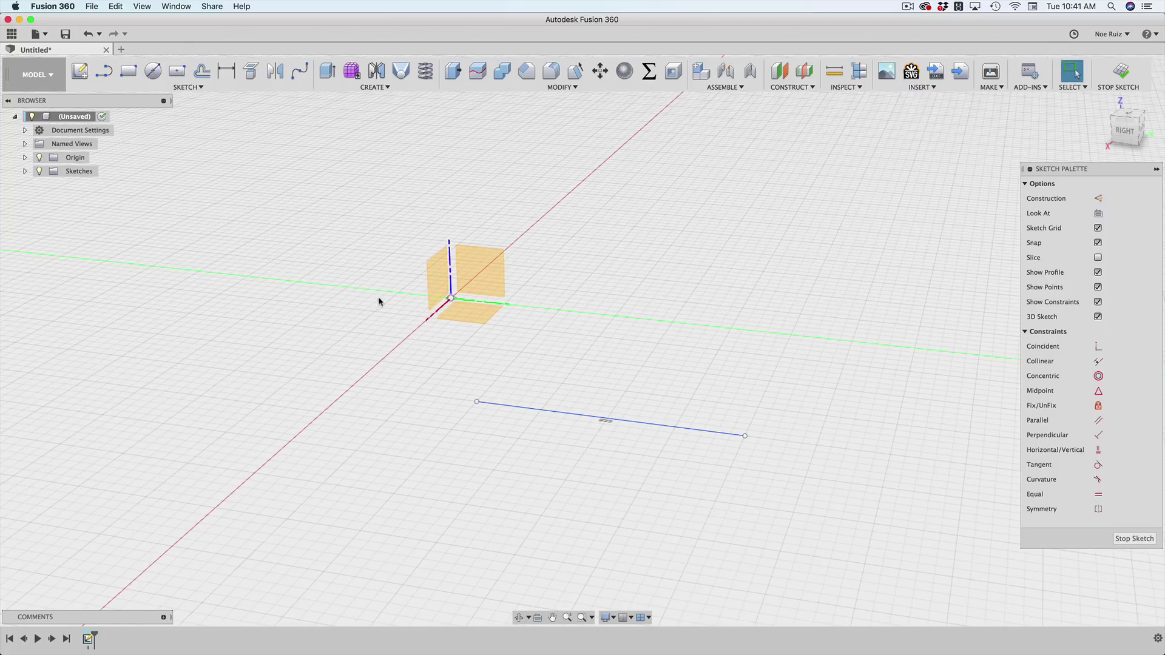
# Find the Include 3D Geometry command and use it to include the YZ origin plane in the sketch.
pyautogui.press('s')
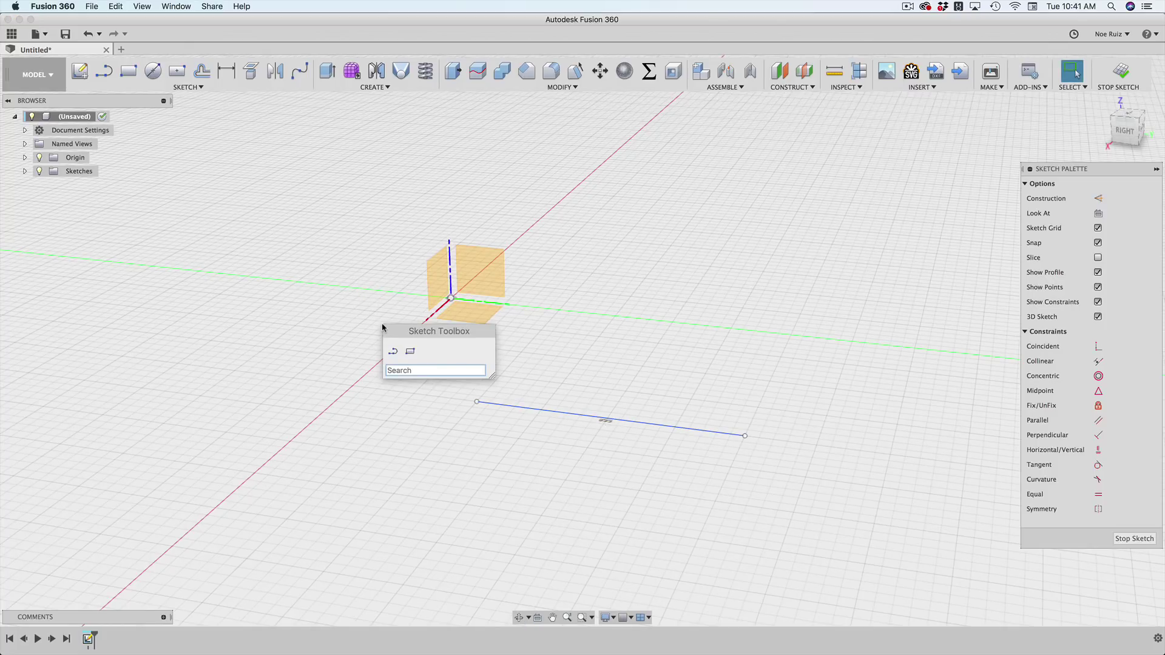
pyautogui.write('inc')
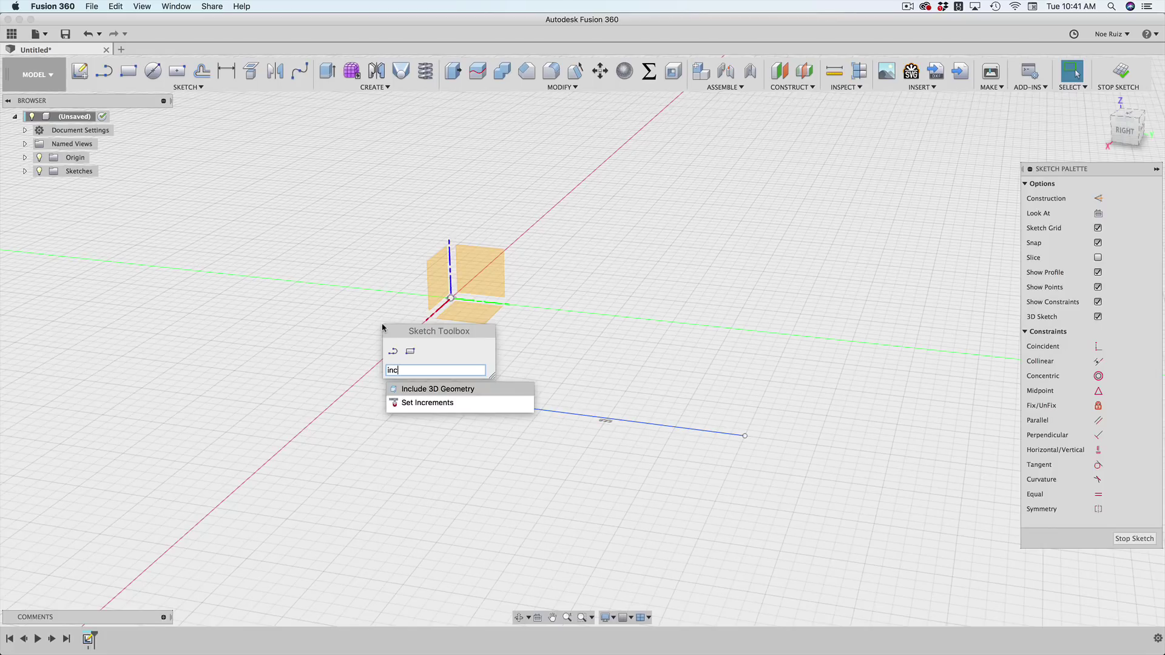
pyautogui.click(452, 393)
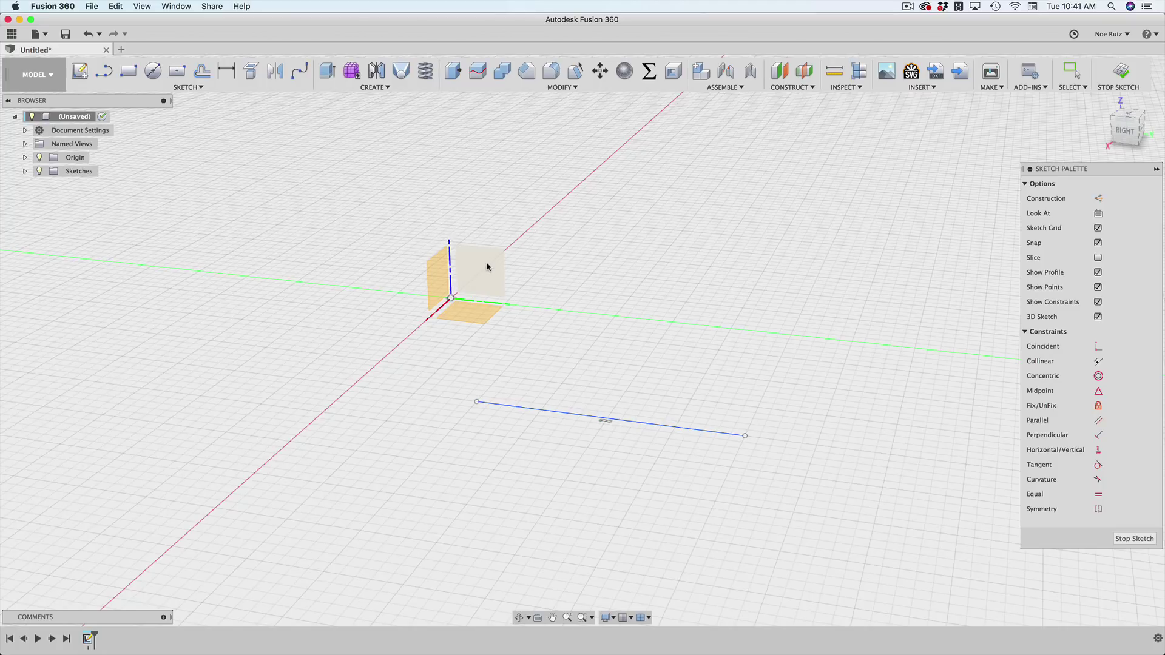
pyautogui.moveTo(571, 307)
pyautogui.keyDown('shift'); pyautogui.mouseDown(button='middle')
pyautogui.moveTo(614, 262)
pyautogui.moveTo(600, 338)
pyautogui.moveTo(679, 315)
pyautogui.moveTo(662, 322)
pyautogui.mouseUp(button='middle'); pyautogui.keyUp('shift')
pyautogui.scroll(3, 631, 298)
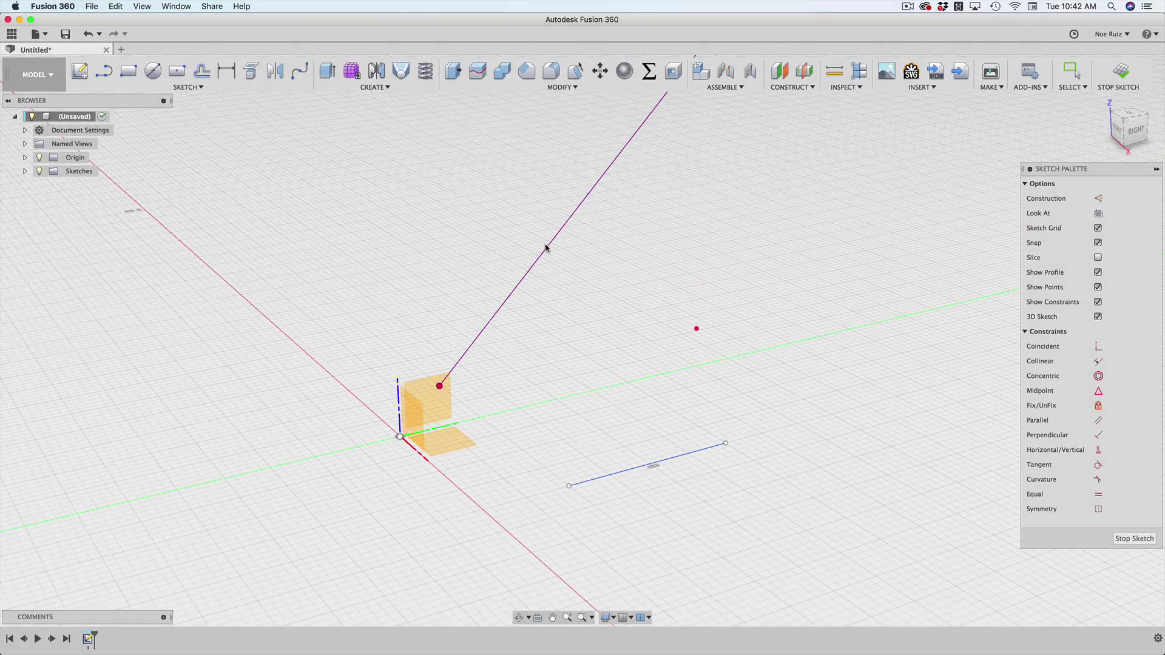
pyautogui.scroll(-3, 557, 244)
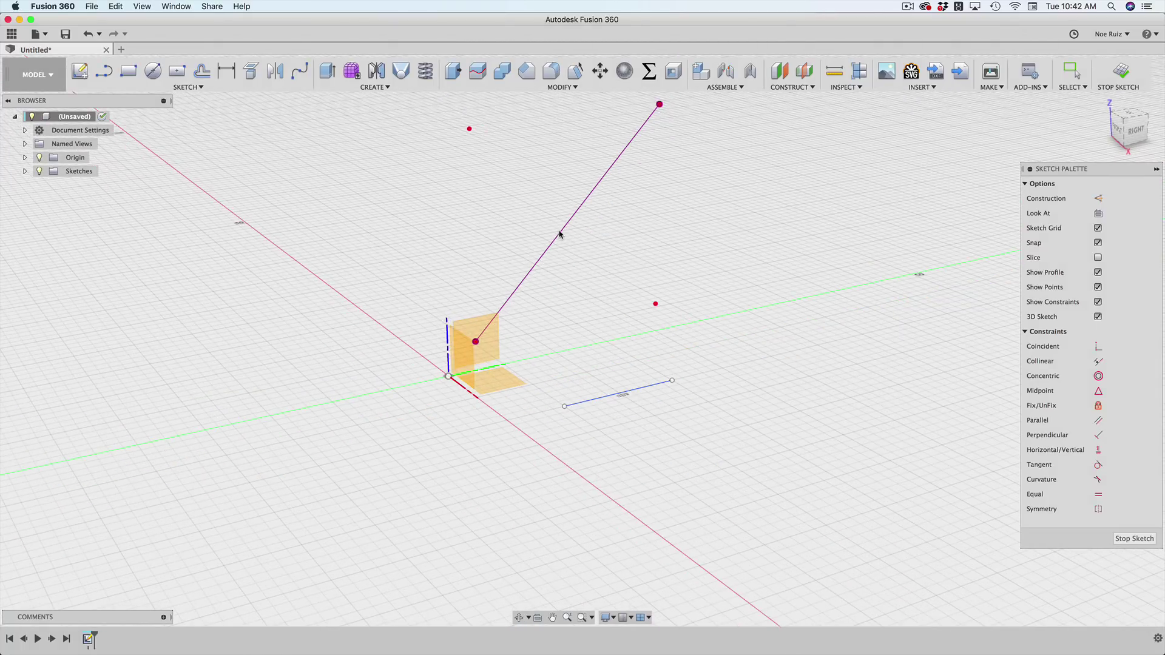
pyautogui.moveTo(591, 279)
pyautogui.keyDown('shift'); pyautogui.mouseDown(button='middle')
pyautogui.moveTo(544, 281)
pyautogui.moveTo(553, 295)
pyautogui.moveTo(484, 203)
pyautogui.moveTo(482, 226)
pyautogui.moveTo(490, 203)
pyautogui.moveTo(479, 203)
pyautogui.moveTo(479, 218)
pyautogui.moveTo(507, 240)
pyautogui.mouseUp(button='middle'); pyautogui.keyUp('shift')
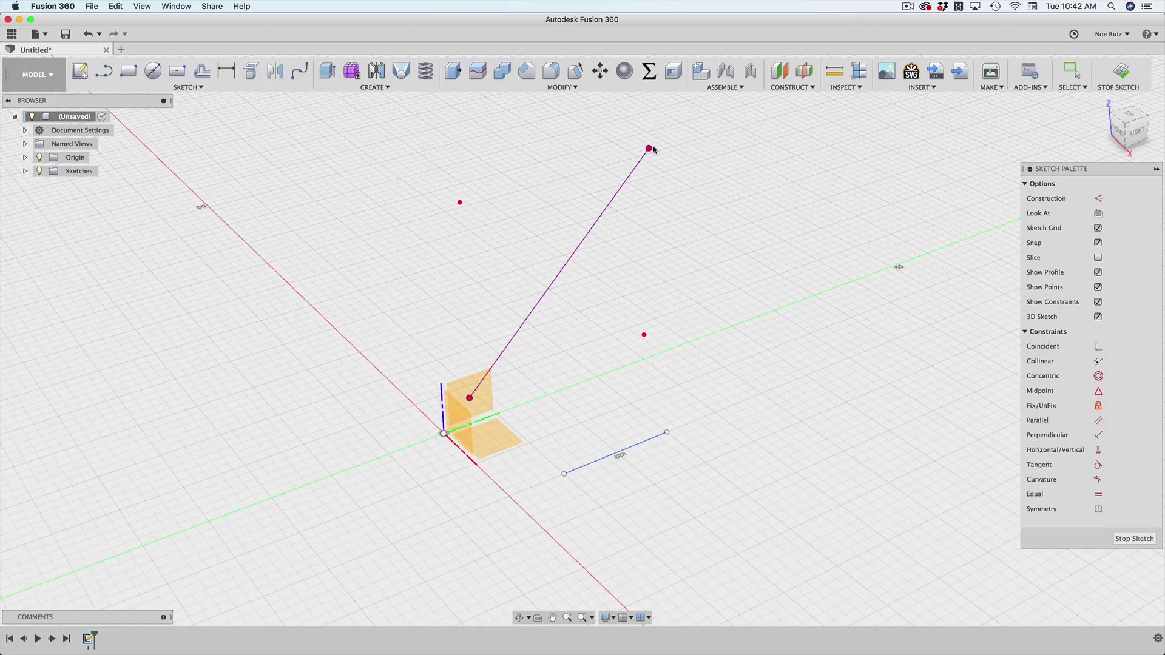
pyautogui.scroll(-2, 651, 293)
pyautogui.scroll(3, 601, 353)
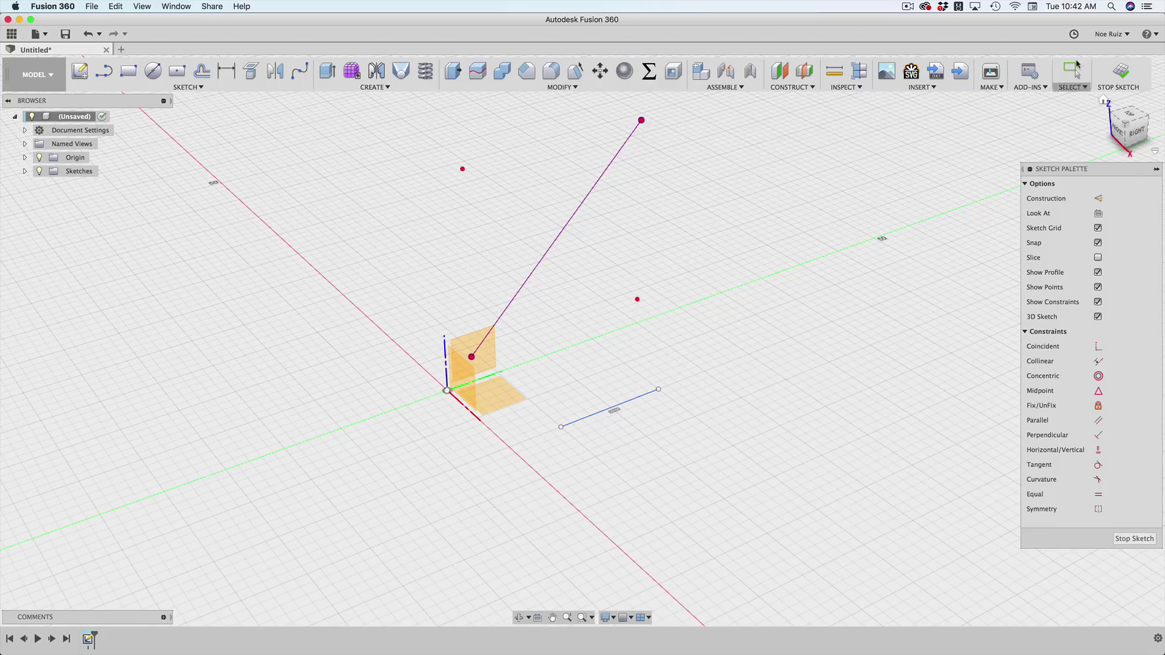
# View the included geometry from the right side and start a line at the far endpoint of the 10 mm line.
pyautogui.moveTo(812, 187)
pyautogui.mouseDown(button='middle')
pyautogui.moveTo(820, 236)
pyautogui.moveTo(807, 251)
pyautogui.mouseUp(button='middle')
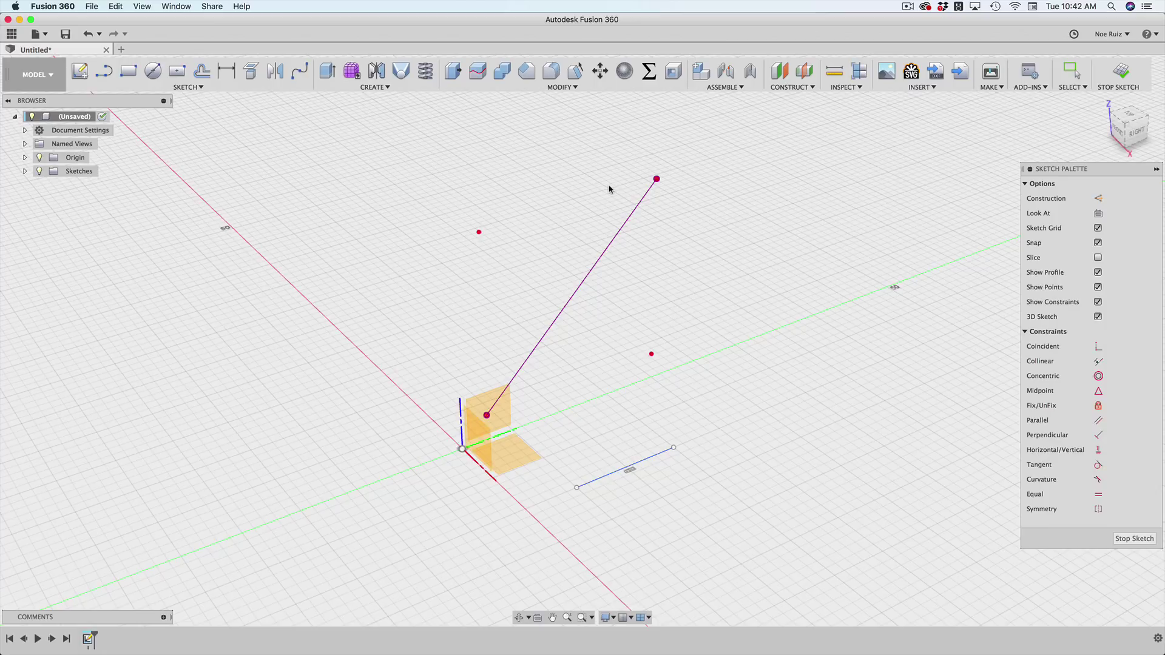
pyautogui.scroll(2, 646, 450)
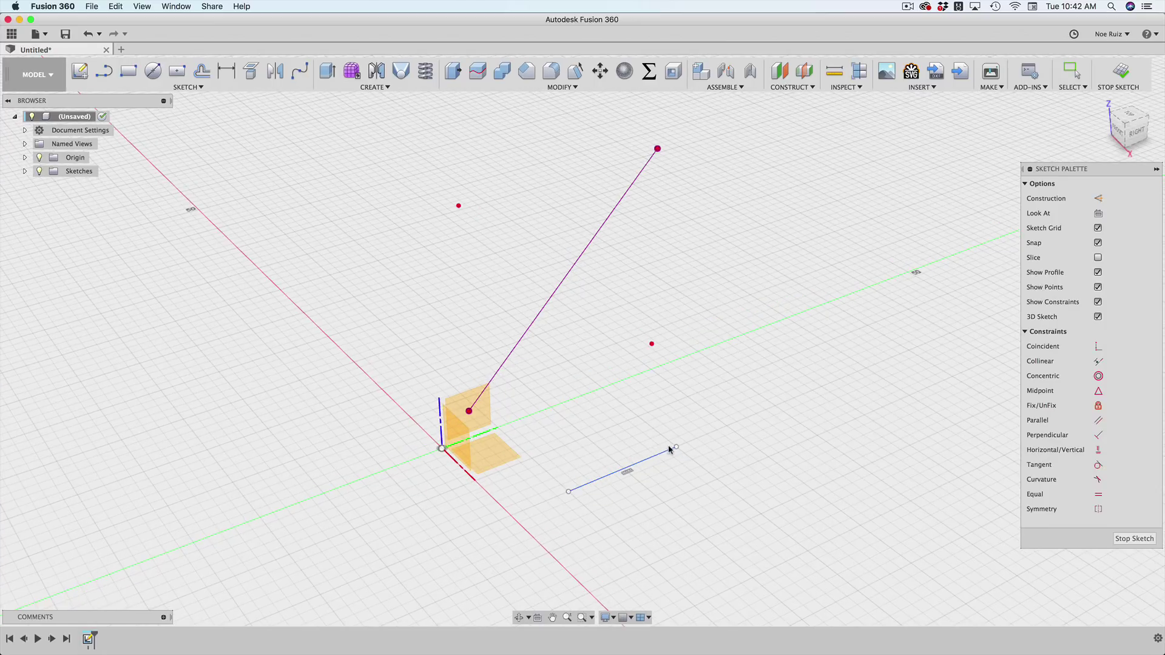
pyautogui.click(1134, 130)
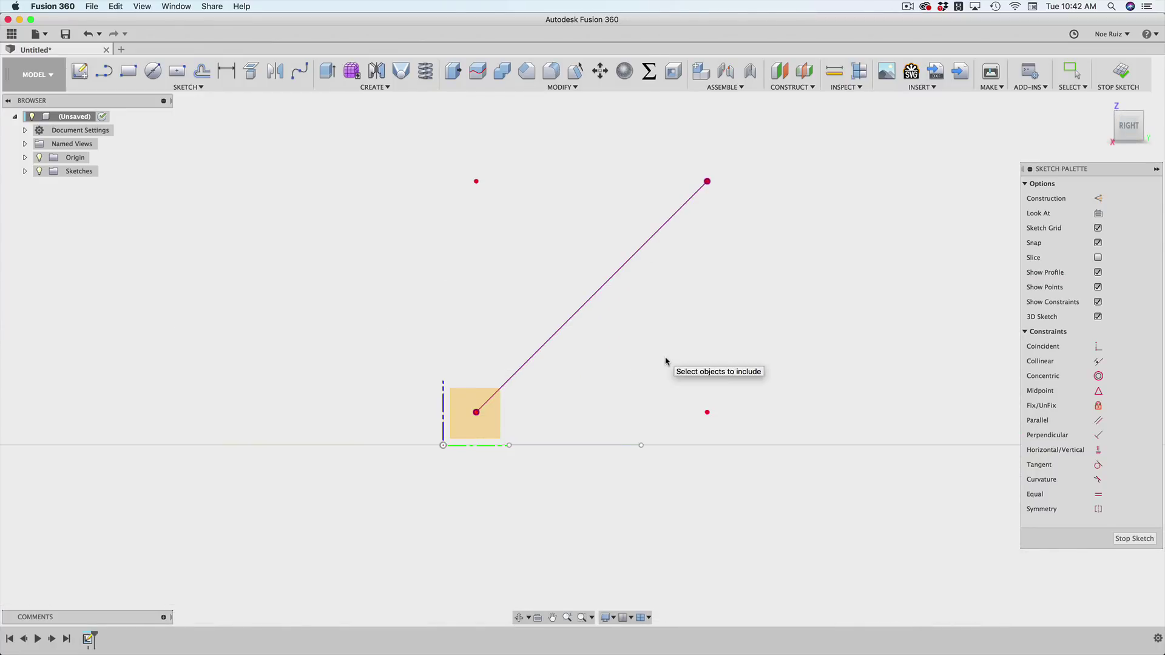
pyautogui.press('l')
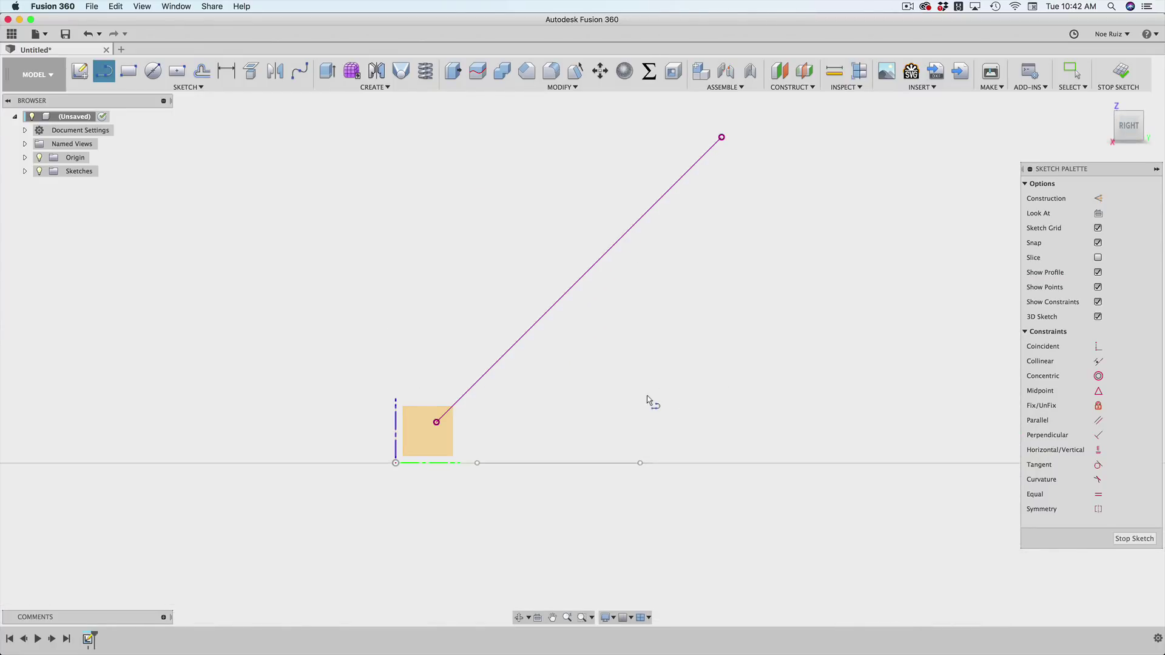
pyautogui.keyDown('shift'); pyautogui.moveTo(648, 395); pyautogui.dragTo(653, 466, button='middle'); pyautogui.keyUp('shift')
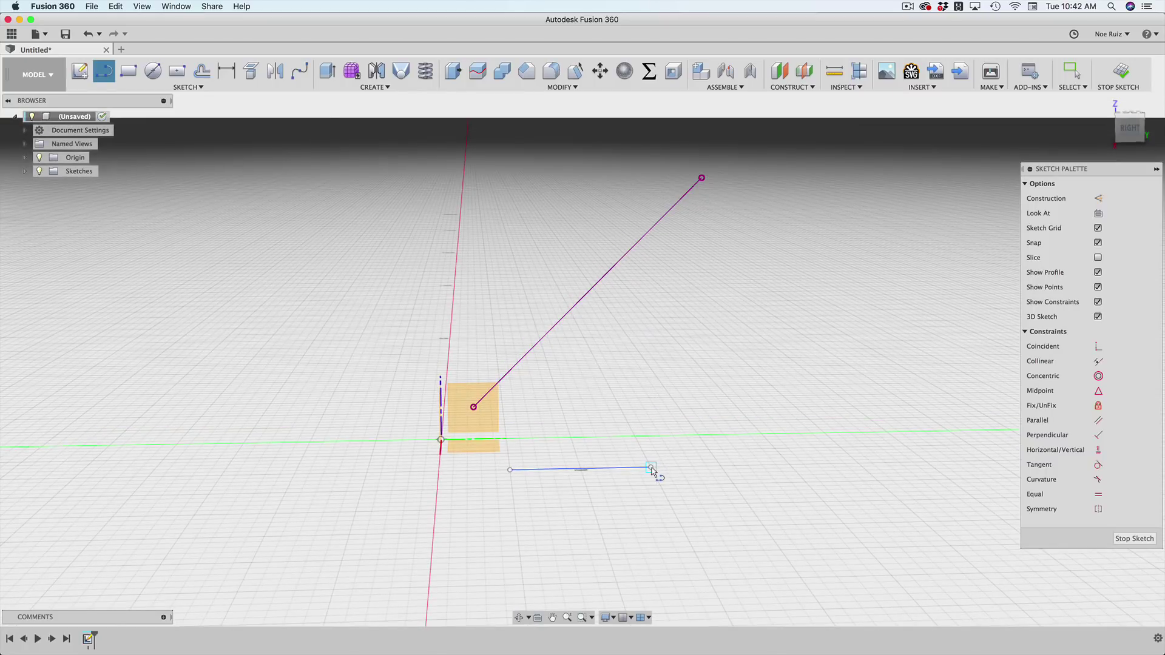
pyautogui.click(652, 467)
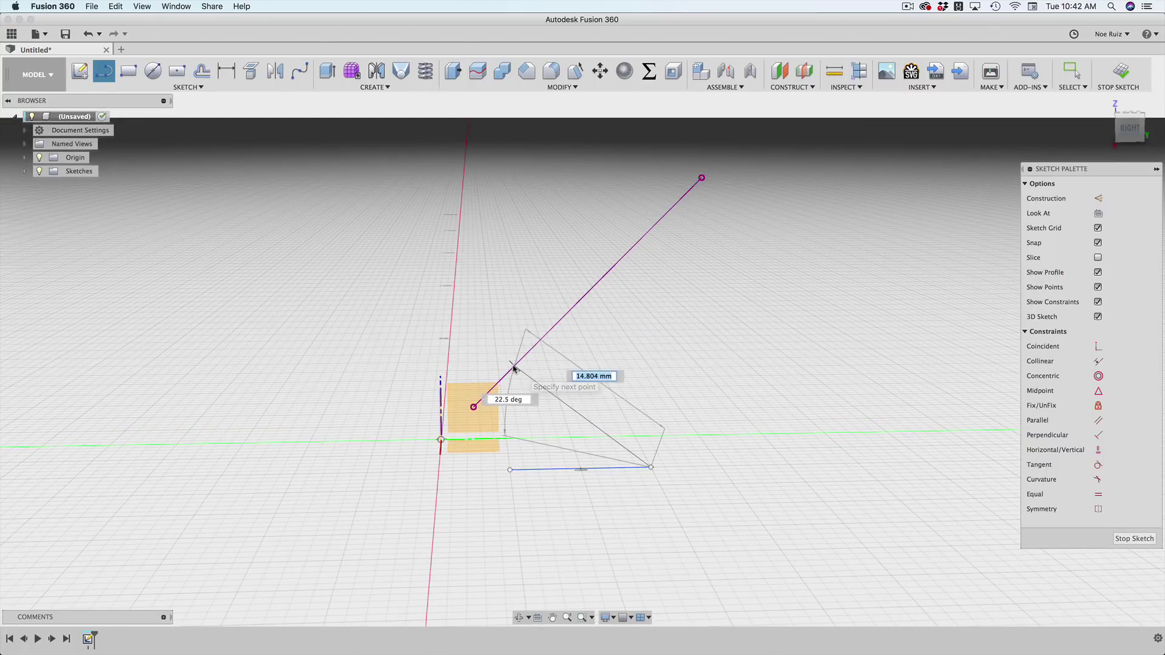
# Examine from several viewing angles how the pending line's free end aligns with the included diagonal and the XY sketch plane.
pyautogui.moveTo(515, 366)
pyautogui.keyDown('shift'); pyautogui.mouseDown(button='middle')
pyautogui.moveTo(668, 408)
pyautogui.moveTo(523, 405)
pyautogui.moveTo(462, 371)
pyautogui.moveTo(390, 366)
pyautogui.moveTo(421, 393)
pyautogui.moveTo(526, 397)
pyautogui.moveTo(689, 348)
pyautogui.moveTo(738, 364)
pyautogui.moveTo(754, 388)
pyautogui.moveTo(725, 385)
pyautogui.moveTo(626, 200)
pyautogui.moveTo(534, 376)
pyautogui.moveTo(510, 388)
pyautogui.mouseUp(button='middle'); pyautogui.keyUp('shift')
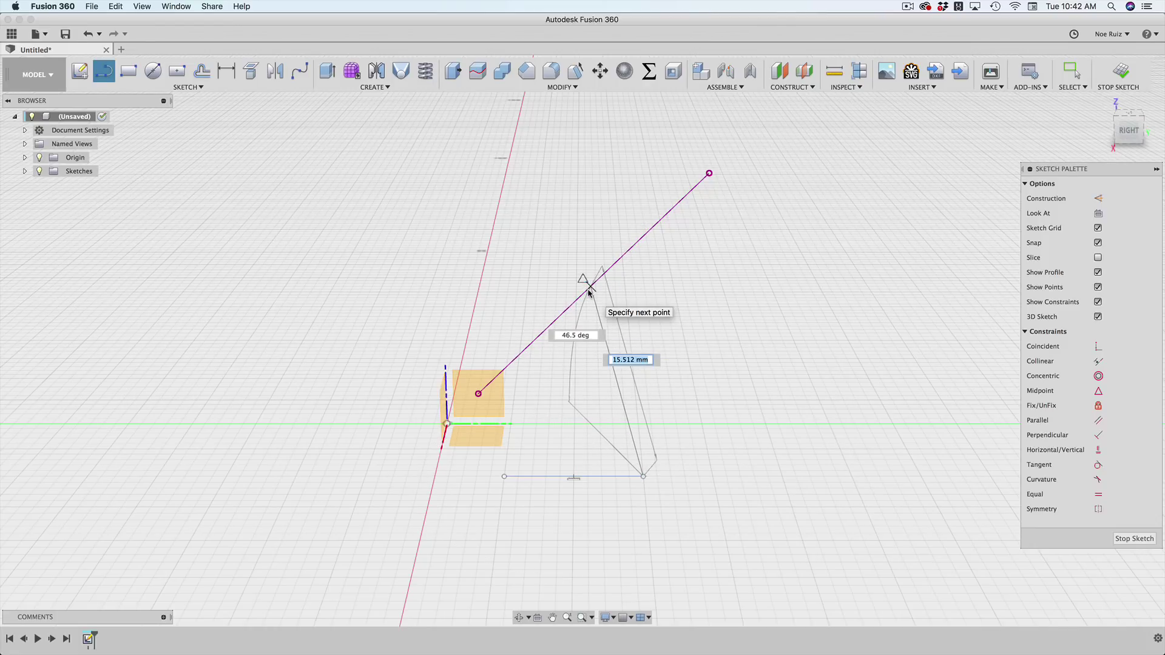
pyautogui.keyDown('shift'); pyautogui.moveTo(586, 295); pyautogui.dragTo(564, 322, button='middle'); pyautogui.keyUp('shift')
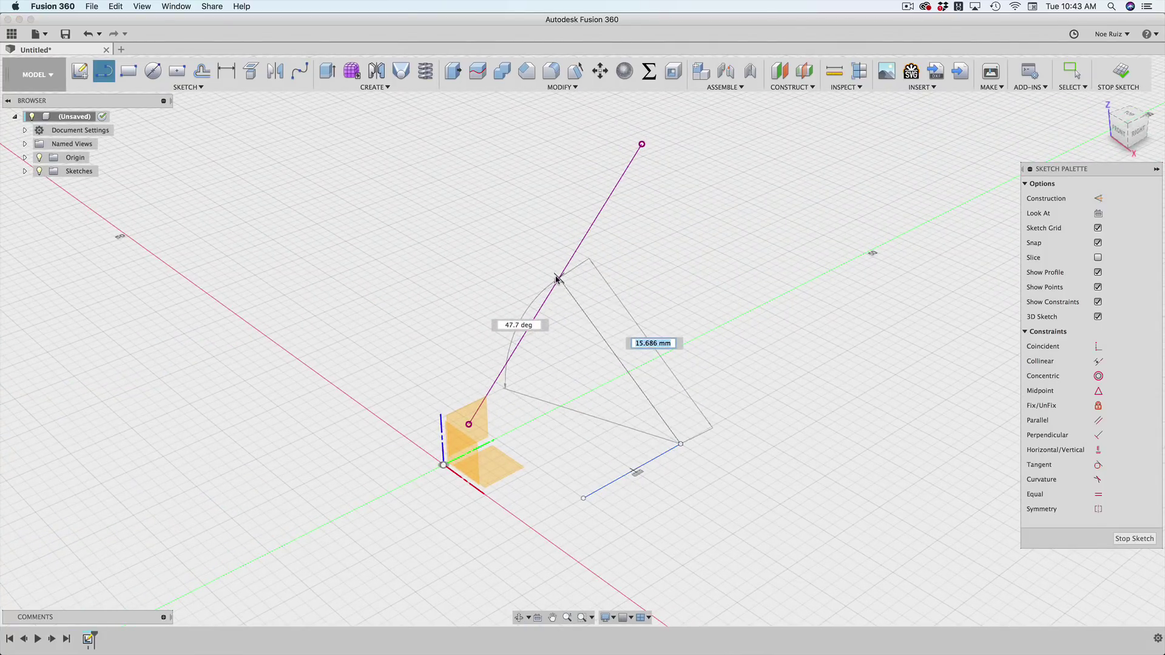
pyautogui.click(551, 299)
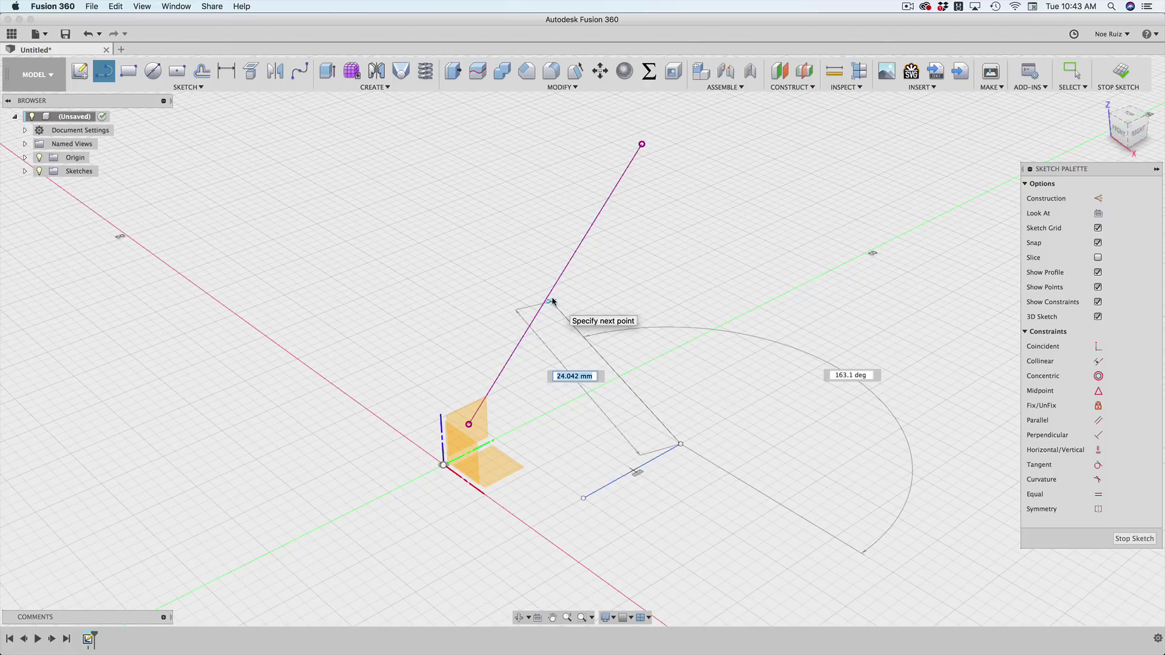
pyautogui.keyDown('shift'); pyautogui.moveTo(538, 304); pyautogui.dragTo(488, 427, button='middle'); pyautogui.keyUp('shift')
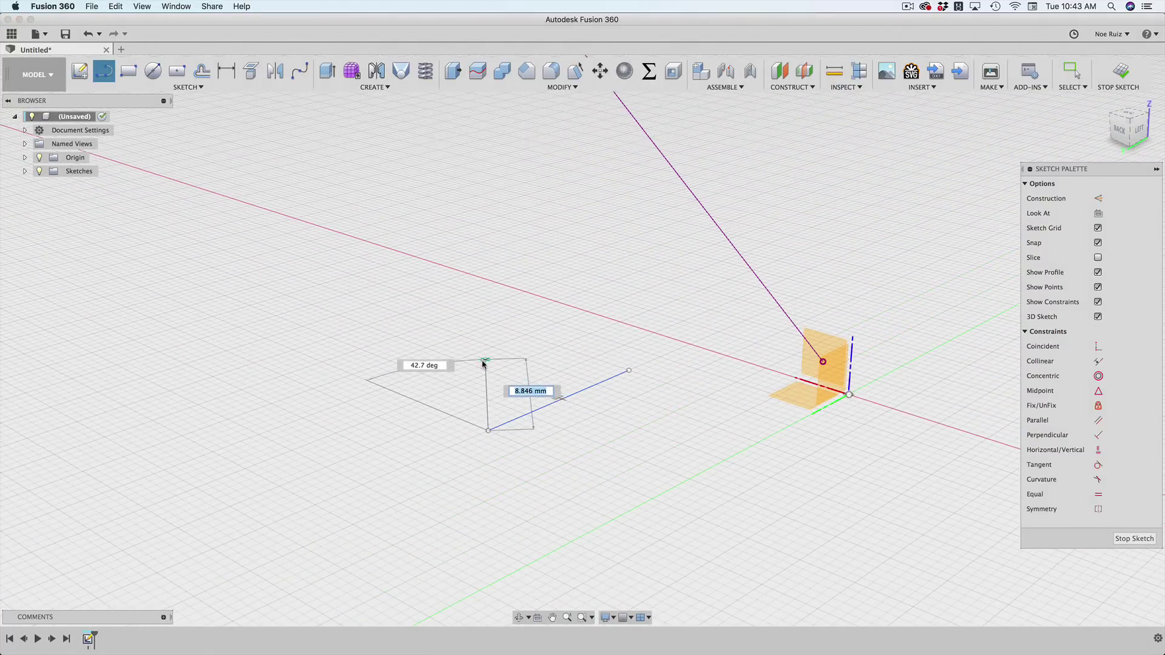
pyautogui.keyDown('shift'); pyautogui.moveTo(483, 363); pyautogui.dragTo(494, 457, button='middle'); pyautogui.keyUp('shift')
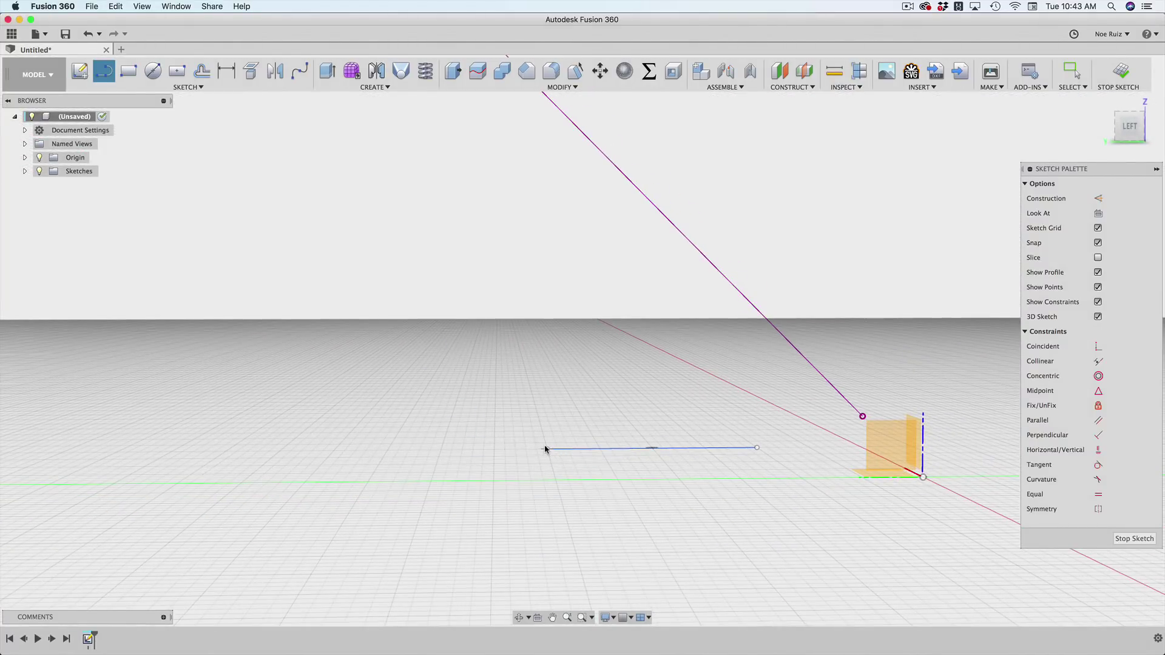
pyautogui.keyDown('shift'); pyautogui.moveTo(543, 413); pyautogui.dragTo(645, 452, button='middle'); pyautogui.keyUp('shift')
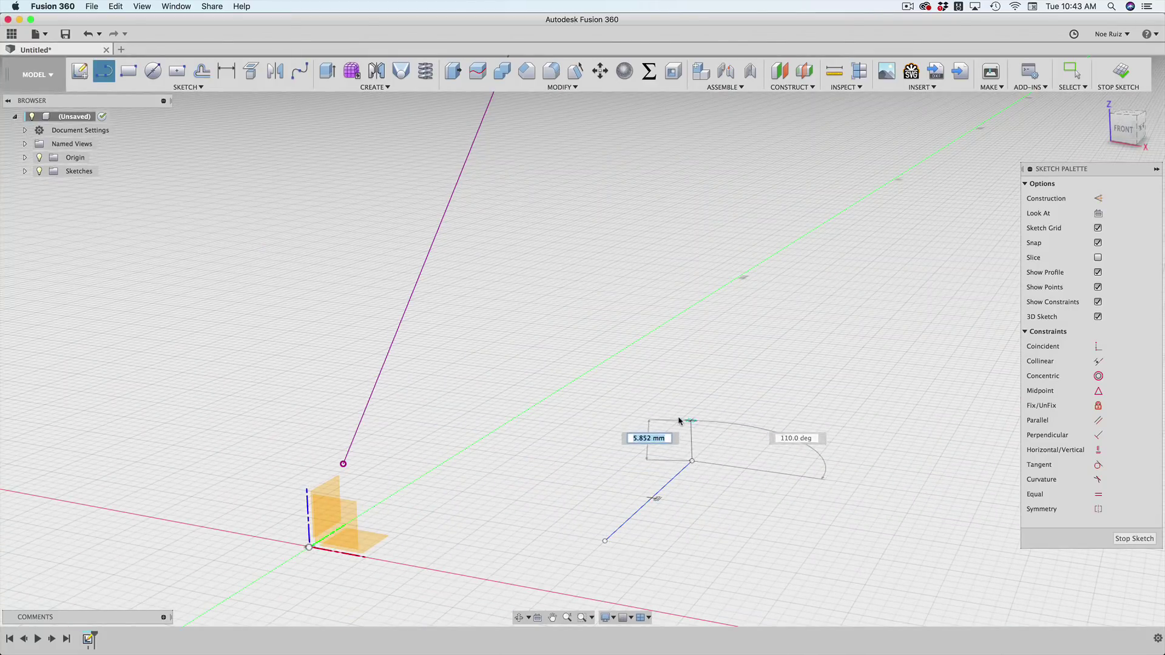
pyautogui.keyDown('shift'); pyautogui.moveTo(681, 419); pyautogui.dragTo(634, 482, button='middle'); pyautogui.keyUp('shift')
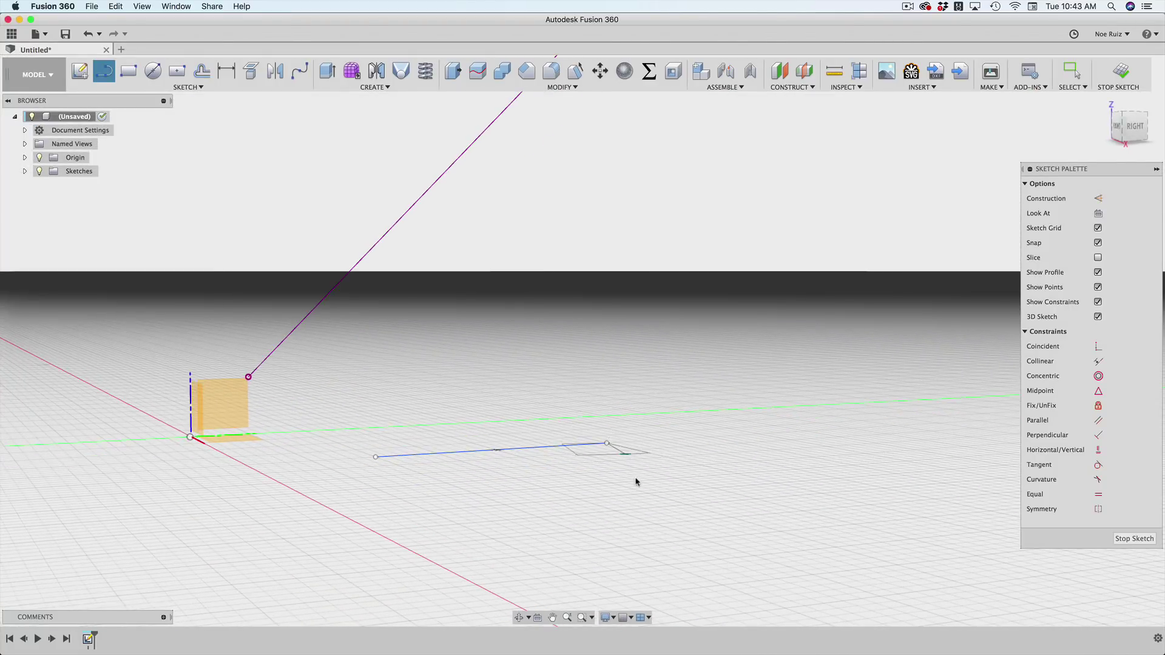
pyautogui.click(608, 445)
pyautogui.keyDown('shift'); pyautogui.moveTo(614, 409); pyautogui.dragTo(608, 437, button='middle'); pyautogui.keyUp('shift')
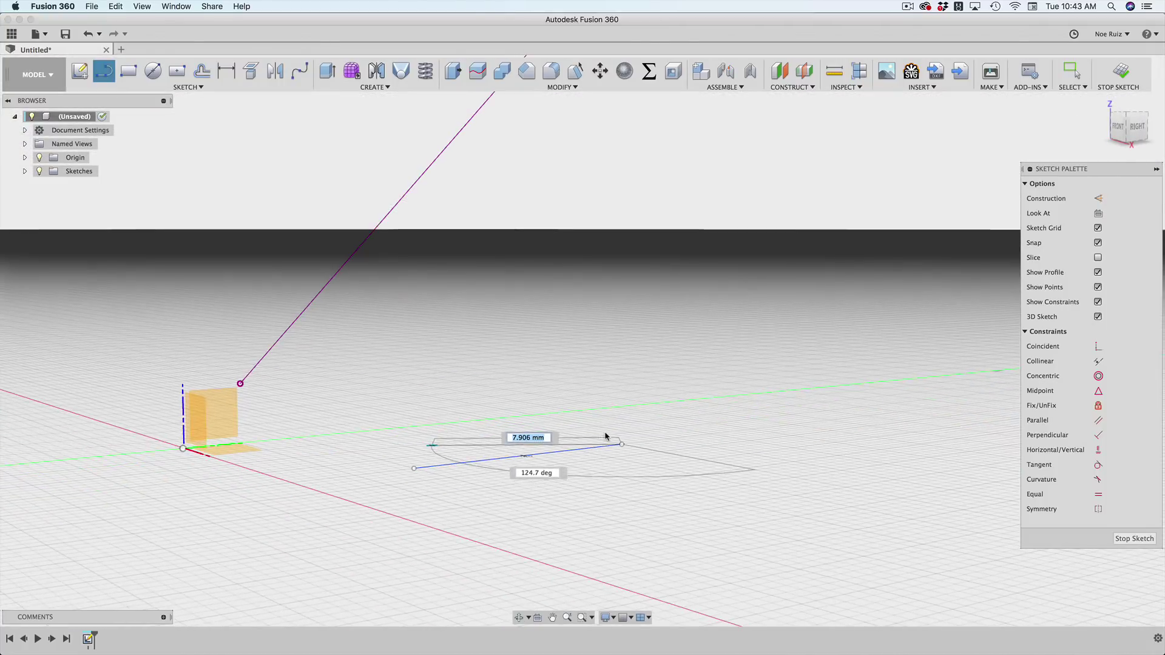
pyautogui.scroll(3, 625, 450)
# Place the line's end on the lower part of the included diagonal, making it about 14.6 mm long, and leave the Line command.
pyautogui.click(631, 451)
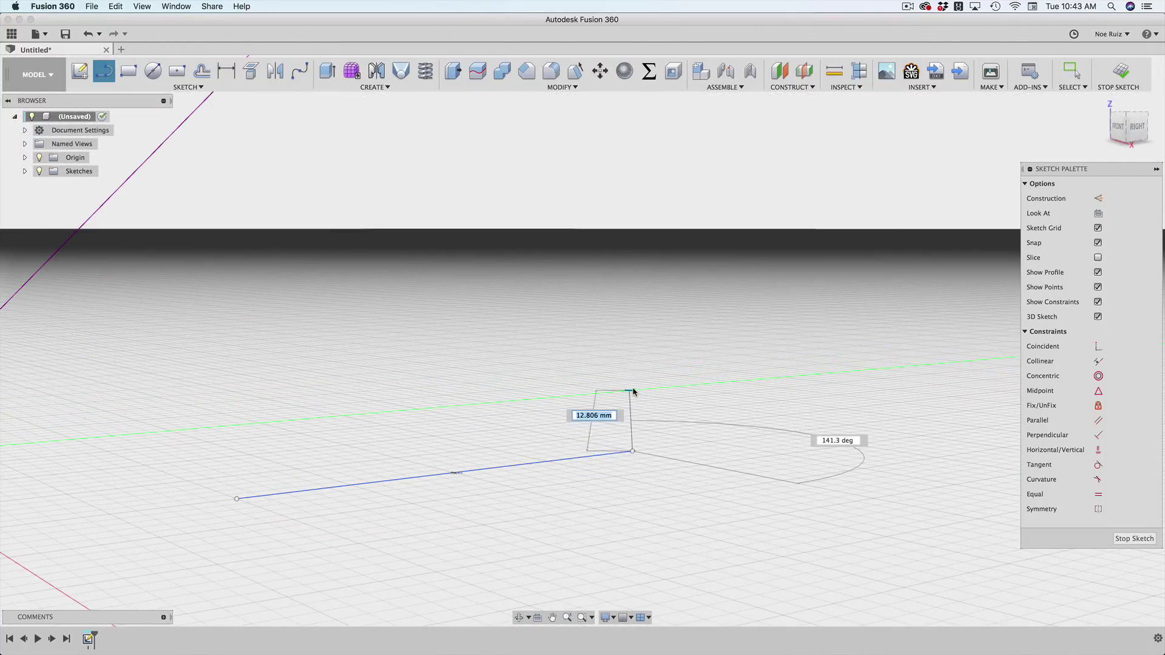
pyautogui.scroll(-2, 633, 452)
pyautogui.moveTo(632, 452)
pyautogui.keyDown('shift'); pyautogui.mouseDown(button='middle')
pyautogui.moveTo(583, 424)
pyautogui.moveTo(446, 431)
pyautogui.mouseUp(button='middle'); pyautogui.keyUp('shift')
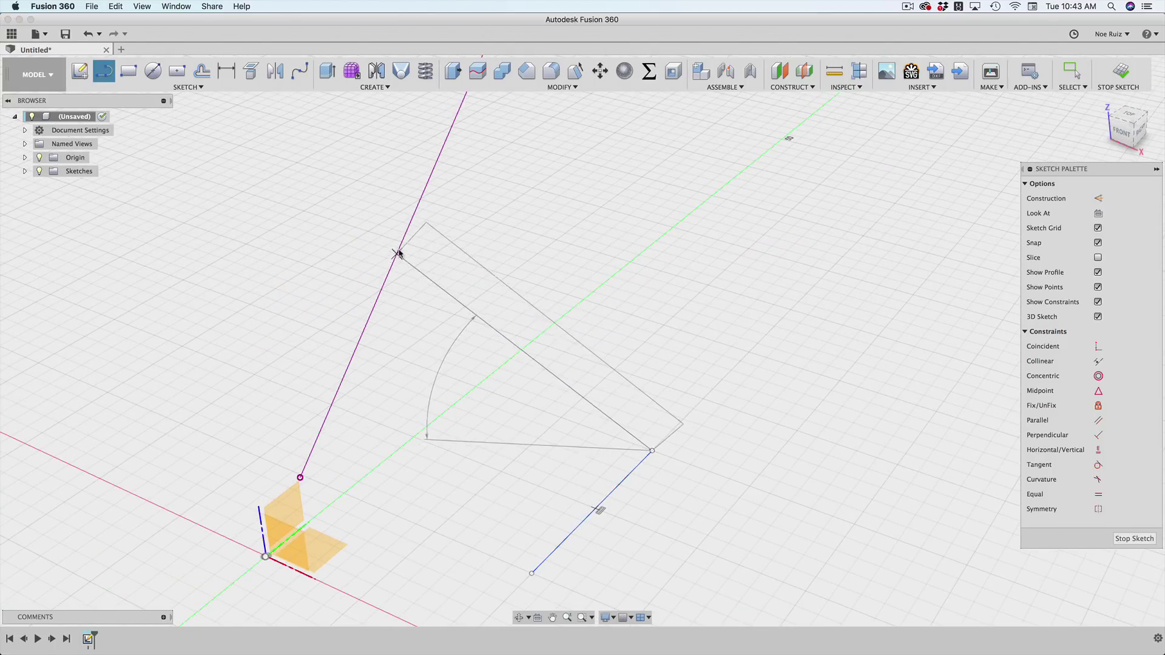
pyautogui.click(372, 317)
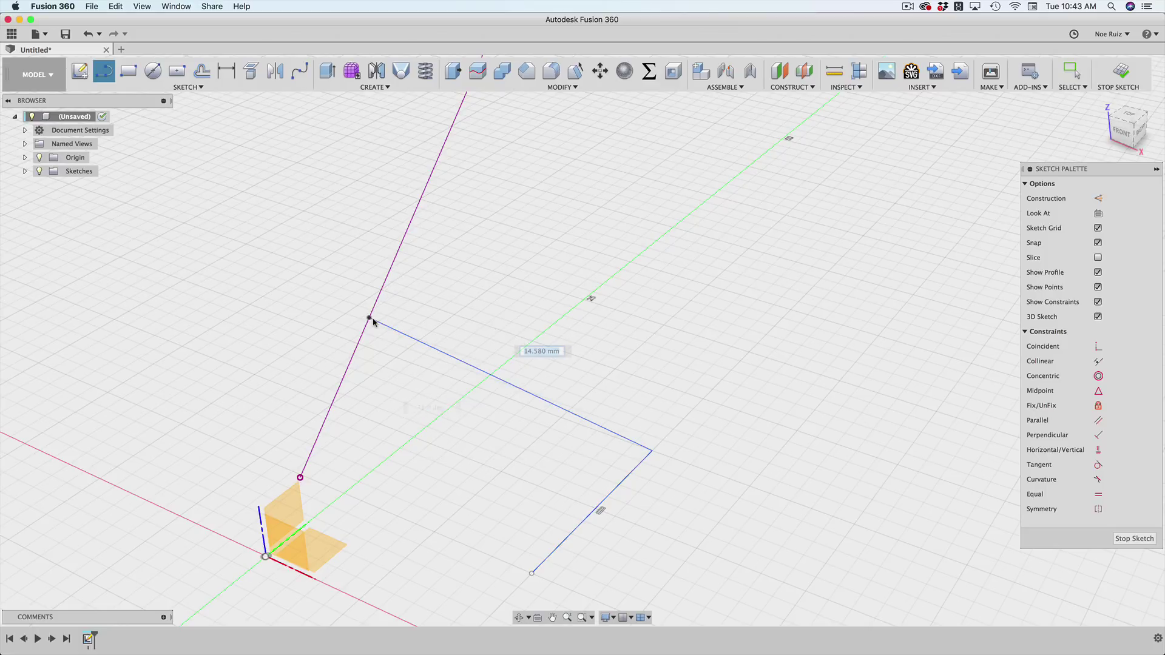
pyautogui.scroll(-2, 373, 319)
pyautogui.moveTo(637, 387)
pyautogui.keyDown('shift'); pyautogui.mouseDown(button='middle')
pyautogui.moveTo(445, 379)
pyautogui.moveTo(293, 388)
pyautogui.moveTo(279, 400)
pyautogui.moveTo(279, 384)
pyautogui.moveTo(338, 343)
pyautogui.mouseUp(button='middle'); pyautogui.keyUp('shift')
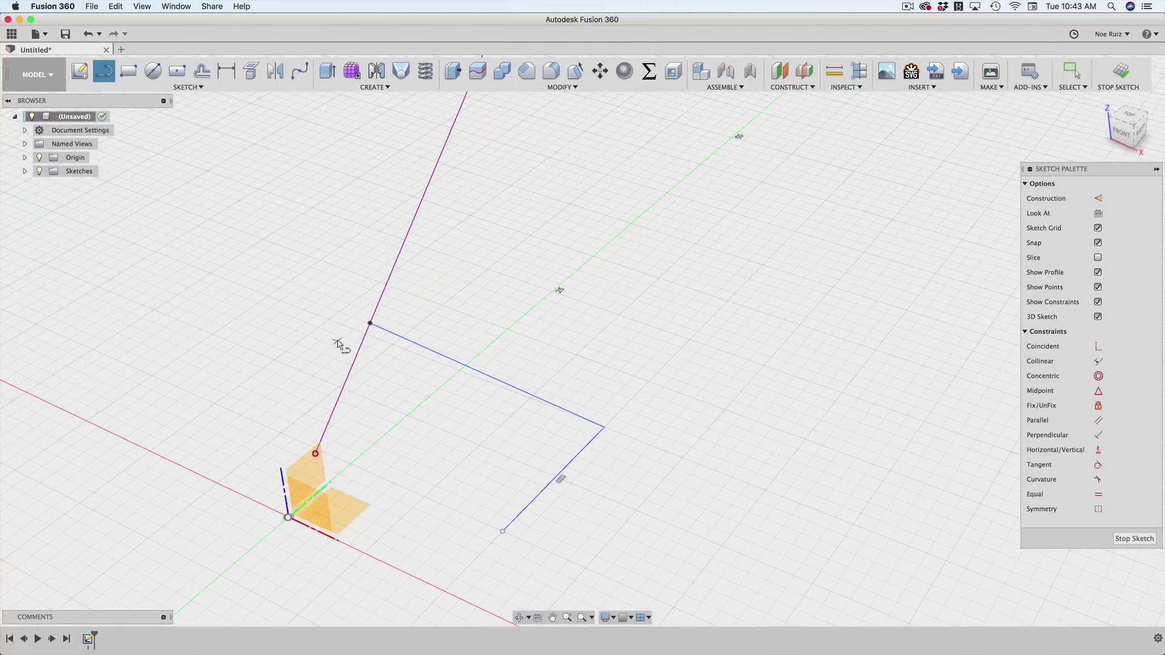
pyautogui.press('Escape')
# Select the point where the new line meets the included diagonal and delete its coincident constraint.
pyautogui.click(369, 325)
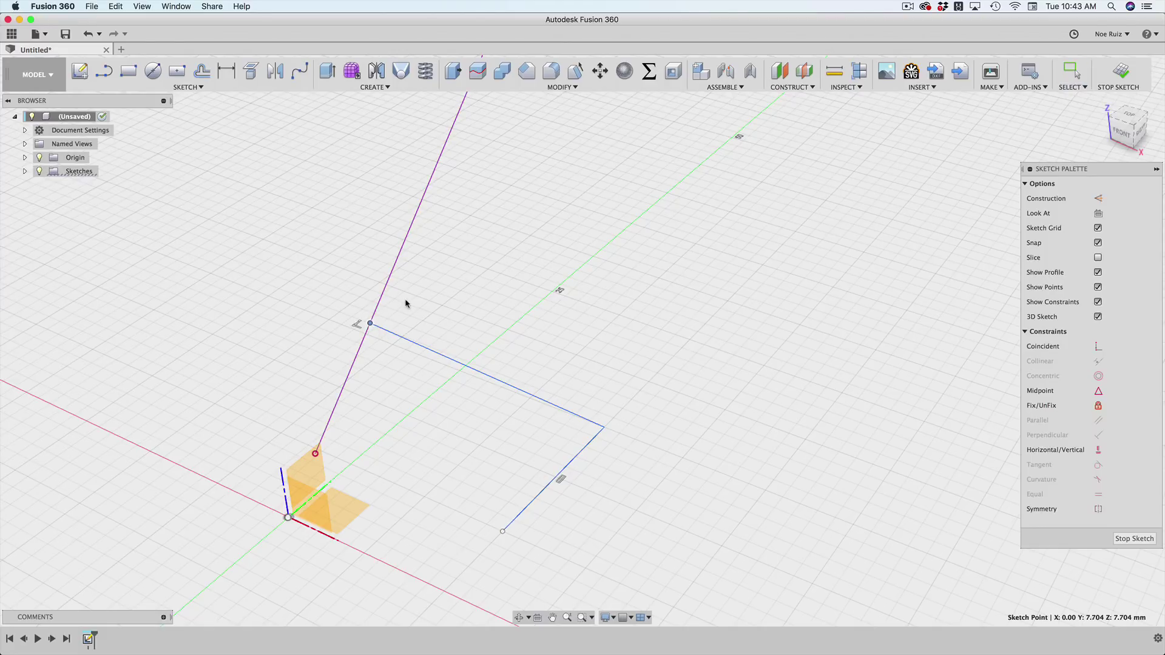
pyautogui.press('Escape')
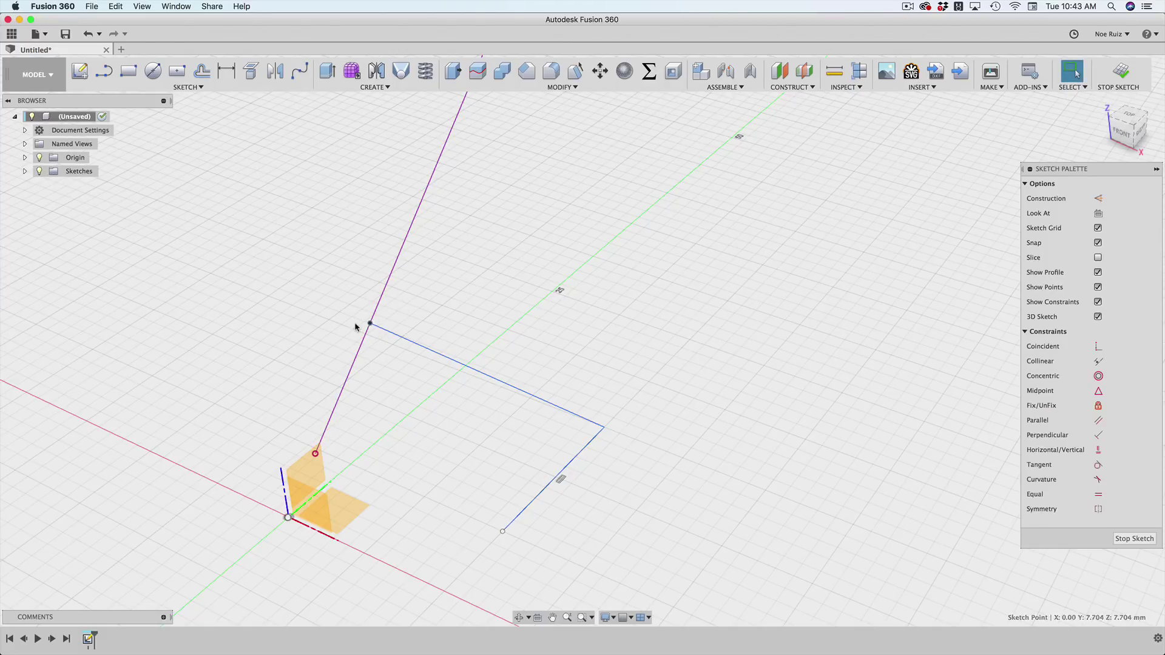
pyautogui.click(365, 327)
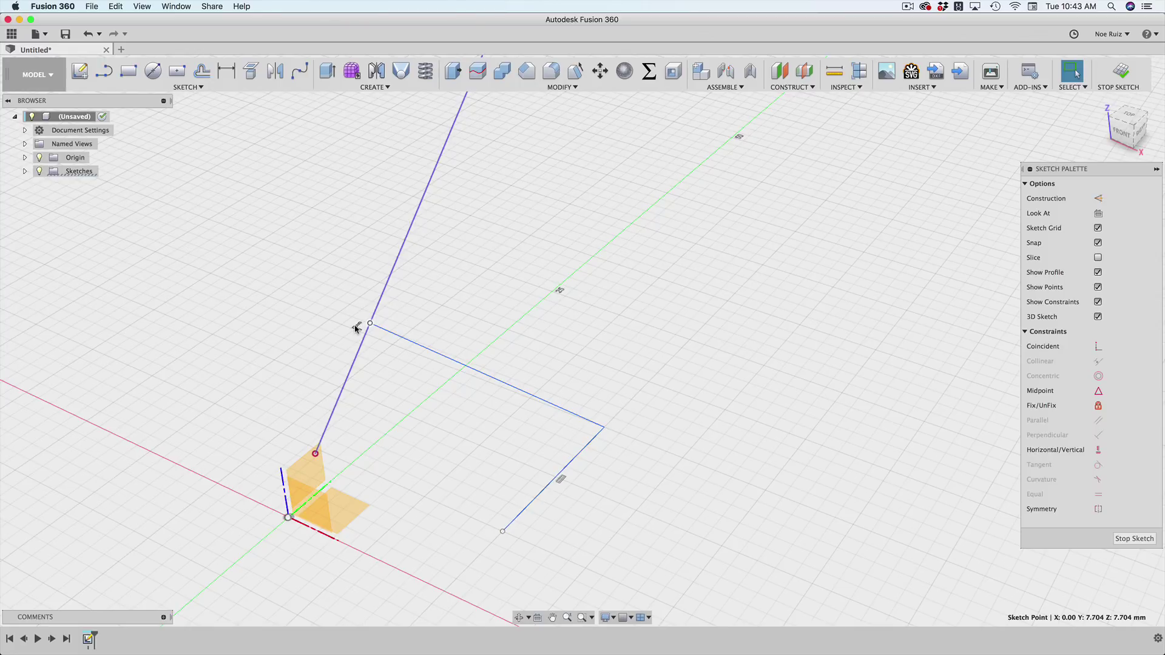
pyautogui.click(356, 328)
pyautogui.scroll(3, 356, 328)
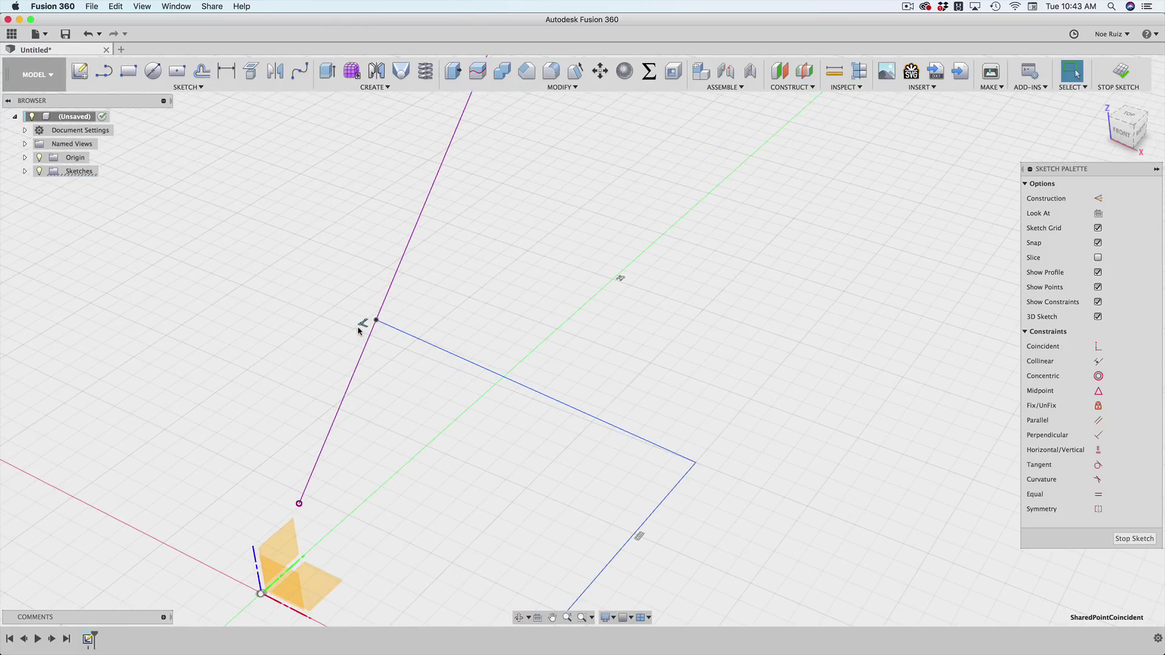
pyautogui.scroll(-4, 356, 328)
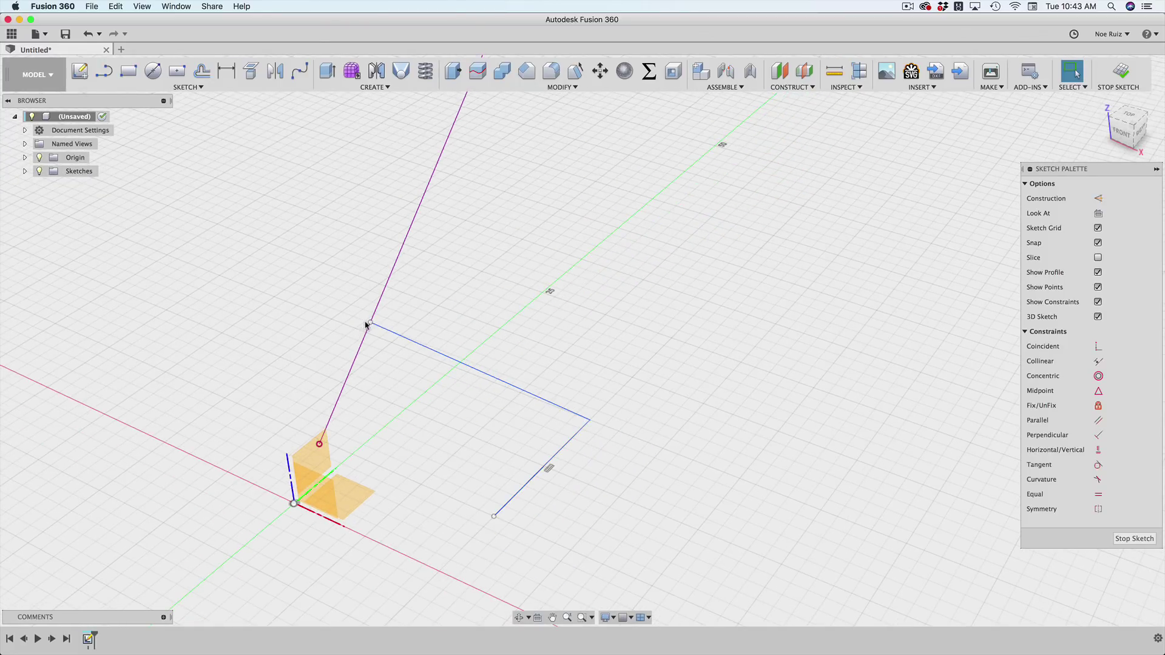
# Select the angled line, its endpoint, the included diagonal and the YZ plane in turn to inspect them.
pyautogui.click(373, 326)
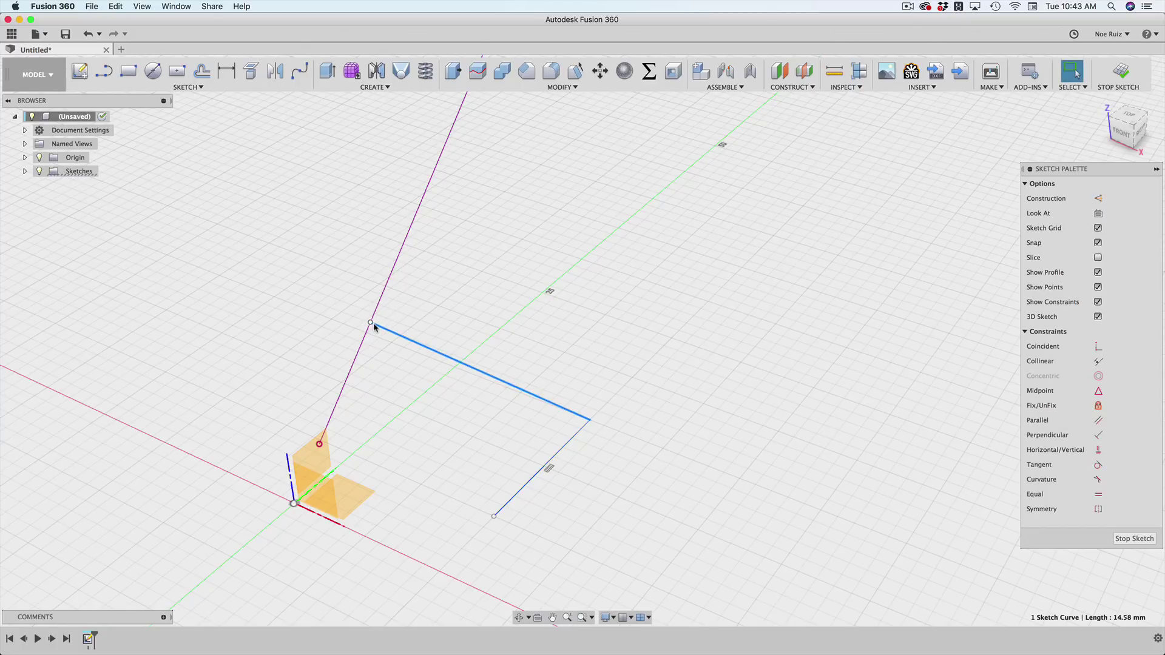
pyautogui.click(370, 322)
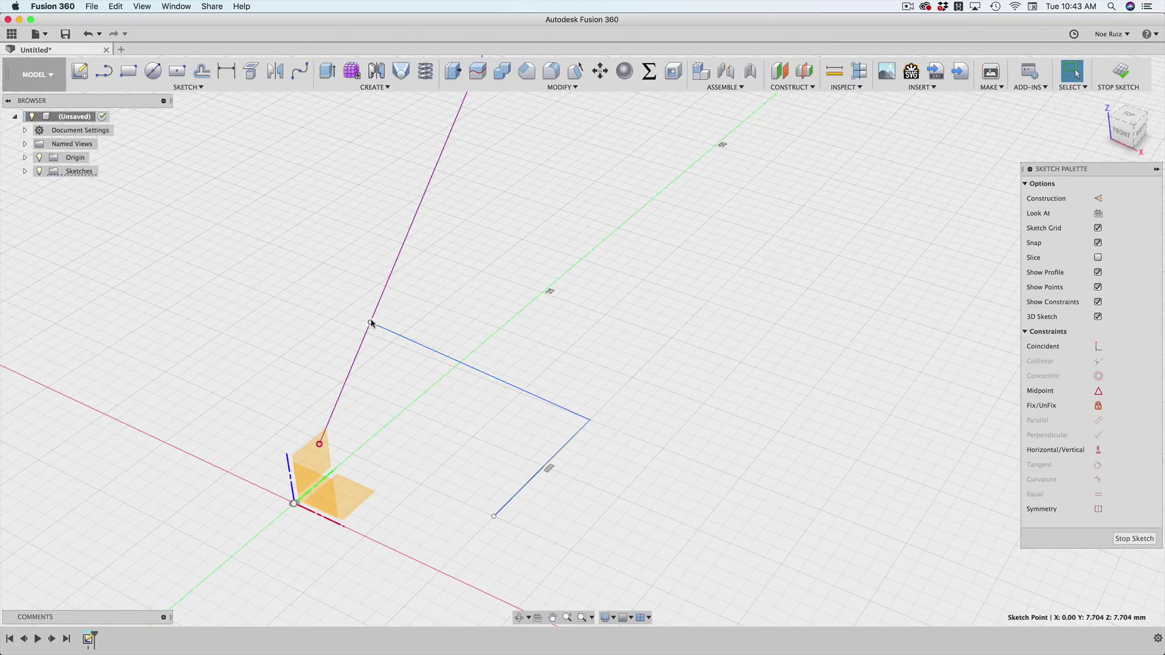
pyautogui.click(374, 323)
pyautogui.click(410, 292)
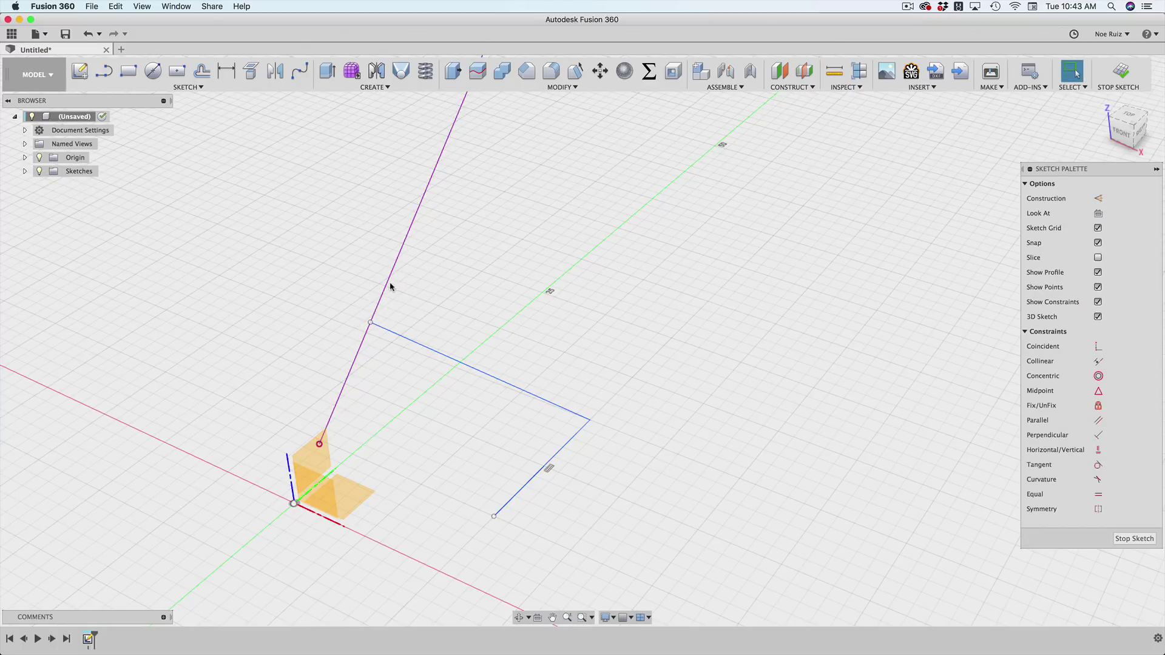
pyautogui.click(388, 285)
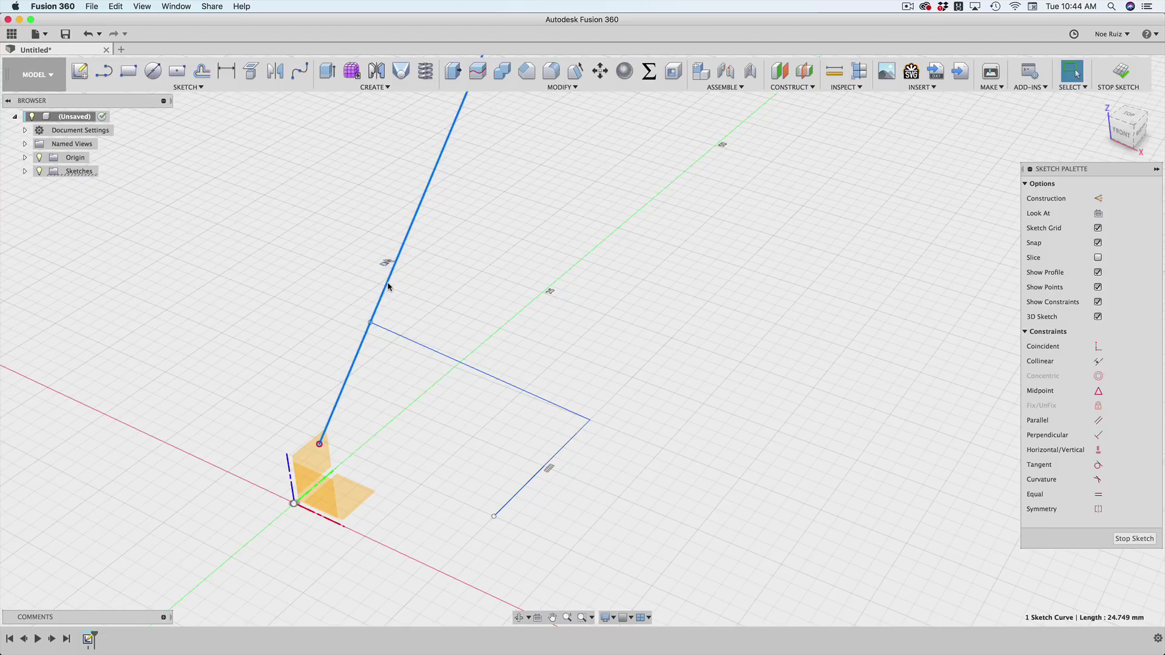
pyautogui.click(442, 274)
pyautogui.click(394, 267)
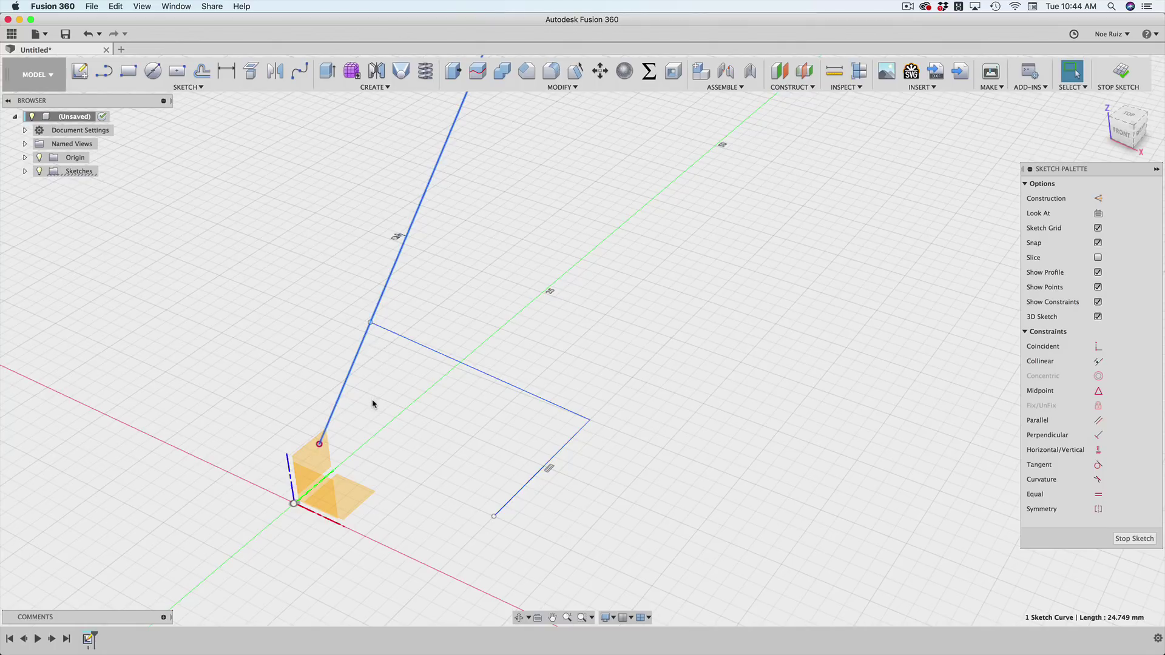
pyautogui.click(316, 466)
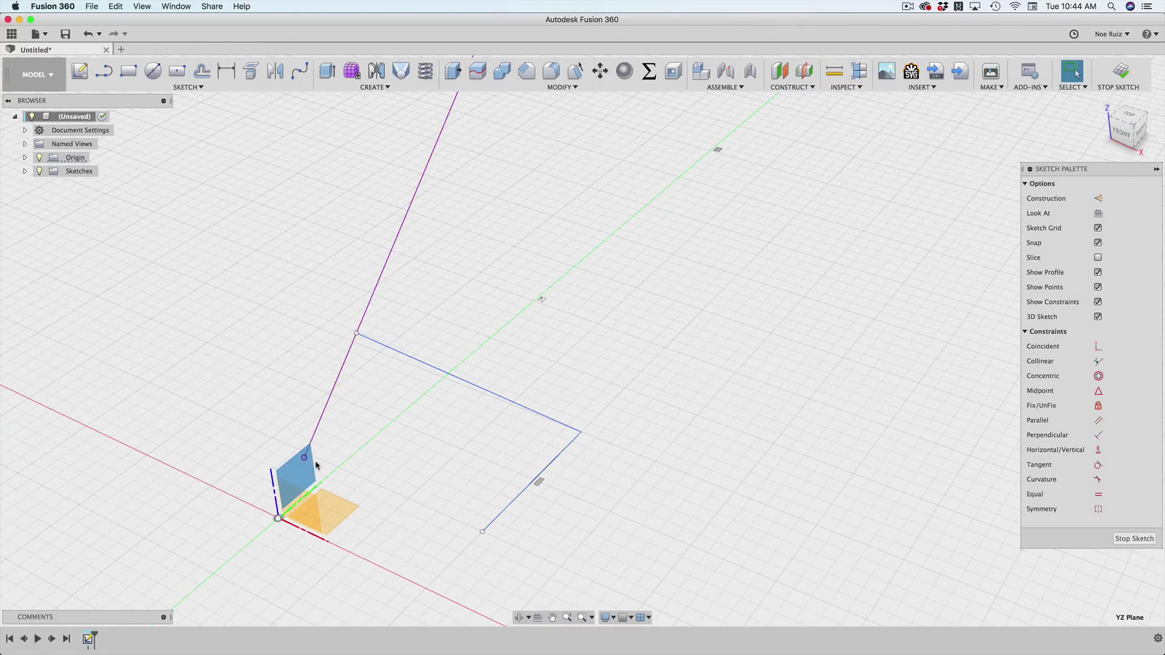
# Delete the included diagonal from the sketch, check the remaining line's raised endpoint, and clear the selection.
pyautogui.click(338, 384)
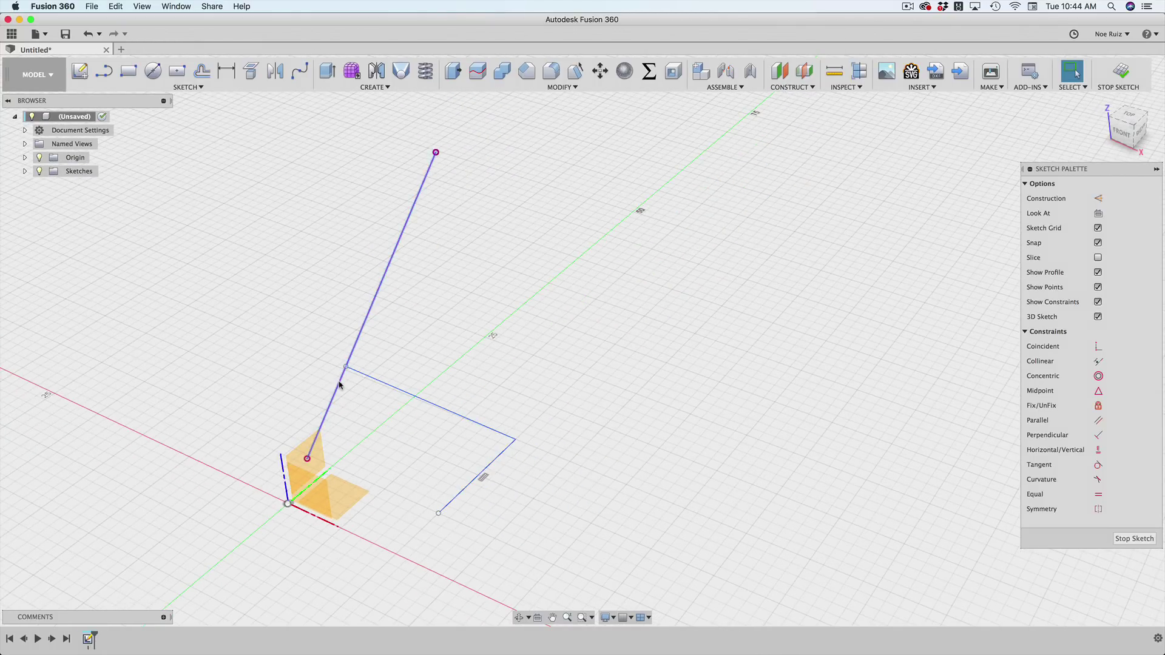
pyautogui.press('Delete')
pyautogui.click(346, 367)
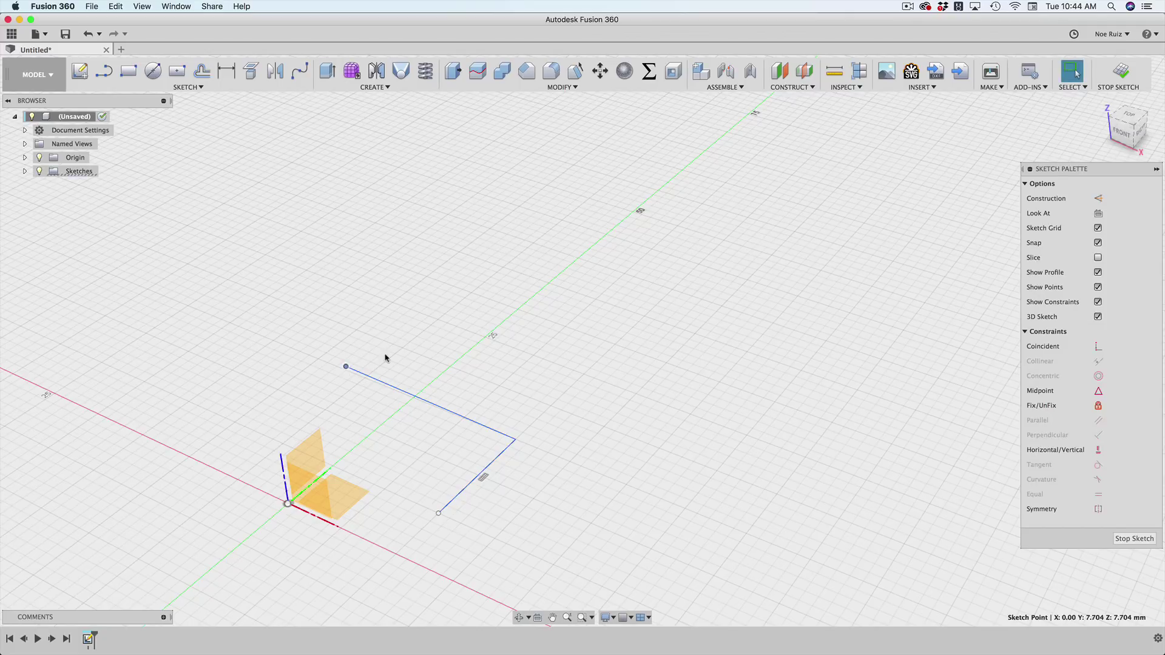
pyautogui.press('Escape')
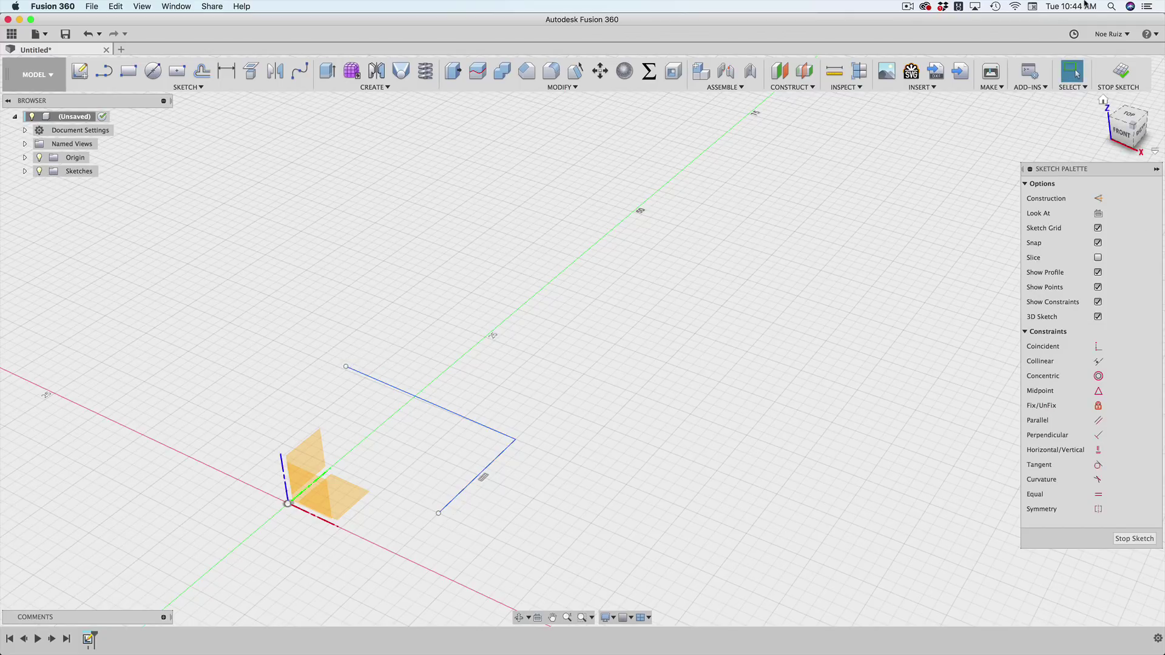
# Stop the sketch, box-select the two connected lines to check them, and clear the selection.
pyautogui.click(1119, 72)
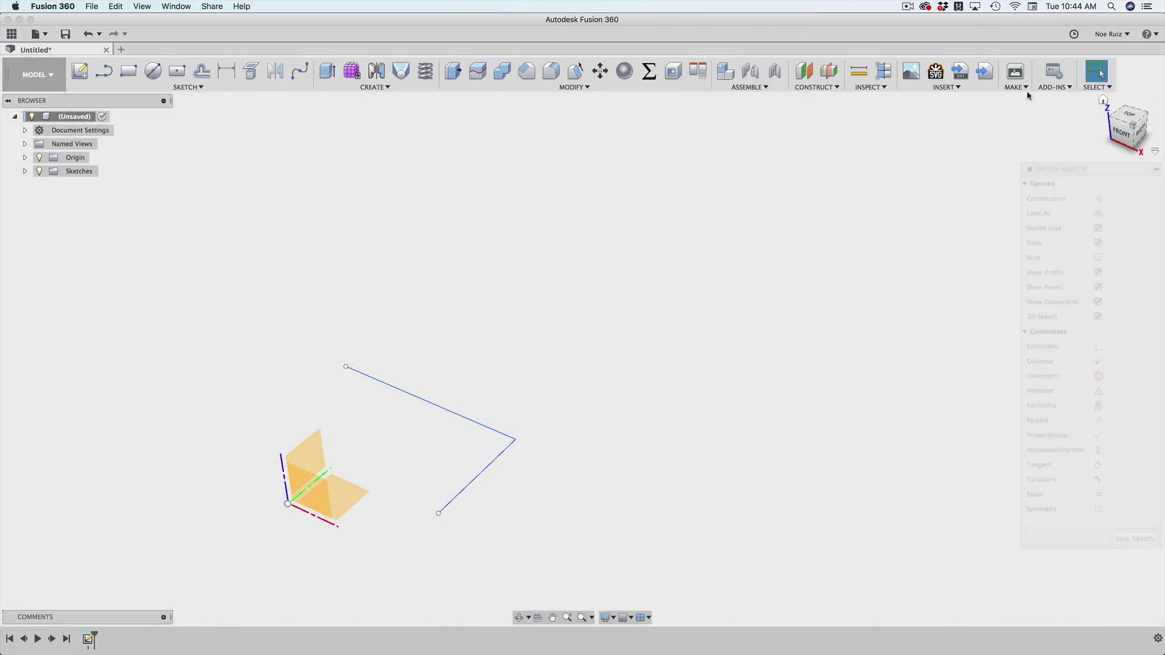
pyautogui.click(355, 376)
pyautogui.moveTo(282, 292); pyautogui.dragTo(711, 582)
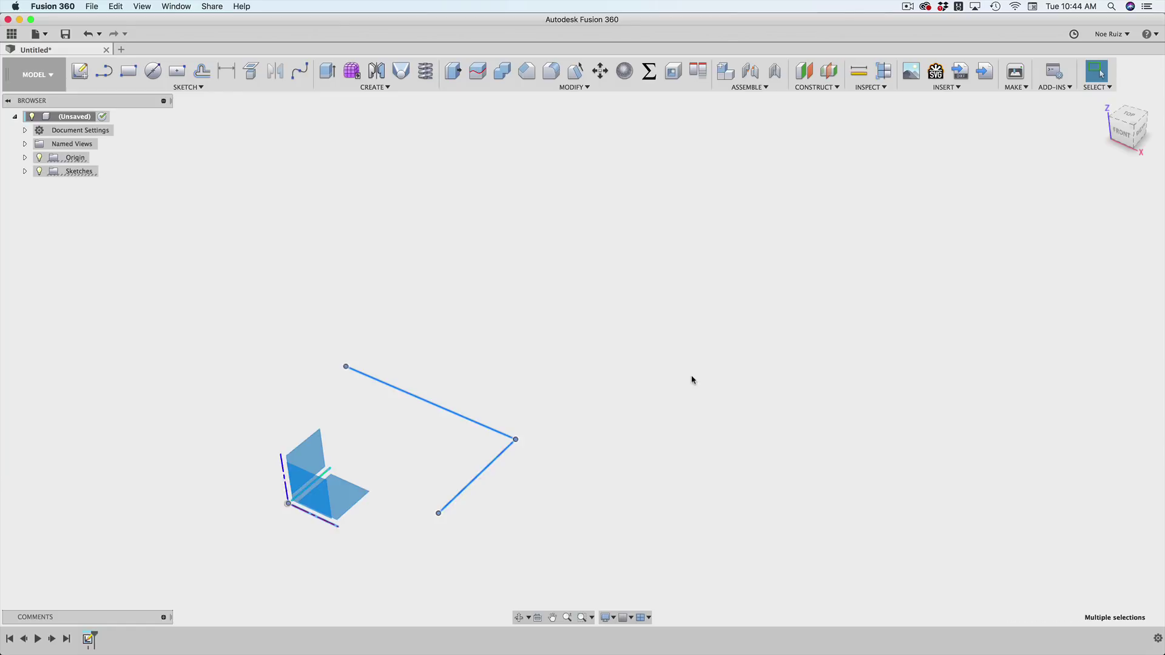
pyautogui.moveTo(715, 318)
pyautogui.mouseDown()
pyautogui.moveTo(592, 405)
pyautogui.moveTo(393, 521)
pyautogui.mouseUp()
pyautogui.click(616, 392)
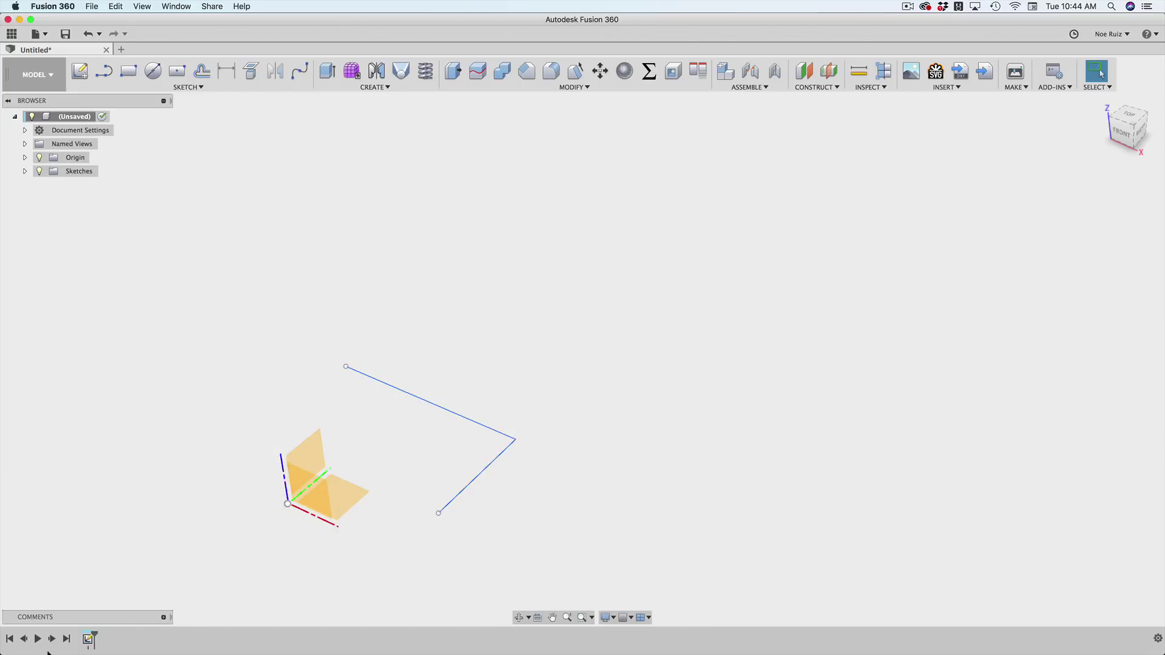
# Reopen the sketch for editing, select the angled line's raised endpoint, and review the available selection filters.
pyautogui.doubleClick(88, 639)
pyautogui.click(345, 367)
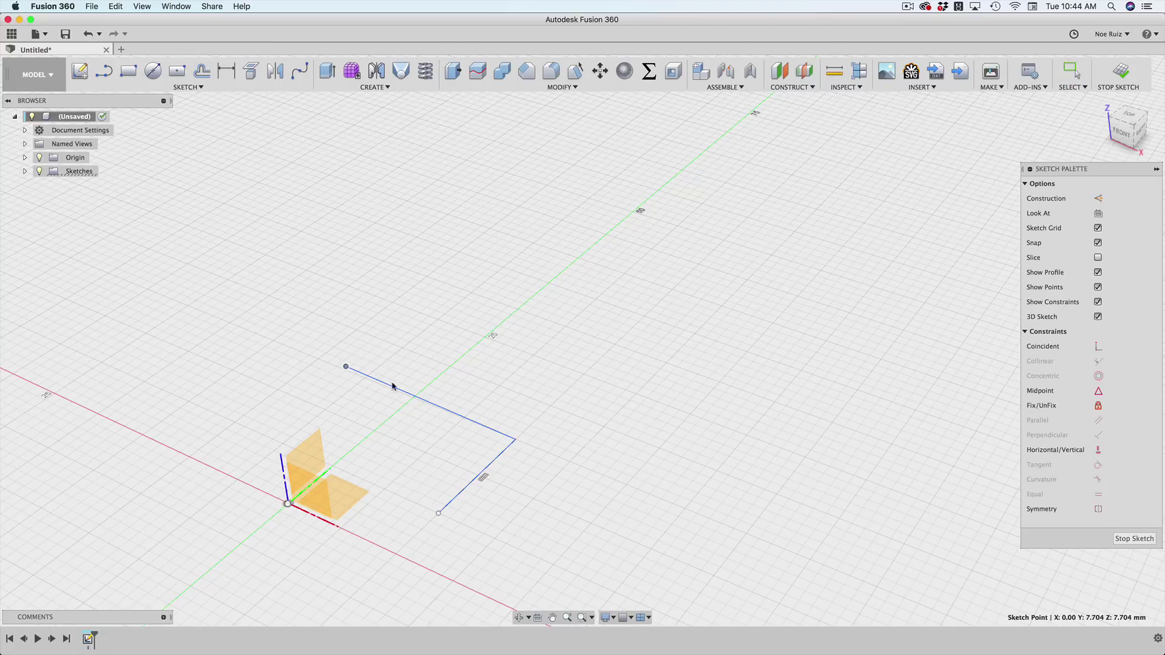
pyautogui.click(1069, 88)
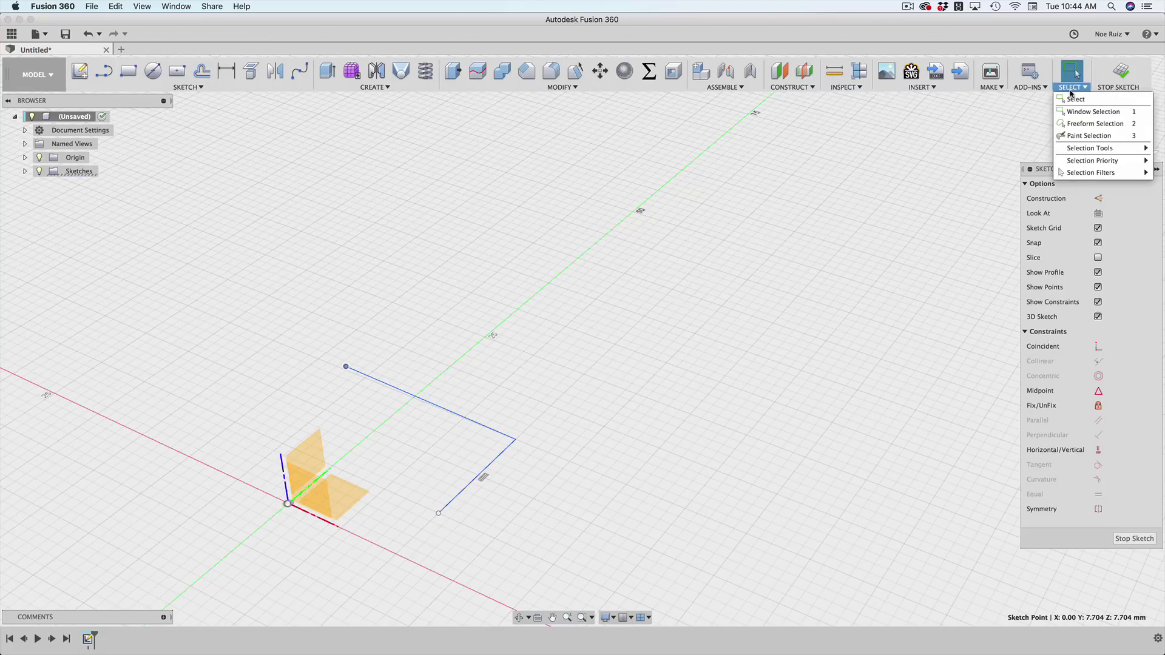
pyautogui.moveTo(1086, 168)
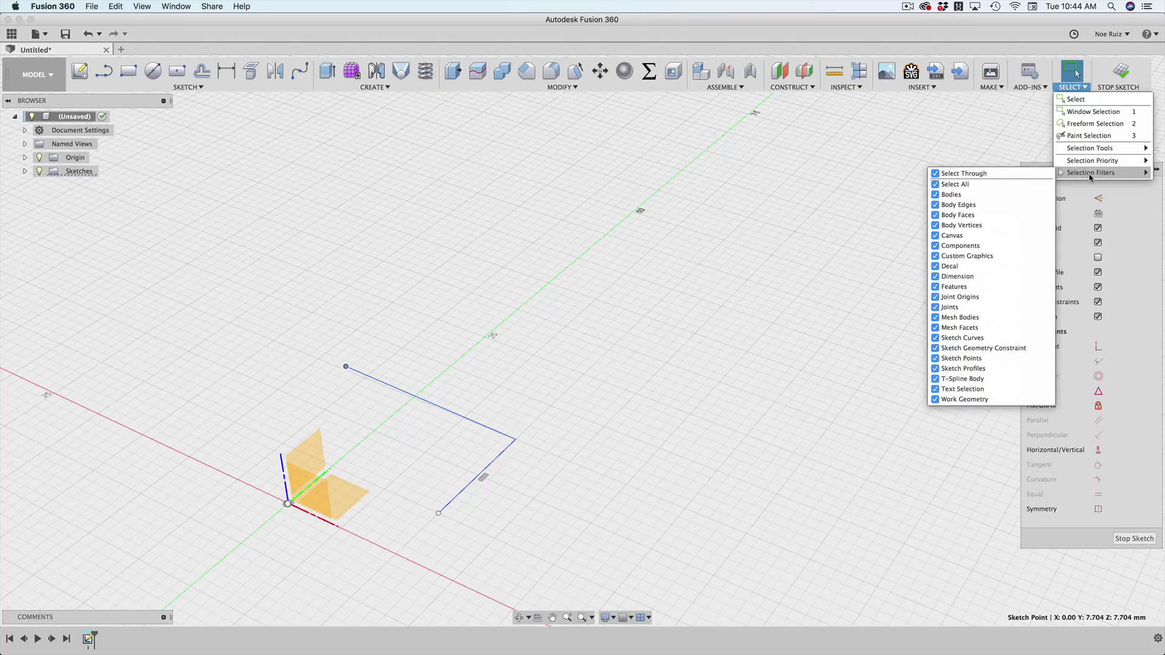
pyautogui.click(652, 220)
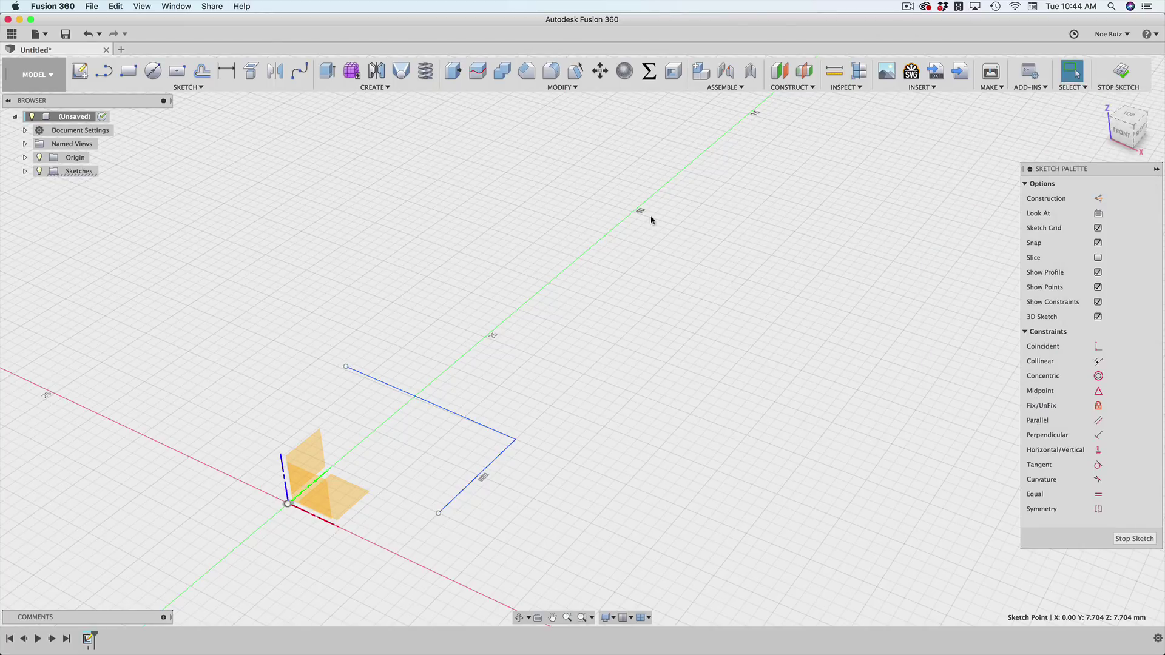
# Try to move the angled line's raised endpoint 10 mm along X.
pyautogui.click(344, 368)
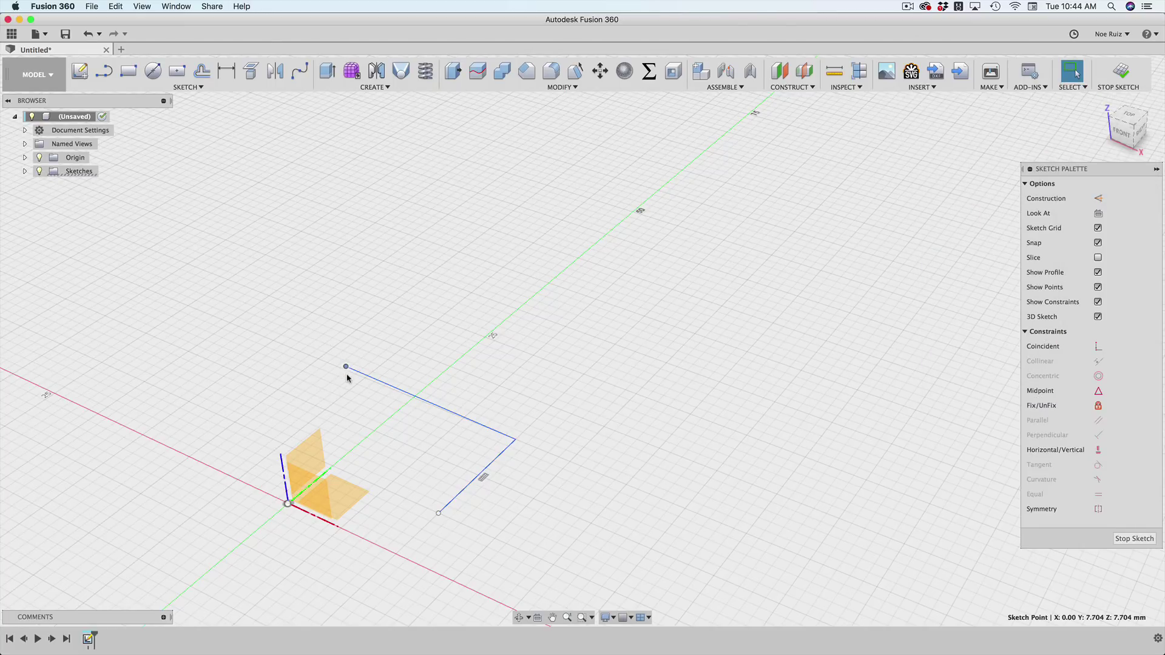
pyautogui.press('m')
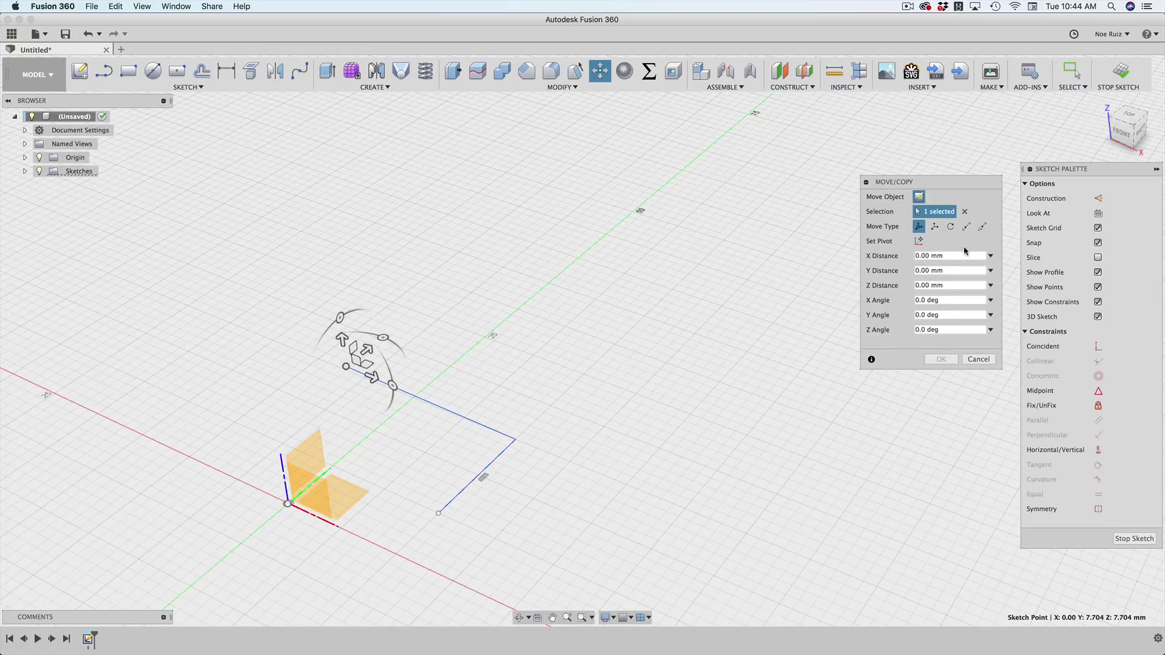
pyautogui.click(1122, 139)
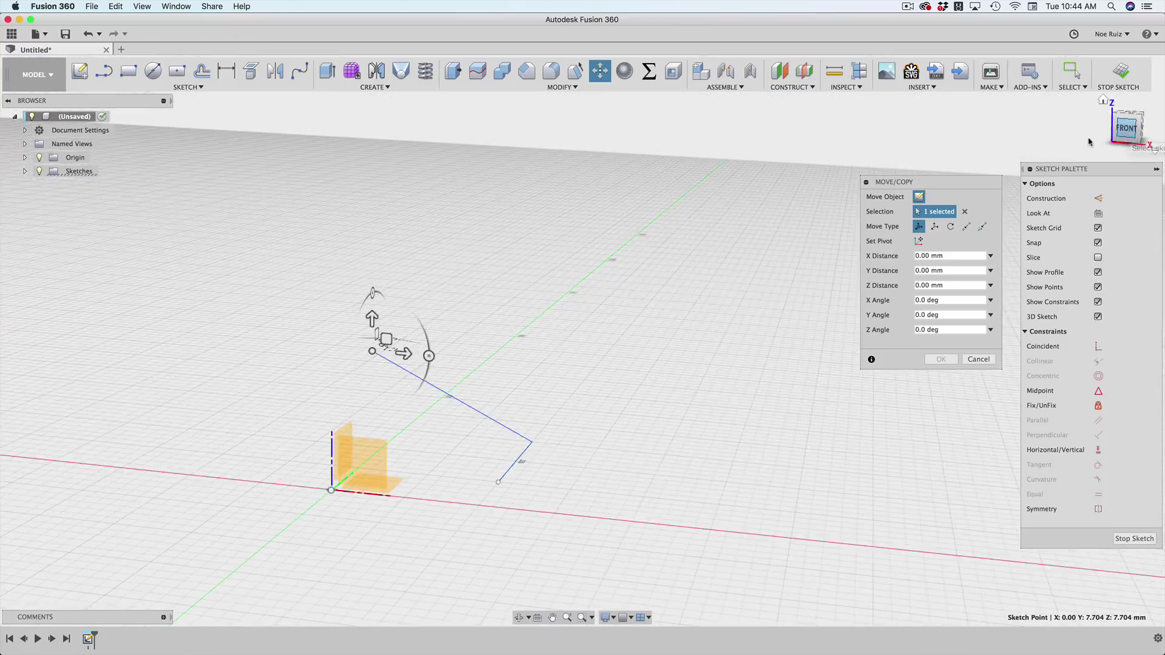
pyautogui.moveTo(494, 336); pyautogui.dragTo(637, 335)
pyautogui.moveTo(696, 316)
pyautogui.keyDown('shift'); pyautogui.mouseDown(button='middle')
pyautogui.moveTo(684, 333)
pyautogui.moveTo(607, 322)
pyautogui.mouseUp(button='middle'); pyautogui.keyUp('shift')
pyautogui.click(1124, 126)
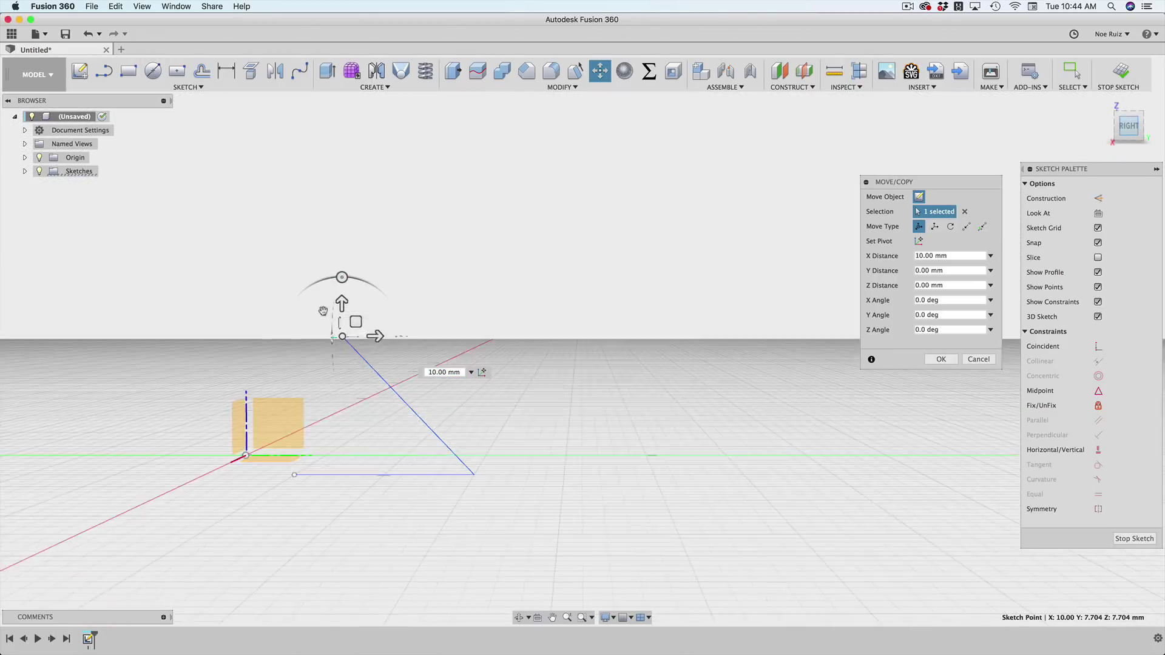
pyautogui.press('Return')
# Try to apply a Horizontal/Vertical constraint to the angled line.
pyautogui.click(388, 384)
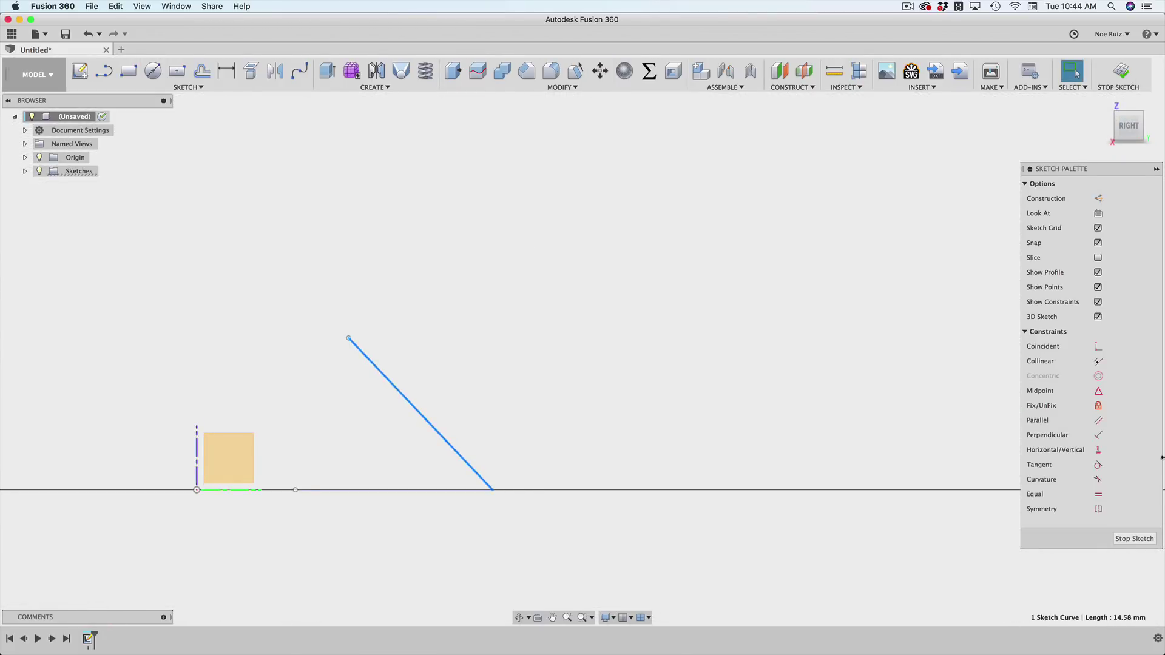
pyautogui.click(1097, 450)
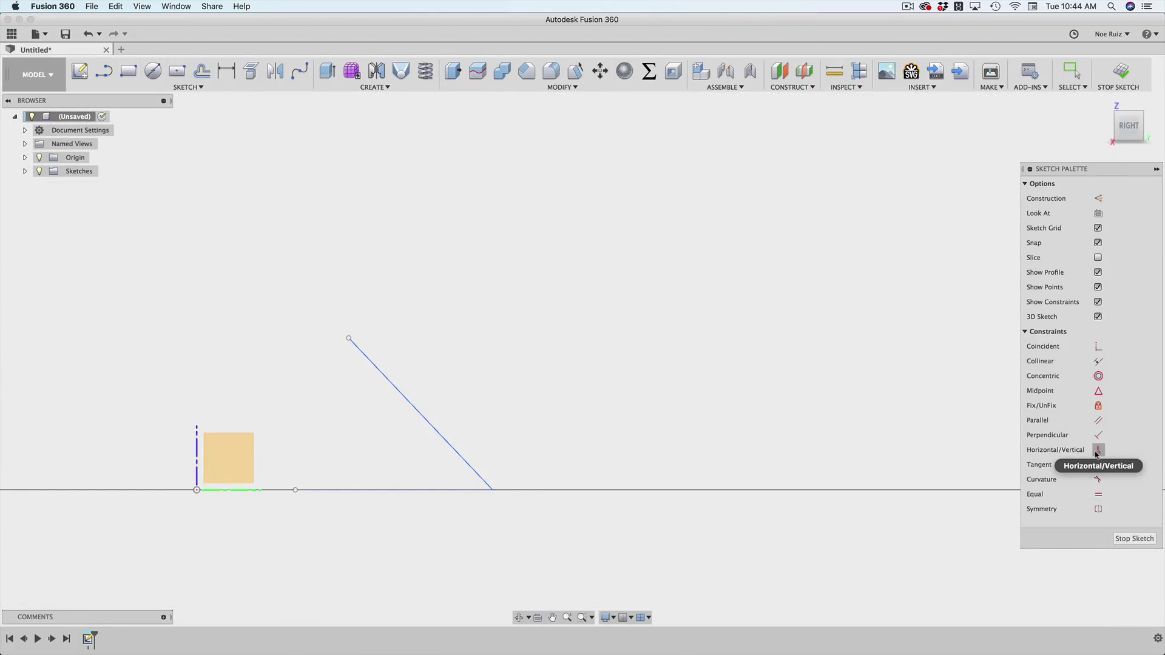
pyautogui.click(411, 410)
# Move the angled line's raised endpoint 7.30 mm along Y so it aligns with the line's other end.
pyautogui.click(349, 338)
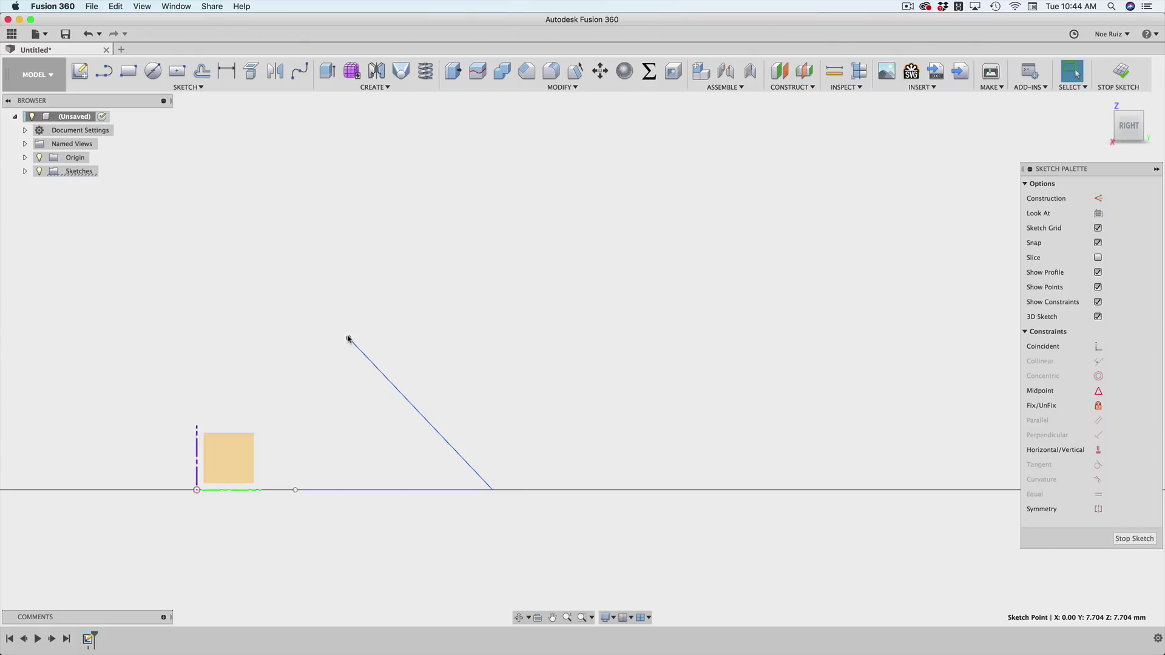
pyautogui.press('m')
pyautogui.moveTo(387, 341)
pyautogui.mouseDown()
pyautogui.moveTo(533, 347)
pyautogui.moveTo(472, 334)
pyautogui.moveTo(492, 334)
pyautogui.mouseUp()
pyautogui.scroll(3, 519, 347)
pyautogui.scroll(-3, 492, 337)
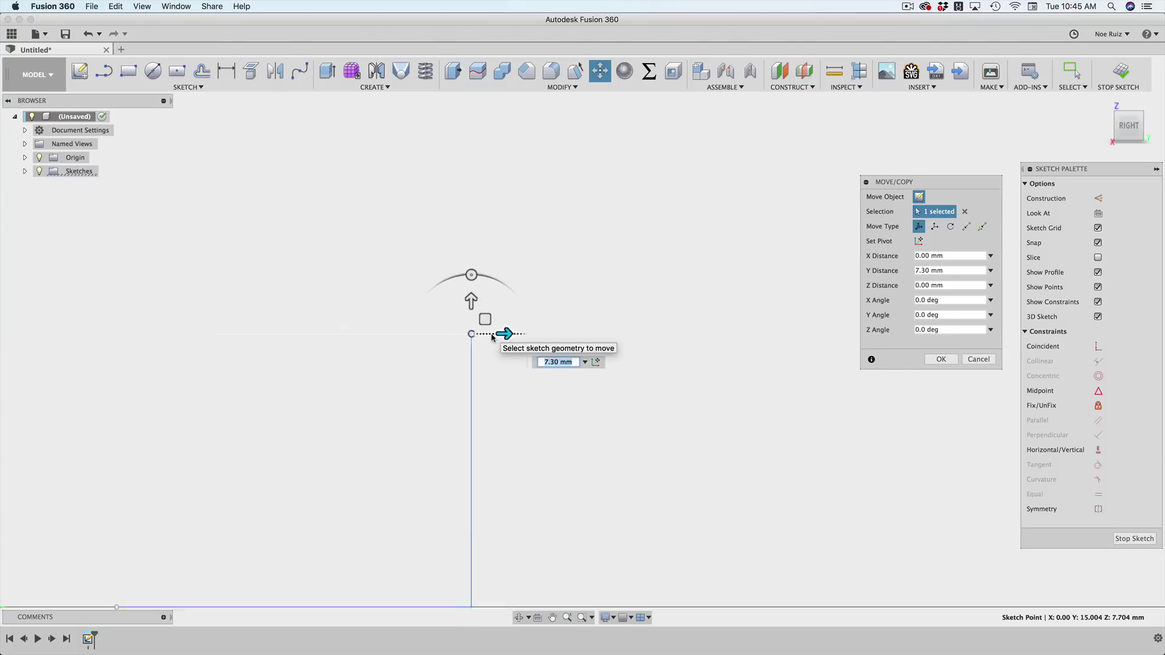
pyautogui.press('Return')
# Inspect the moved line and its raised endpoint from several viewing angles.
pyautogui.moveTo(463, 356)
pyautogui.keyDown('shift'); pyautogui.mouseDown(button='middle')
pyautogui.moveTo(504, 364)
pyautogui.moveTo(530, 390)
pyautogui.moveTo(427, 380)
pyautogui.moveTo(426, 399)
pyautogui.mouseUp(button='middle'); pyautogui.keyUp('shift')
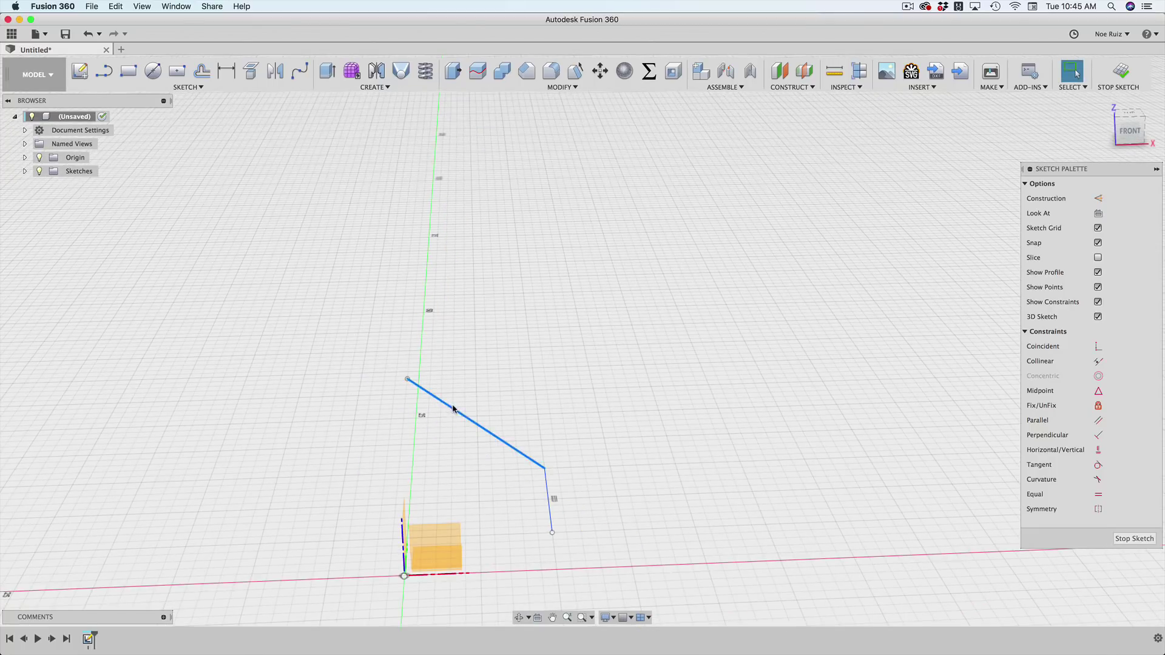
pyautogui.click(453, 408)
pyautogui.click(554, 393)
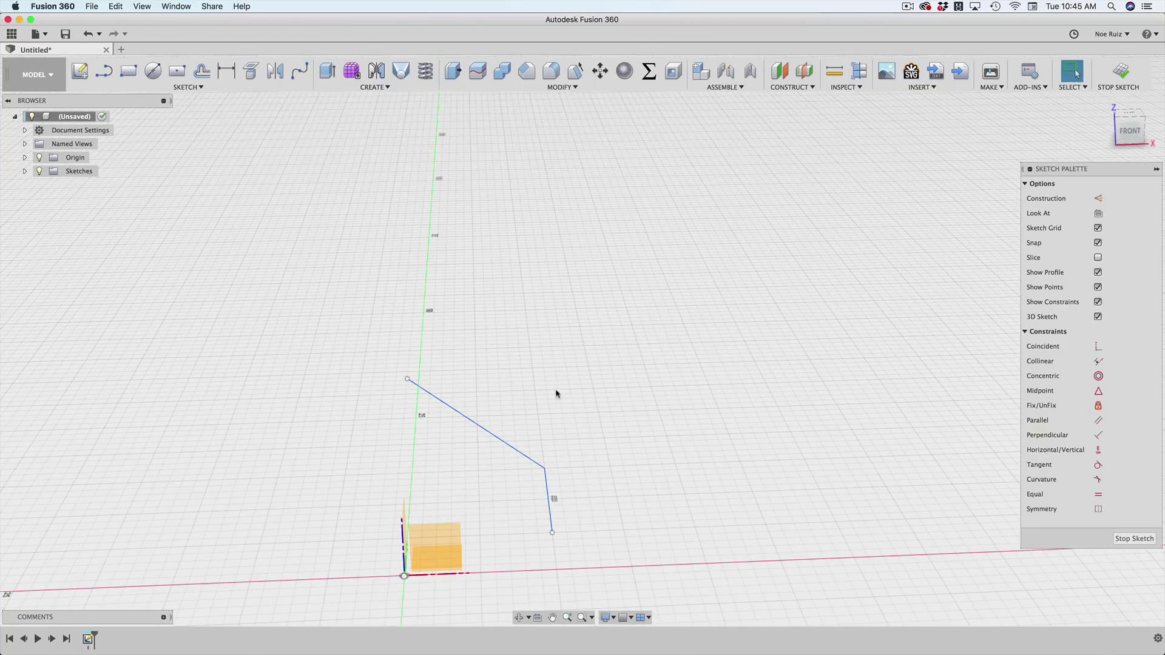
pyautogui.keyDown('shift'); pyautogui.moveTo(554, 393); pyautogui.dragTo(501, 421, button='middle'); pyautogui.keyUp('shift')
pyautogui.click(695, 416)
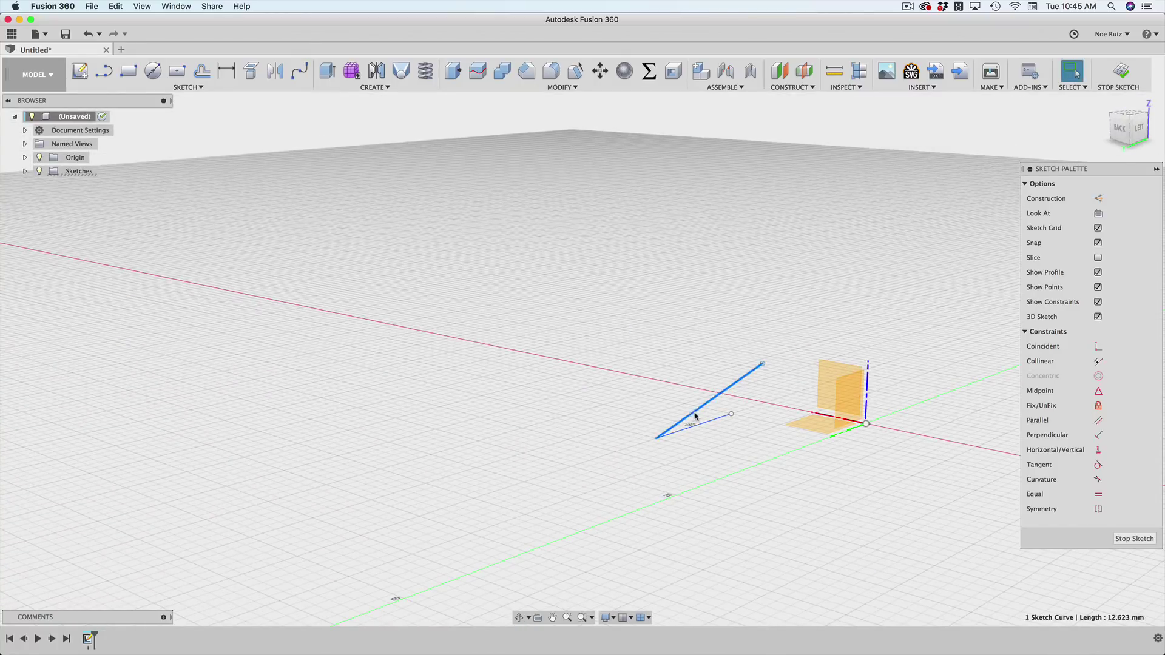
pyautogui.click(764, 364)
# Delete both connected lines from the sketch.
pyautogui.click(702, 401)
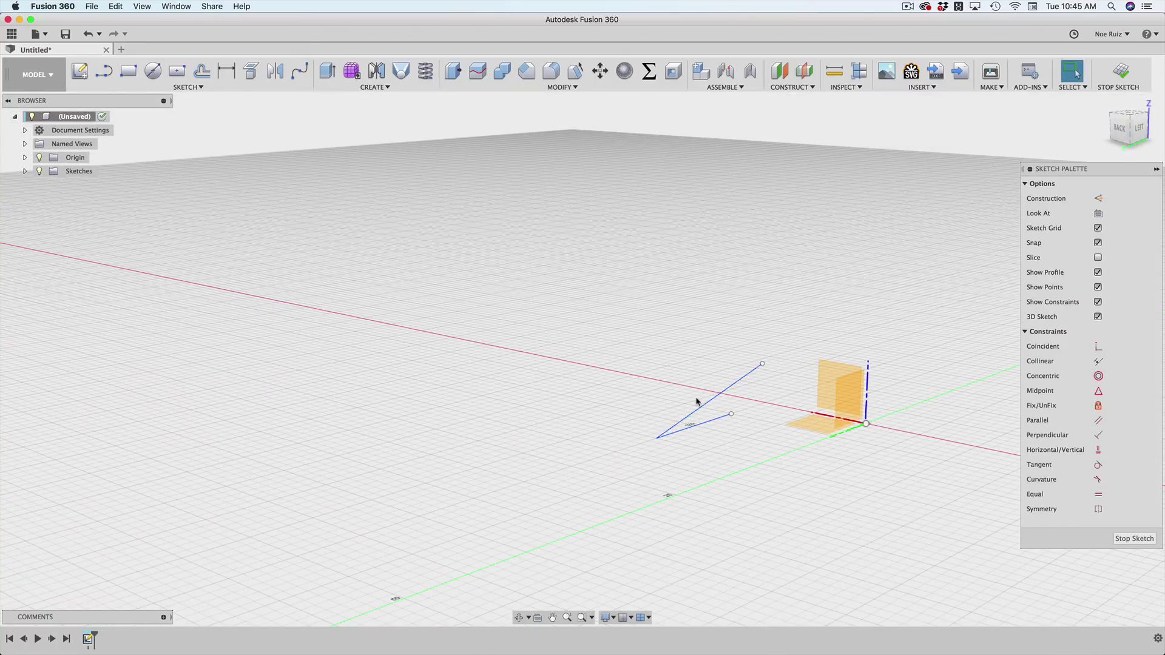
pyautogui.keyDown('shift'); pyautogui.click(712, 417); pyautogui.keyUp('shift')
pyautogui.press('Delete')
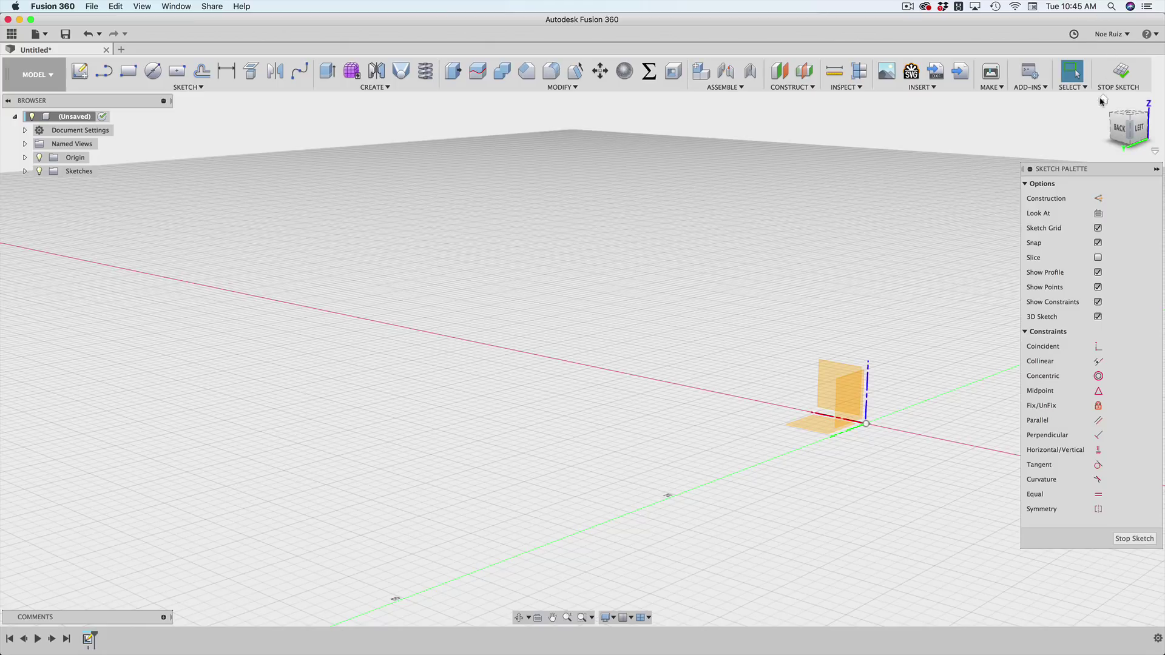
# Draw a line about 15 mm long on the ground plane, parallel to the Y axis and about 25 mm away from it.
pyautogui.click(1106, 103)
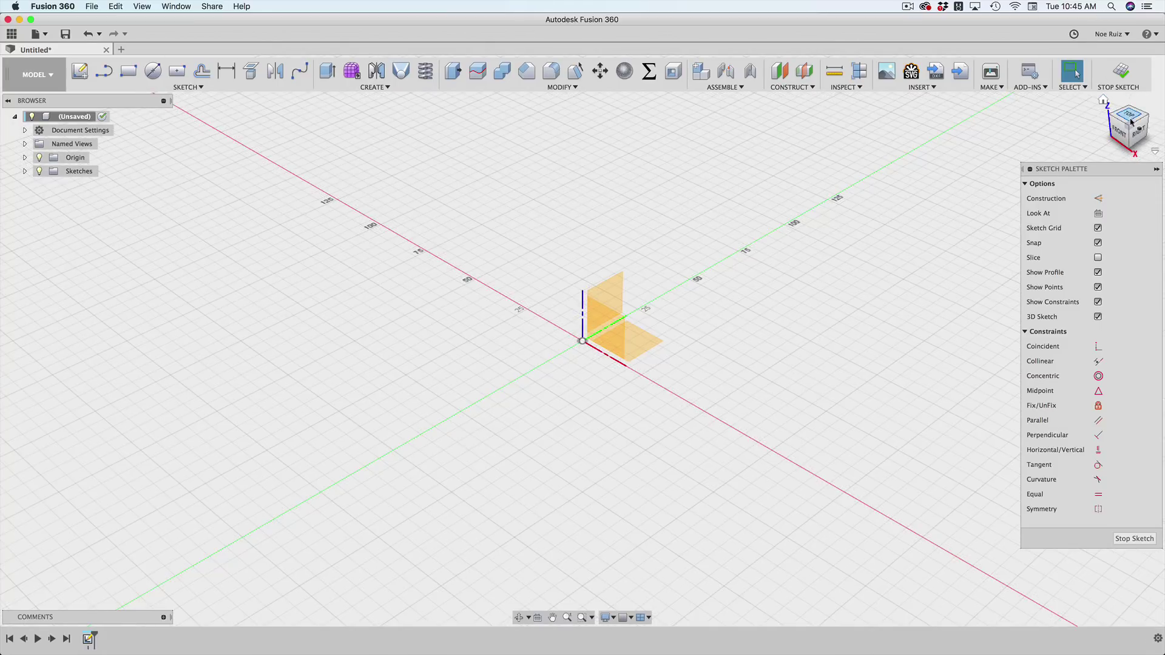
pyautogui.click(1131, 122)
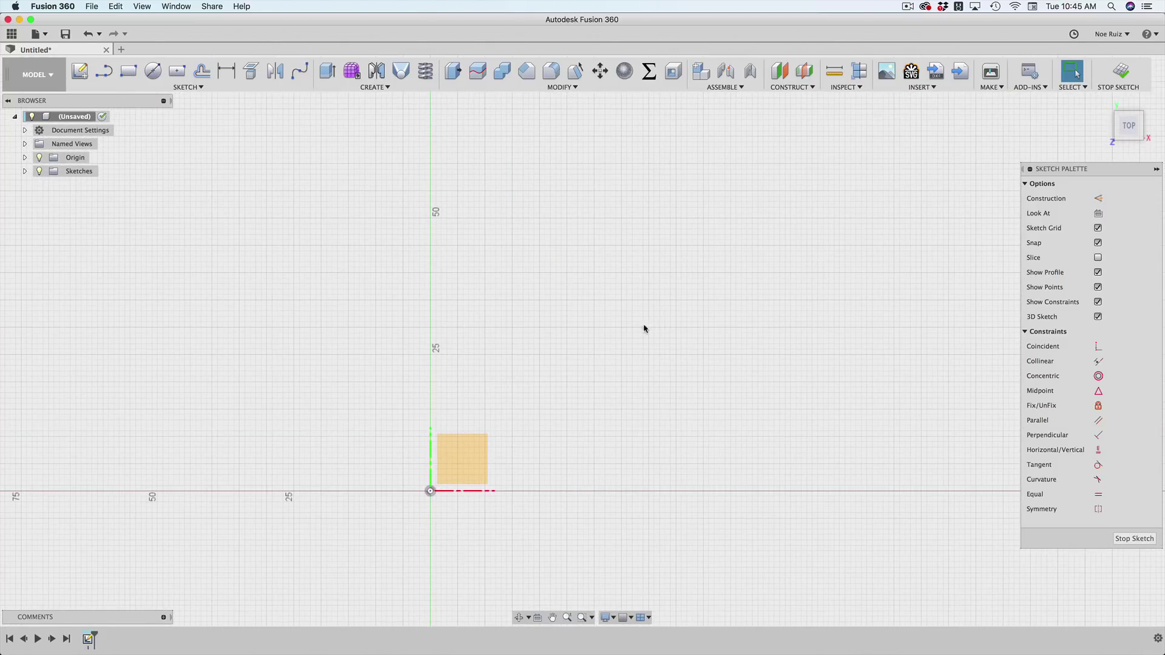
pyautogui.press('l')
pyautogui.click(567, 463)
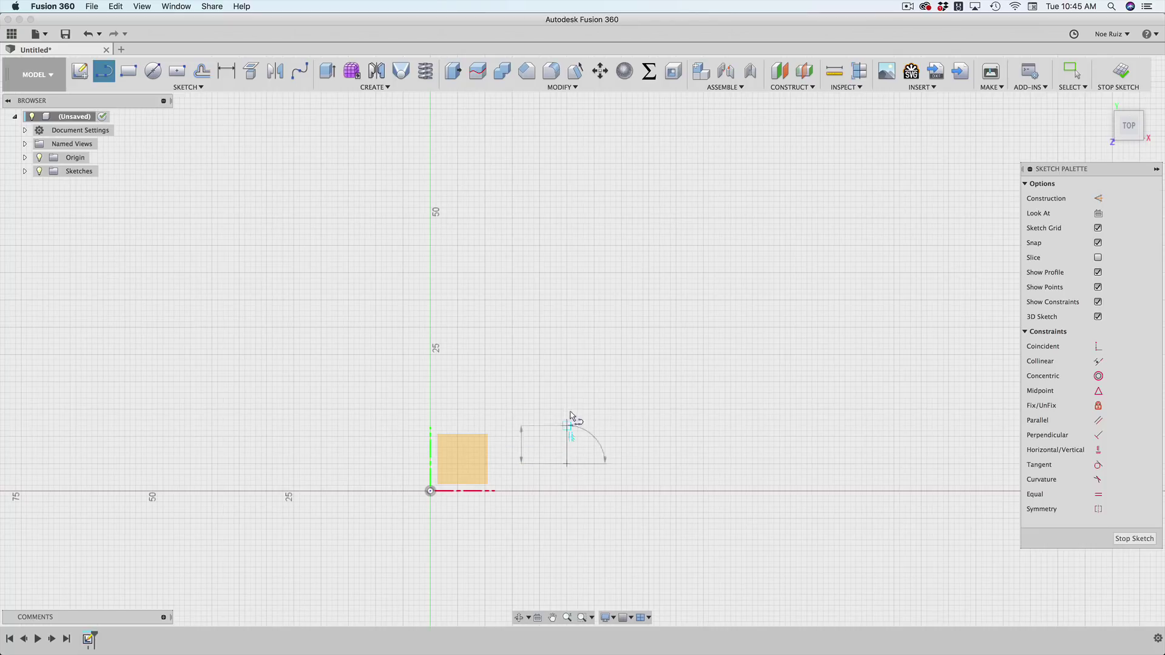
pyautogui.click(567, 382)
# Try to continue a second line segment from the new line's end toward the YZ plane.
pyautogui.moveTo(572, 348)
pyautogui.keyDown('shift'); pyautogui.mouseDown(button='middle')
pyautogui.moveTo(503, 273)
pyautogui.moveTo(546, 226)
pyautogui.mouseUp(button='middle'); pyautogui.keyUp('shift')
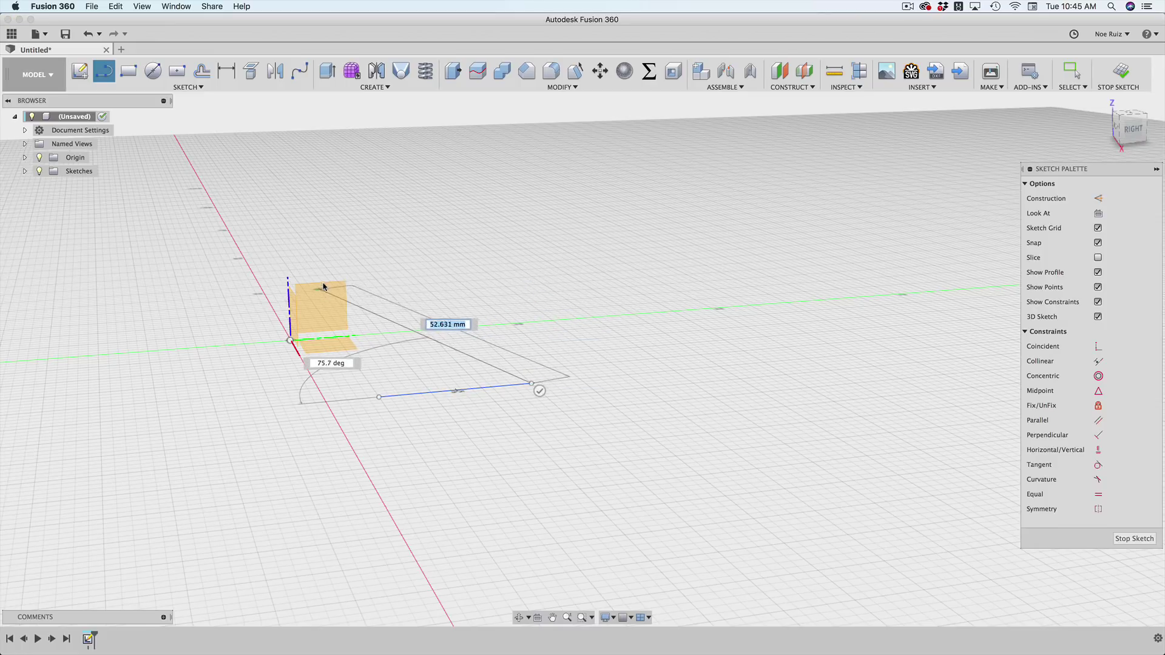
pyautogui.moveTo(289, 291)
pyautogui.keyDown('shift'); pyautogui.mouseDown(button='middle')
pyautogui.moveTo(387, 297)
pyautogui.moveTo(408, 416)
pyautogui.mouseUp(button='middle'); pyautogui.keyUp('shift')
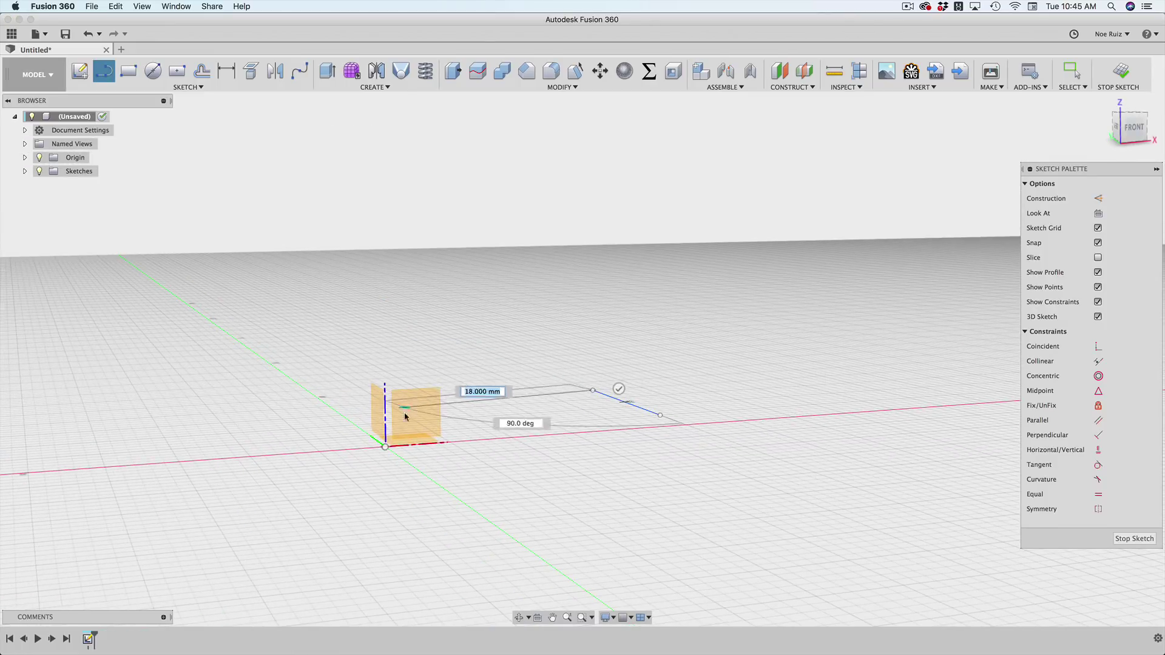
pyautogui.press('Escape')
pyautogui.keyDown('shift'); pyautogui.moveTo(603, 324); pyautogui.dragTo(479, 356, button='middle'); pyautogui.keyUp('shift')
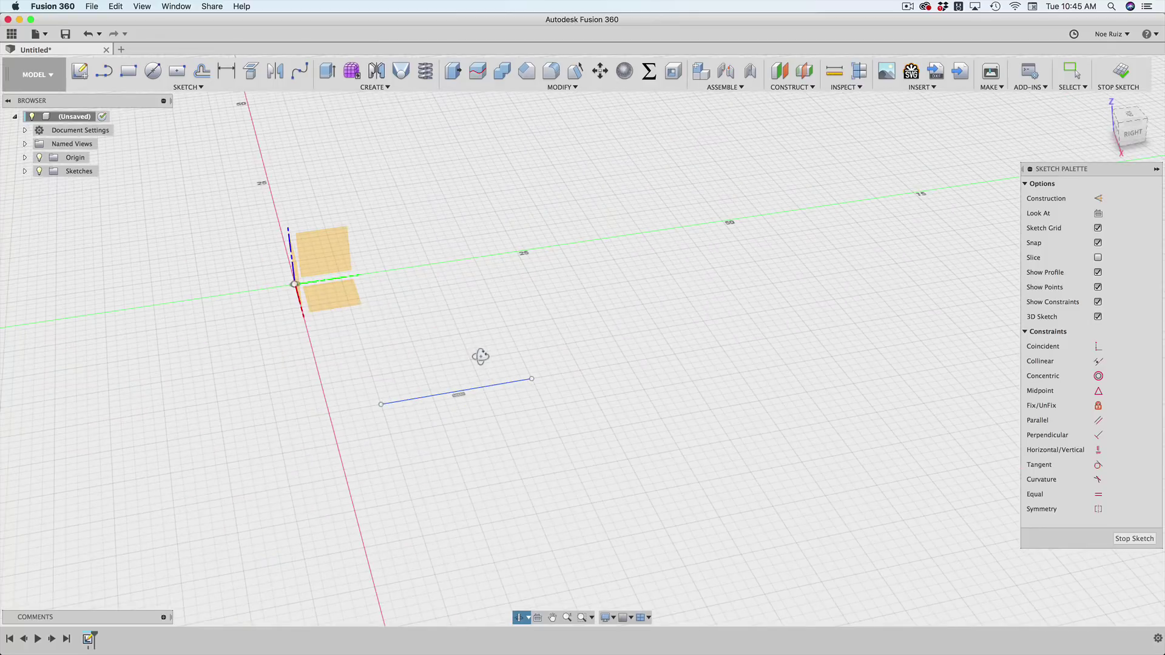
# Project the YZ plane into the sketch and delete the projected line.
pyautogui.press('p')
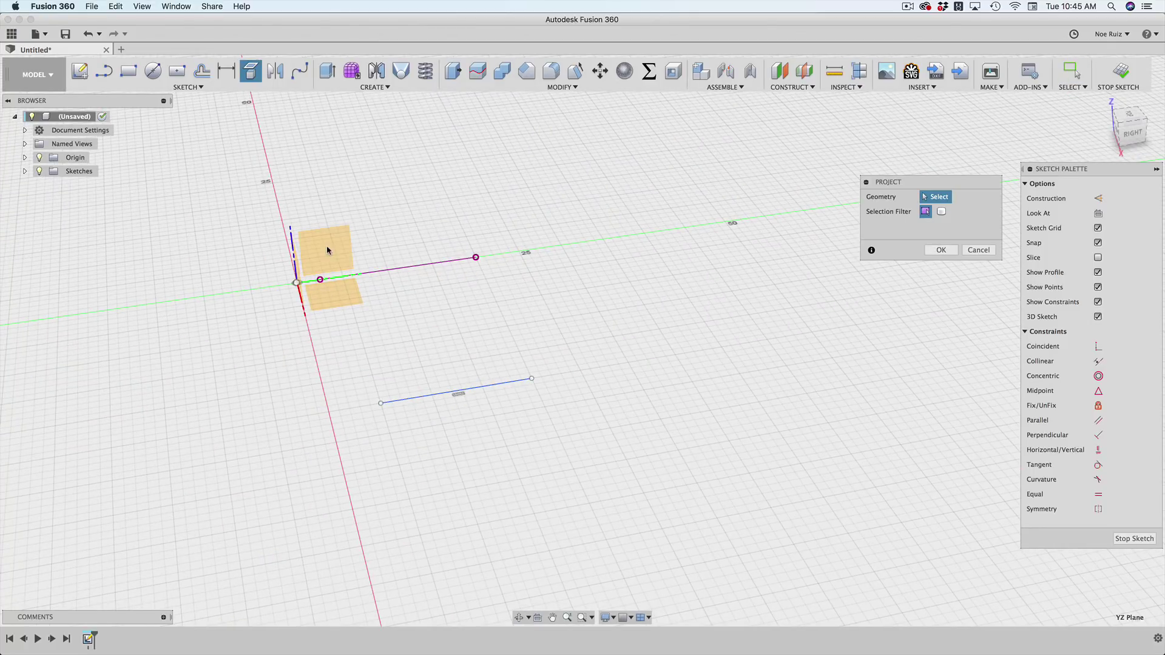
pyautogui.keyDown('shift'); pyautogui.moveTo(446, 262); pyautogui.dragTo(440, 266, button='middle'); pyautogui.keyUp('shift')
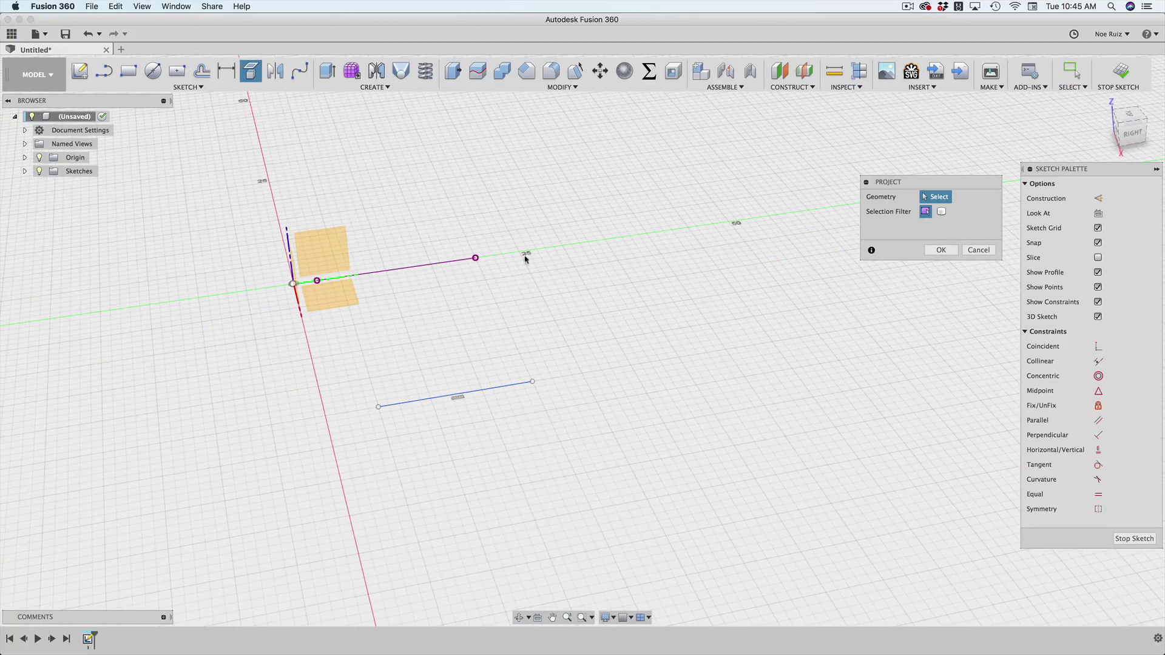
pyautogui.click(978, 250)
pyautogui.click(436, 264)
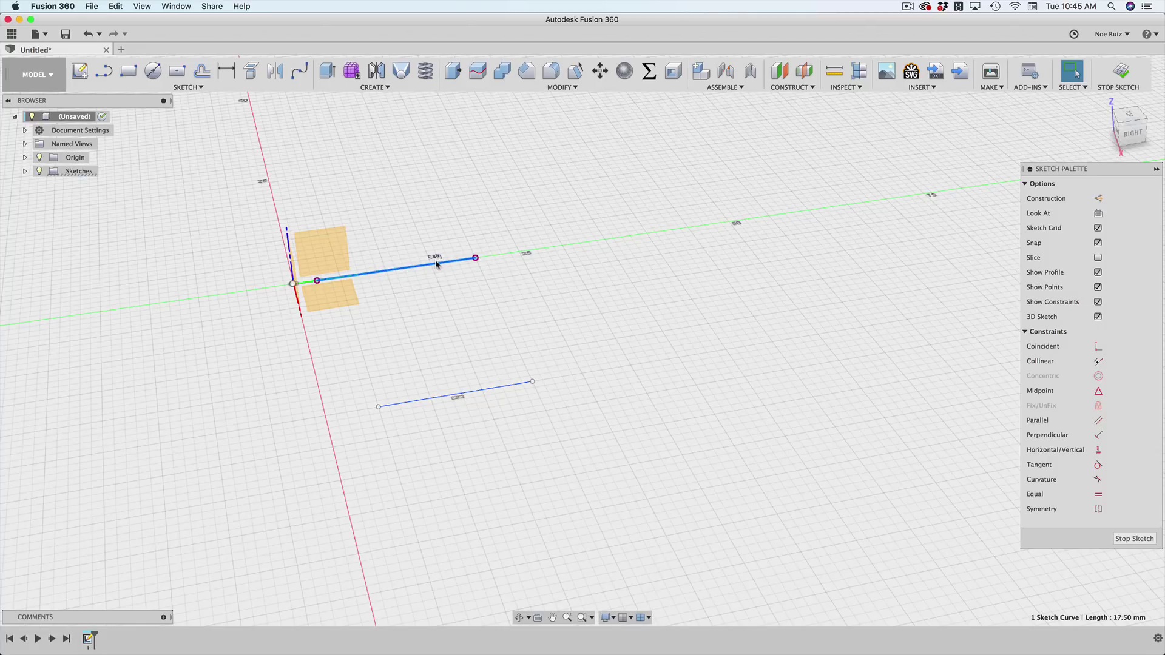
pyautogui.press('Delete')
# Include the YZ plane in the sketch as 3D geometry.
pyautogui.write('s')
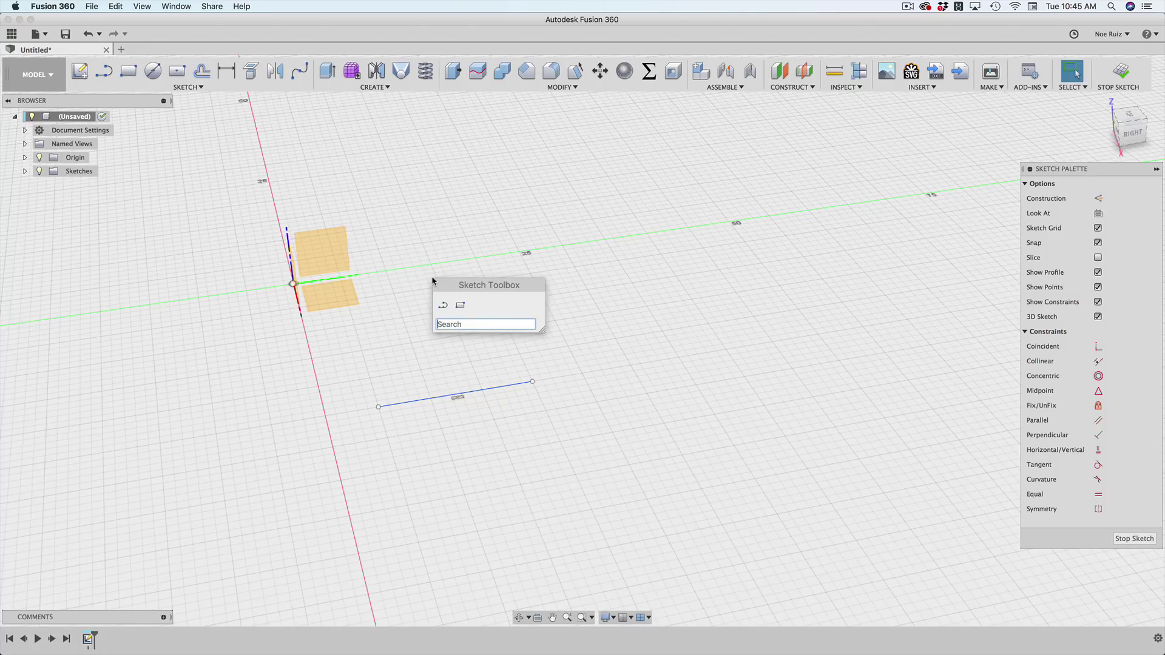
pyautogui.write('incl')
pyautogui.press('Return')
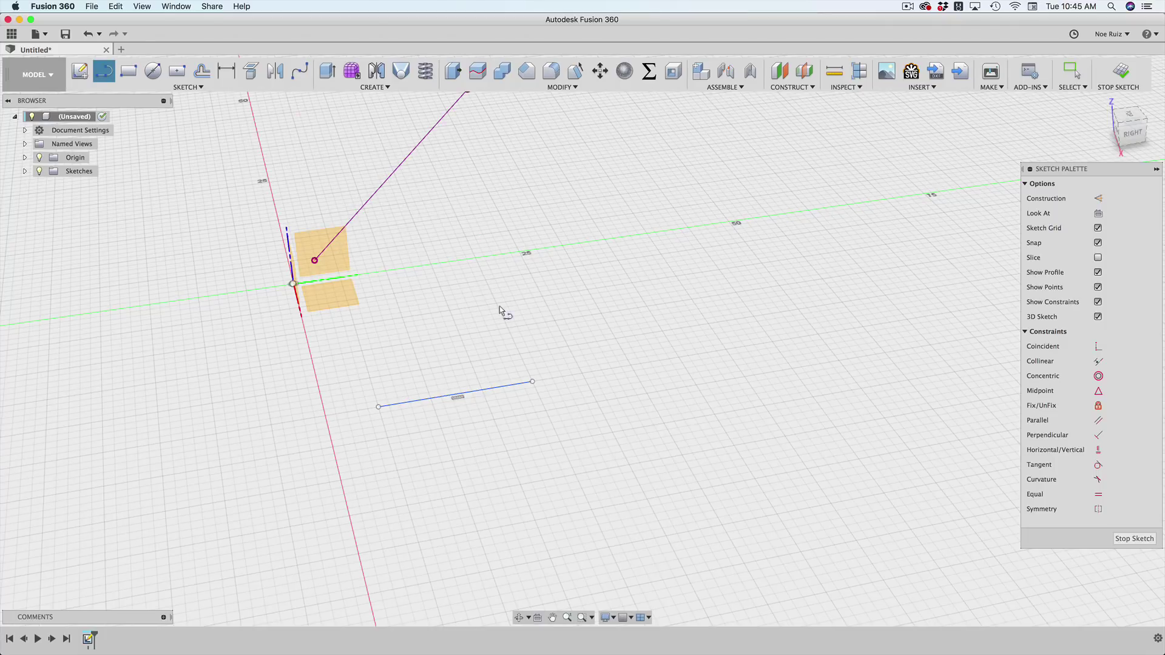
# Try to draw a line from the ground line's end to the upper end of the included diagonal.
pyautogui.moveTo(533, 380); pyautogui.dragTo(463, 155)
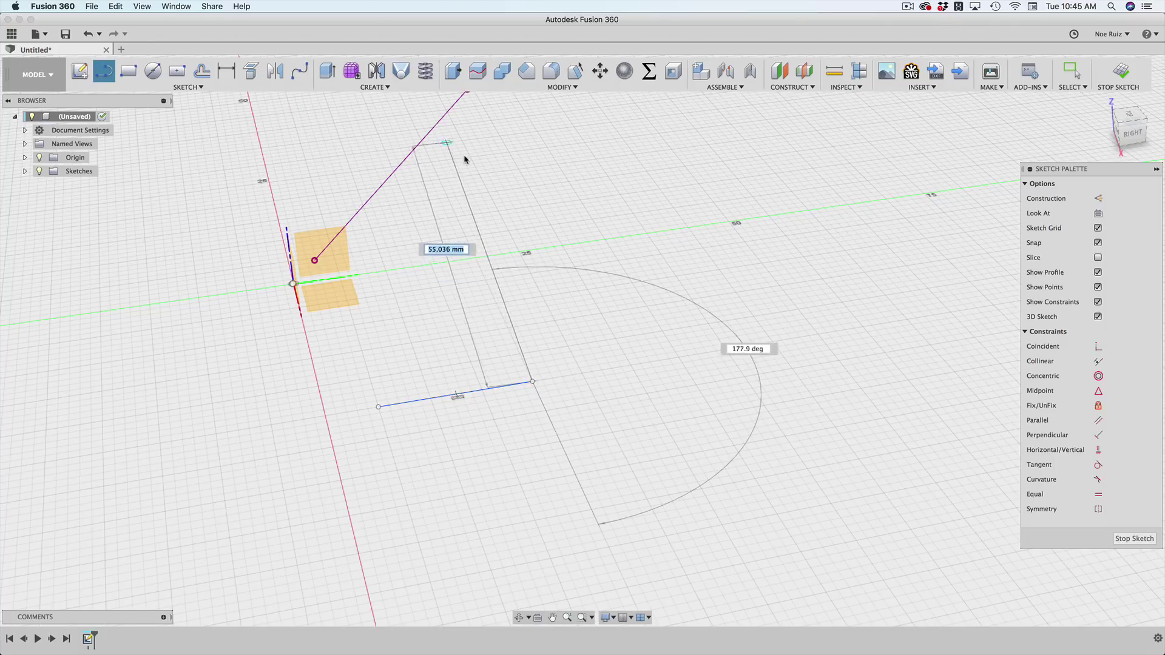
pyautogui.keyDown('shift'); pyautogui.moveTo(462, 156); pyautogui.dragTo(683, 213, button='middle'); pyautogui.keyUp('shift')
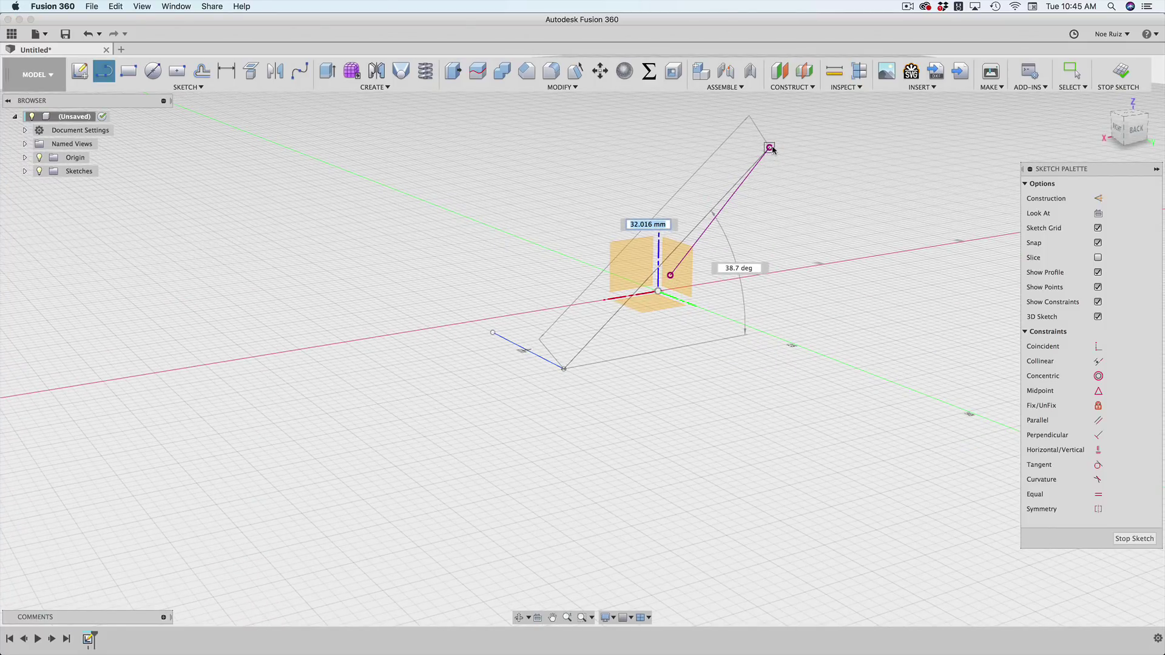
pyautogui.press('Escape')
# Move the ground line's start point onto the origin so the line lies along the Y axis, and clear the selection.
pyautogui.moveTo(672, 386)
pyautogui.keyDown('shift'); pyautogui.mouseDown(button='middle')
pyautogui.moveTo(634, 455)
pyautogui.moveTo(514, 290)
pyautogui.mouseUp(button='middle'); pyautogui.keyUp('shift')
pyautogui.moveTo(499, 287)
pyautogui.mouseDown()
pyautogui.moveTo(732, 260)
pyautogui.moveTo(714, 250)
pyautogui.mouseUp()
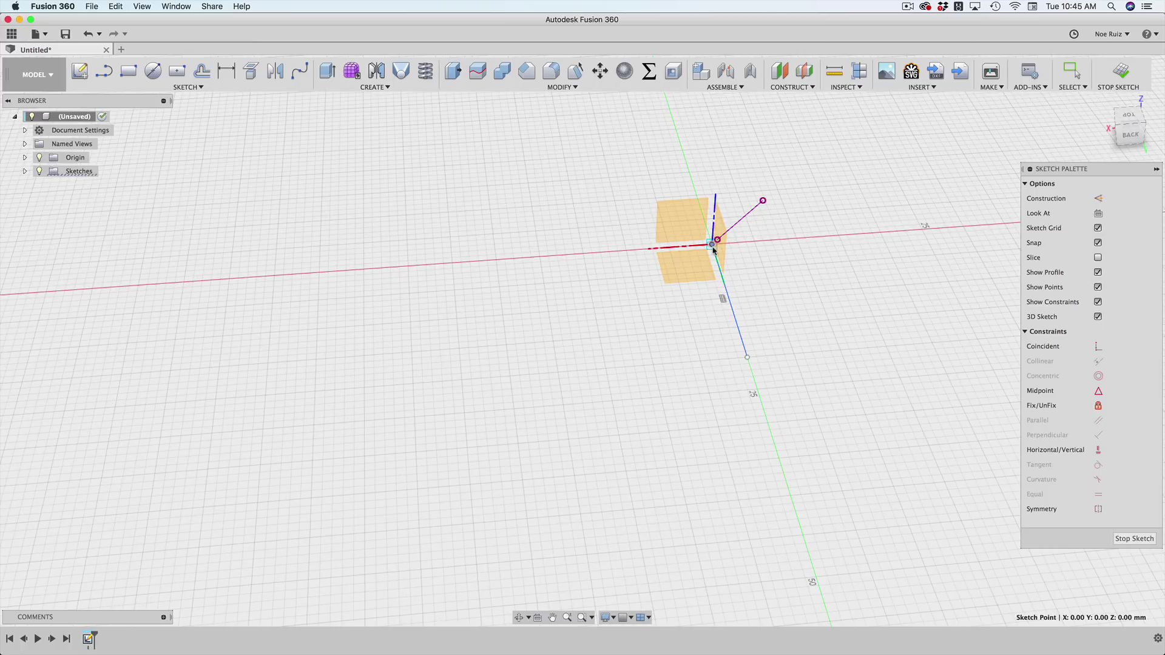
pyautogui.click(770, 343)
# Draw a 10 mm line straight up from the Y-axis line's far end, at 90 degrees, toward the included diagonal's upper end.
pyautogui.moveTo(770, 343)
pyautogui.keyDown('shift'); pyautogui.mouseDown(button='middle')
pyautogui.moveTo(856, 330)
pyautogui.moveTo(566, 263)
pyautogui.moveTo(603, 316)
pyautogui.mouseUp(button='middle'); pyautogui.keyUp('shift')
pyautogui.press('l')
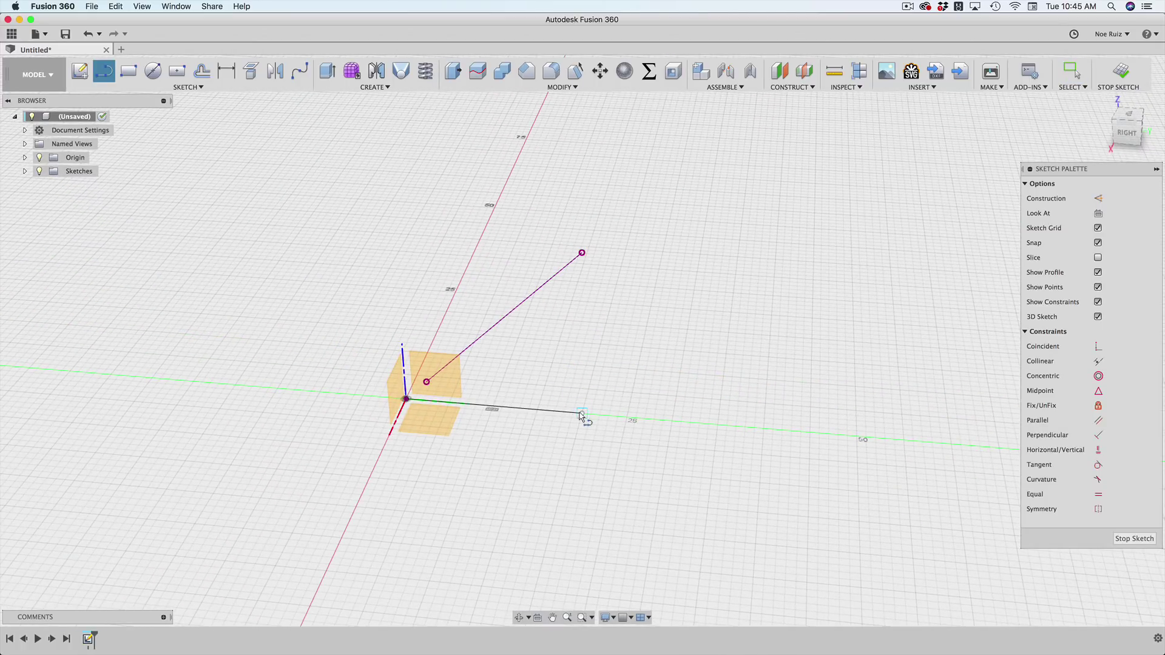
pyautogui.click(581, 414)
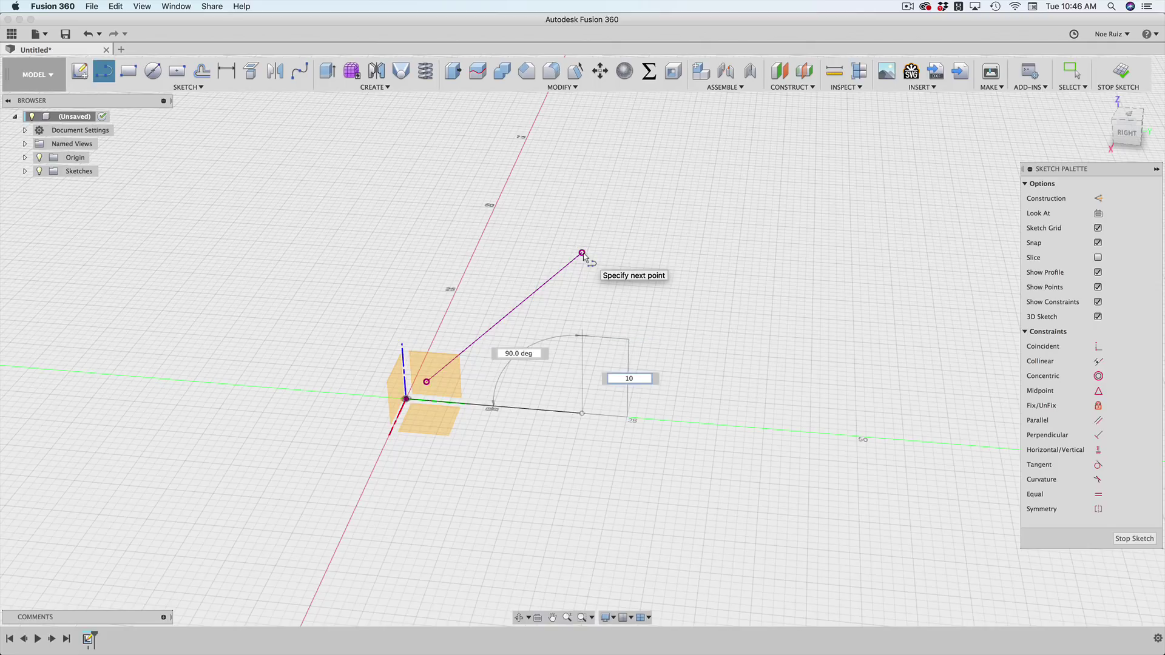
pyautogui.press('Return')
pyautogui.press('Escape')
pyautogui.scroll(3, 592, 352)
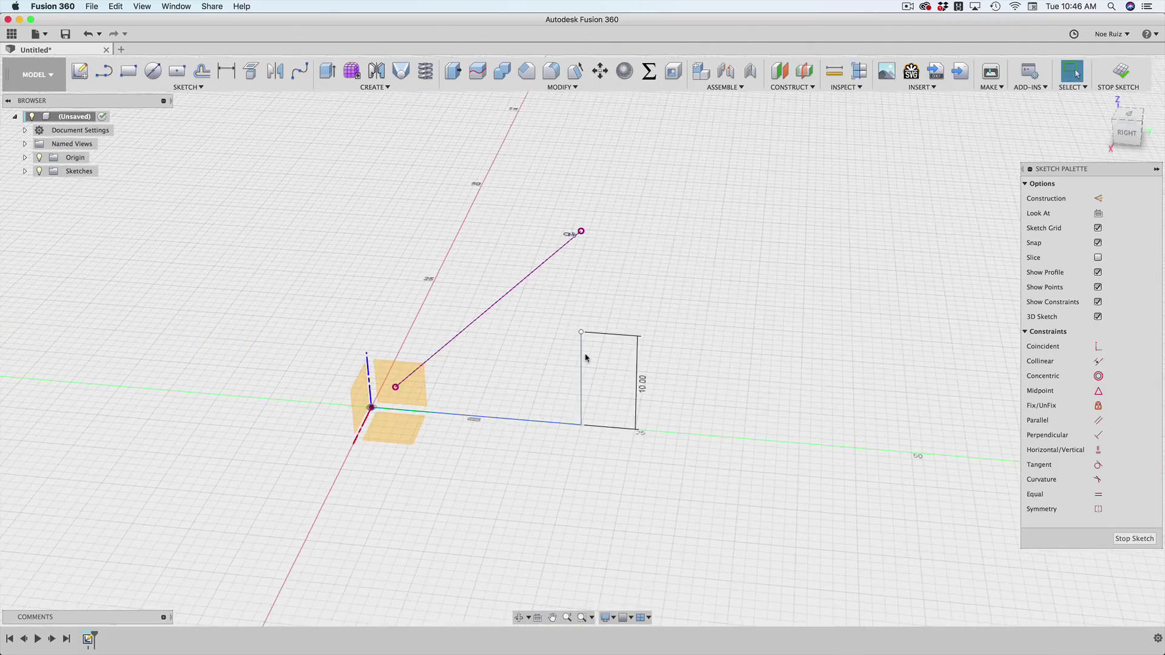
pyautogui.moveTo(655, 353)
pyautogui.keyDown('shift'); pyautogui.mouseDown(button='middle')
pyautogui.moveTo(541, 353)
pyautogui.moveTo(466, 288)
pyautogui.moveTo(598, 380)
pyautogui.moveTo(606, 364)
pyautogui.moveTo(573, 383)
pyautogui.moveTo(598, 364)
pyautogui.moveTo(572, 370)
pyautogui.moveTo(733, 398)
pyautogui.moveTo(617, 398)
pyautogui.moveTo(574, 433)
pyautogui.moveTo(516, 425)
pyautogui.mouseUp(button='middle'); pyautogui.keyUp('shift')
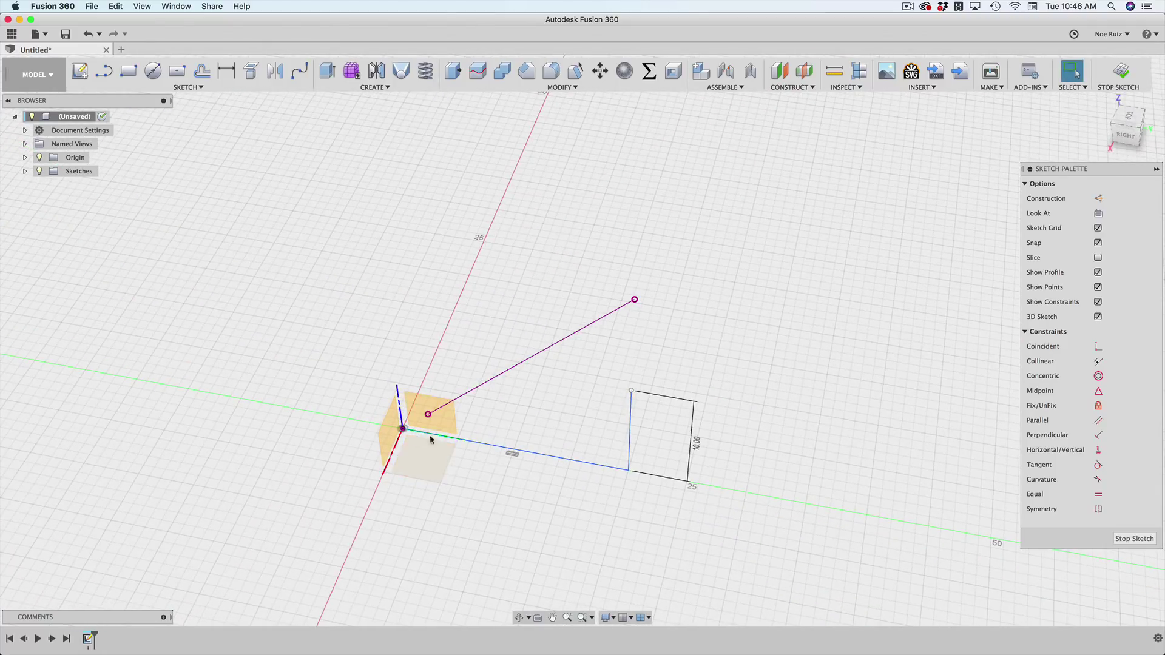
# Shorten the ground line by moving its start point off the origin along the Y axis.
pyautogui.click(458, 442)
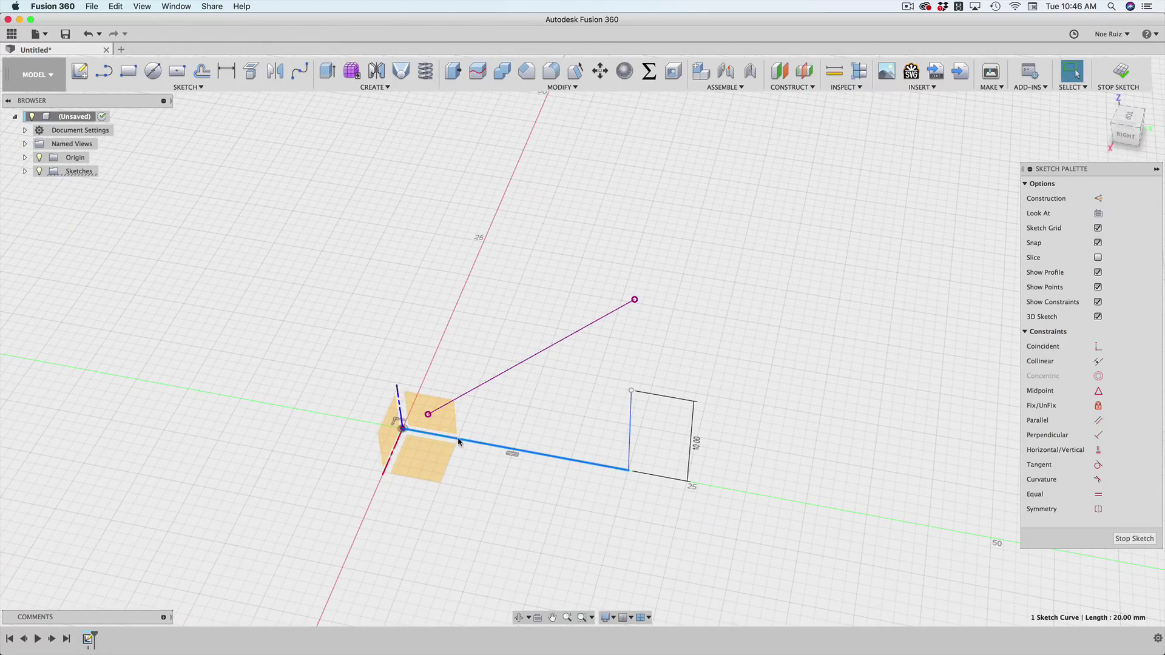
pyautogui.click(397, 422)
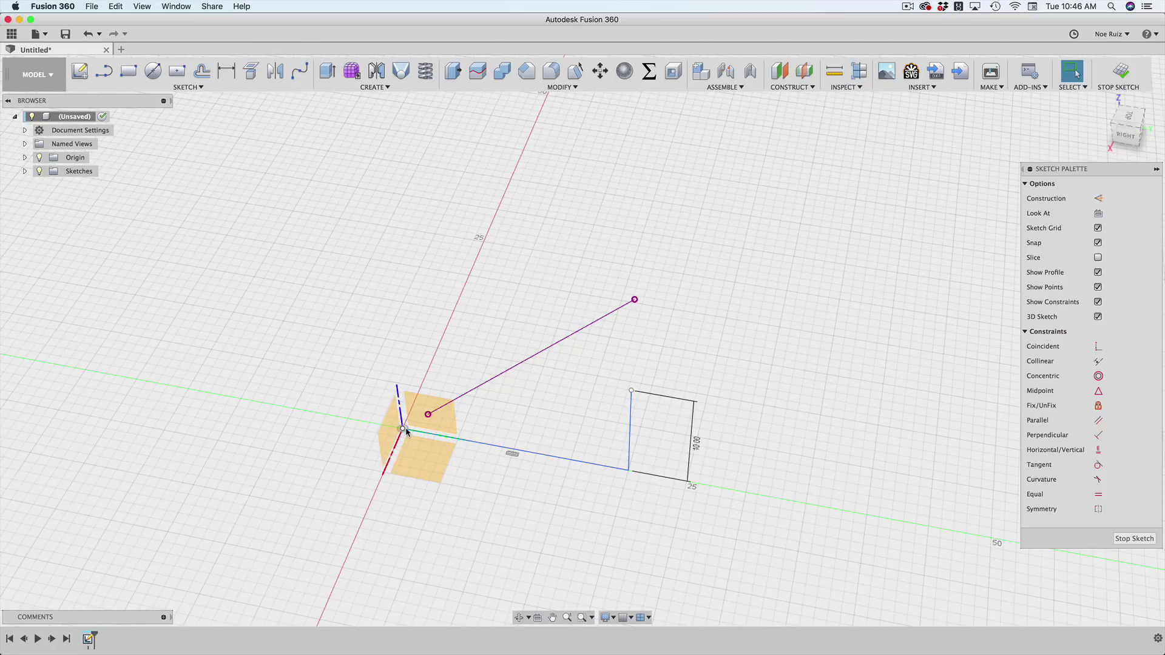
pyautogui.moveTo(403, 429); pyautogui.dragTo(521, 450)
pyautogui.keyDown('shift'); pyautogui.moveTo(559, 420); pyautogui.dragTo(265, 403, button='middle'); pyautogui.keyUp('shift')
pyautogui.press('l')
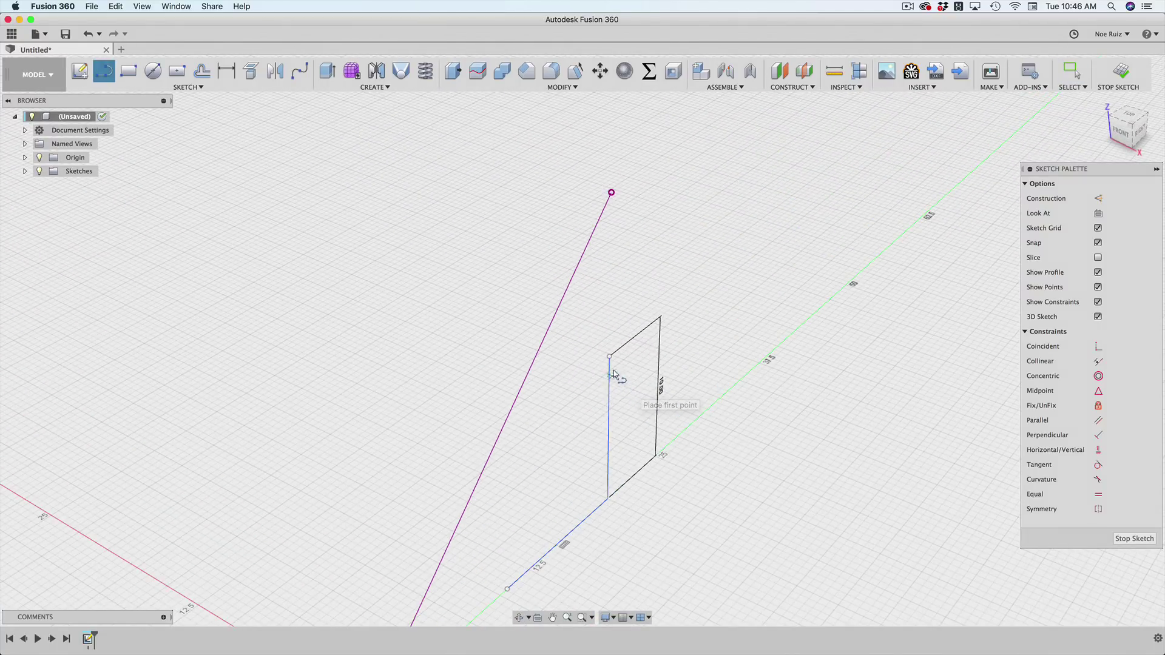
pyautogui.click(609, 357)
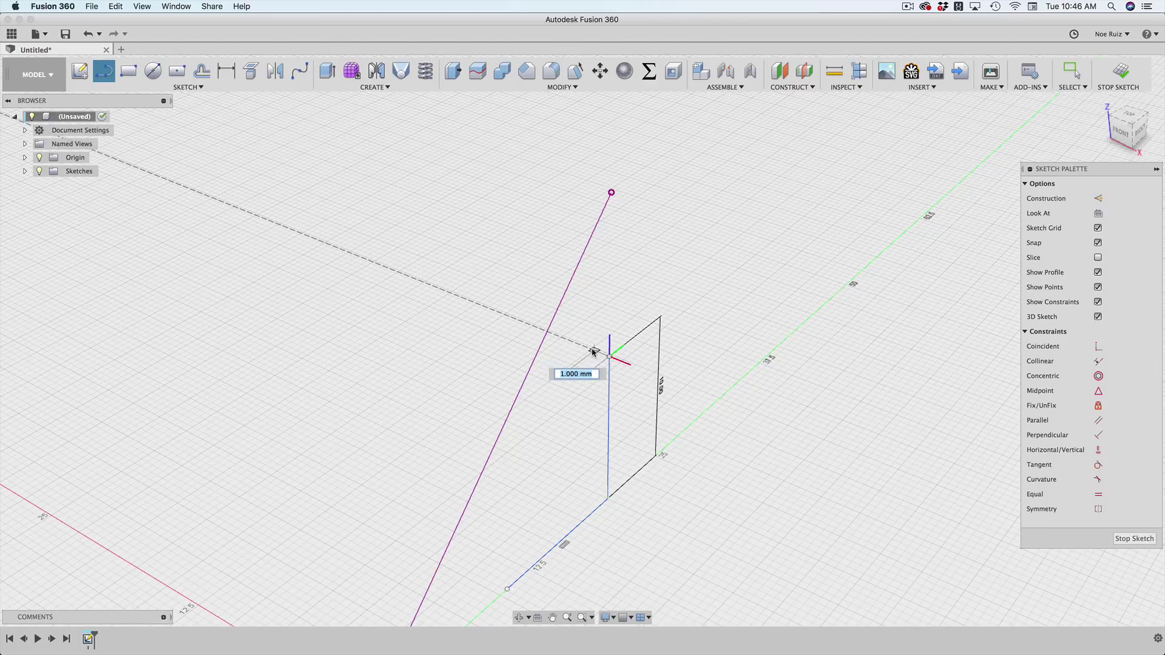
pyautogui.press('Escape')
pyautogui.moveTo(593, 350)
pyautogui.keyDown('shift'); pyautogui.mouseDown(button='middle')
pyautogui.moveTo(569, 332)
pyautogui.moveTo(473, 340)
pyautogui.moveTo(595, 340)
pyautogui.moveTo(649, 362)
pyautogui.moveTo(680, 349)
pyautogui.moveTo(686, 319)
pyautogui.moveTo(655, 348)
pyautogui.moveTo(594, 342)
pyautogui.moveTo(551, 317)
pyautogui.moveTo(621, 351)
pyautogui.moveTo(668, 346)
pyautogui.moveTo(650, 345)
pyautogui.moveTo(643, 362)
pyautogui.mouseUp(button='middle'); pyautogui.keyUp('shift')
pyautogui.press('l')
pyautogui.click(547, 343)
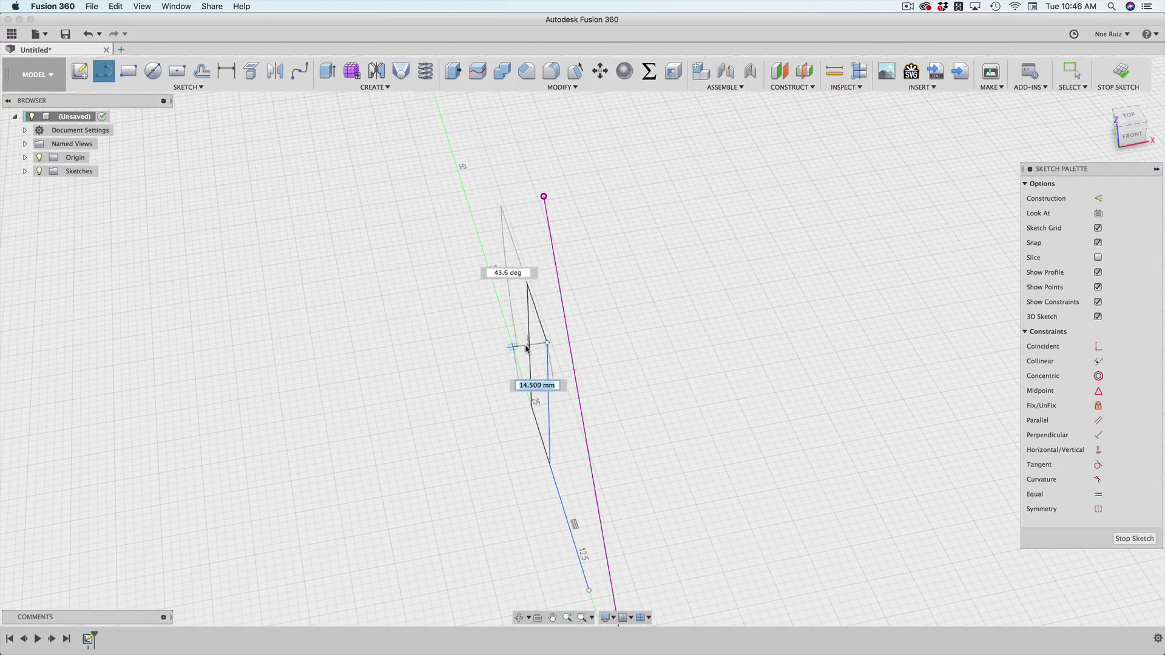
pyautogui.press('Escape')
pyautogui.moveTo(546, 358)
pyautogui.keyDown('shift'); pyautogui.mouseDown(button='middle')
pyautogui.moveTo(583, 362)
pyautogui.moveTo(558, 346)
pyautogui.mouseUp(button='middle'); pyautogui.keyUp('shift')
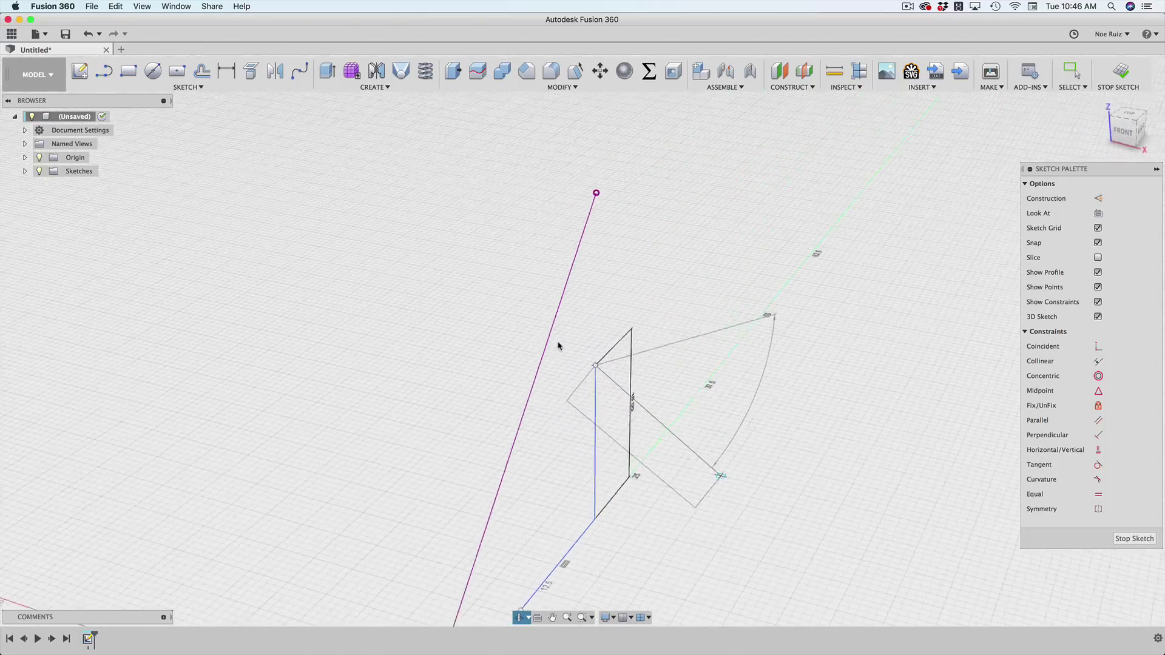
# Draw a 10 mm line parallel to the X axis from the vertical line's upper end, crossing behind the included diagonal.
pyautogui.press('l')
pyautogui.click(595, 366)
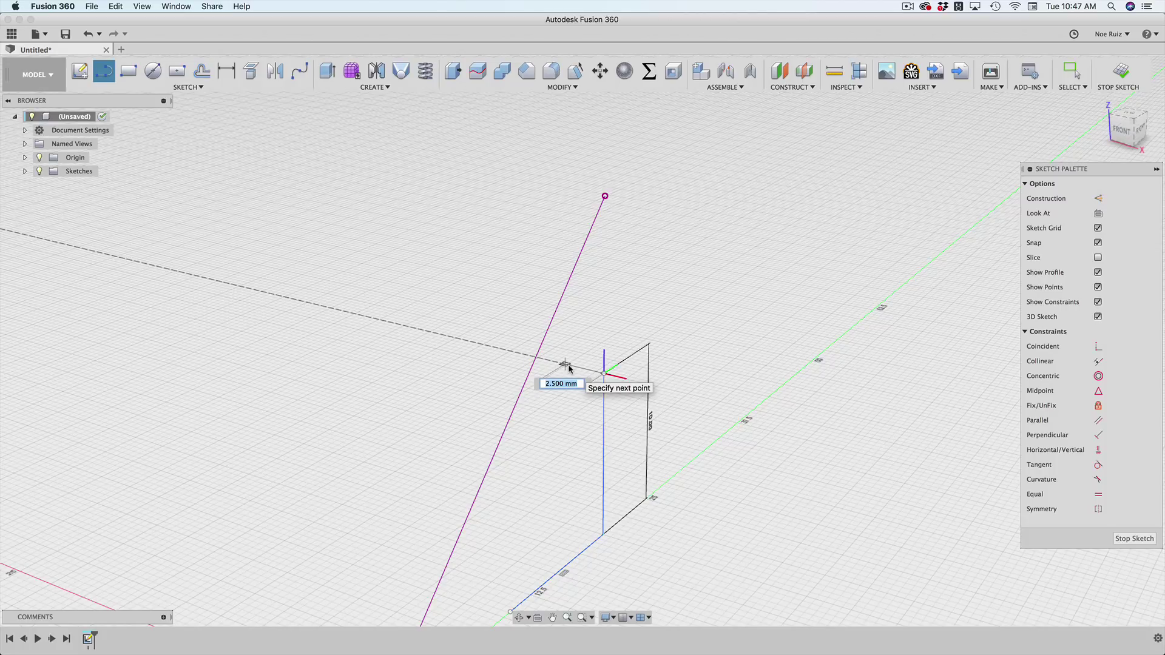
pyautogui.press('Tab')
pyautogui.press('Return')
pyautogui.press('Escape')
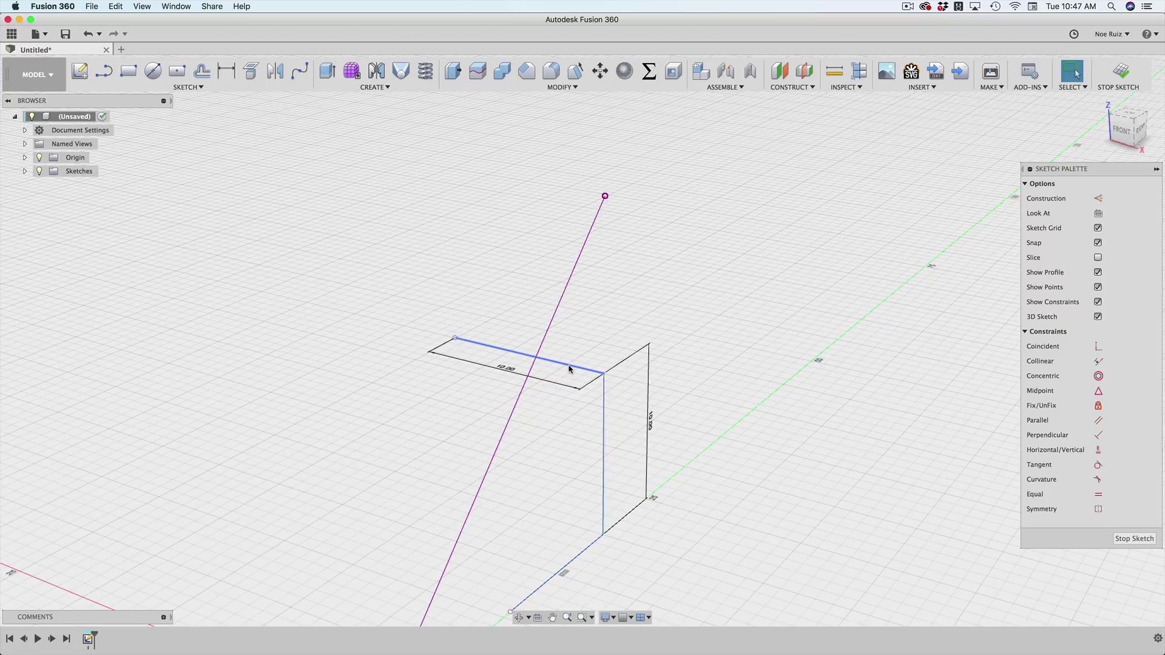
# Dimension the ground line along the Y axis to 10 mm.
pyautogui.moveTo(570, 368)
pyautogui.keyDown('shift'); pyautogui.mouseDown(button='middle')
pyautogui.moveTo(634, 333)
pyautogui.moveTo(566, 356)
pyautogui.moveTo(497, 318)
pyautogui.moveTo(553, 325)
pyautogui.moveTo(580, 356)
pyautogui.moveTo(595, 446)
pyautogui.mouseUp(button='middle'); pyautogui.keyUp('shift')
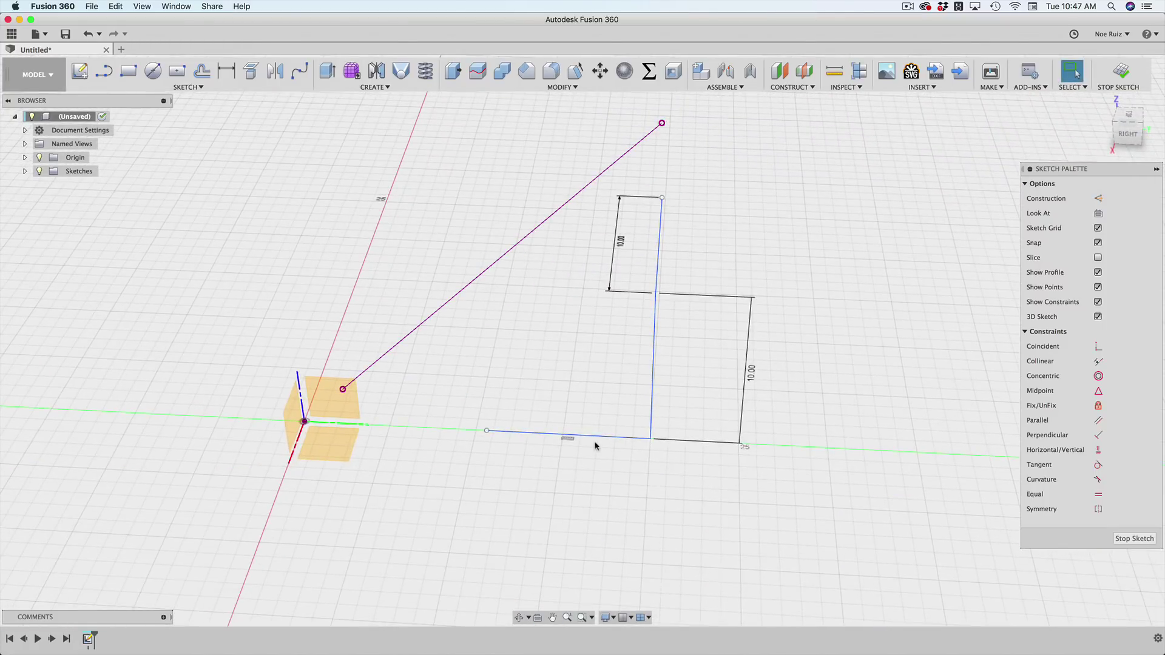
pyautogui.click(602, 485)
pyautogui.write('10')
pyautogui.press('Return')
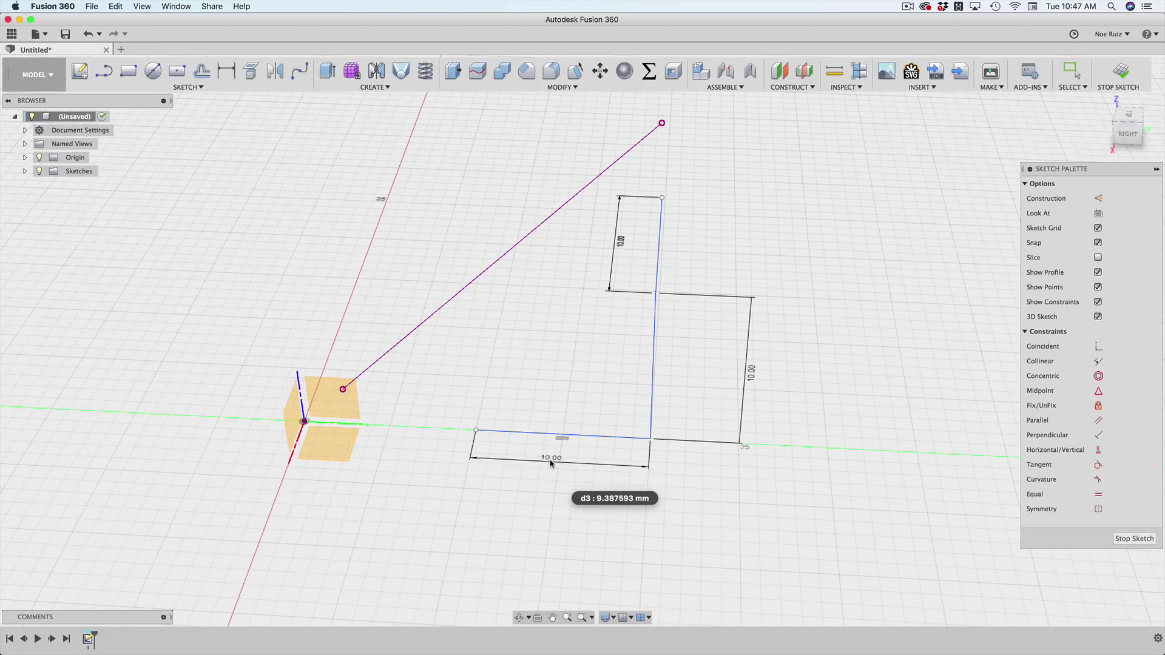
# Draw a 10 mm line at 0 degrees from the free end of the upper line, parallel to the ground line and toward the origin side.
pyautogui.moveTo(738, 459)
pyautogui.keyDown('shift'); pyautogui.mouseDown(button='middle')
pyautogui.moveTo(716, 437)
pyautogui.moveTo(671, 442)
pyautogui.moveTo(710, 458)
pyautogui.moveTo(647, 453)
pyautogui.mouseUp(button='middle'); pyautogui.keyUp('shift')
pyautogui.moveTo(677, 469)
pyautogui.mouseDown()
pyautogui.moveTo(711, 408)
pyautogui.moveTo(671, 481)
pyautogui.moveTo(677, 469)
pyautogui.mouseUp()
pyautogui.moveTo(739, 444)
pyautogui.keyDown('shift'); pyautogui.mouseDown(button='middle')
pyautogui.moveTo(801, 434)
pyautogui.moveTo(811, 457)
pyautogui.moveTo(819, 409)
pyautogui.moveTo(883, 416)
pyautogui.moveTo(767, 439)
pyautogui.moveTo(663, 437)
pyautogui.moveTo(728, 357)
pyautogui.mouseUp(button='middle'); pyautogui.keyUp('shift')
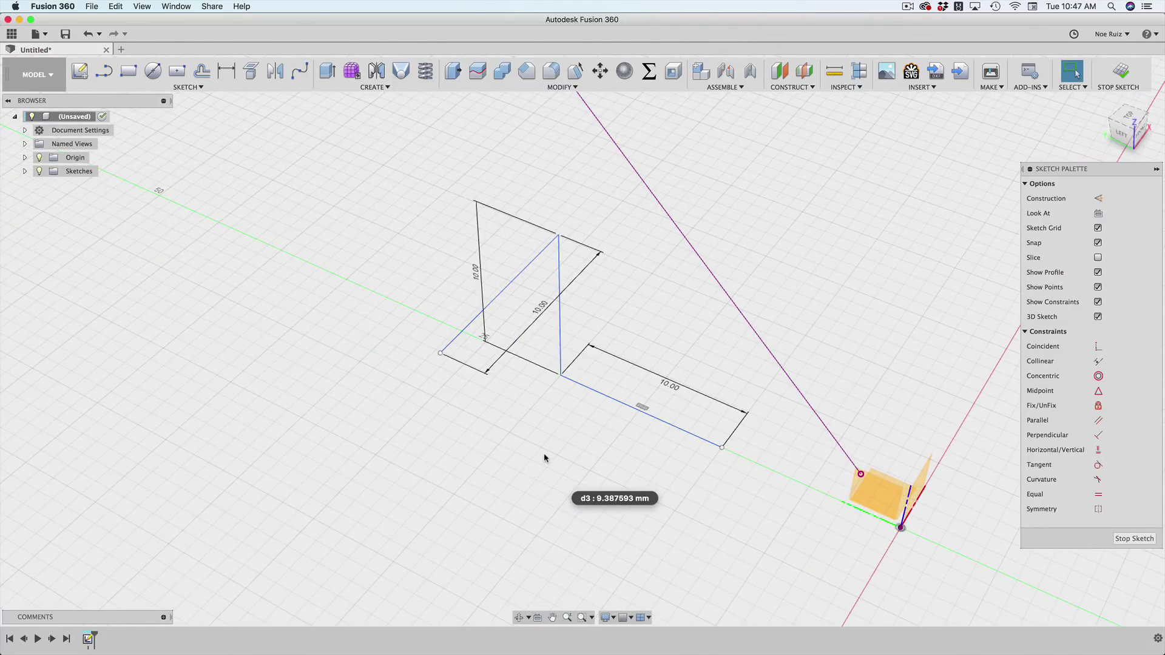
pyautogui.press('l')
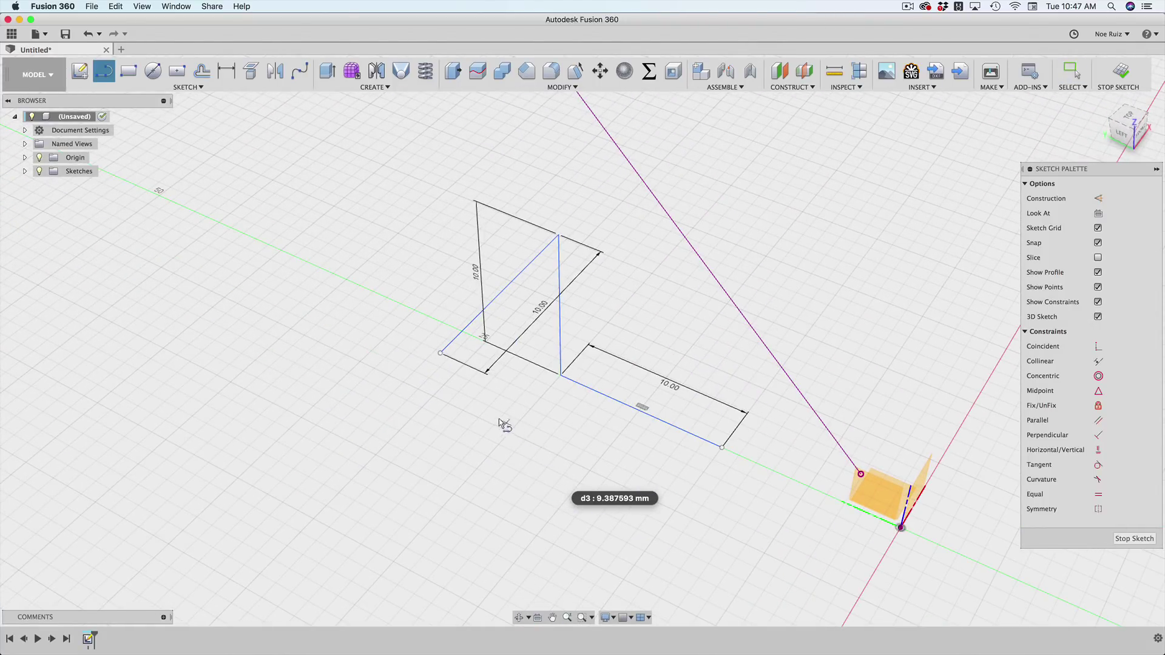
pyautogui.click(439, 355)
pyautogui.keyDown('shift'); pyautogui.moveTo(457, 364); pyautogui.dragTo(489, 388, button='middle'); pyautogui.keyUp('shift')
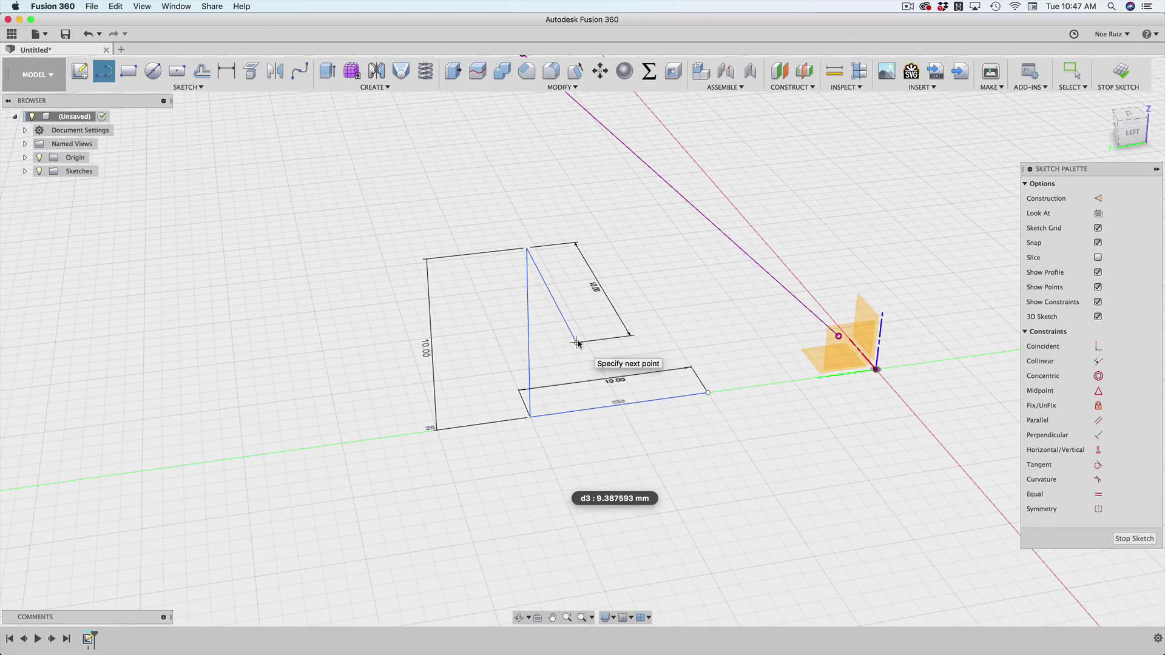
pyautogui.write('22.483')
pyautogui.press('Tab')
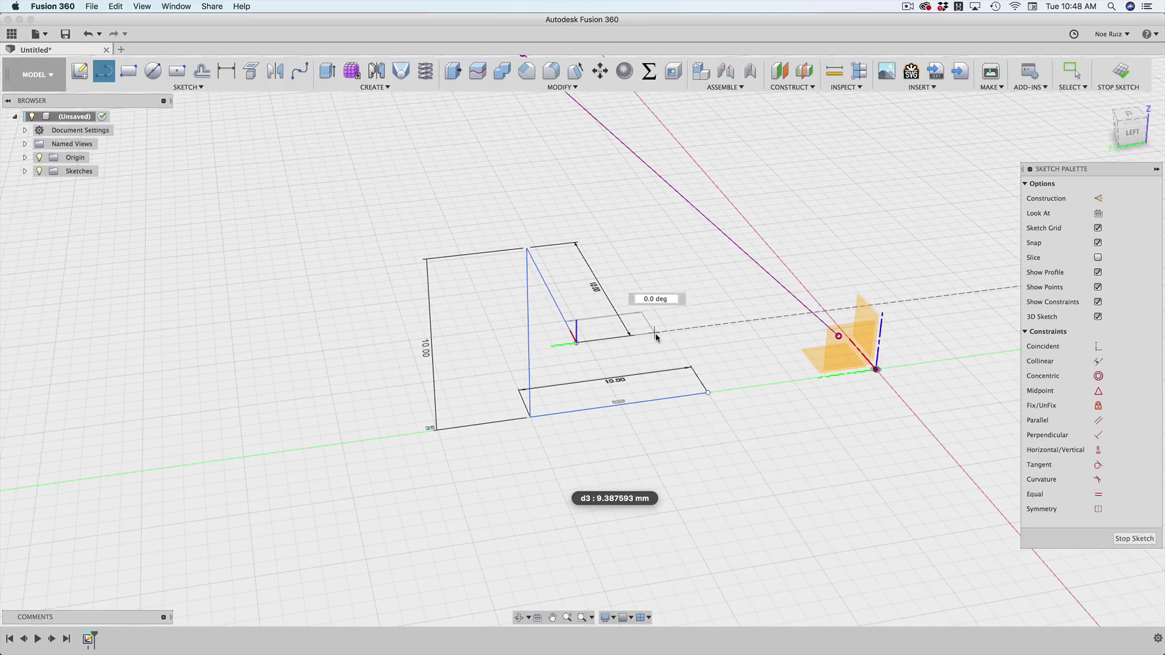
pyautogui.press('Return')
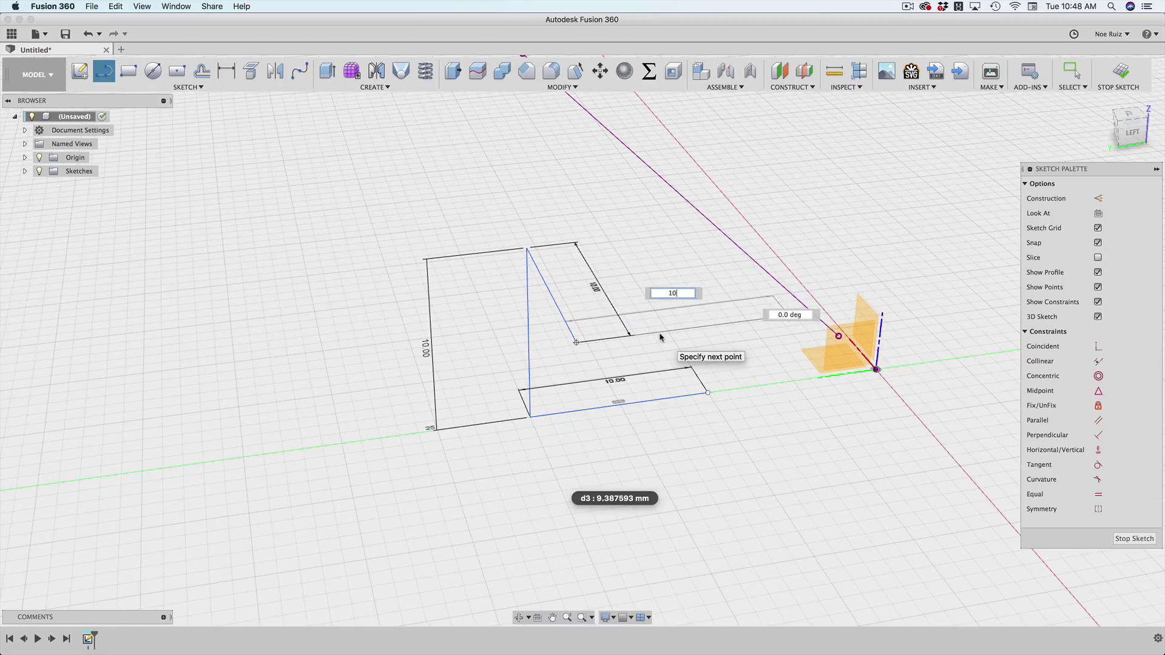
pyautogui.press('Escape')
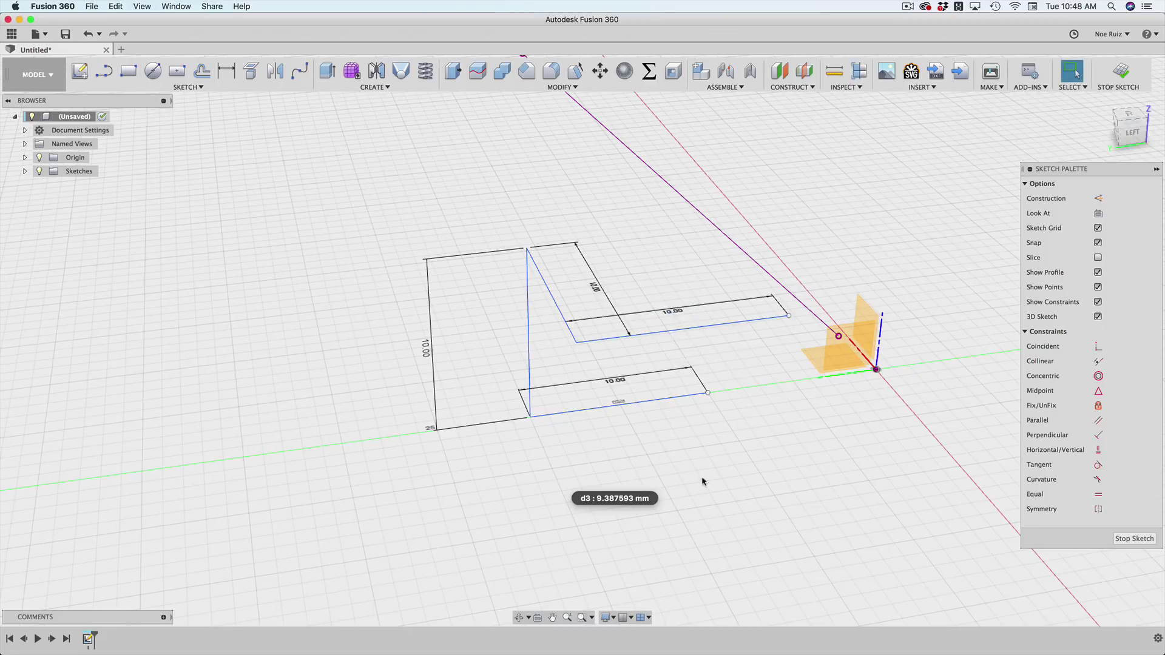
# Reposition the 10 mm dimensions of the ground line and the upper X-direction line clear of the sketch geometry.
pyautogui.moveTo(702, 481)
pyautogui.keyDown('shift'); pyautogui.mouseDown(button='middle')
pyautogui.moveTo(645, 512)
pyautogui.moveTo(613, 455)
pyautogui.mouseUp(button='middle'); pyautogui.keyUp('shift')
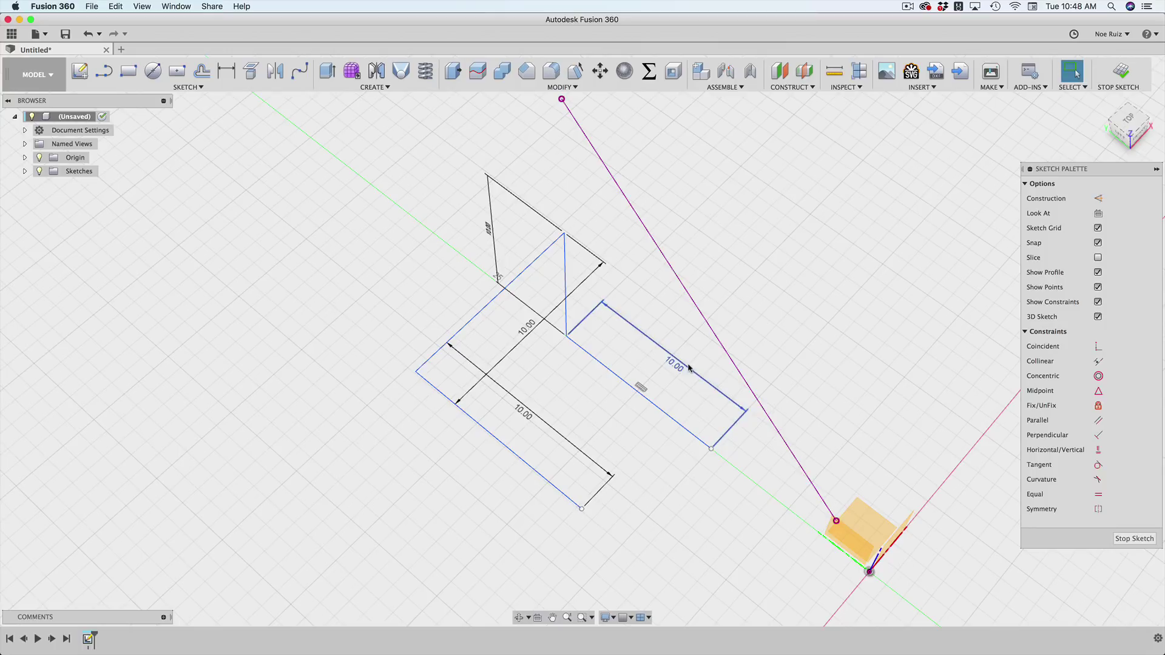
pyautogui.moveTo(688, 367)
pyautogui.mouseDown()
pyautogui.moveTo(643, 424)
pyautogui.moveTo(653, 383)
pyautogui.moveTo(697, 346)
pyautogui.moveTo(718, 359)
pyautogui.moveTo(692, 377)
pyautogui.mouseUp()
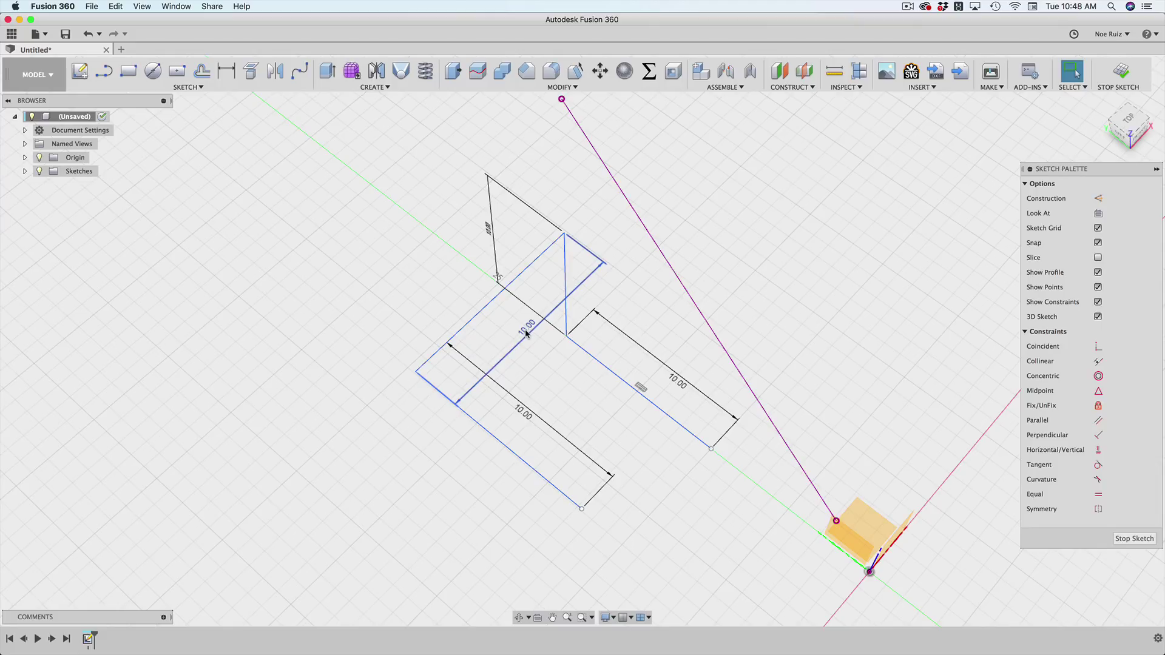
pyautogui.moveTo(526, 333); pyautogui.dragTo(429, 330)
pyautogui.keyDown('shift'); pyautogui.moveTo(386, 332); pyautogui.dragTo(390, 429, button='middle'); pyautogui.keyUp('shift')
pyautogui.moveTo(414, 472)
pyautogui.mouseDown()
pyautogui.moveTo(548, 427)
pyautogui.moveTo(463, 252)
pyautogui.moveTo(391, 450)
pyautogui.moveTo(442, 483)
pyautogui.moveTo(432, 390)
pyautogui.moveTo(450, 437)
pyautogui.moveTo(397, 464)
pyautogui.mouseUp()
pyautogui.keyDown('shift'); pyautogui.moveTo(398, 463); pyautogui.dragTo(762, 512, button='middle'); pyautogui.keyUp('shift')
pyautogui.moveTo(672, 513)
pyautogui.mouseDown()
pyautogui.moveTo(719, 441)
pyautogui.moveTo(705, 419)
pyautogui.moveTo(724, 477)
pyautogui.moveTo(776, 527)
pyautogui.mouseUp()
pyautogui.moveTo(765, 479)
pyautogui.keyDown('shift'); pyautogui.mouseDown(button='middle')
pyautogui.moveTo(686, 452)
pyautogui.moveTo(360, 465)
pyautogui.mouseUp(button='middle'); pyautogui.keyUp('shift')
pyautogui.moveTo(375, 475)
pyautogui.mouseDown()
pyautogui.moveTo(462, 400)
pyautogui.moveTo(464, 411)
pyautogui.mouseUp()
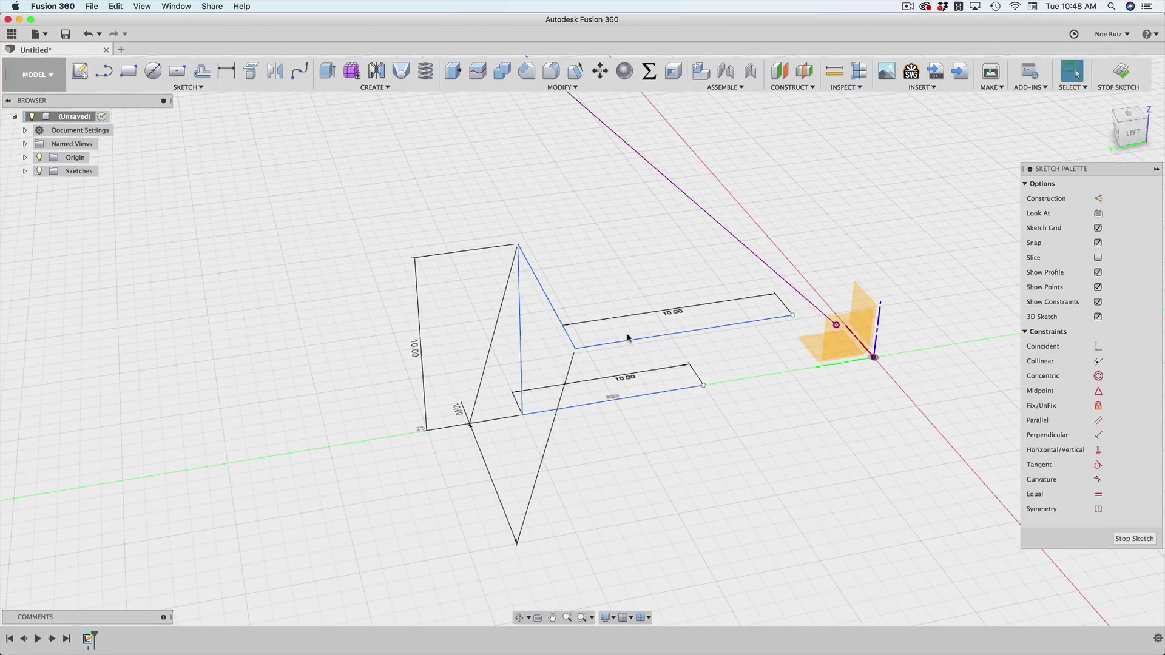
pyautogui.moveTo(625, 446)
pyautogui.keyDown('shift'); pyautogui.mouseDown(button='middle')
pyautogui.moveTo(530, 447)
pyautogui.moveTo(625, 455)
pyautogui.moveTo(609, 452)
pyautogui.mouseUp(button='middle'); pyautogui.keyUp('shift')
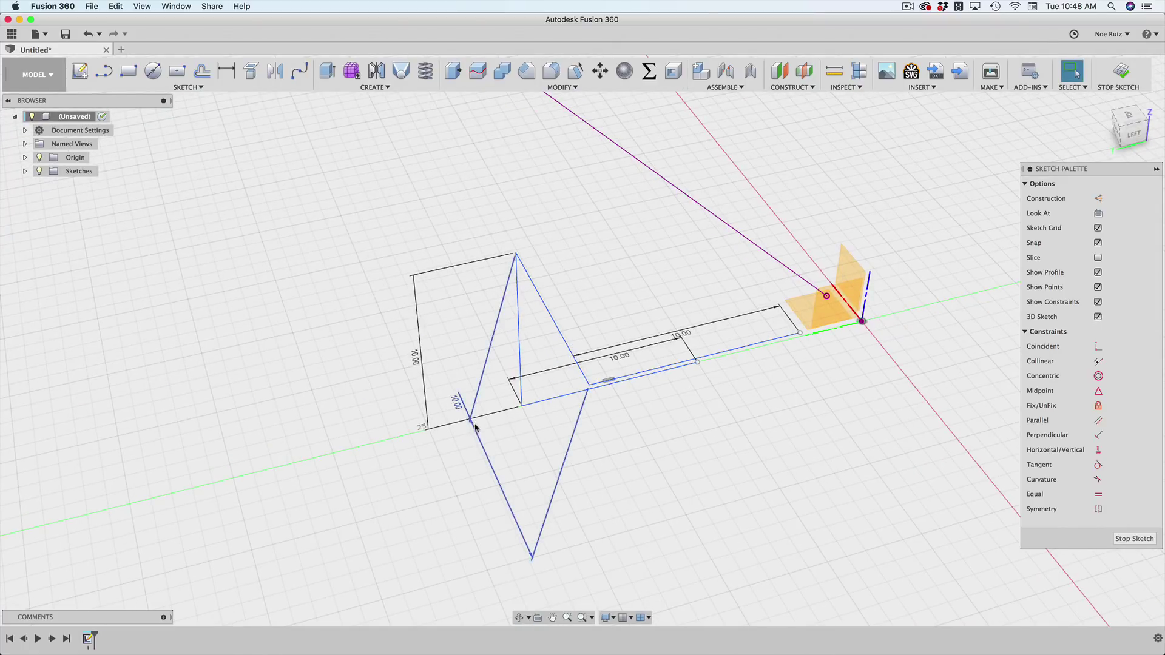
pyautogui.moveTo(503, 489); pyautogui.dragTo(422, 505)
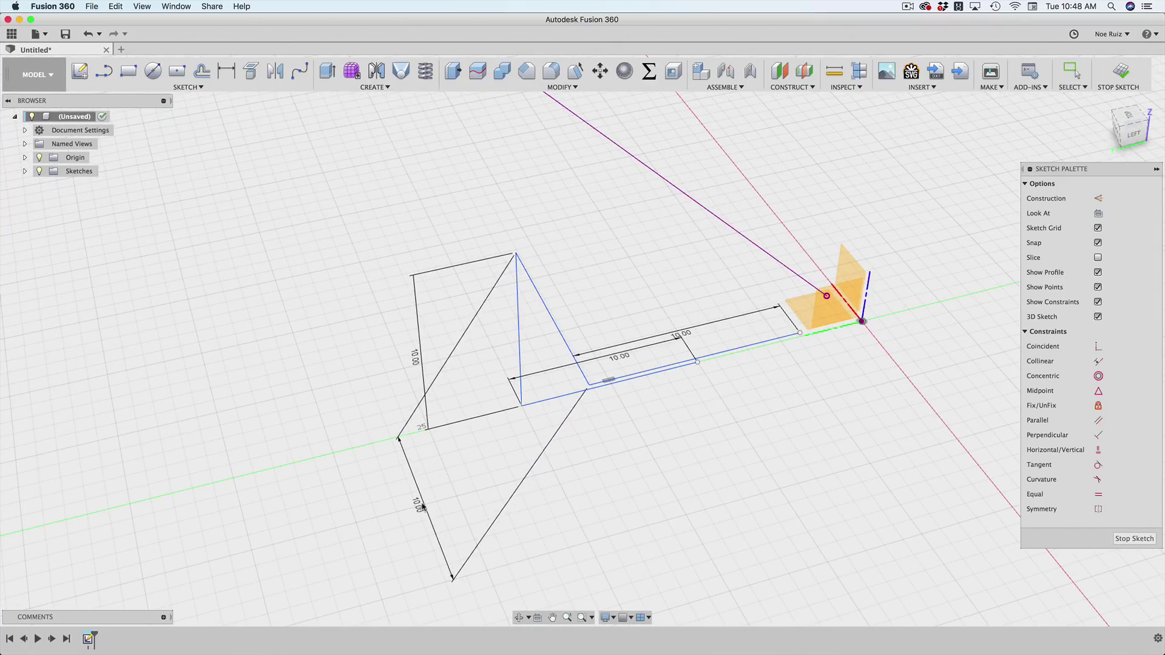
pyautogui.moveTo(500, 466)
pyautogui.keyDown('shift'); pyautogui.mouseDown(button='middle')
pyautogui.moveTo(554, 471)
pyautogui.moveTo(476, 468)
pyautogui.moveTo(540, 474)
pyautogui.moveTo(533, 486)
pyautogui.moveTo(465, 461)
pyautogui.moveTo(398, 469)
pyautogui.moveTo(546, 475)
pyautogui.moveTo(517, 478)
pyautogui.moveTo(611, 375)
pyautogui.mouseUp(button='middle'); pyautogui.keyUp('shift')
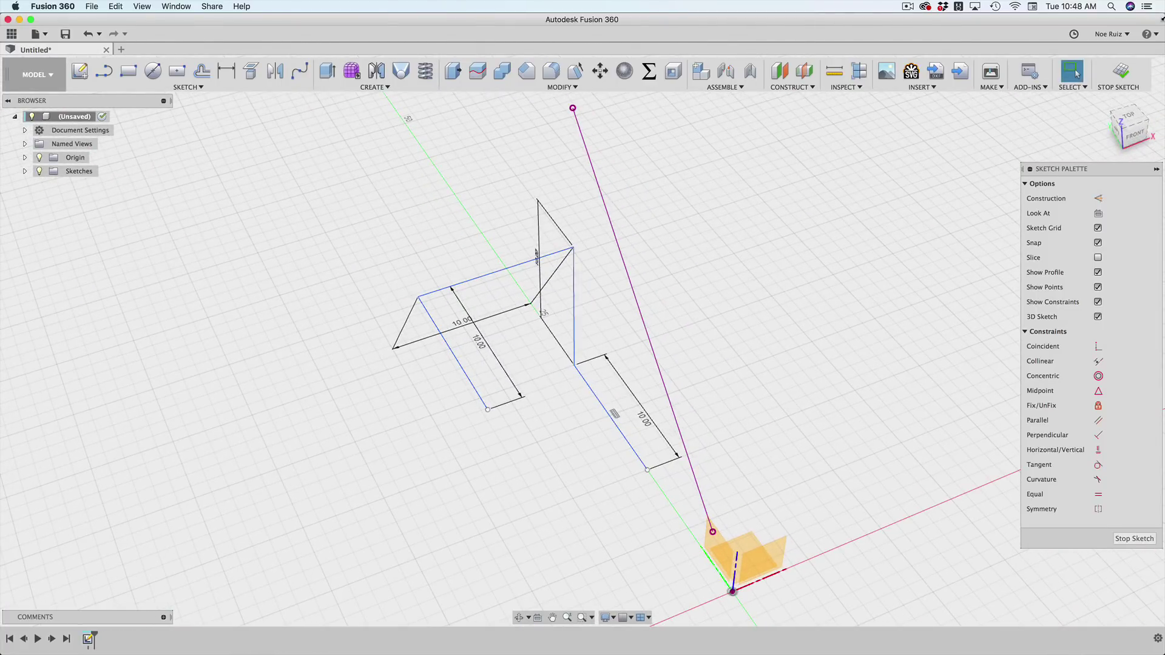
# Finish the sketch and try a Pipe with a circular section along the chain of four 3D lines.
pyautogui.click(1121, 72)
pyautogui.moveTo(806, 318)
pyautogui.keyDown('shift'); pyautogui.mouseDown(button='middle')
pyautogui.moveTo(741, 268)
pyautogui.moveTo(688, 265)
pyautogui.moveTo(606, 291)
pyautogui.moveTo(650, 312)
pyautogui.moveTo(754, 312)
pyautogui.mouseUp(button='middle'); pyautogui.keyUp('shift')
pyautogui.write('s')
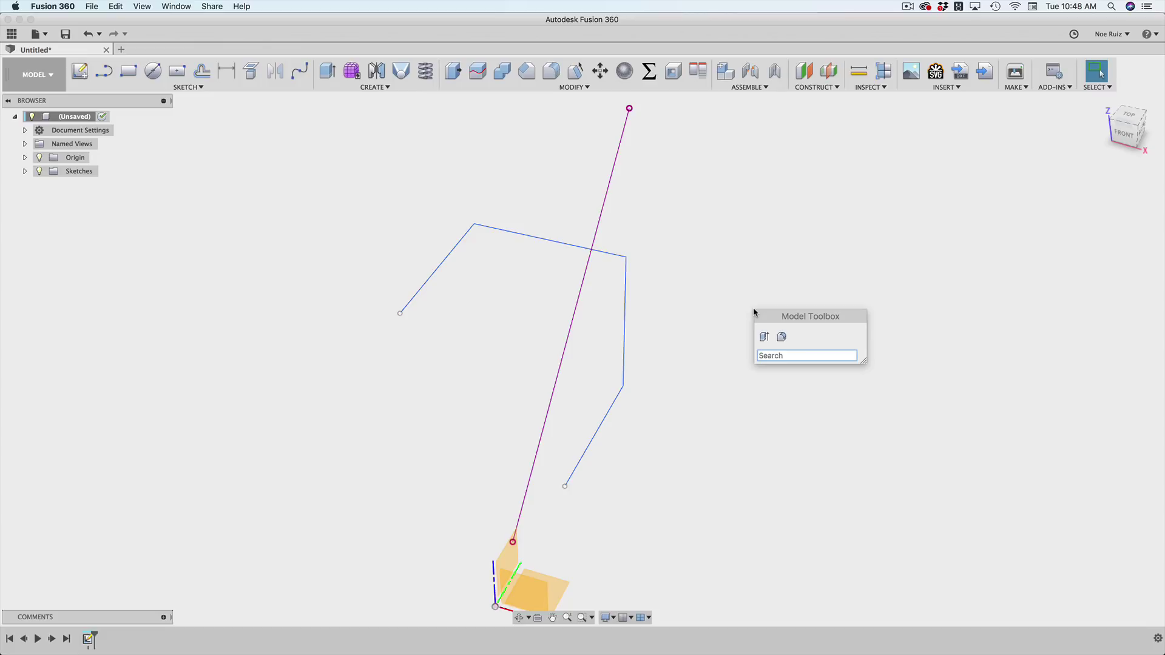
pyautogui.write('pip')
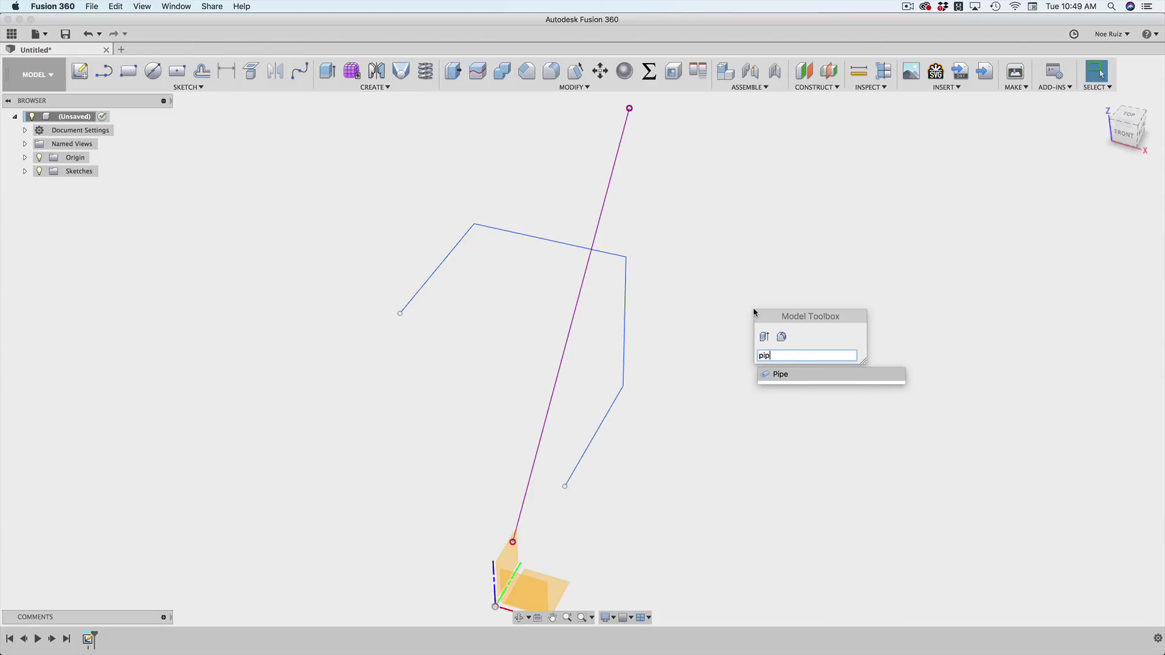
pyautogui.click(802, 375)
pyautogui.click(625, 380)
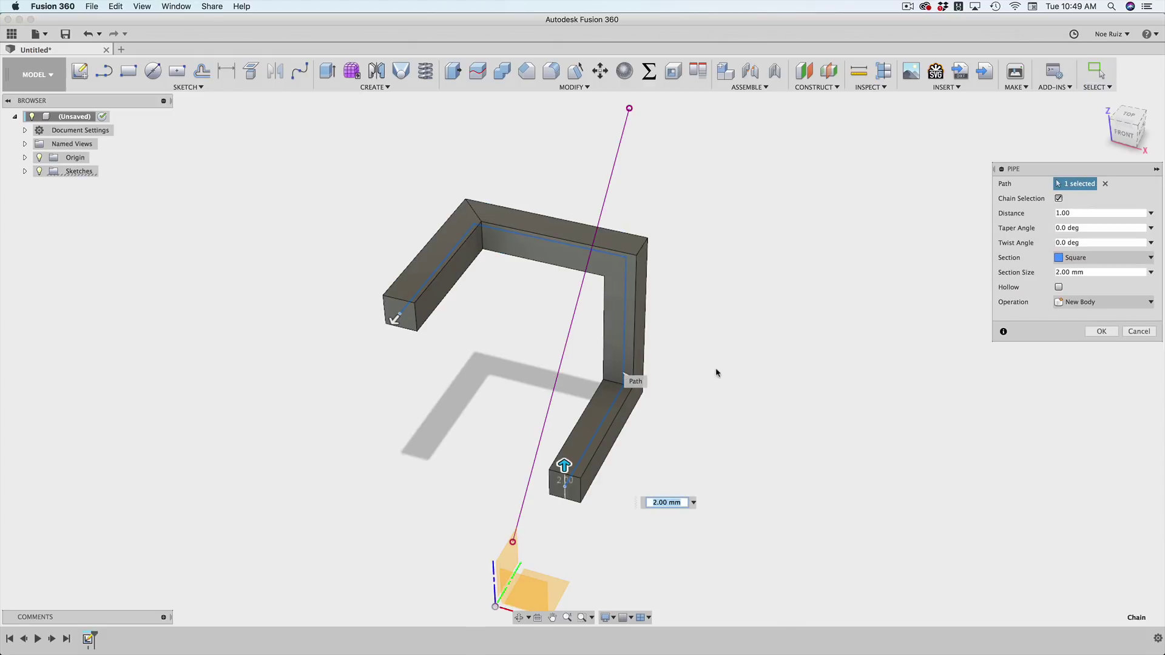
pyautogui.click(1086, 257)
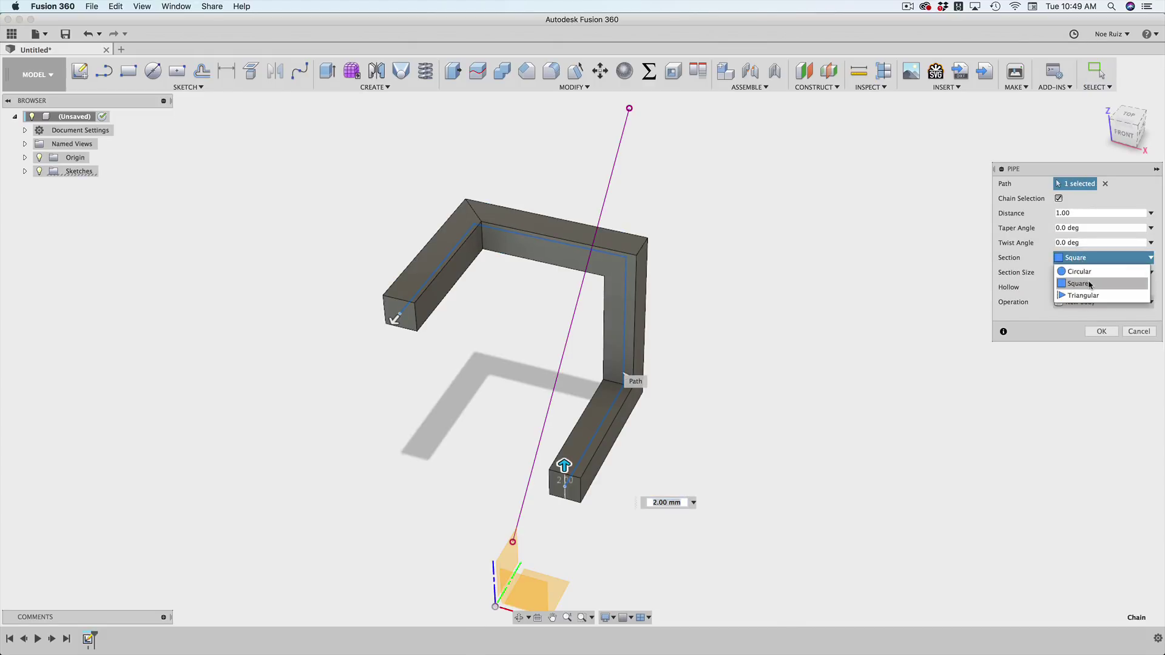
pyautogui.click(1079, 271)
pyautogui.moveTo(765, 320)
pyautogui.keyDown('shift'); pyautogui.mouseDown(button='middle')
pyautogui.moveTo(598, 309)
pyautogui.moveTo(538, 286)
pyautogui.moveTo(754, 358)
pyautogui.moveTo(702, 386)
pyautogui.moveTo(702, 411)
pyautogui.moveTo(787, 387)
pyautogui.mouseUp(button='middle'); pyautogui.keyUp('shift')
pyautogui.press('Escape')
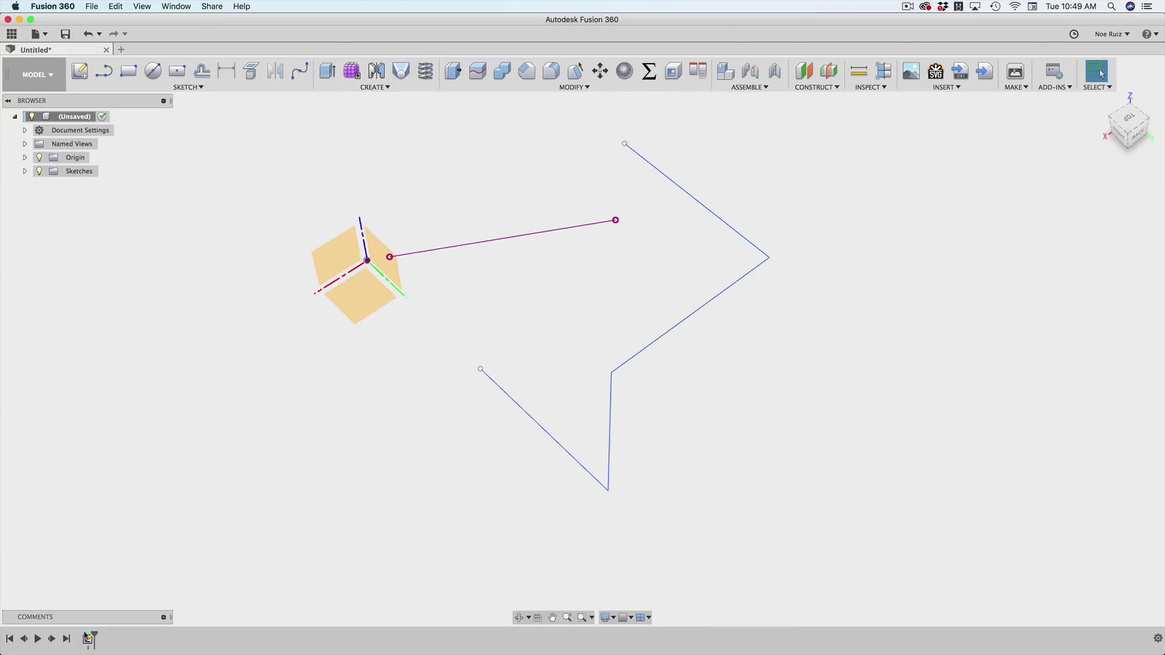
# Reopen the 3D sketch and fillet the corner between the ground line and the vertical line with a 2 mm radius.
pyautogui.doubleClick(88, 637)
pyautogui.moveTo(544, 380)
pyautogui.keyDown('shift'); pyautogui.mouseDown(button='middle')
pyautogui.moveTo(572, 346)
pyautogui.moveTo(601, 336)
pyautogui.moveTo(523, 320)
pyautogui.moveTo(584, 333)
pyautogui.moveTo(642, 495)
pyautogui.mouseUp(button='middle'); pyautogui.keyUp('shift')
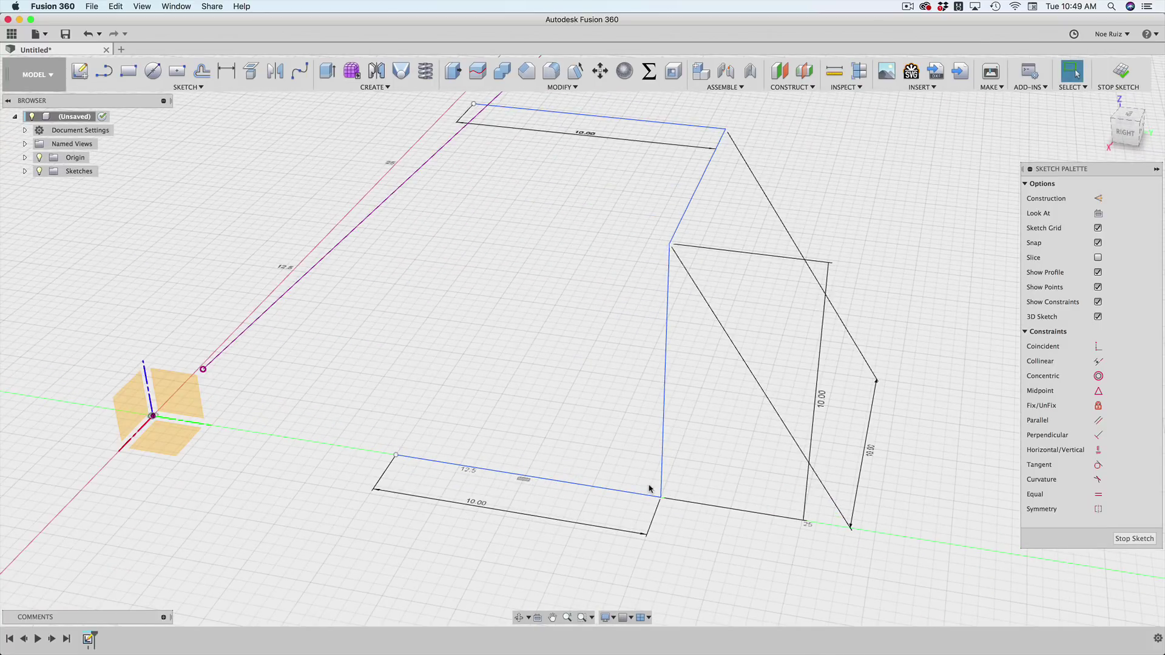
pyautogui.write('sfil')
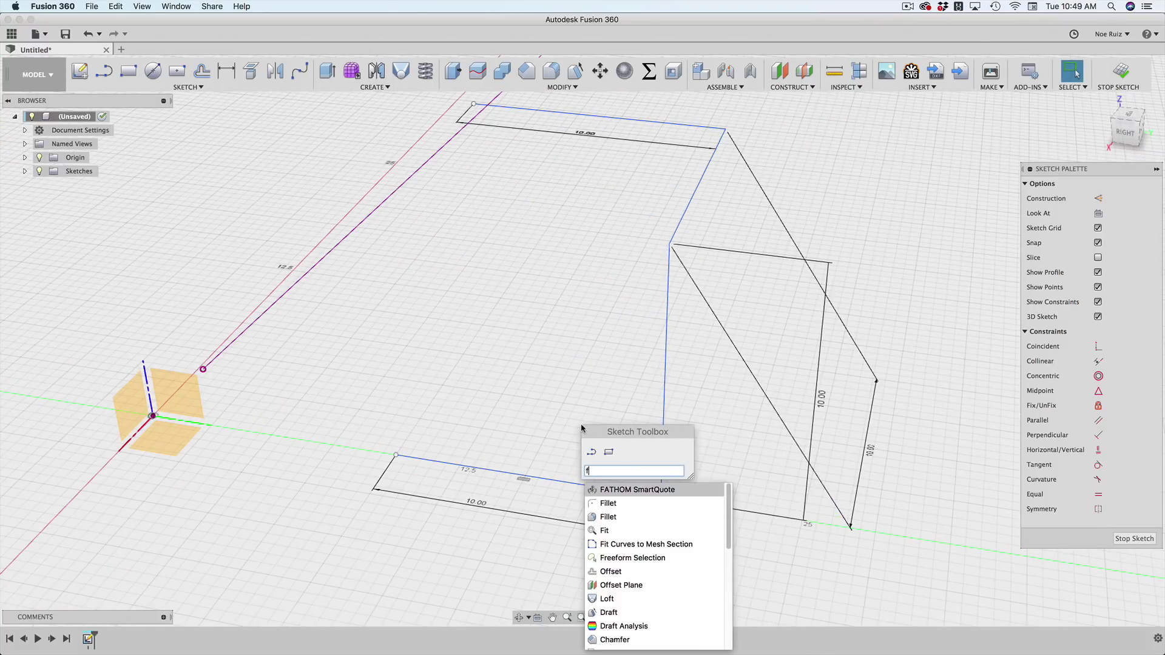
pyautogui.press('Return')
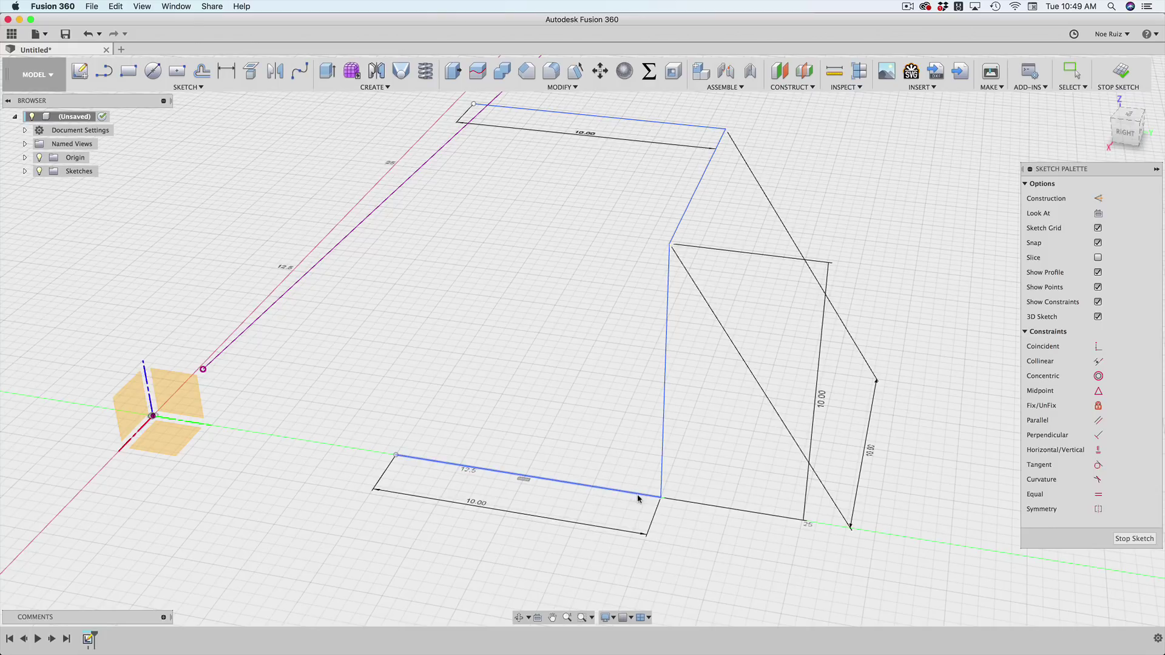
pyautogui.click(660, 482)
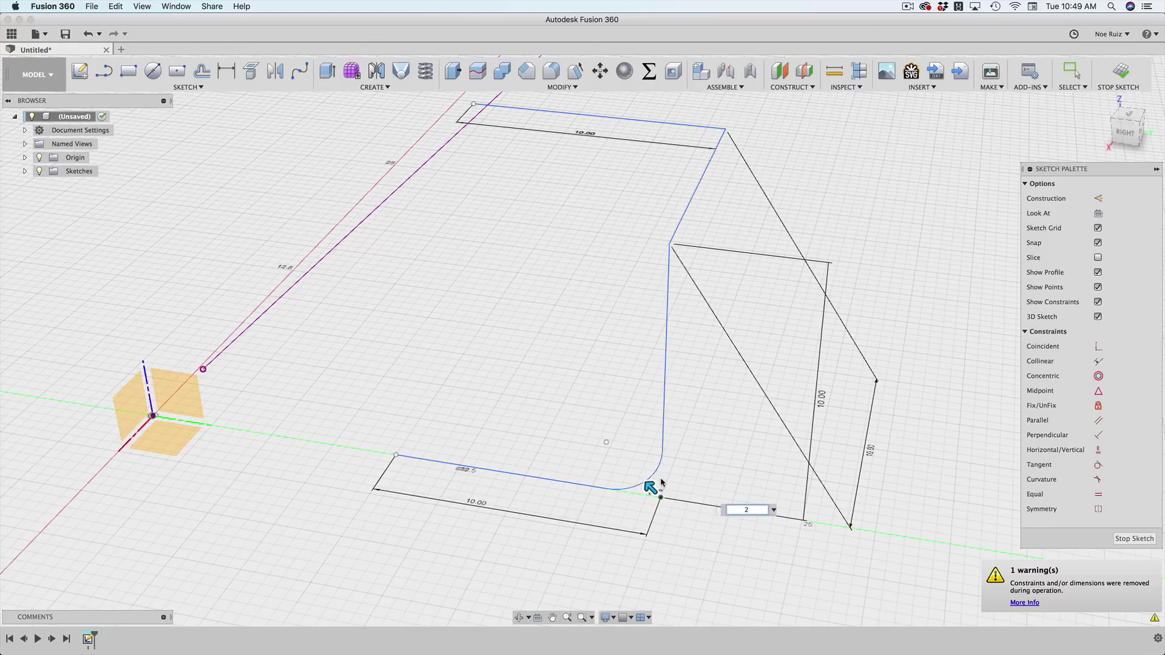
pyautogui.press('Return')
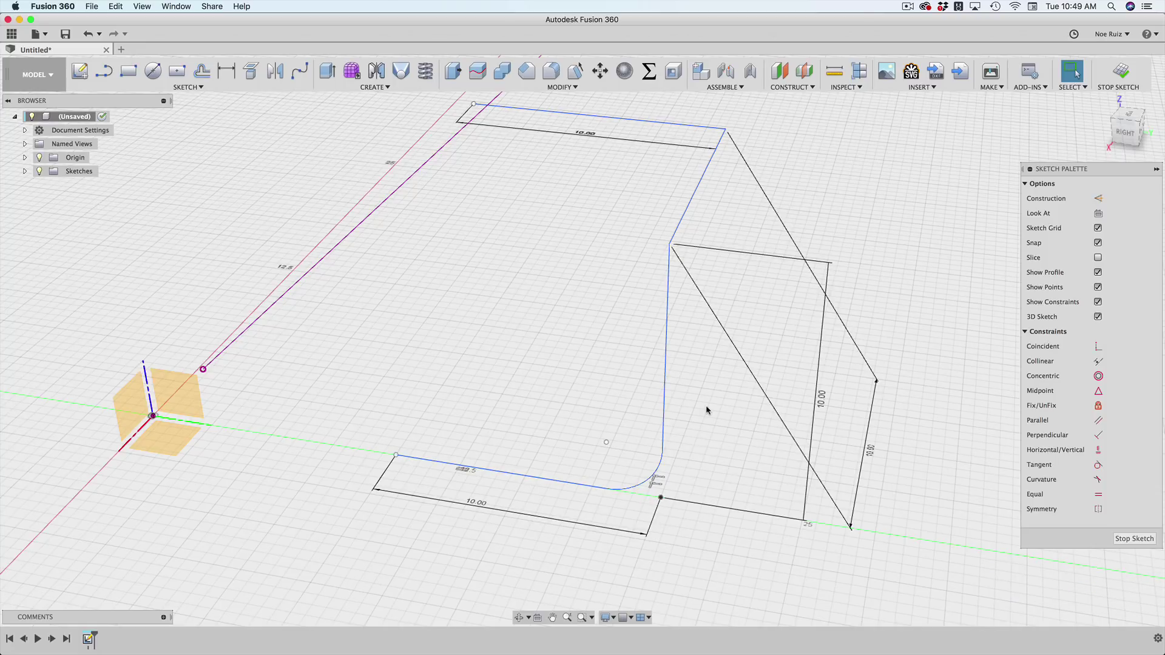
# Fillet the corner between the vertical line and the upper X-direction line with a 2 mm radius.
pyautogui.keyDown('shift'); pyautogui.moveTo(706, 410); pyautogui.dragTo(664, 405, button='middle'); pyautogui.keyUp('shift')
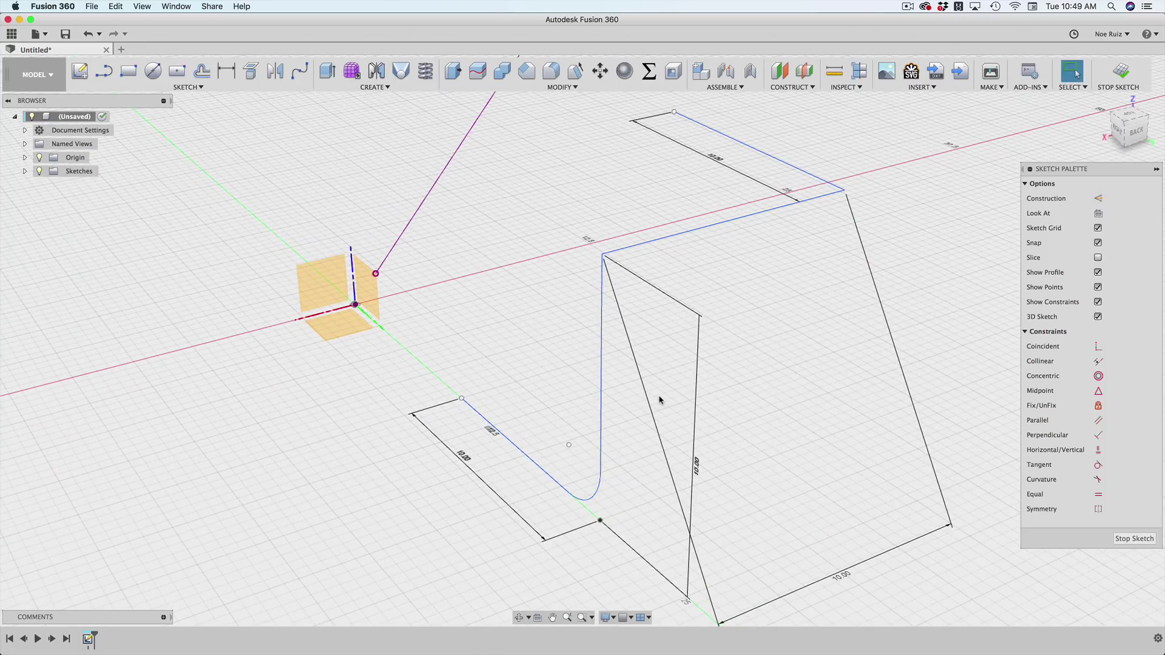
pyautogui.press('s')
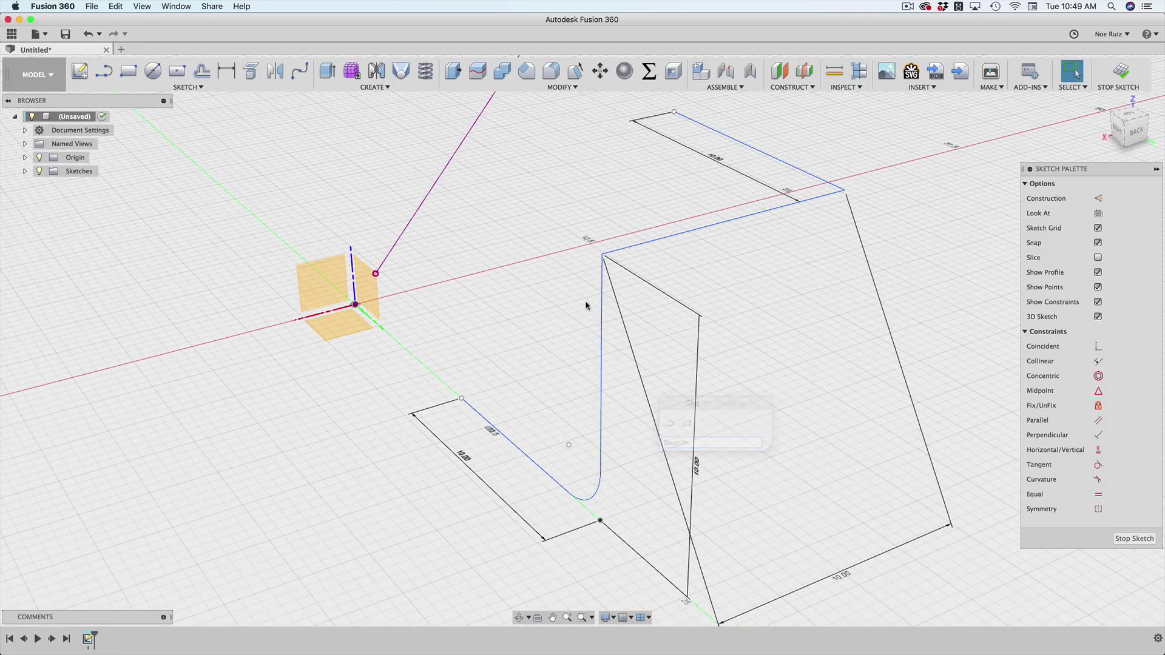
pyautogui.rightClick(678, 361)
pyautogui.click(663, 328)
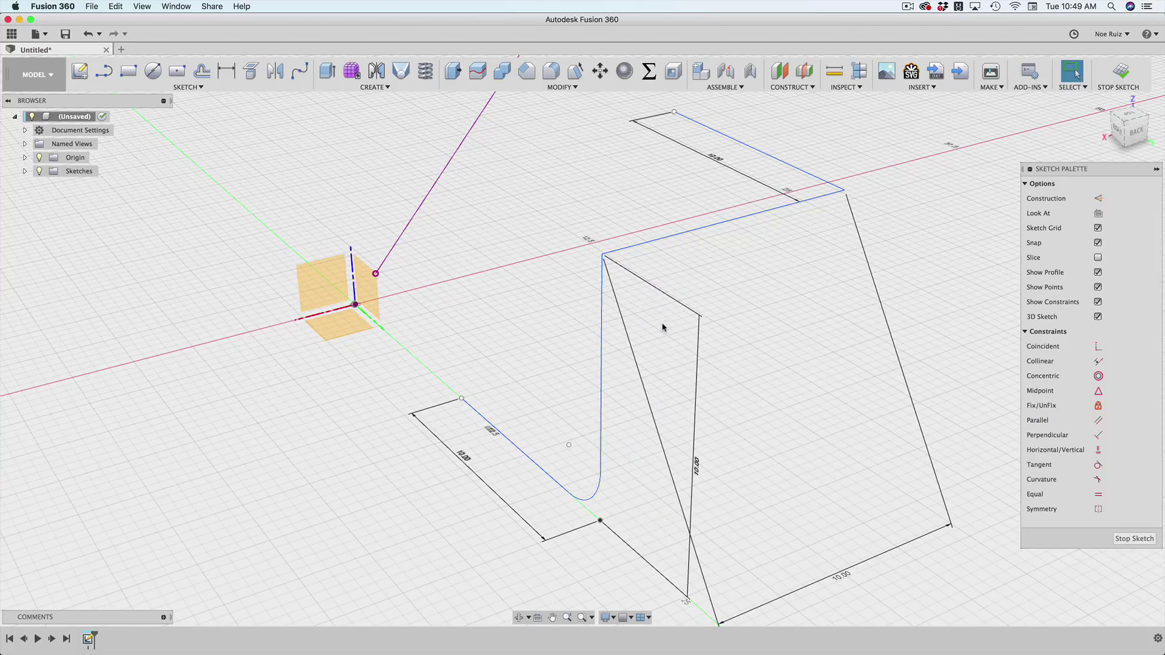
pyautogui.click(603, 285)
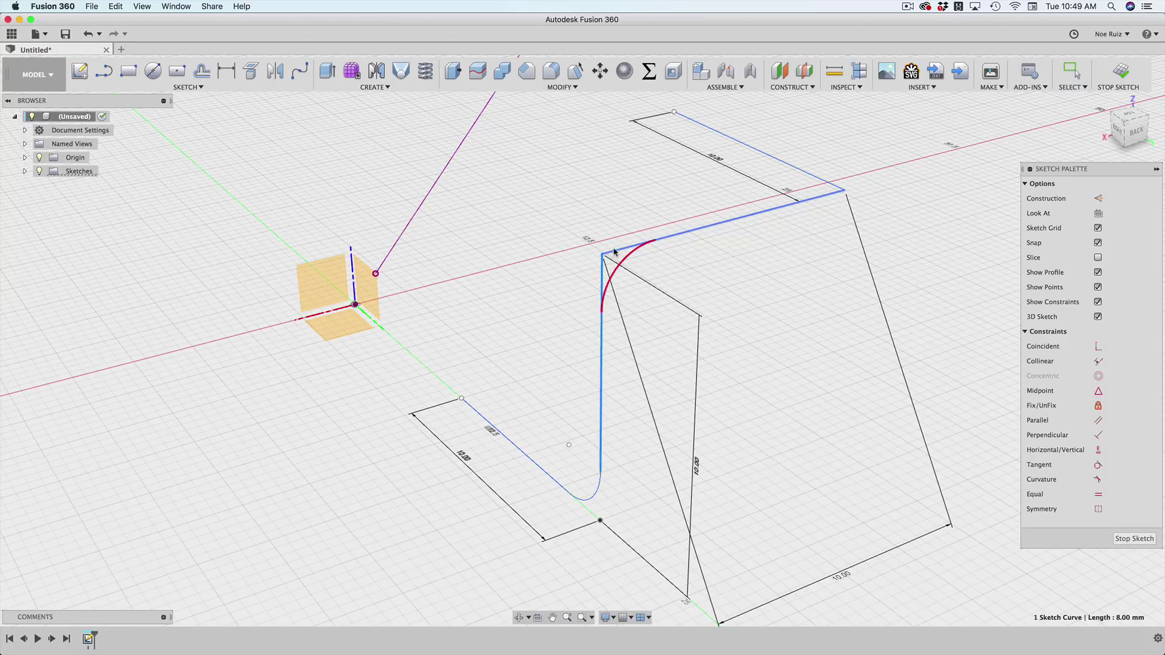
pyautogui.click(612, 260)
pyautogui.press('Escape')
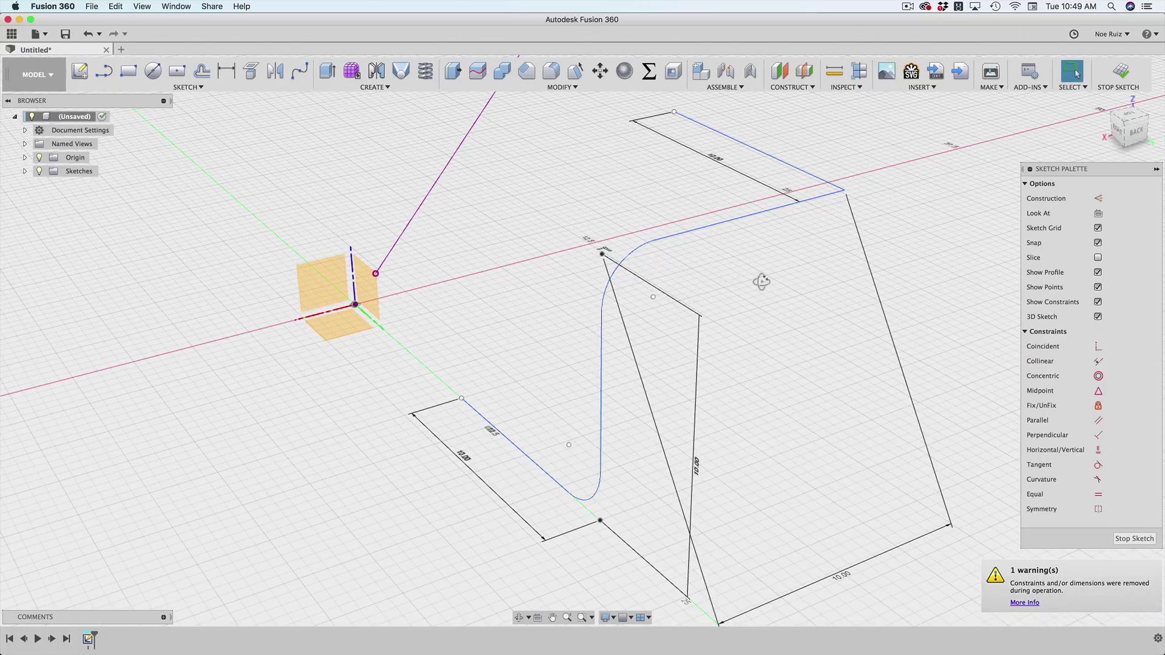
# Fillet the corner between the upper X-direction line and the last 10 mm line with a 2 mm radius.
pyautogui.moveTo(761, 278)
pyautogui.keyDown('shift'); pyautogui.mouseDown(button='middle')
pyautogui.moveTo(714, 307)
pyautogui.moveTo(814, 400)
pyautogui.mouseUp(button='middle'); pyautogui.keyUp('shift')
pyautogui.rightClick(815, 400)
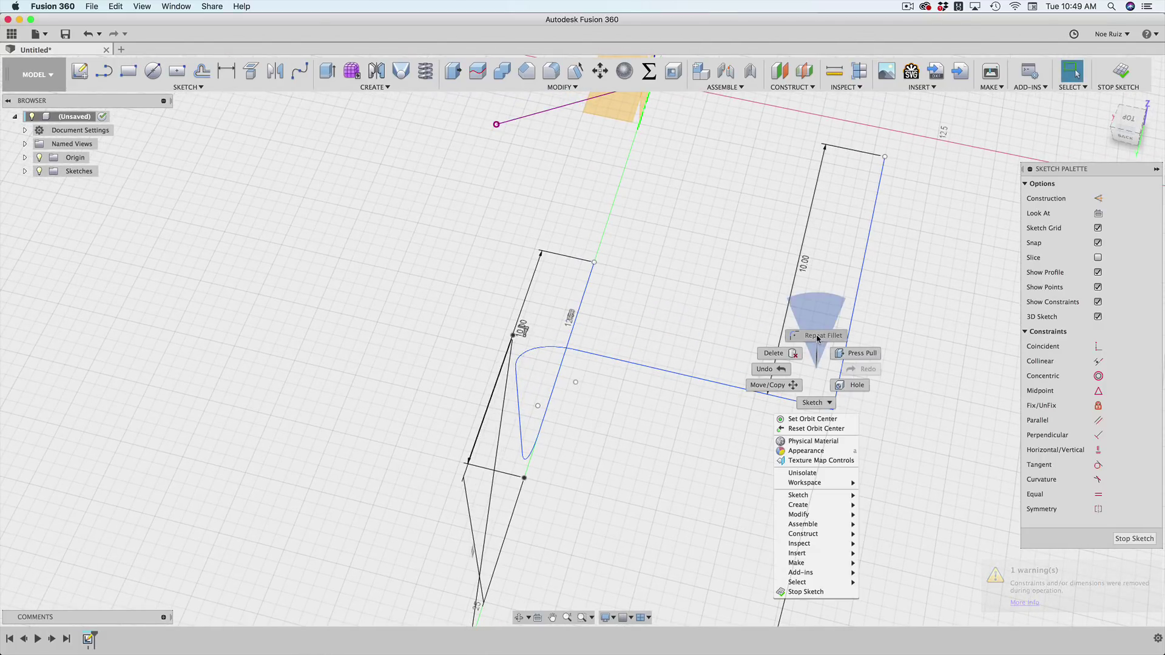
pyautogui.click(818, 339)
pyautogui.click(837, 395)
pyautogui.click(824, 408)
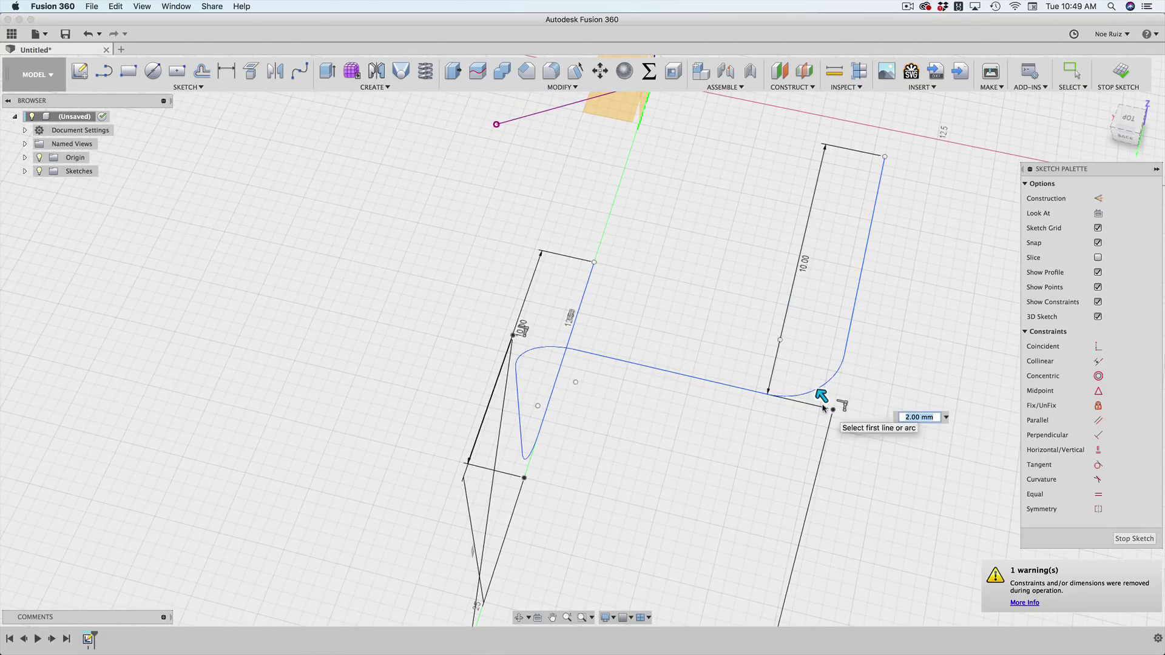
pyautogui.write('2')
pyautogui.press('Return')
pyautogui.press('Escape')
# Finish the sketch and start a Pipe along the whole filleted 3D line chain, examining its preview from several sides.
pyautogui.moveTo(845, 403)
pyautogui.keyDown('shift'); pyautogui.mouseDown(button='middle')
pyautogui.moveTo(910, 260)
pyautogui.moveTo(1032, 158)
pyautogui.mouseUp(button='middle'); pyautogui.keyUp('shift')
pyautogui.click(1122, 73)
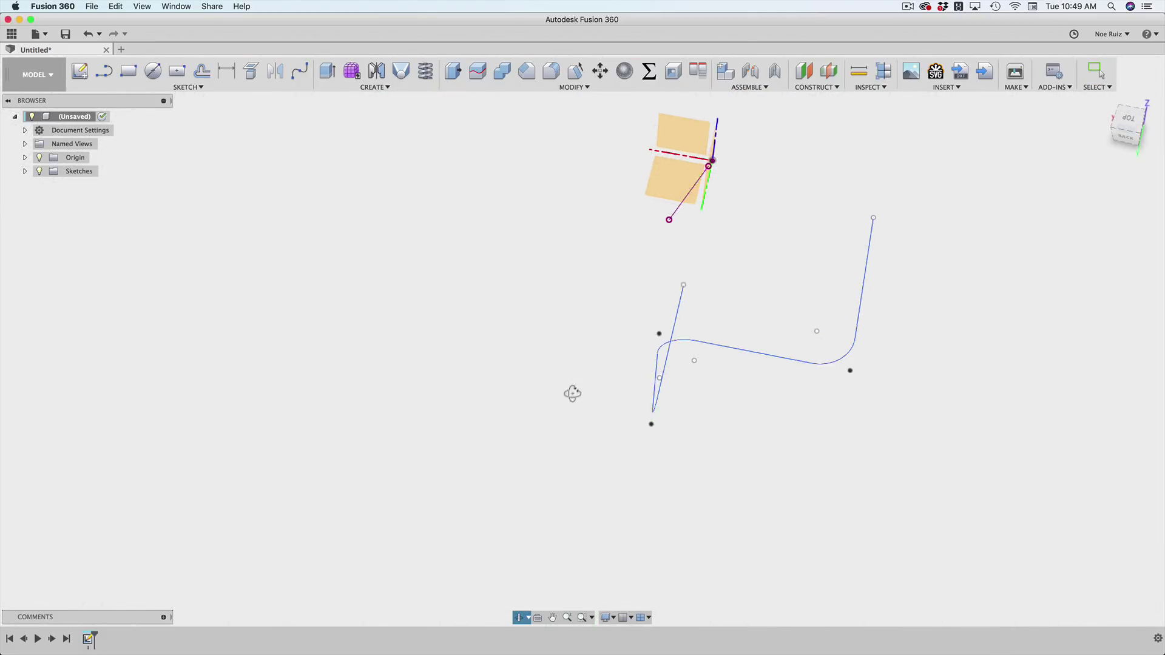
pyautogui.moveTo(572, 393); pyautogui.dragTo(616, 351)
pyautogui.write('spip')
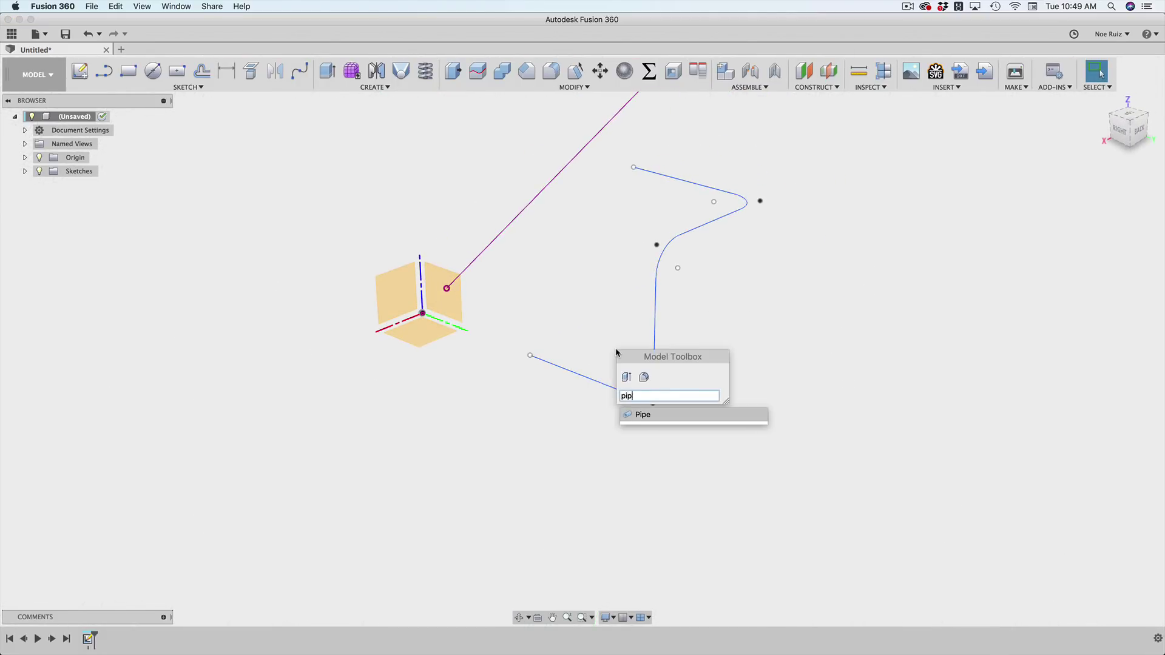
pyautogui.press('Return')
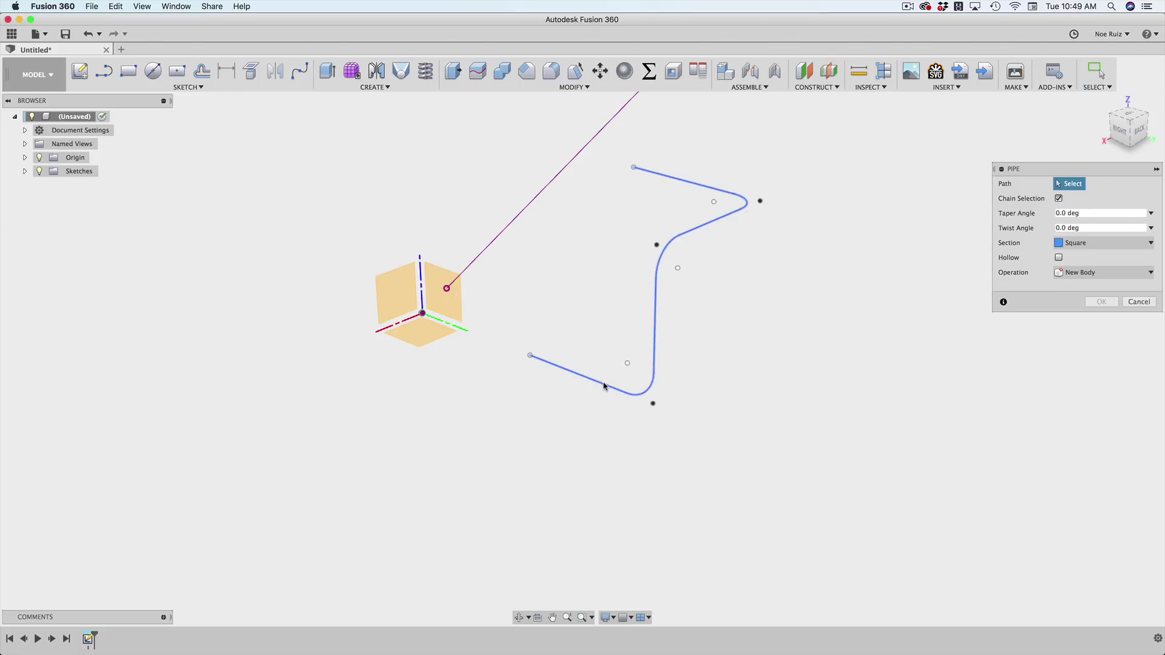
pyautogui.click(604, 385)
pyautogui.moveTo(688, 358)
pyautogui.keyDown('shift'); pyautogui.mouseDown(button='middle')
pyautogui.moveTo(769, 330)
pyautogui.moveTo(807, 359)
pyautogui.moveTo(785, 424)
pyautogui.moveTo(858, 437)
pyautogui.moveTo(926, 378)
pyautogui.mouseUp(button='middle'); pyautogui.keyUp('shift')
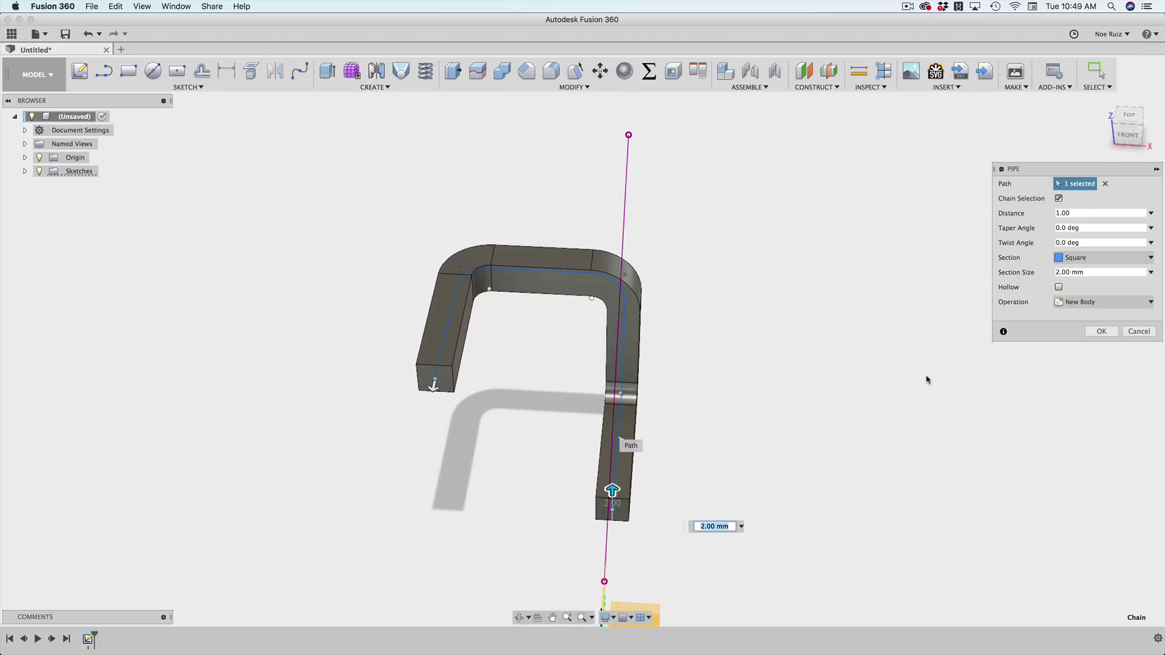
pyautogui.keyDown('shift'); pyautogui.moveTo(743, 410); pyautogui.dragTo(910, 339, button='middle'); pyautogui.keyUp('shift')
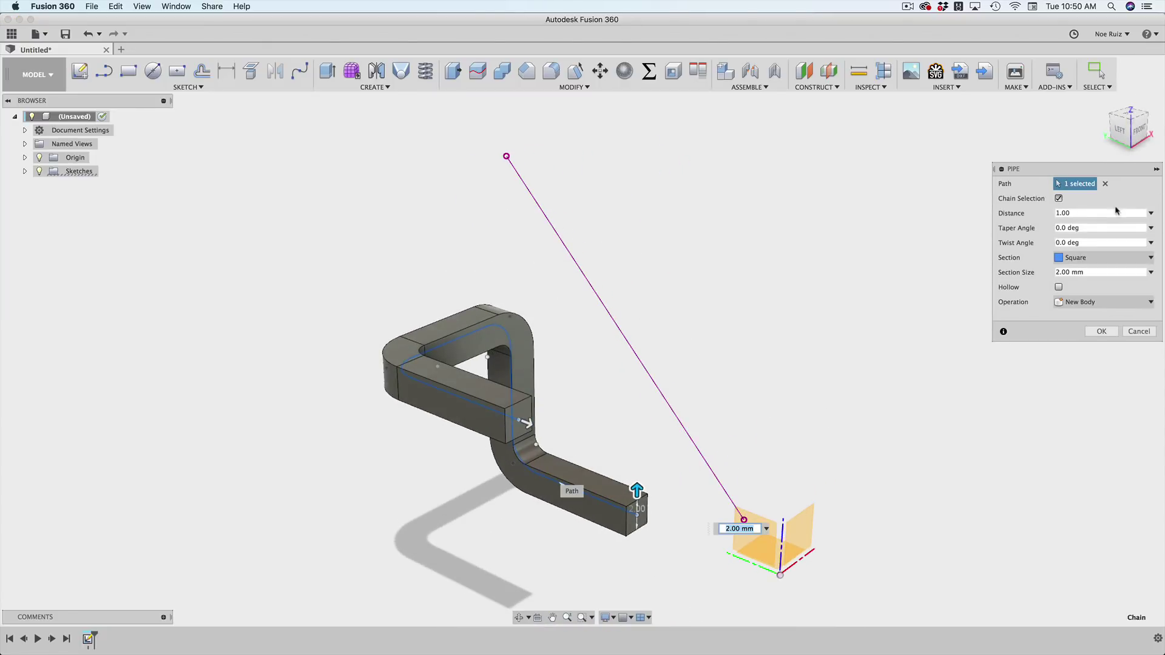
# Give the 2 mm pipe a circular section, try the Hollow option on and off, and create it as a new solid body.
pyautogui.click(1092, 257)
pyautogui.click(1086, 272)
pyautogui.keyDown('shift'); pyautogui.moveTo(570, 338); pyautogui.dragTo(613, 343, button='middle'); pyautogui.keyUp('shift')
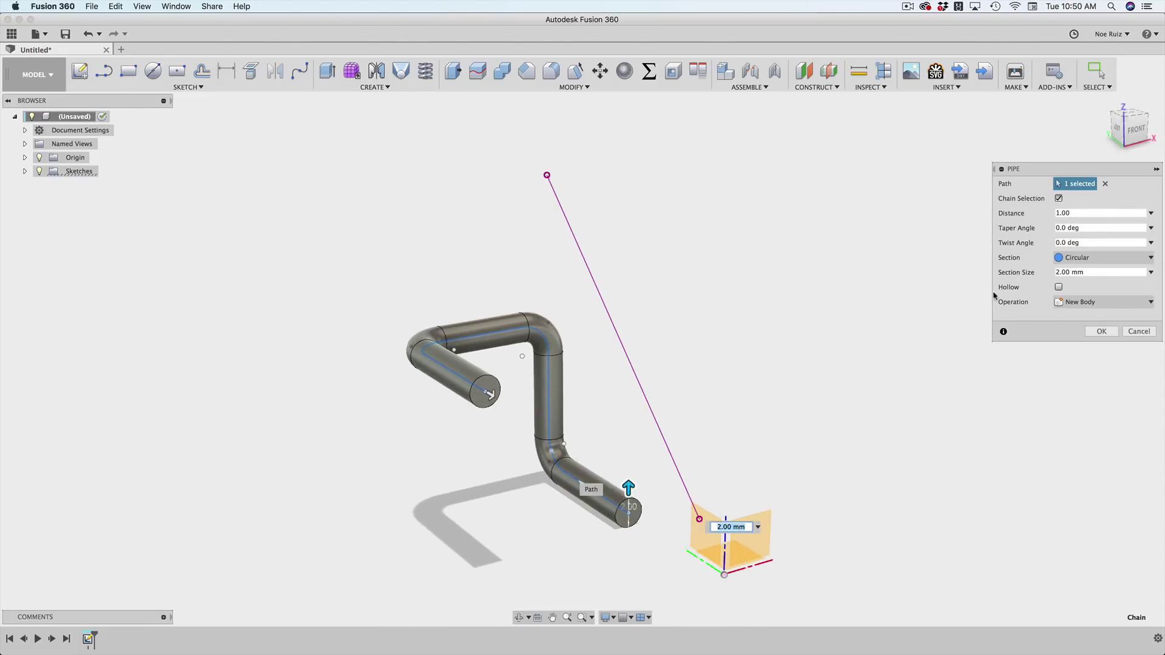
pyautogui.click(1058, 288)
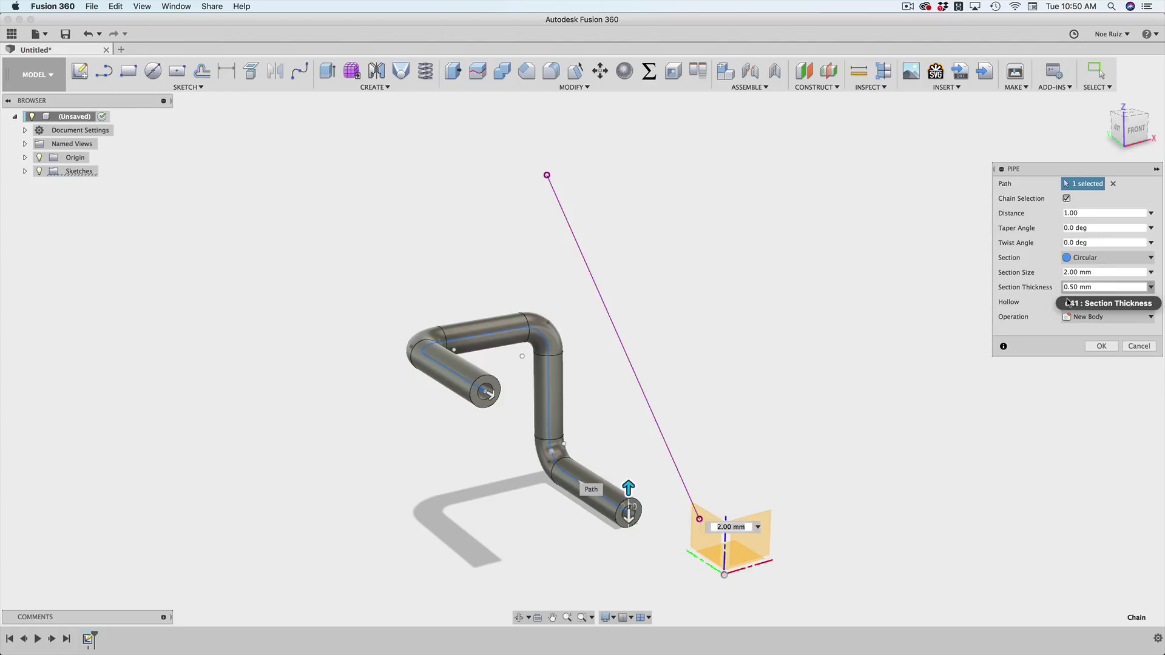
pyautogui.click(1066, 302)
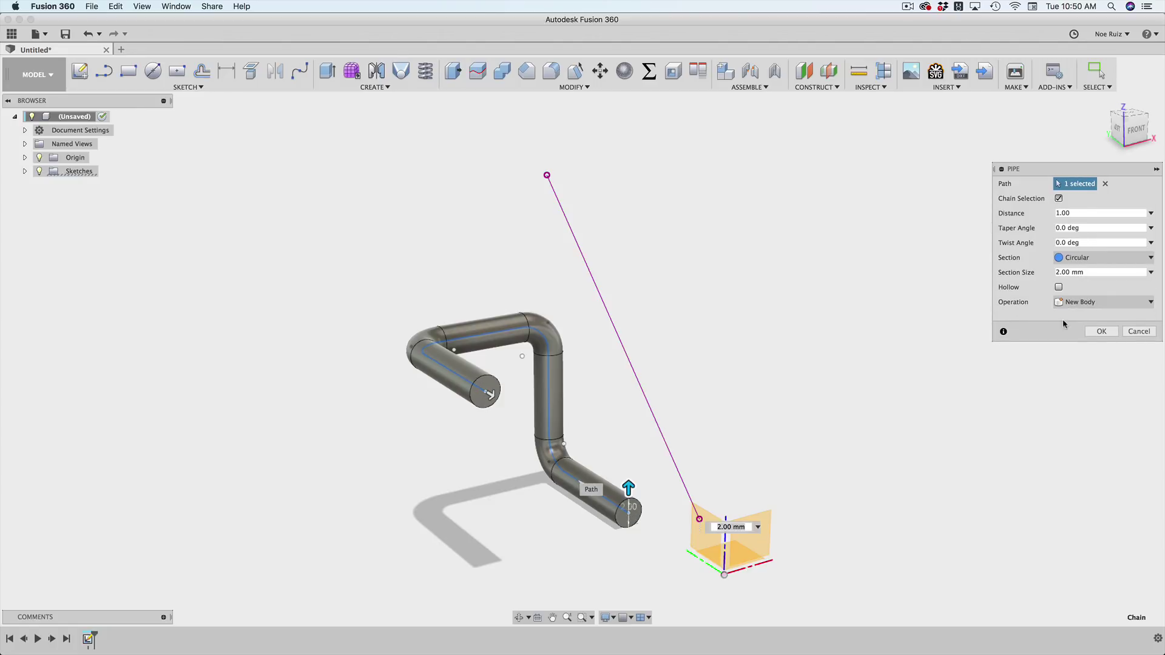
pyautogui.click(1101, 332)
pyautogui.keyDown('shift'); pyautogui.moveTo(660, 359); pyautogui.dragTo(635, 401, button='middle'); pyautogui.keyUp('shift')
pyautogui.keyDown('shift'); pyautogui.hscroll(-5, 606, 358); pyautogui.keyUp('shift')
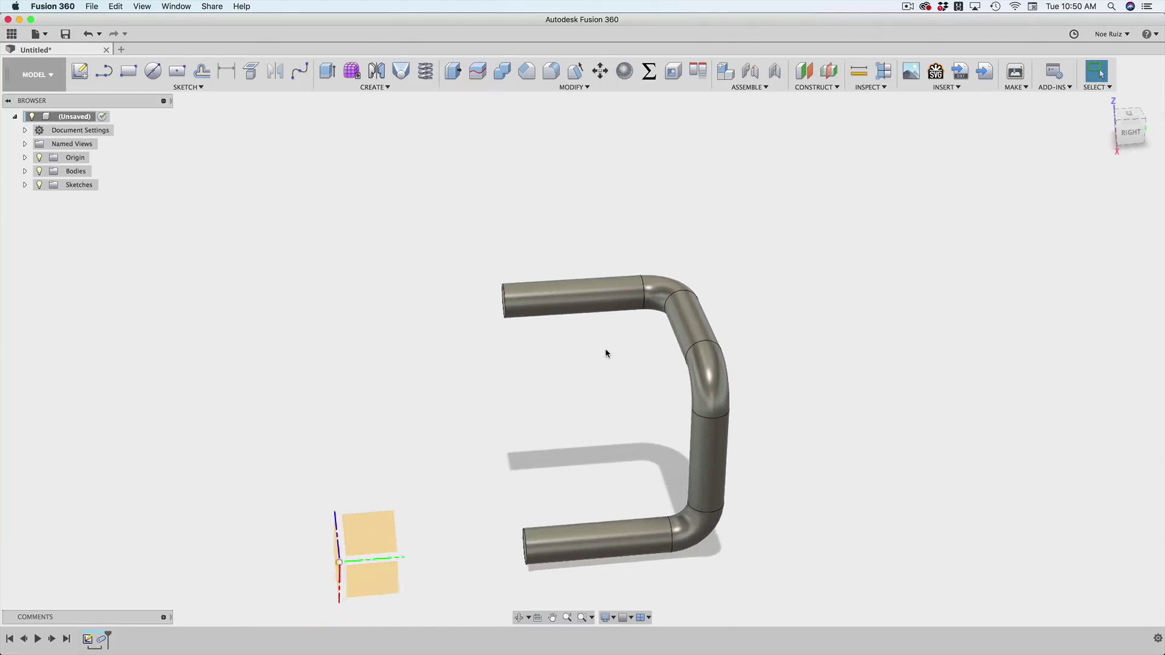
# Reopen the 3D sketch and set the upper X-direction line's dimension to 15 mm.
pyautogui.doubleClick(88, 639)
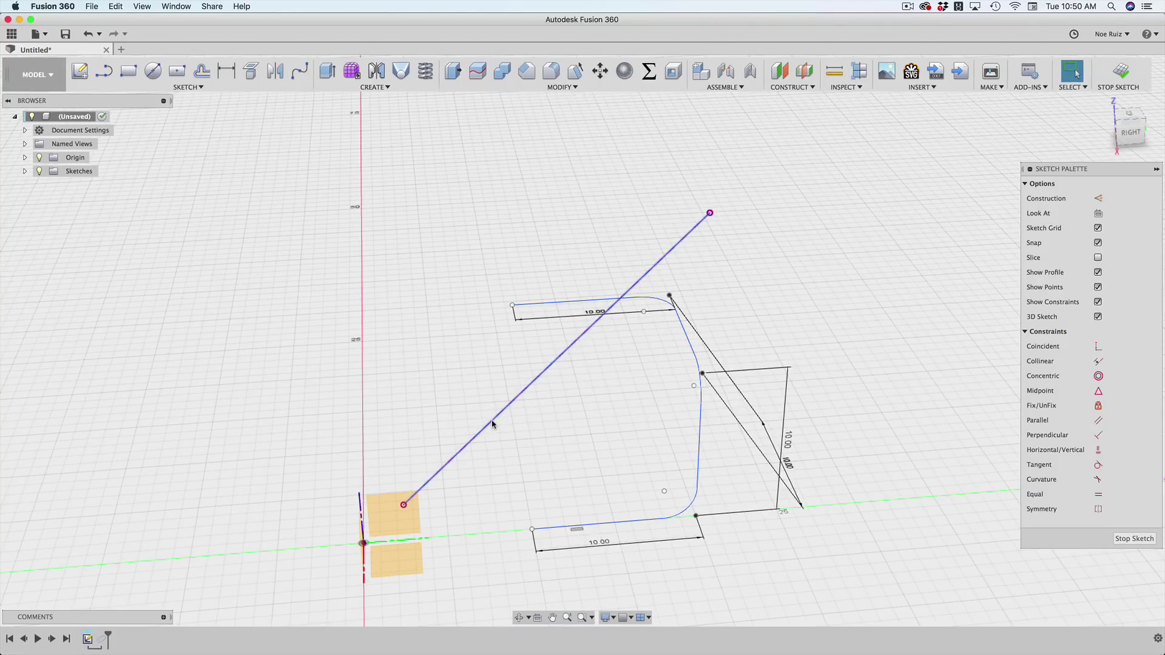
pyautogui.moveTo(534, 400)
pyautogui.keyDown('shift'); pyautogui.mouseDown(button='middle')
pyautogui.moveTo(591, 443)
pyautogui.moveTo(548, 424)
pyautogui.moveTo(534, 364)
pyautogui.mouseUp(button='middle'); pyautogui.keyUp('shift')
pyautogui.doubleClick(697, 481)
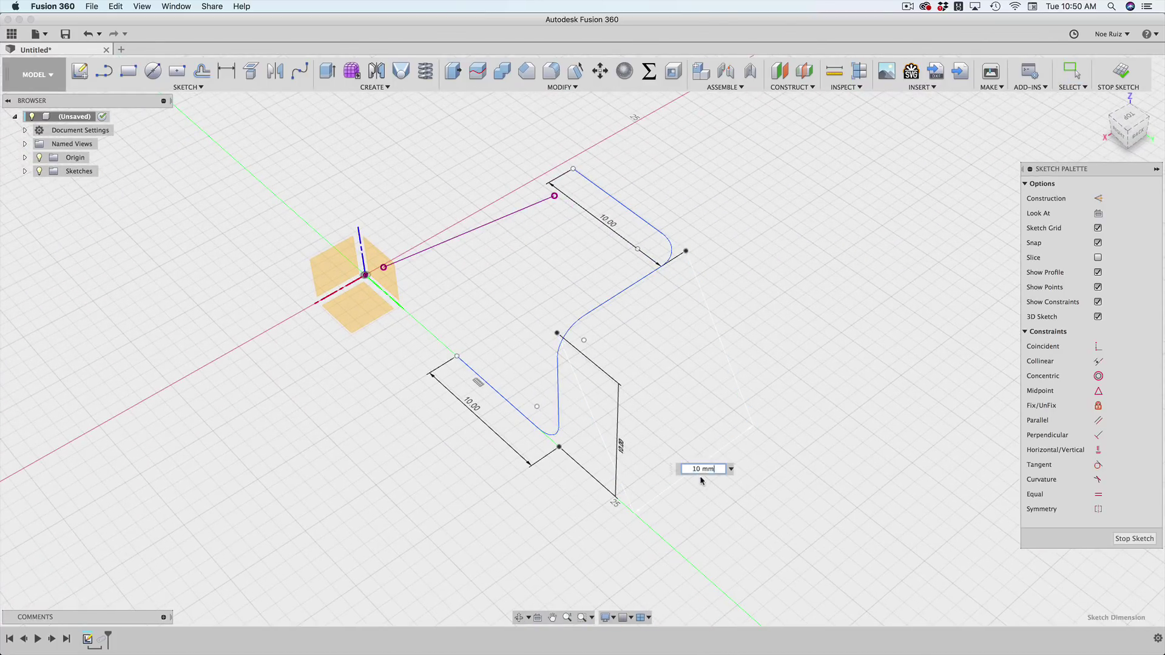
pyautogui.write('15')
pyautogui.press('Return')
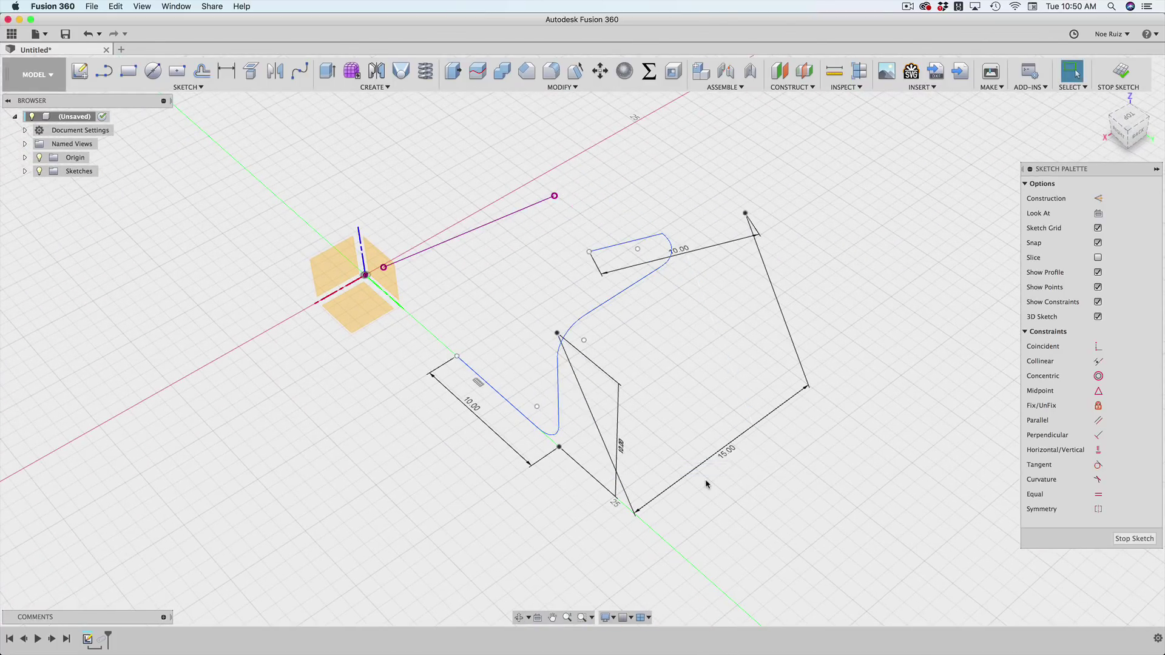
pyautogui.moveTo(739, 374)
pyautogui.keyDown('shift'); pyautogui.mouseDown(button='middle')
pyautogui.moveTo(679, 358)
pyautogui.moveTo(692, 363)
pyautogui.mouseUp(button='middle'); pyautogui.keyUp('shift')
# Undo the 15 mm dimension change, the pipe and the corner fillets.
pyautogui.press('super+z')
pyautogui.press('super+z')
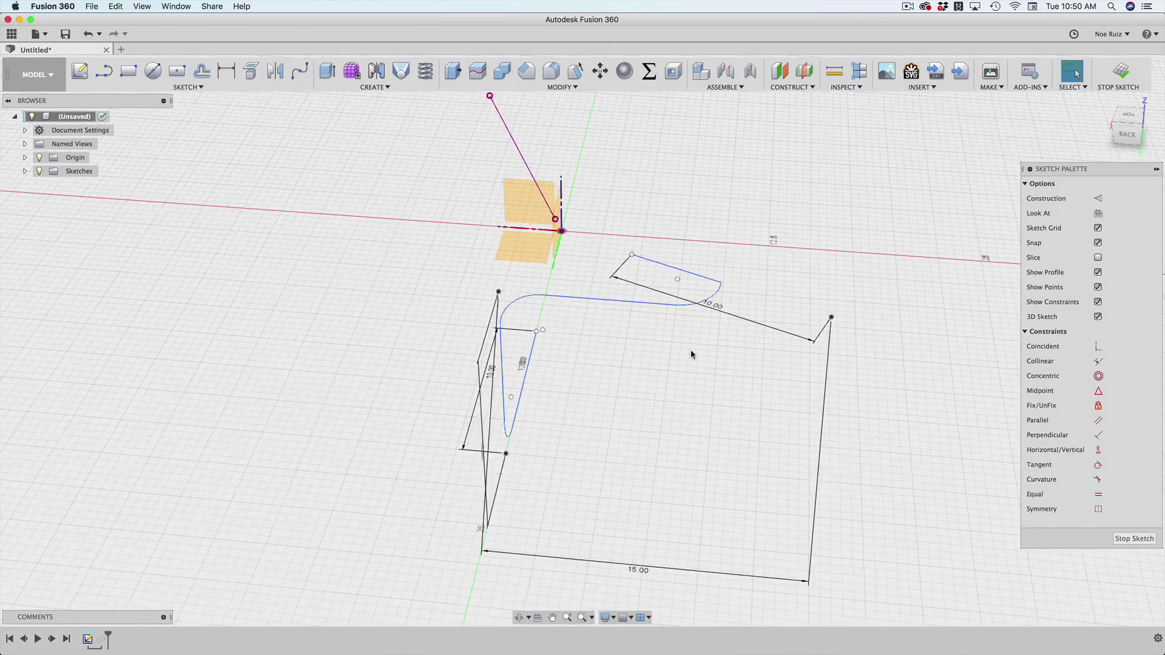
pyautogui.press('super+z')
pyautogui.press('super+z')
pyautogui.press('super+z')
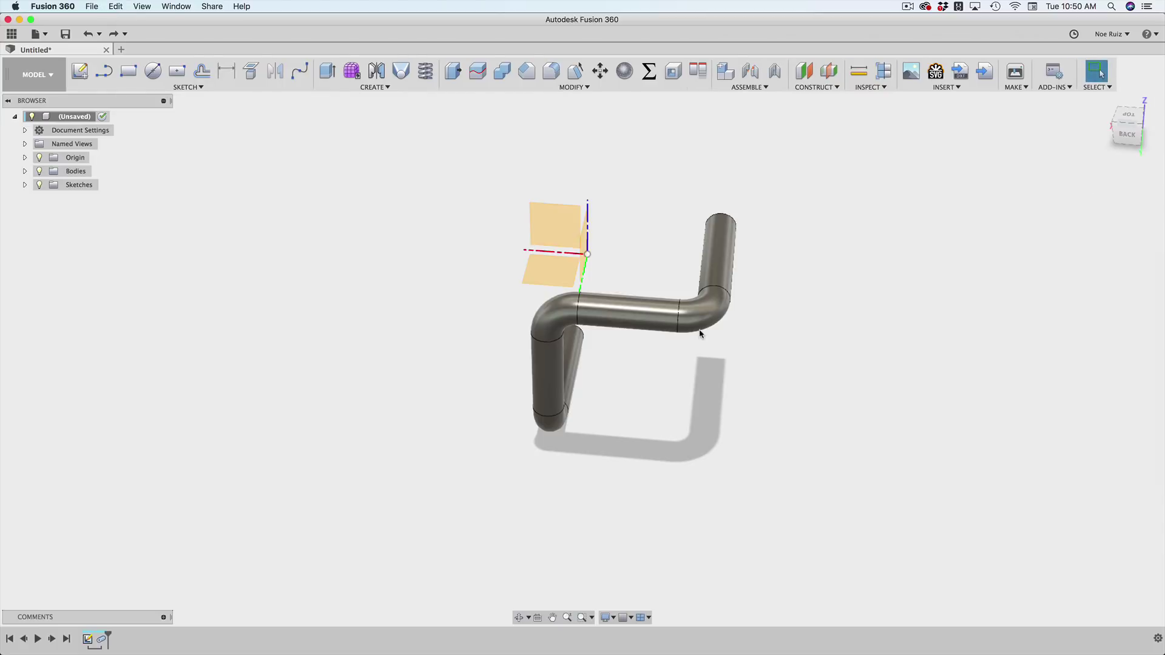
pyautogui.press('super+z')
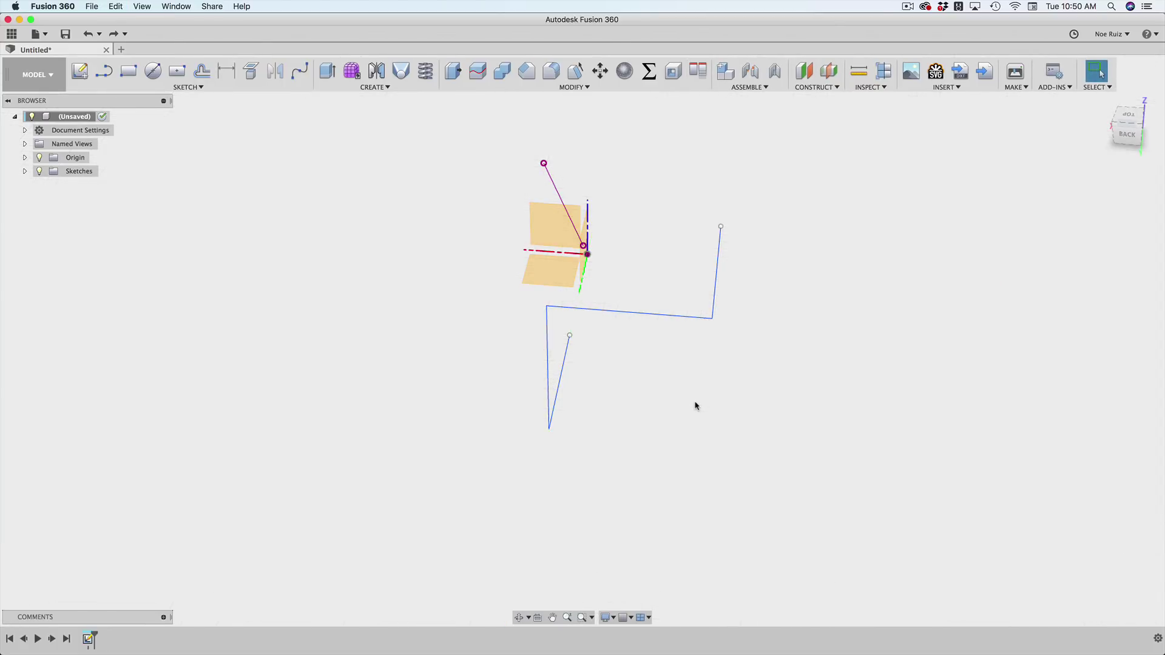
# Reopen the 3D sketch and set the upper X-direction line's dimension to 20 mm.
pyautogui.doubleClick(88, 638)
pyautogui.doubleClick(698, 471)
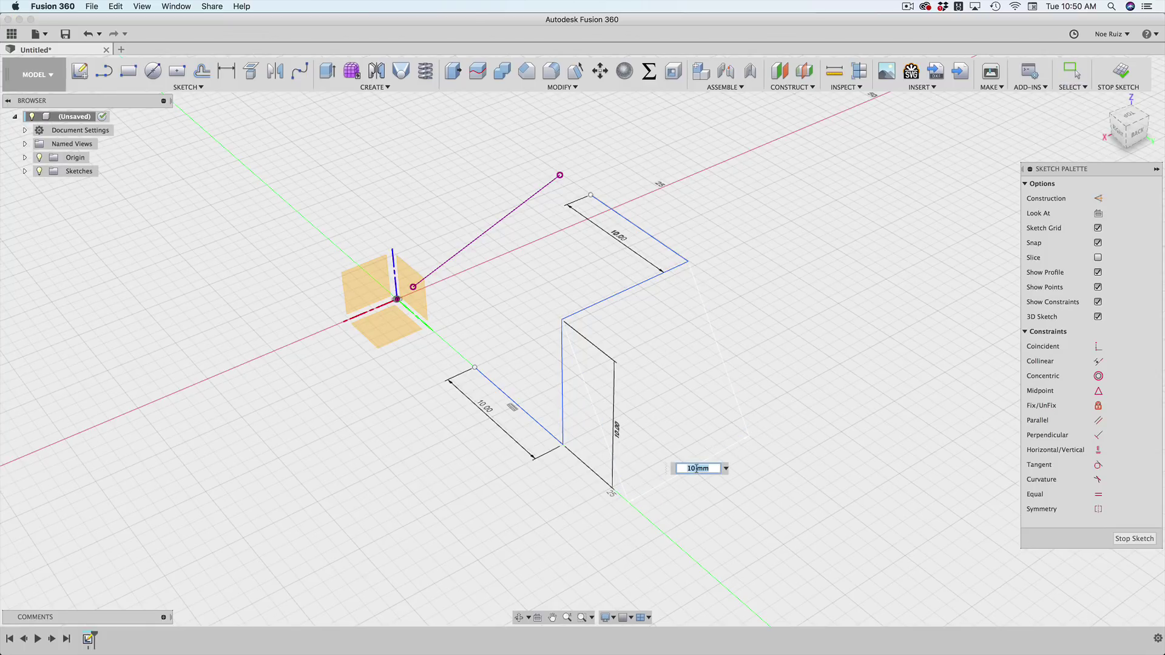
pyautogui.write('20')
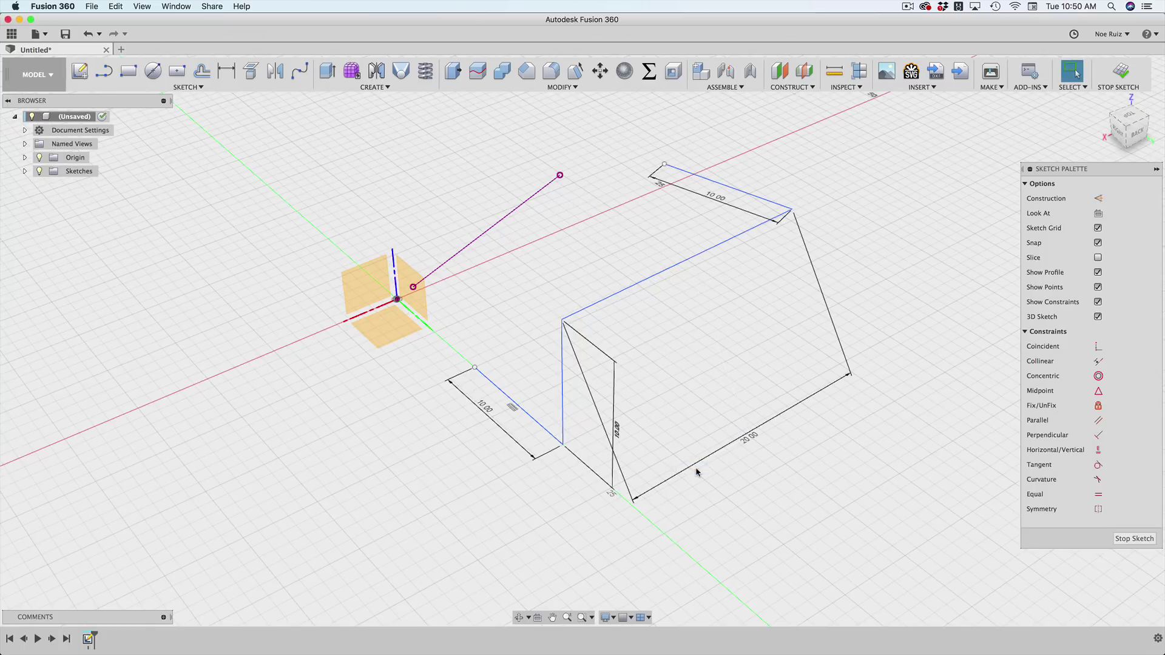
pyautogui.moveTo(762, 398)
pyautogui.keyDown('shift'); pyautogui.mouseDown(button='middle')
pyautogui.moveTo(714, 428)
pyautogui.moveTo(611, 439)
pyautogui.moveTo(701, 244)
pyautogui.mouseUp(button='middle'); pyautogui.keyUp('shift')
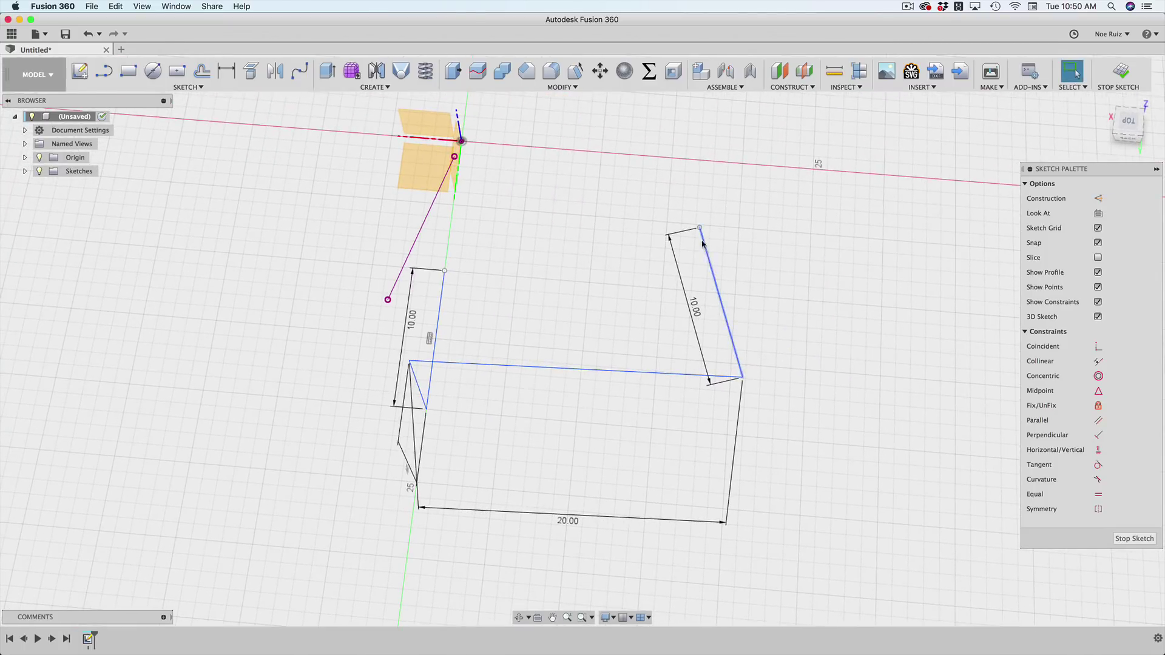
# Try to apply a Horizontal/Vertical constraint to the upper free-ended 10 mm line.
pyautogui.moveTo(628, 377)
pyautogui.keyDown('shift'); pyautogui.mouseDown(button='middle')
pyautogui.moveTo(661, 442)
pyautogui.moveTo(333, 203)
pyautogui.moveTo(458, 333)
pyautogui.moveTo(436, 412)
pyautogui.moveTo(435, 400)
pyautogui.mouseUp(button='middle'); pyautogui.keyUp('shift')
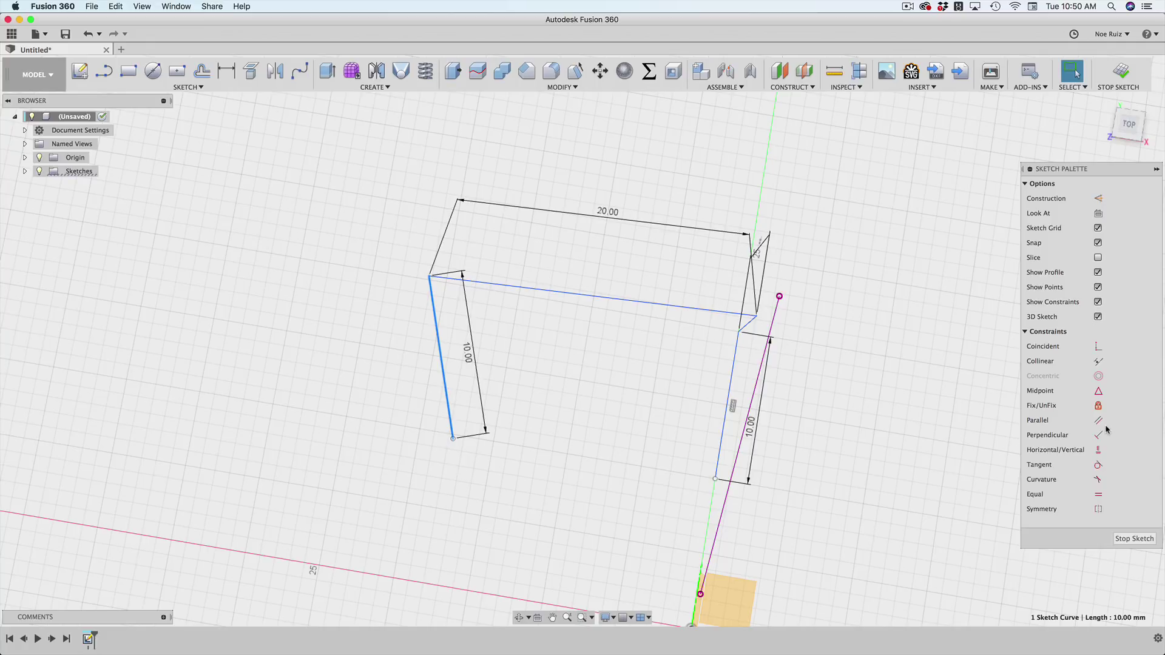
pyautogui.click(1098, 450)
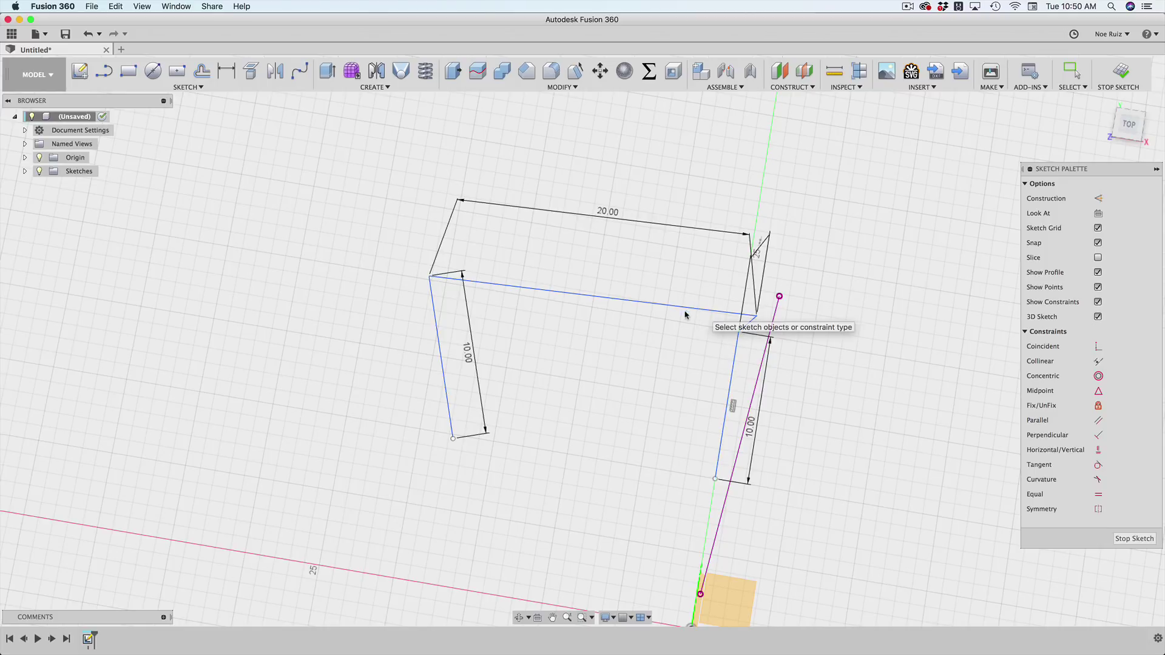
pyautogui.moveTo(580, 362)
pyautogui.keyDown('shift'); pyautogui.mouseDown(button='middle')
pyautogui.moveTo(658, 291)
pyautogui.moveTo(689, 322)
pyautogui.mouseUp(button='middle'); pyautogui.keyUp('shift')
pyautogui.press('Escape')
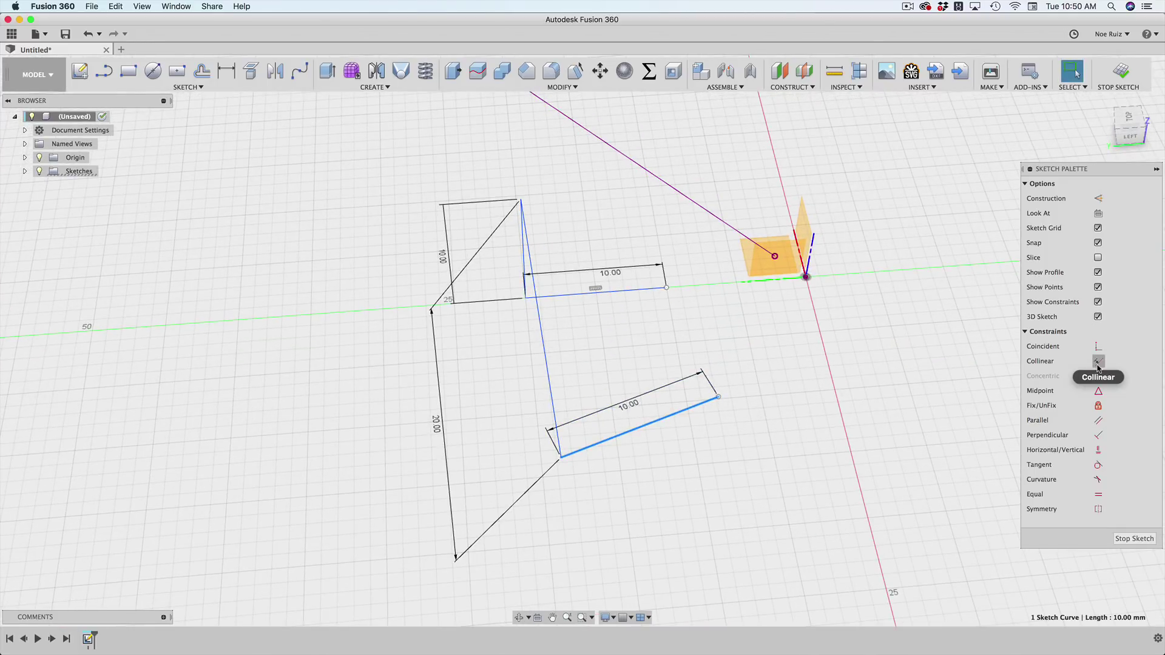
pyautogui.press('Escape')
pyautogui.scroll(1, 783, 419)
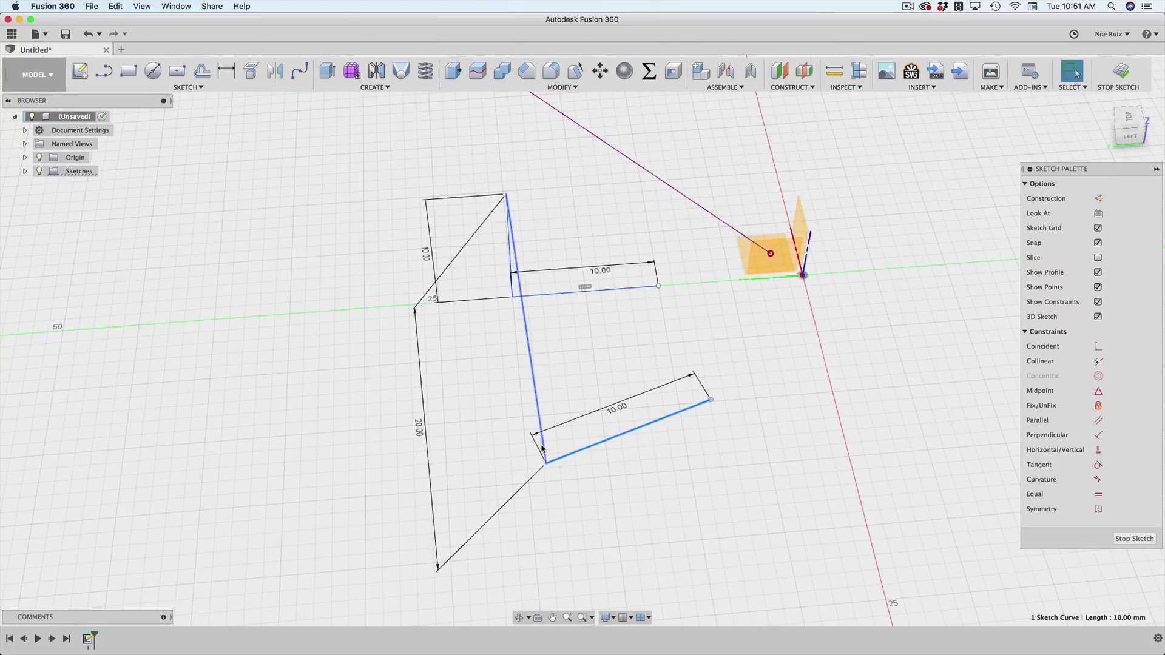
# Try to dimension the angle between the upper X-direction line and the free-ended 10 mm line attached to it.
pyautogui.press('d')
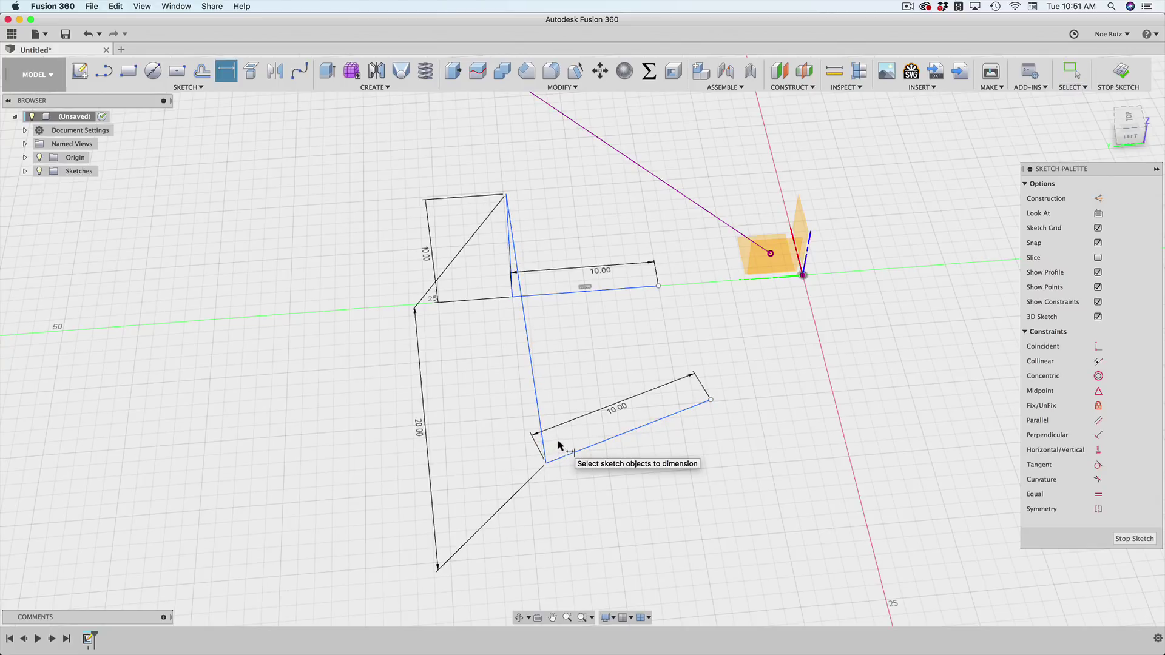
pyautogui.press('Escape')
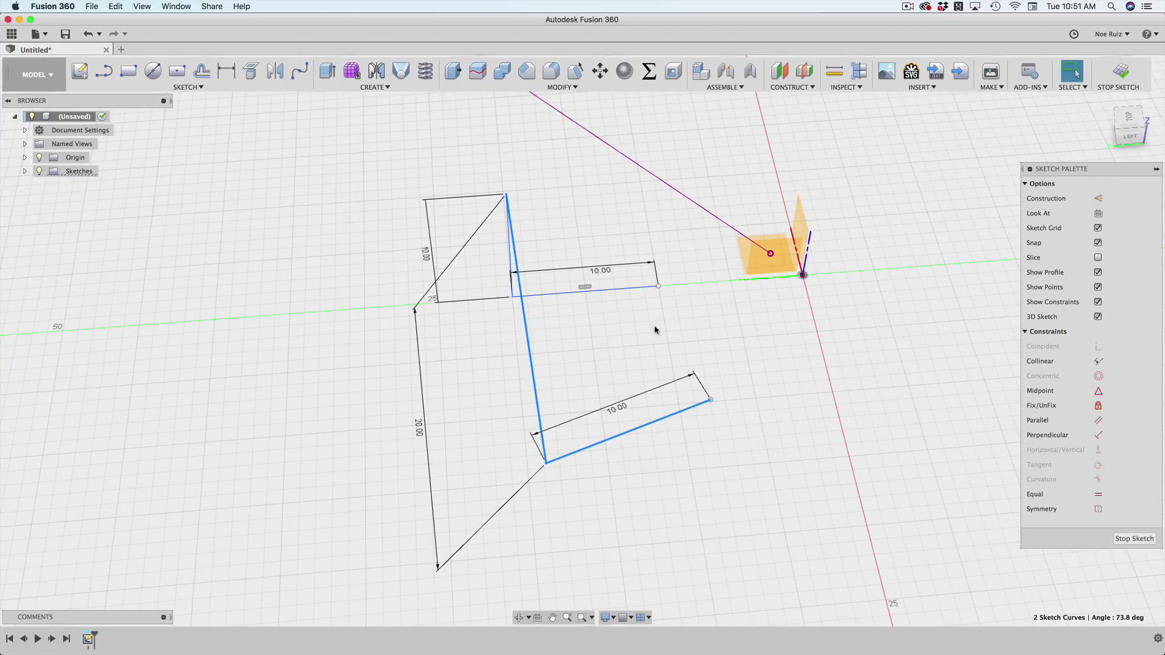
pyautogui.click(676, 340)
# Try to dimension the angle between the vertical 10 mm line and the lower 10 mm line running along the Y axis.
pyautogui.moveTo(676, 340)
pyautogui.keyDown('shift'); pyautogui.mouseDown(button='middle')
pyautogui.moveTo(690, 398)
pyautogui.moveTo(731, 458)
pyautogui.moveTo(661, 431)
pyautogui.mouseUp(button='middle'); pyautogui.keyUp('shift')
pyautogui.click(657, 428)
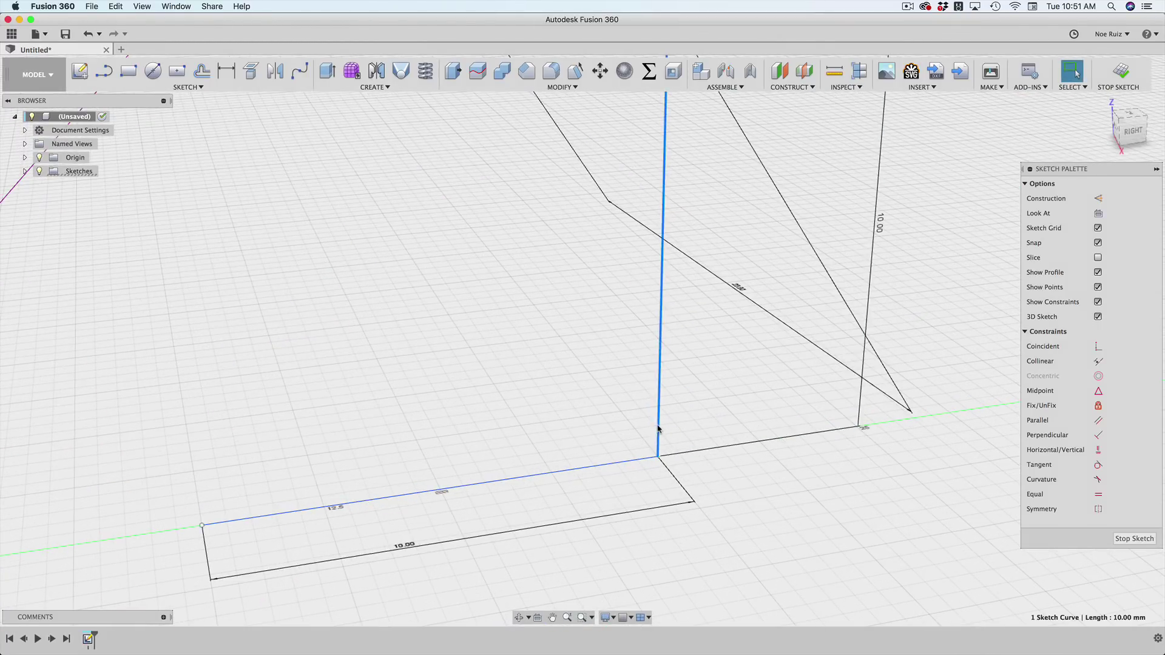
pyautogui.keyDown('shift'); pyautogui.click(638, 460); pyautogui.keyUp('shift')
pyautogui.press('d')
pyautogui.click(641, 458)
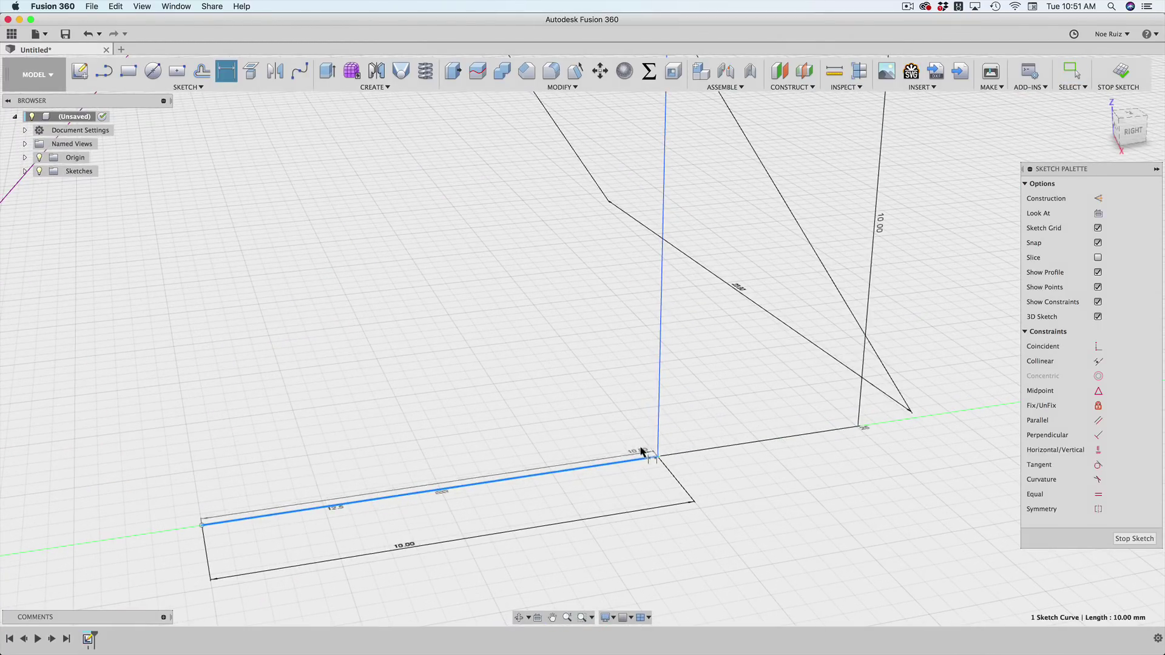
pyautogui.scroll(-2, 637, 376)
pyautogui.press('Escape')
pyautogui.press('Escape')
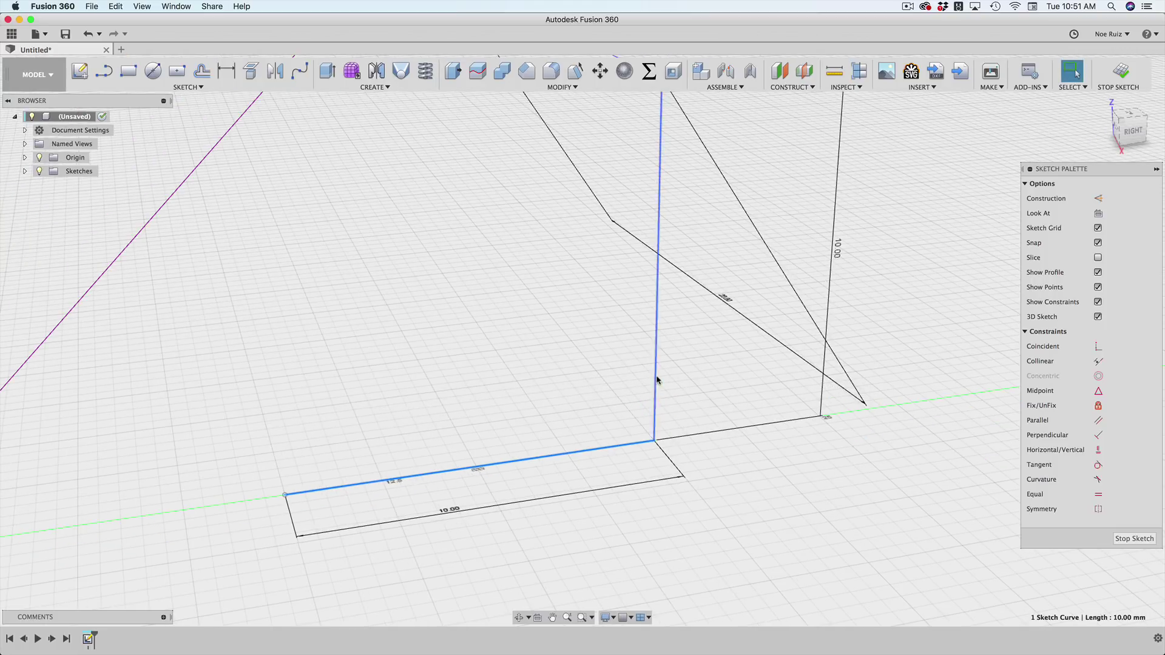
pyautogui.press('d')
pyautogui.click(647, 438)
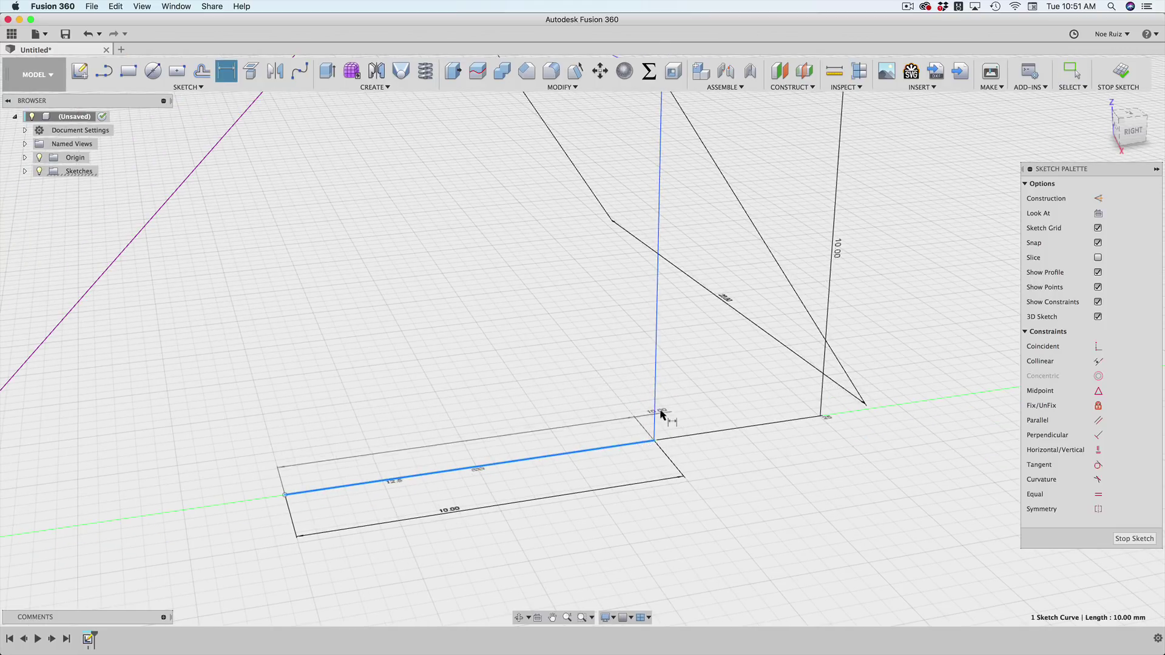
pyautogui.press('Escape')
pyautogui.click(656, 416)
pyautogui.keyDown('shift'); pyautogui.moveTo(655, 417); pyautogui.dragTo(600, 351, button='middle'); pyautogui.keyUp('shift')
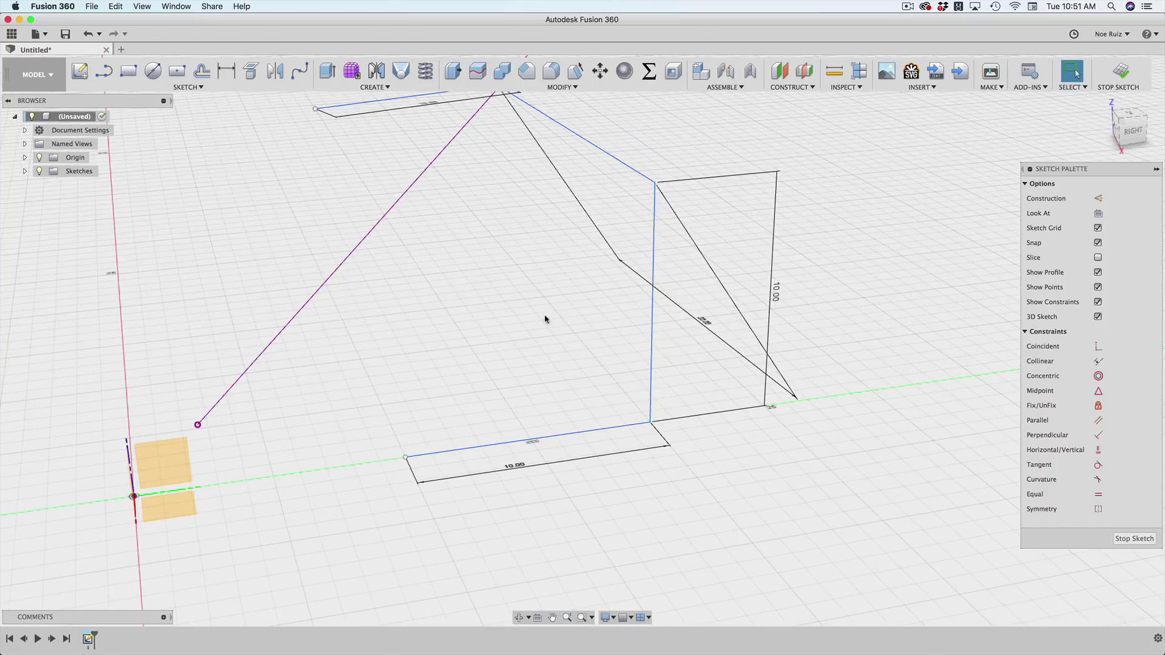
# Try to move the free end point of the upper 10 mm line by -2 mm in X.
pyautogui.moveTo(544, 320)
pyautogui.keyDown('shift'); pyautogui.mouseDown(button='middle')
pyautogui.moveTo(619, 343)
pyautogui.moveTo(695, 334)
pyautogui.moveTo(757, 268)
pyautogui.moveTo(699, 360)
pyautogui.mouseUp(button='middle'); pyautogui.keyUp('shift')
pyautogui.click(741, 393)
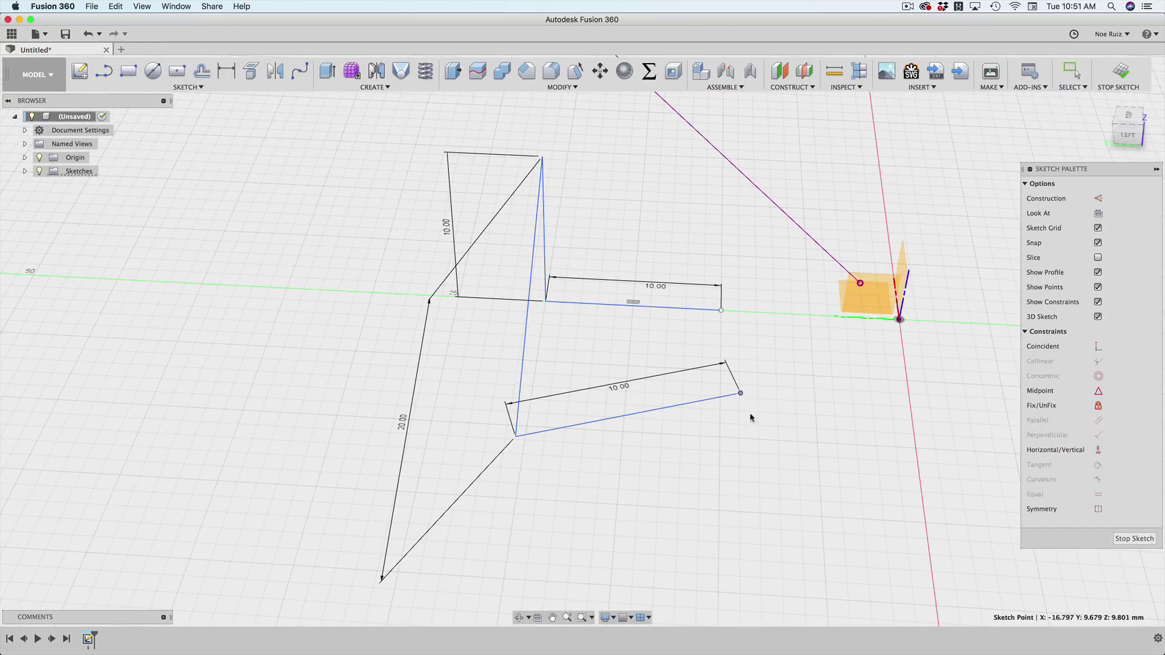
pyautogui.press('m')
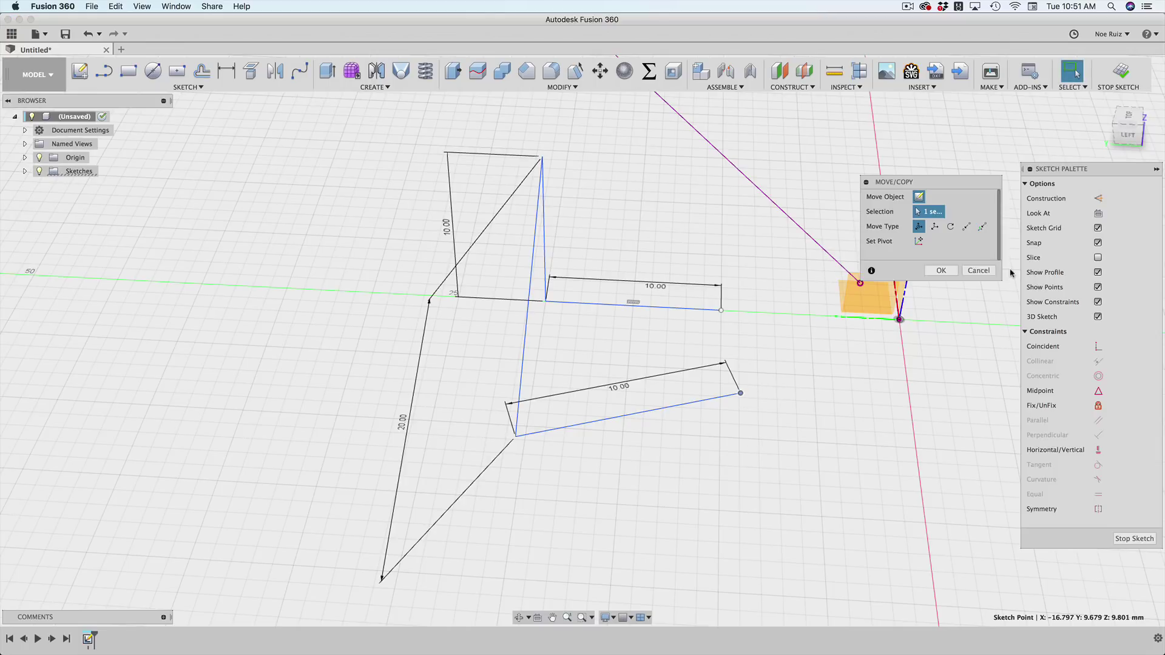
pyautogui.click(1130, 117)
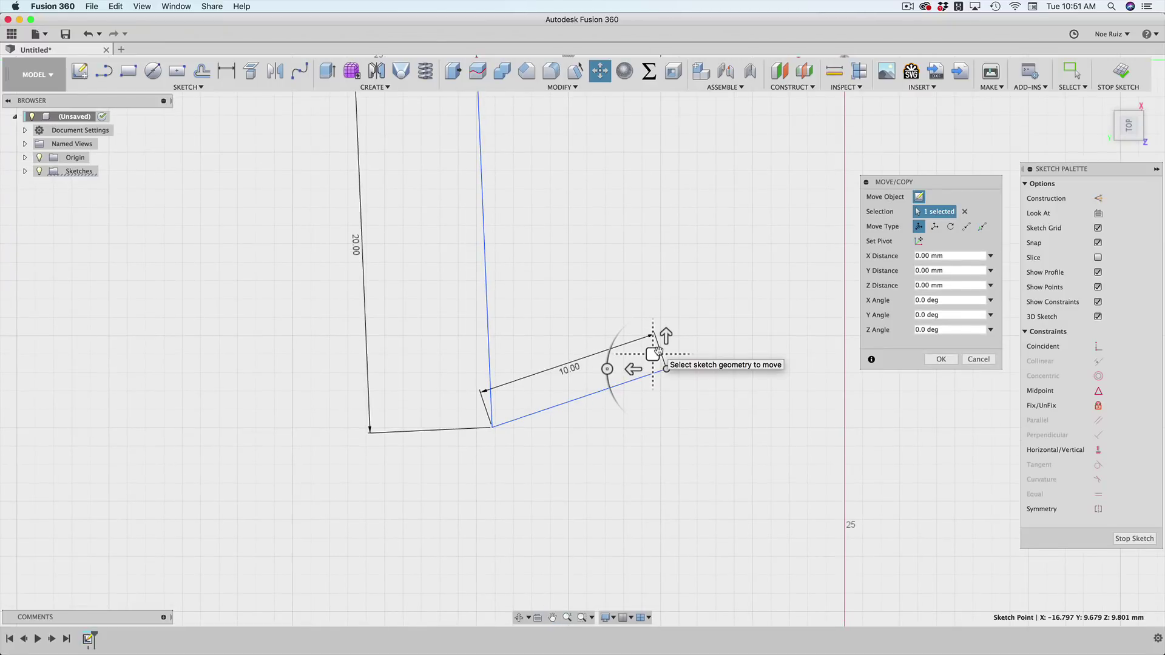
pyautogui.moveTo(668, 334)
pyautogui.mouseDown()
pyautogui.moveTo(670, 479)
pyautogui.moveTo(677, 334)
pyautogui.moveTo(694, 381)
pyautogui.mouseUp()
pyautogui.scroll(-3, 671, 384)
pyautogui.scroll(3, 671, 384)
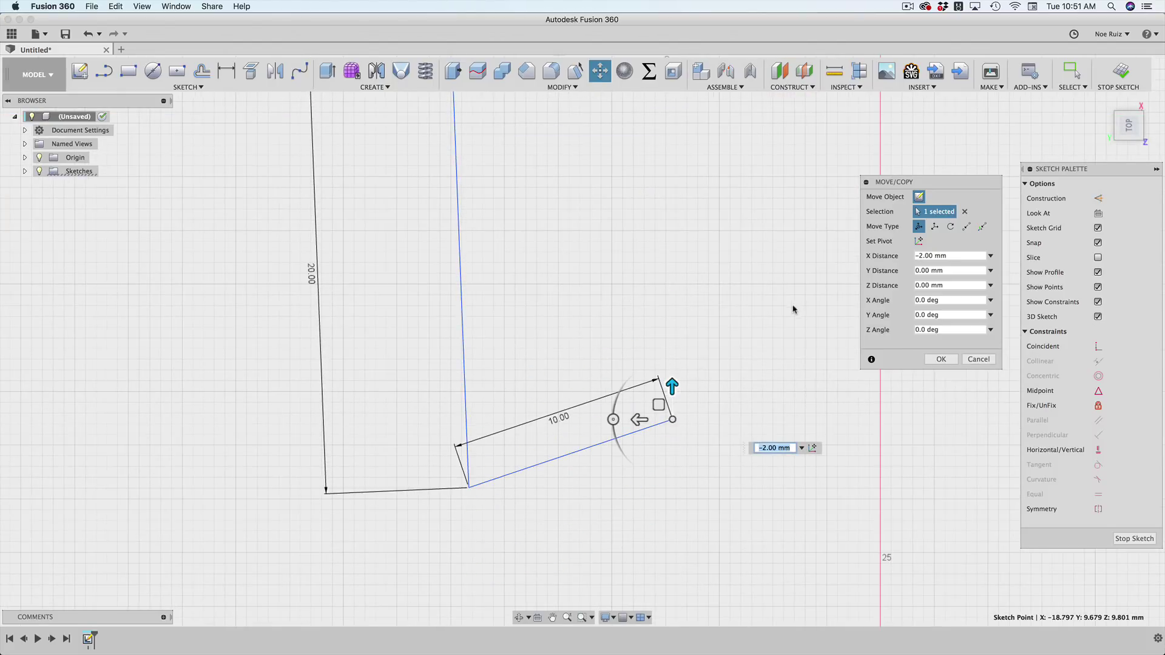
pyautogui.press('Return')
# Move the upper line's free end point -3 mm in X, and a further -1 mm using the Translate move type.
pyautogui.click(672, 377)
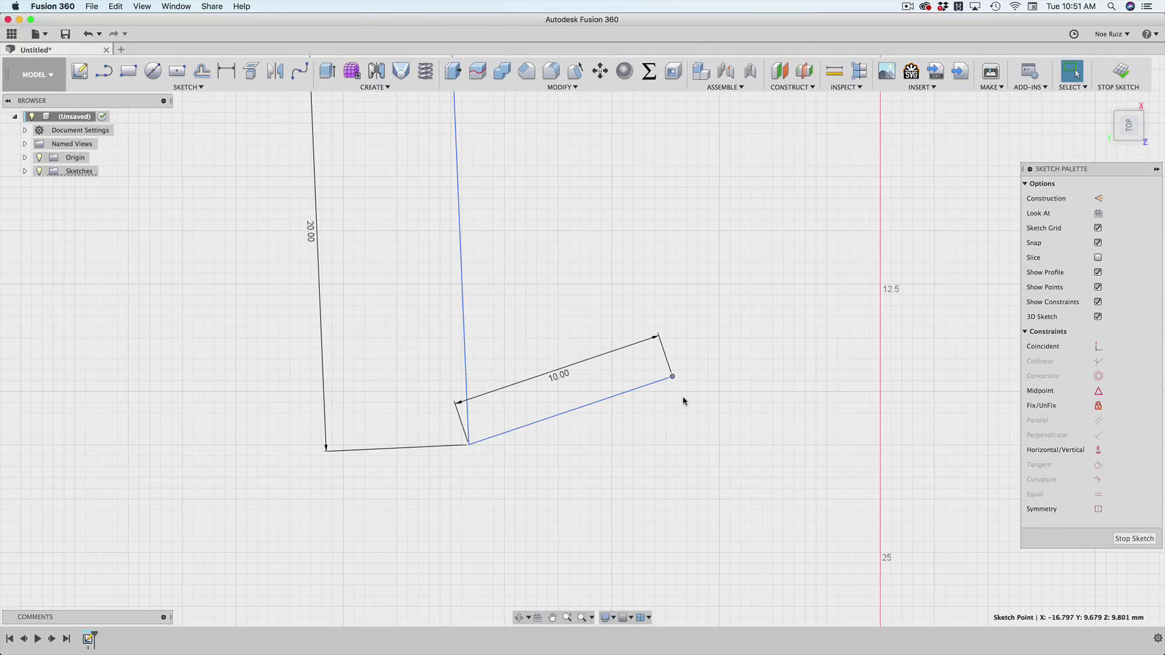
pyautogui.press('m')
pyautogui.moveTo(672, 338)
pyautogui.mouseDown()
pyautogui.moveTo(673, 402)
pyautogui.moveTo(689, 344)
pyautogui.moveTo(686, 436)
pyautogui.mouseUp()
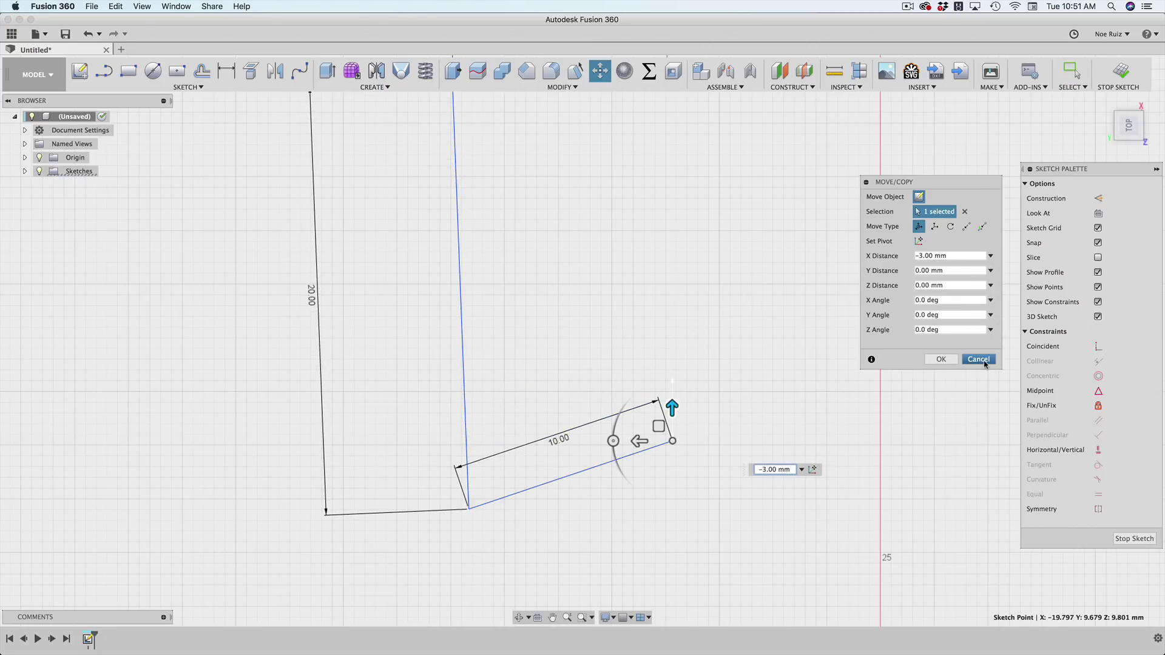
pyautogui.click(935, 227)
pyautogui.moveTo(672, 345)
pyautogui.mouseDown()
pyautogui.moveTo(671, 382)
pyautogui.moveTo(671, 307)
pyautogui.moveTo(671, 366)
pyautogui.mouseUp()
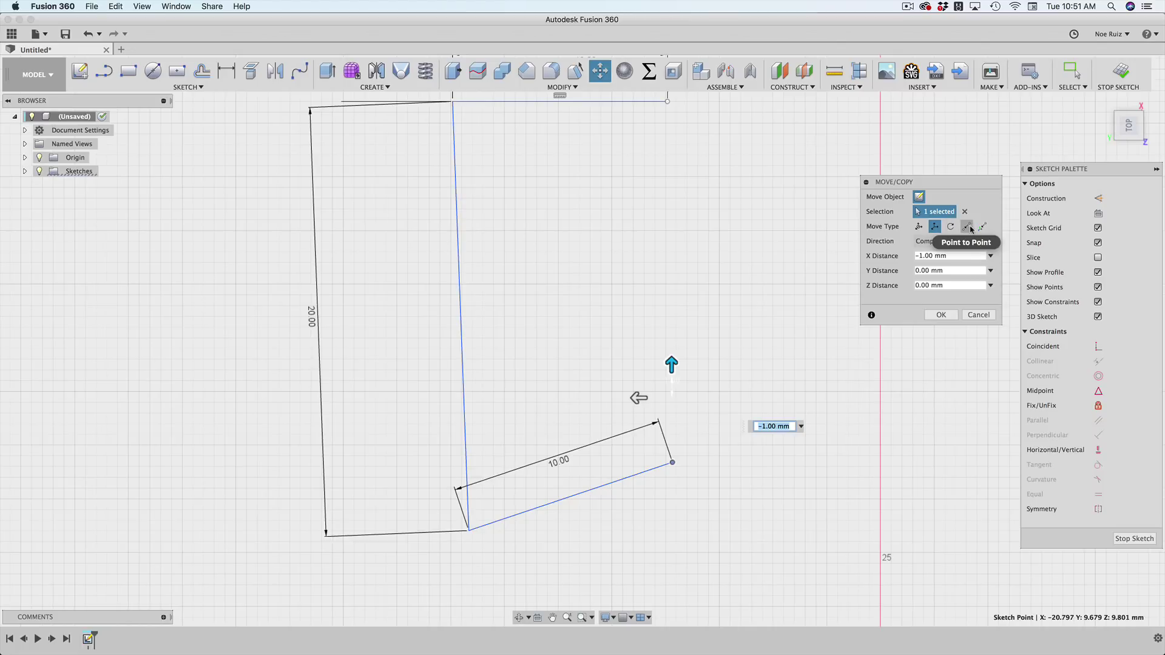
pyautogui.click(950, 312)
# Finish the 3D sketch, hide Sketch1 and return to the home view.
pyautogui.moveTo(564, 252)
pyautogui.keyDown('shift'); pyautogui.mouseDown(button='middle')
pyautogui.moveTo(622, 271)
pyautogui.moveTo(658, 310)
pyautogui.moveTo(684, 309)
pyautogui.moveTo(642, 395)
pyautogui.moveTo(551, 378)
pyautogui.moveTo(576, 371)
pyautogui.mouseUp(button='middle'); pyautogui.keyUp('shift')
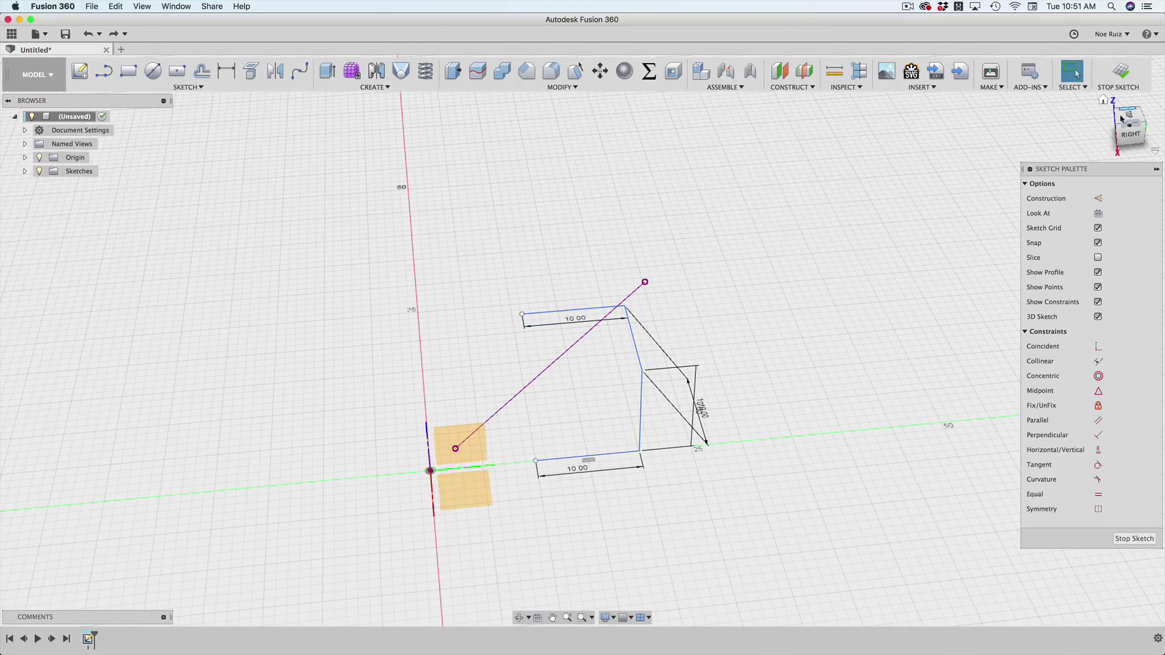
pyautogui.click(1121, 74)
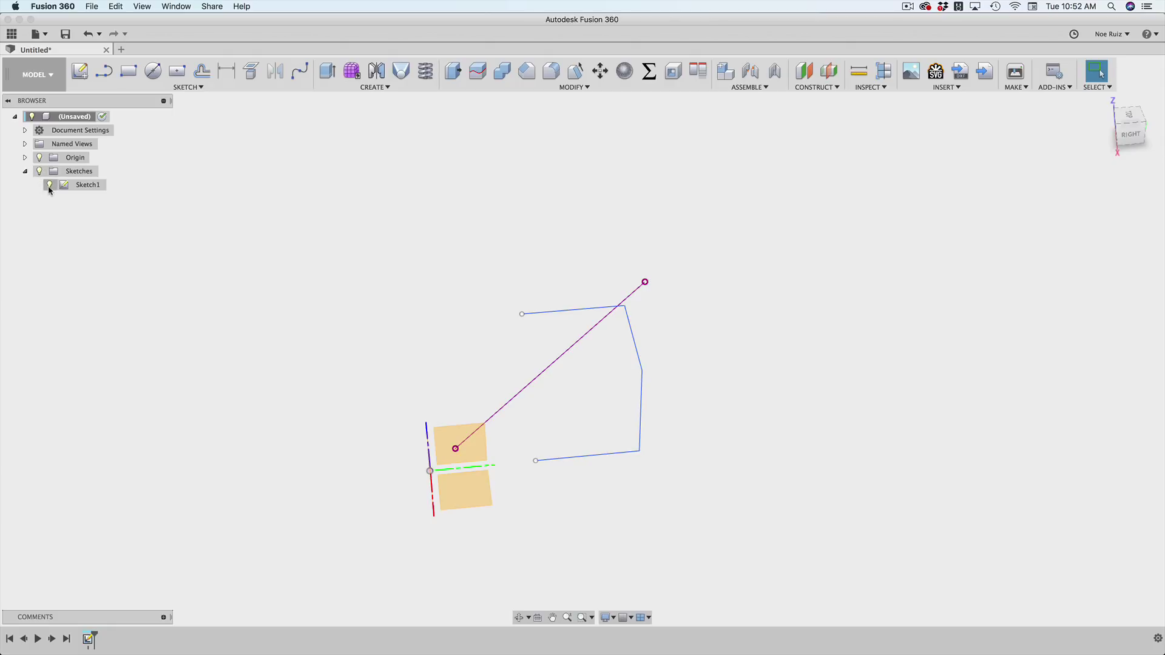
pyautogui.click(50, 185)
pyautogui.keyDown('shift'); pyautogui.moveTo(291, 349); pyautogui.dragTo(894, 304, button='middle'); pyautogui.keyUp('shift')
pyautogui.click(1103, 100)
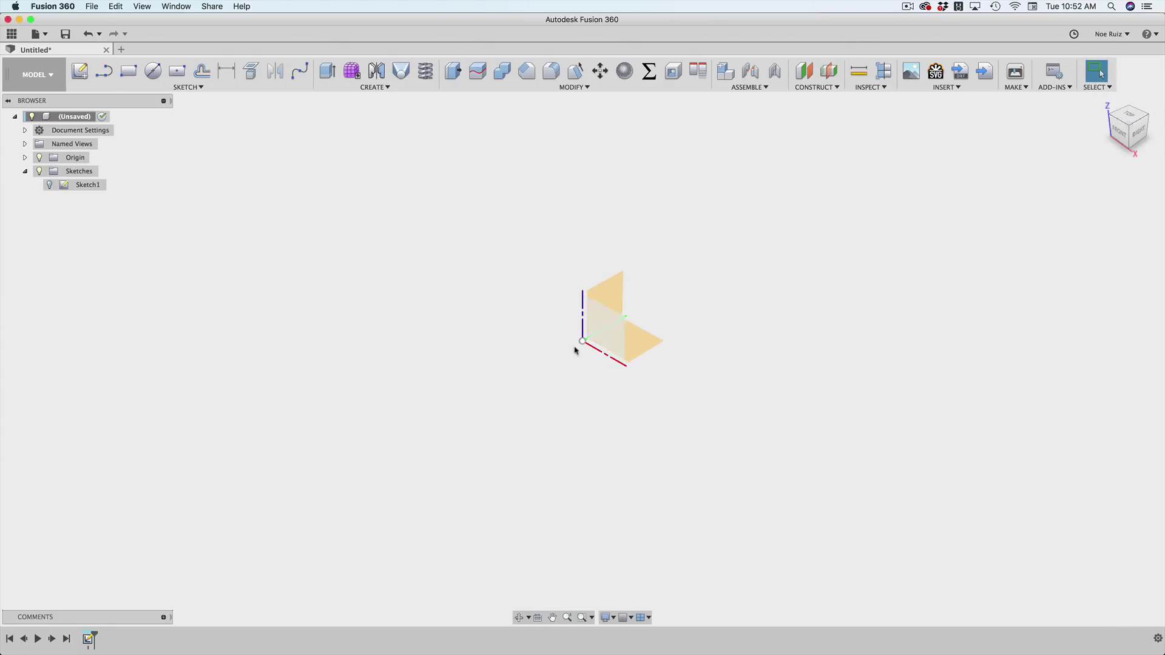
# Start a new sketch on the horizontal XY plane and draw a 50 mm square from the origin.
pyautogui.click(80, 71)
pyautogui.click(639, 385)
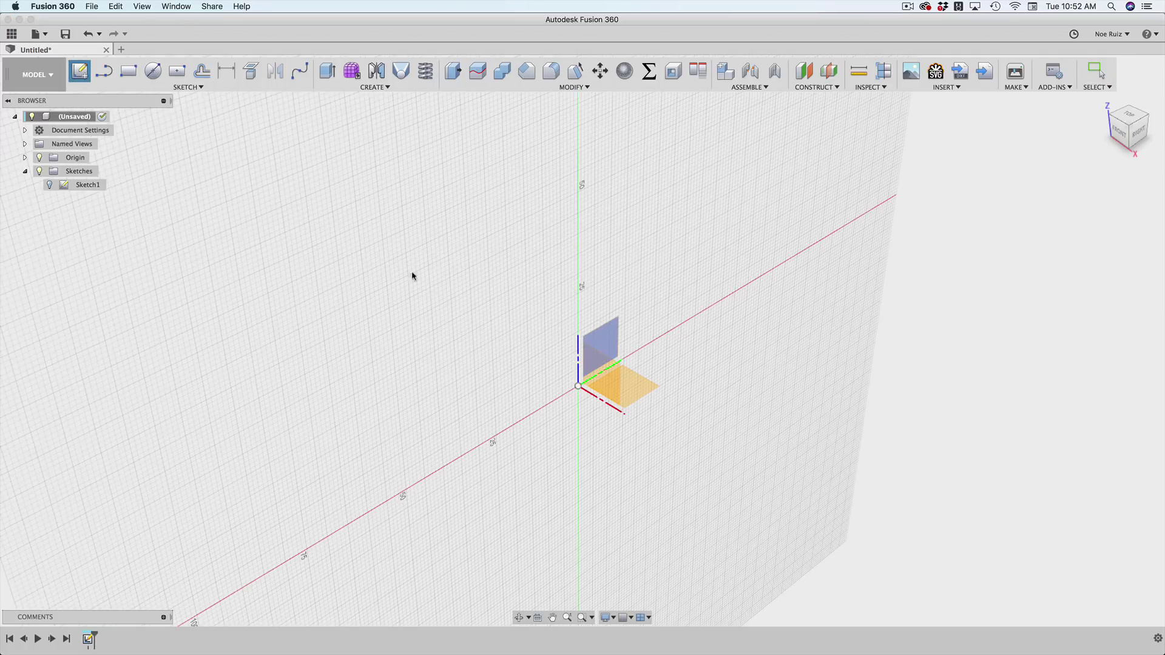
pyautogui.press('r')
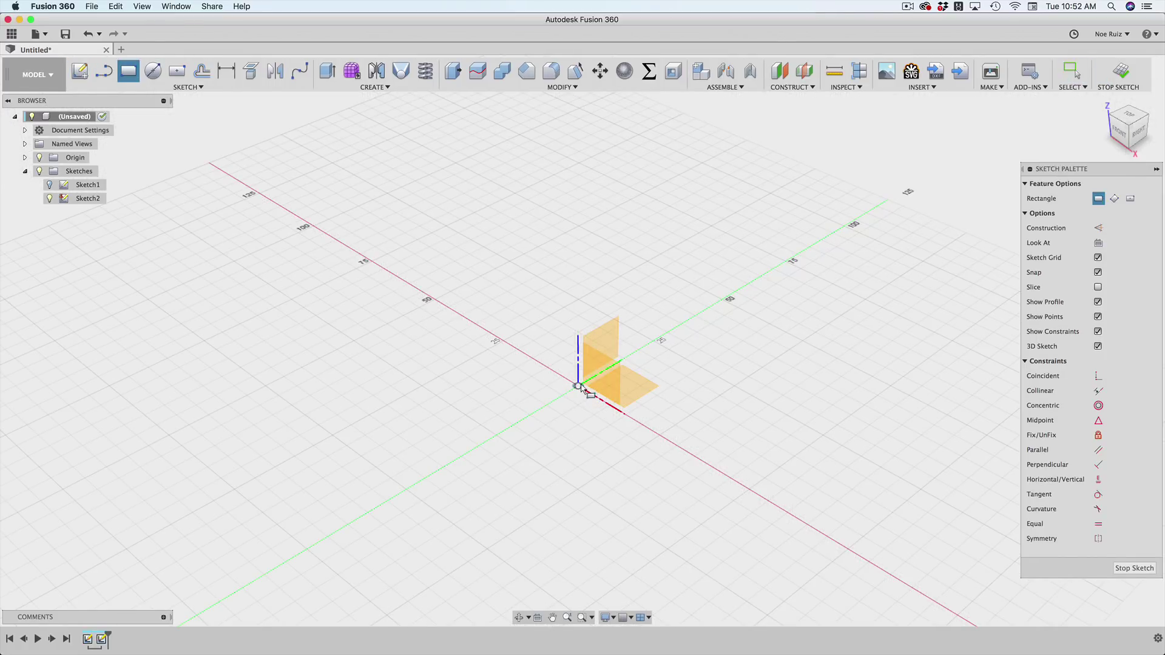
pyautogui.click(889, 389)
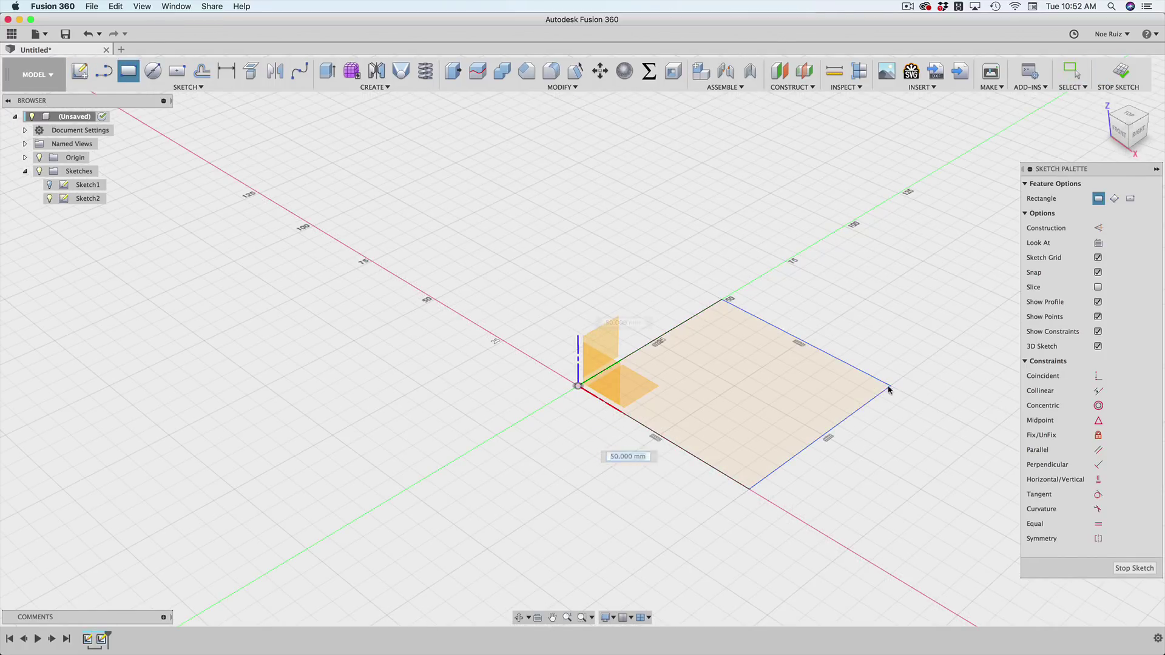
# Extrude the square profile 50 mm upward as a new body.
pyautogui.press('e')
pyautogui.click(737, 385)
pyautogui.moveTo(735, 380); pyautogui.dragTo(726, 302)
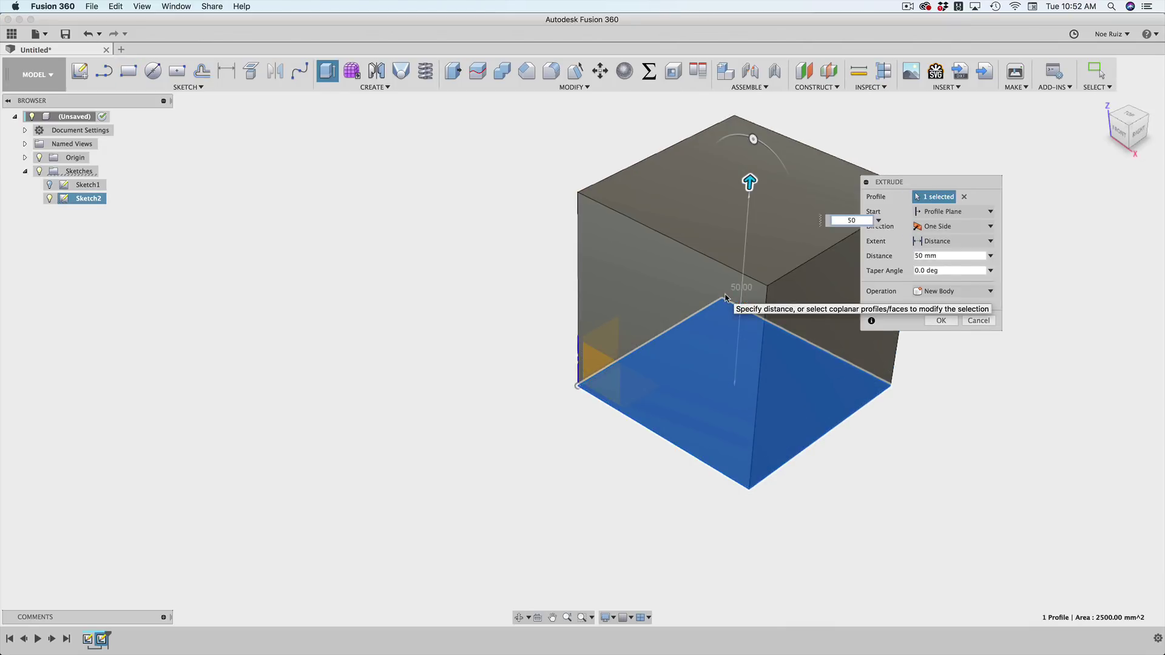
pyautogui.press('Return')
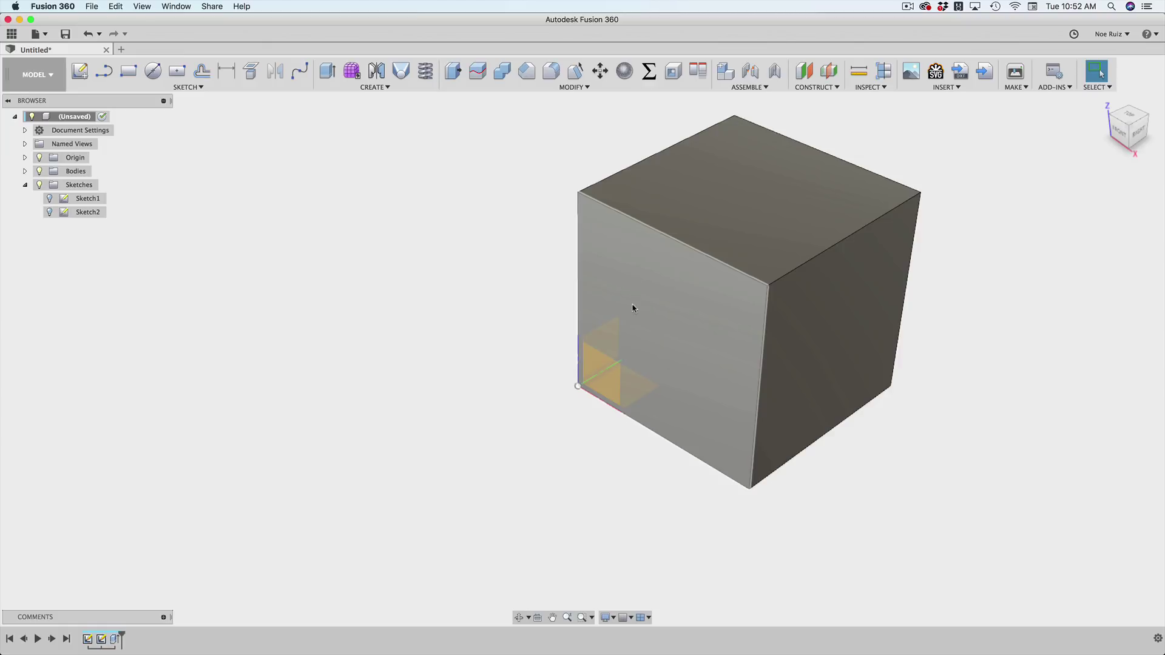
# Start a new sketch on the cube's front face, and bring up and dismiss the Project command with nothing selected.
pyautogui.keyDown('shift'); pyautogui.moveTo(632, 308); pyautogui.dragTo(605, 290, button='middle'); pyautogui.keyUp('shift')
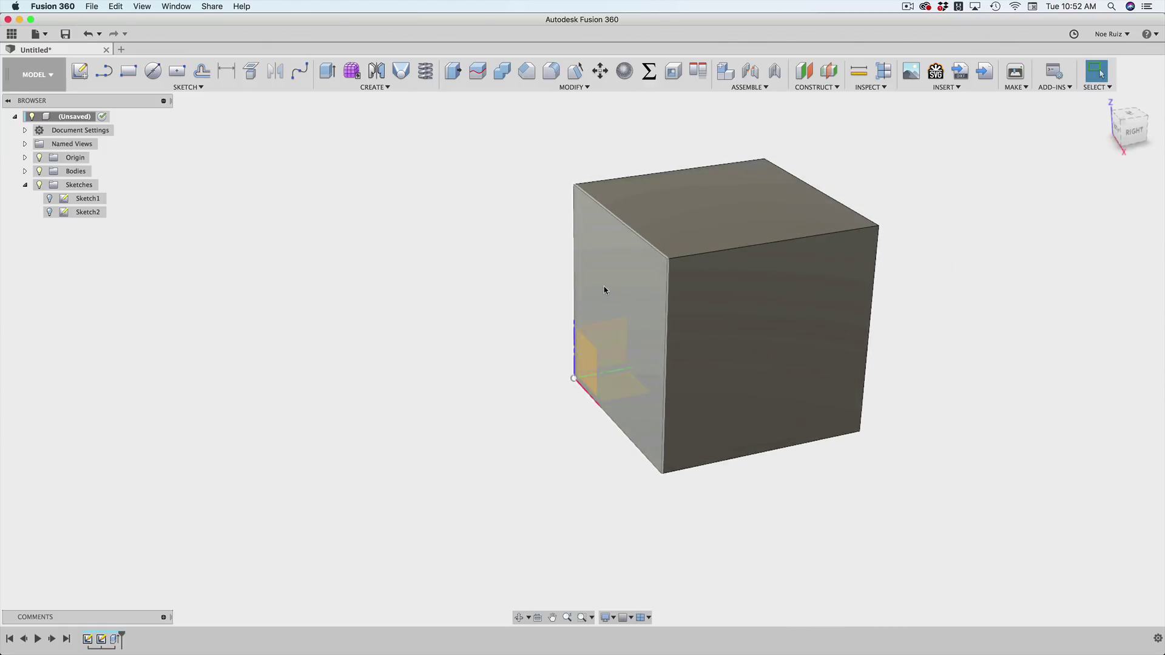
pyautogui.keyDown('shift'); pyautogui.moveTo(817, 340); pyautogui.dragTo(759, 356, button='middle'); pyautogui.keyUp('shift')
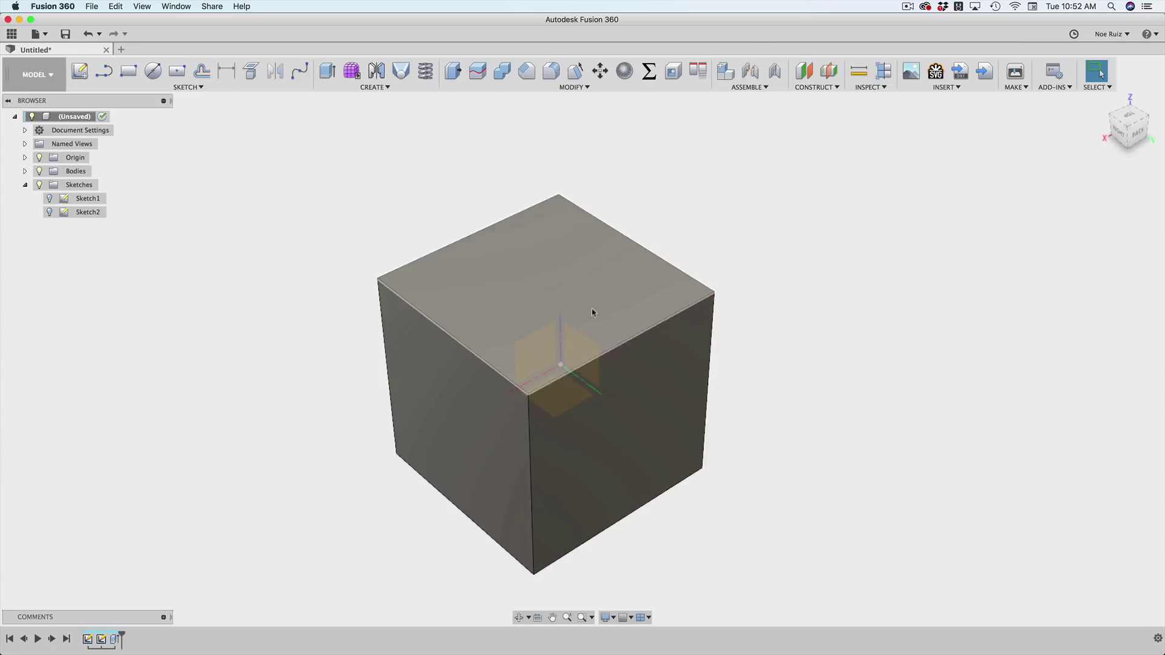
pyautogui.keyDown('shift'); pyautogui.moveTo(592, 312); pyautogui.dragTo(524, 348, button='middle'); pyautogui.keyUp('shift')
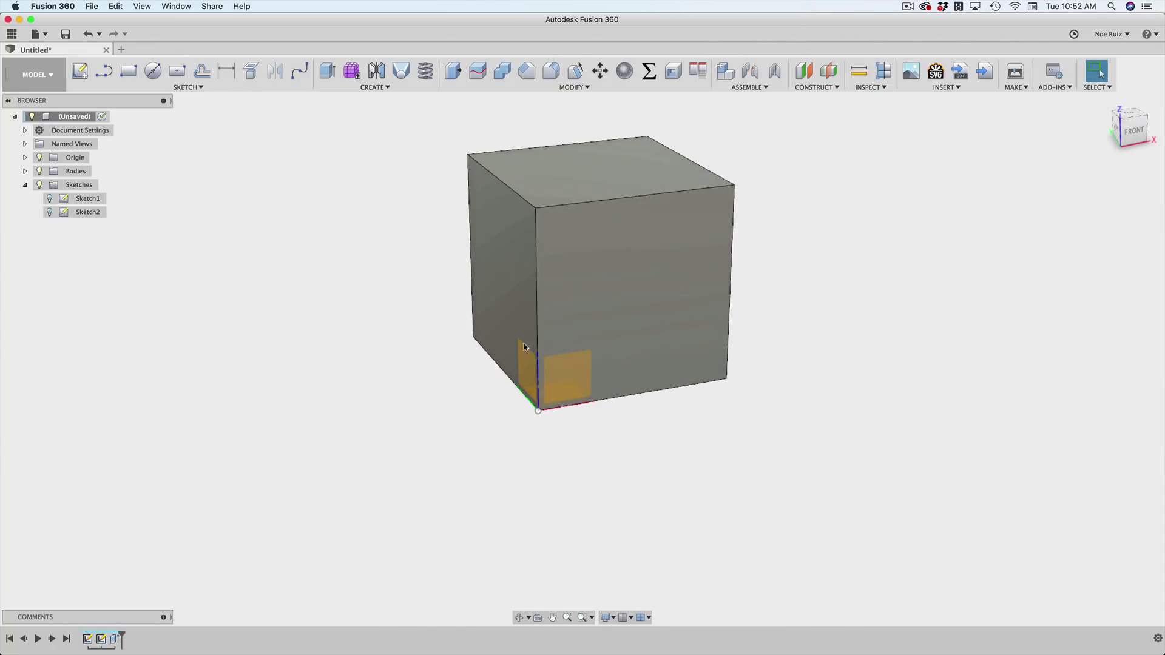
pyautogui.click(609, 308)
pyautogui.press('p')
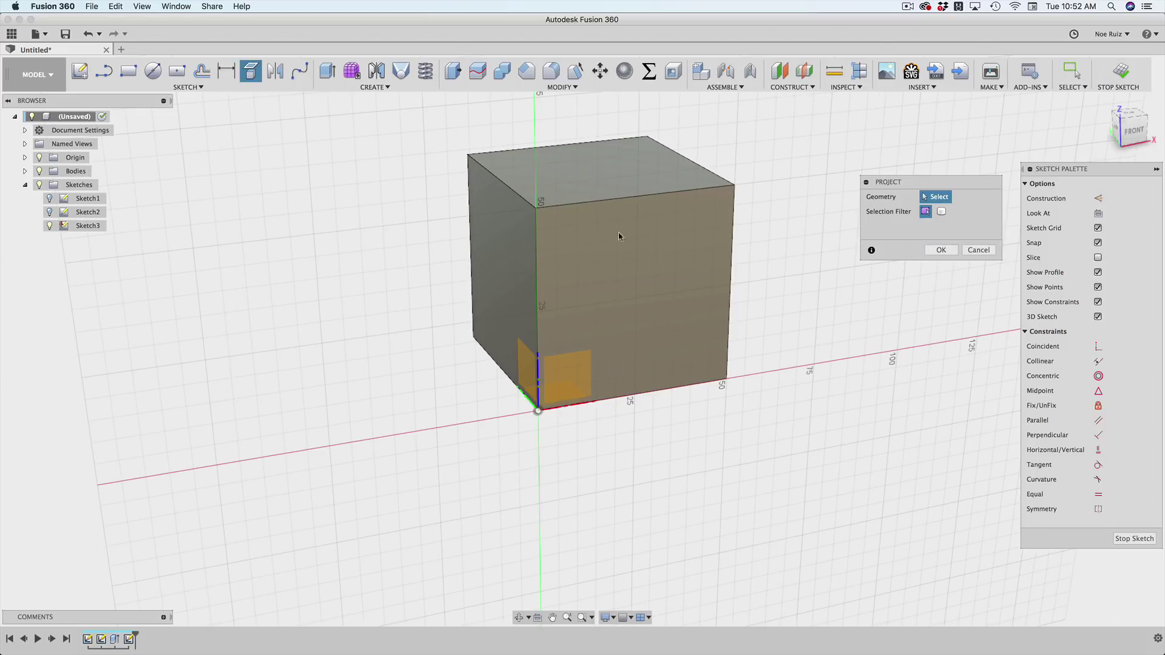
pyautogui.moveTo(818, 267); pyautogui.dragTo(826, 328, button='middle')
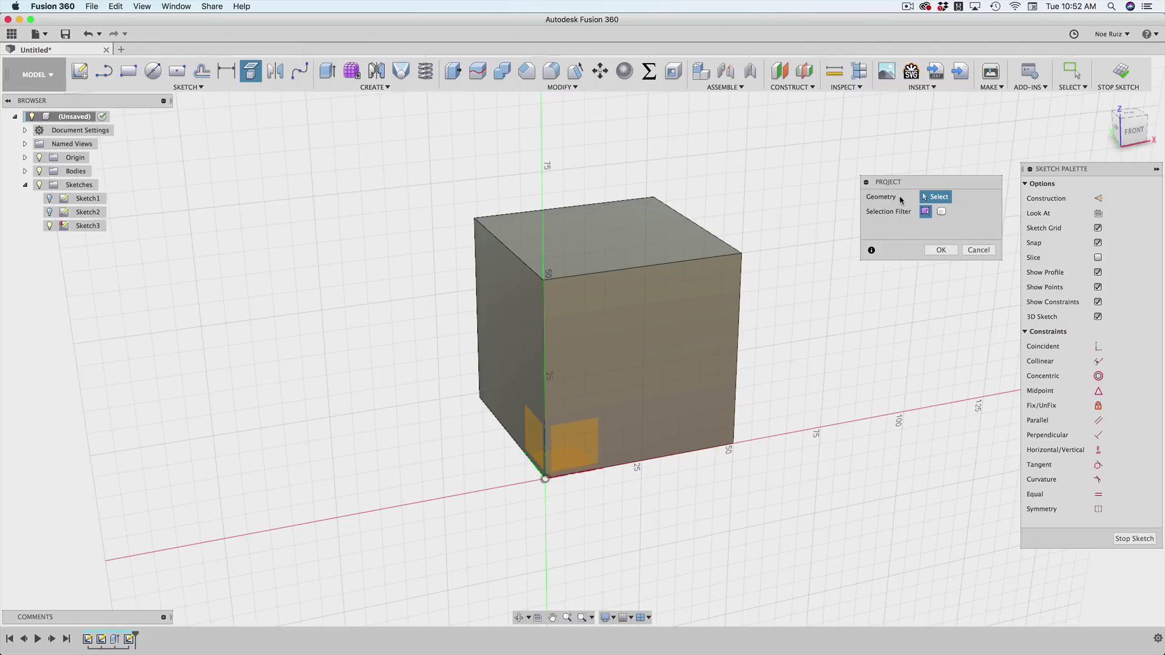
pyautogui.click(940, 249)
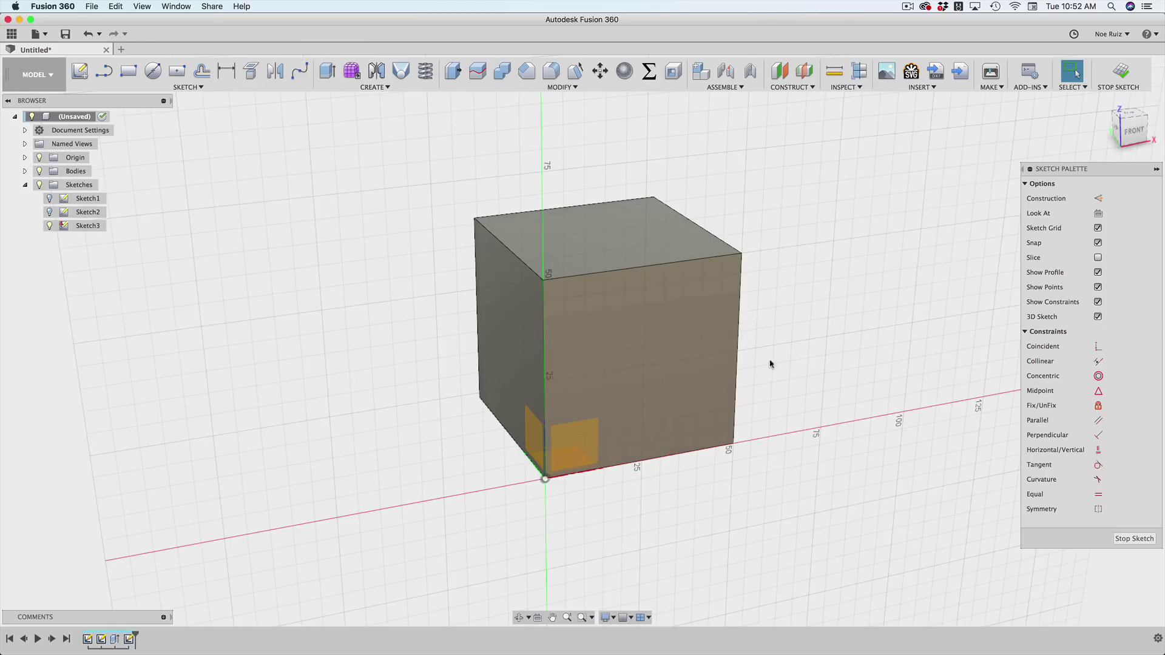
# Use Include 3D Geometry to bring the edges of the cube's top and right faces into the sketch.
pyautogui.keyDown('shift'); pyautogui.moveTo(770, 362); pyautogui.dragTo(716, 365, button='middle'); pyautogui.keyUp('shift')
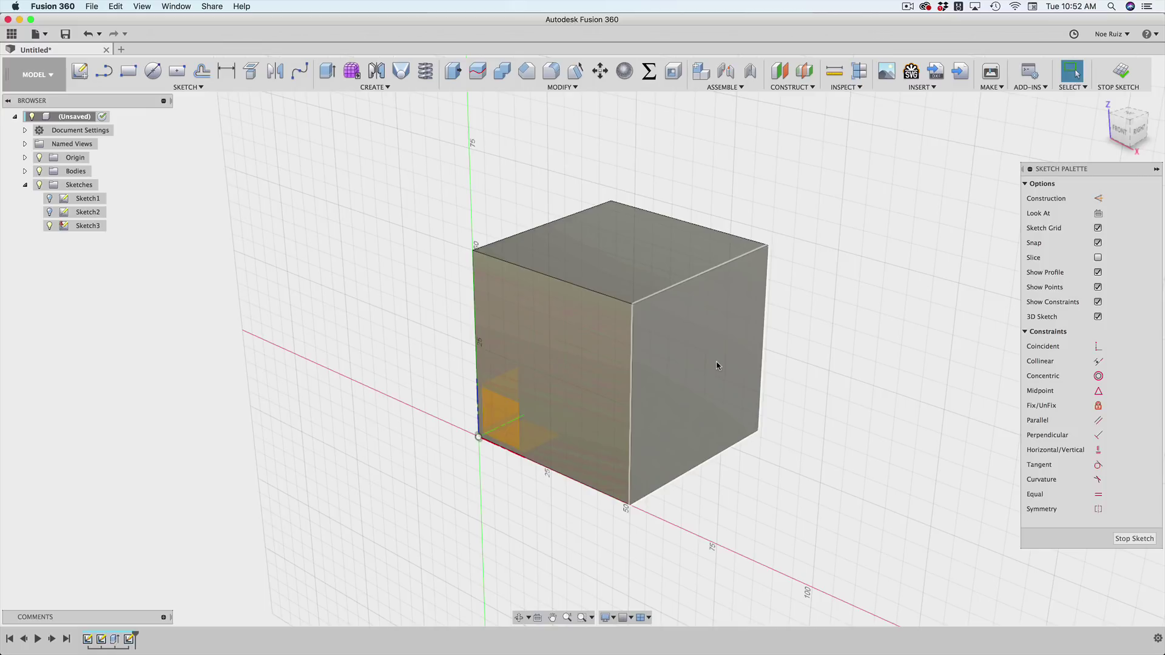
pyautogui.write('sc')
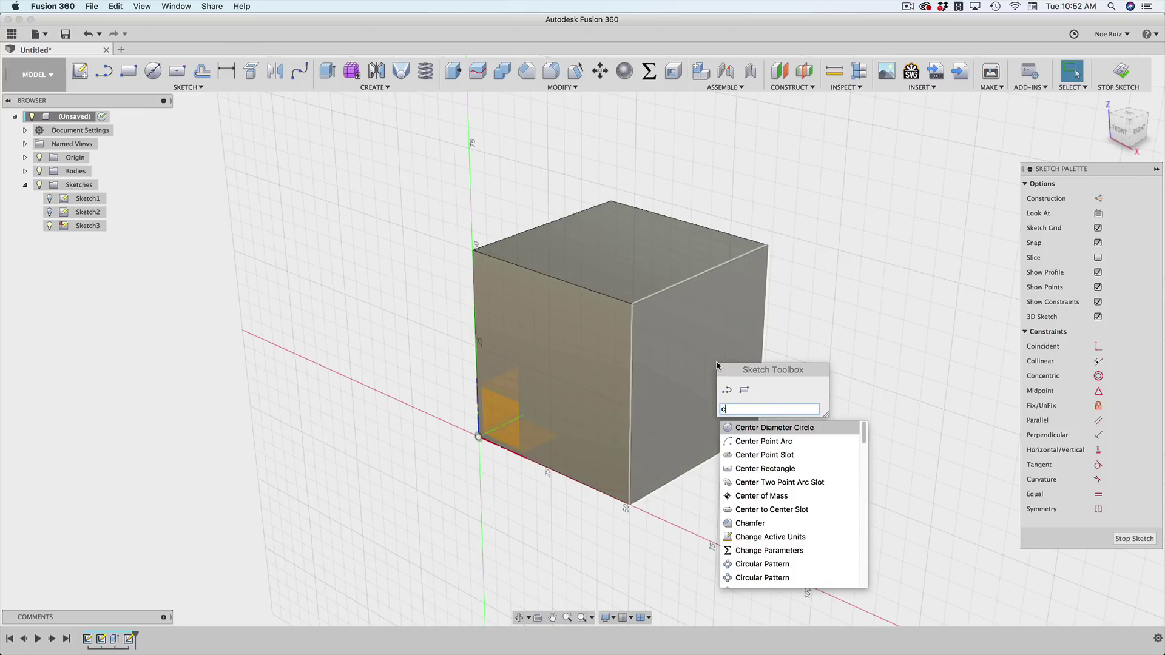
pyautogui.press('BackSpace')
pyautogui.write('inc')
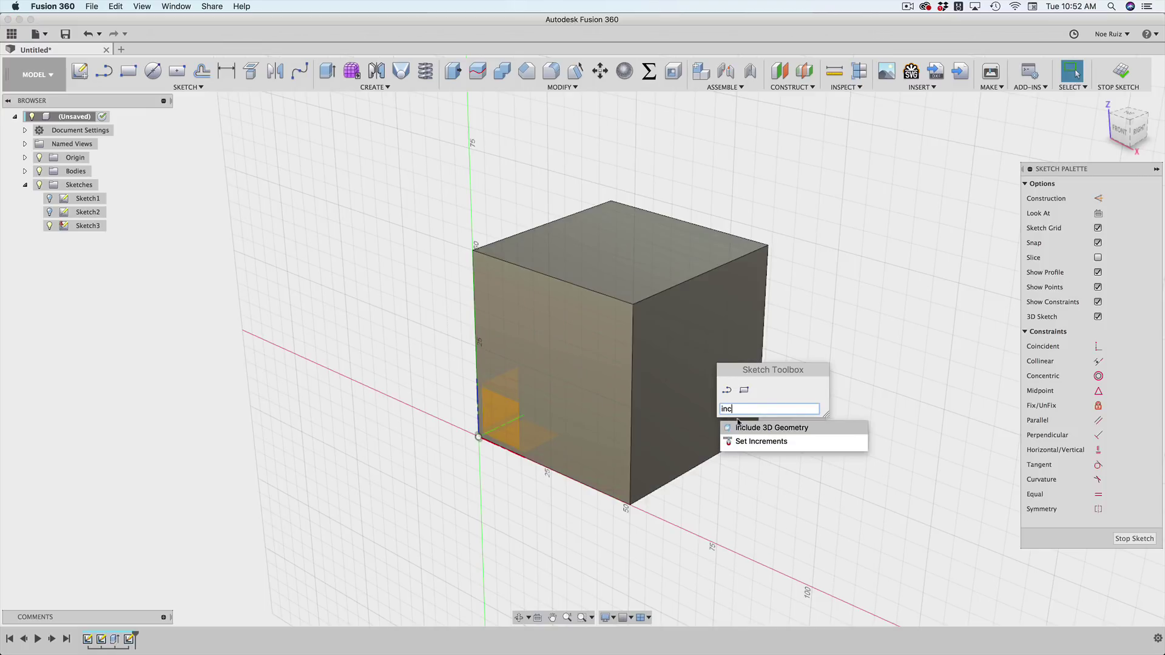
pyautogui.click(762, 428)
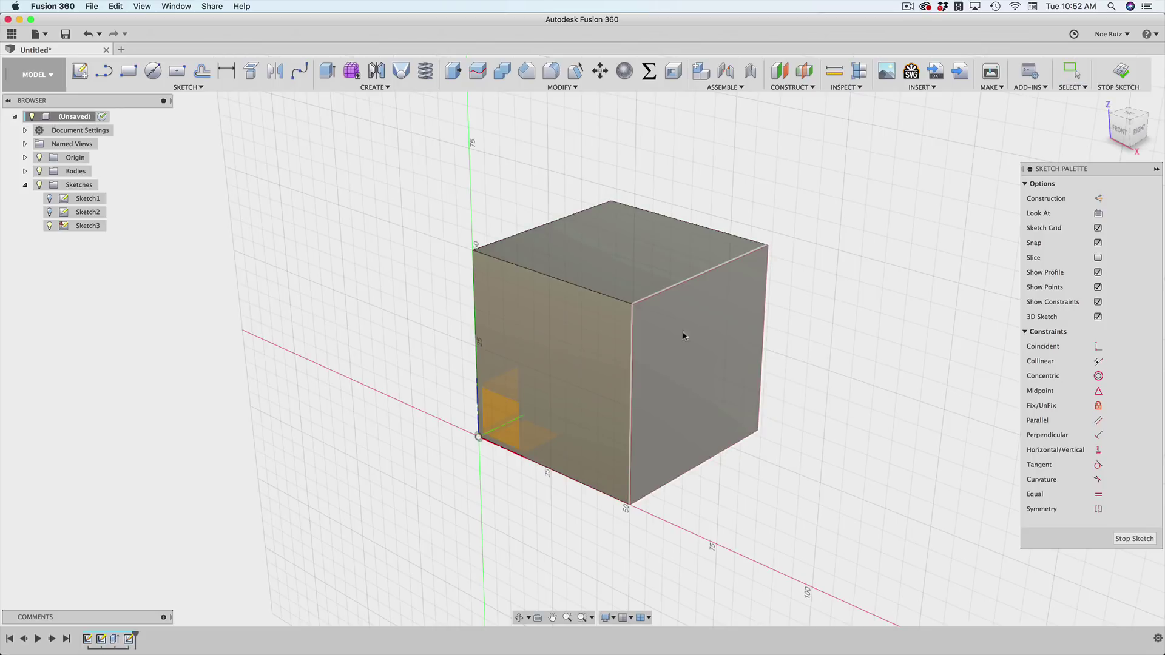
pyautogui.click(634, 264)
pyautogui.click(696, 354)
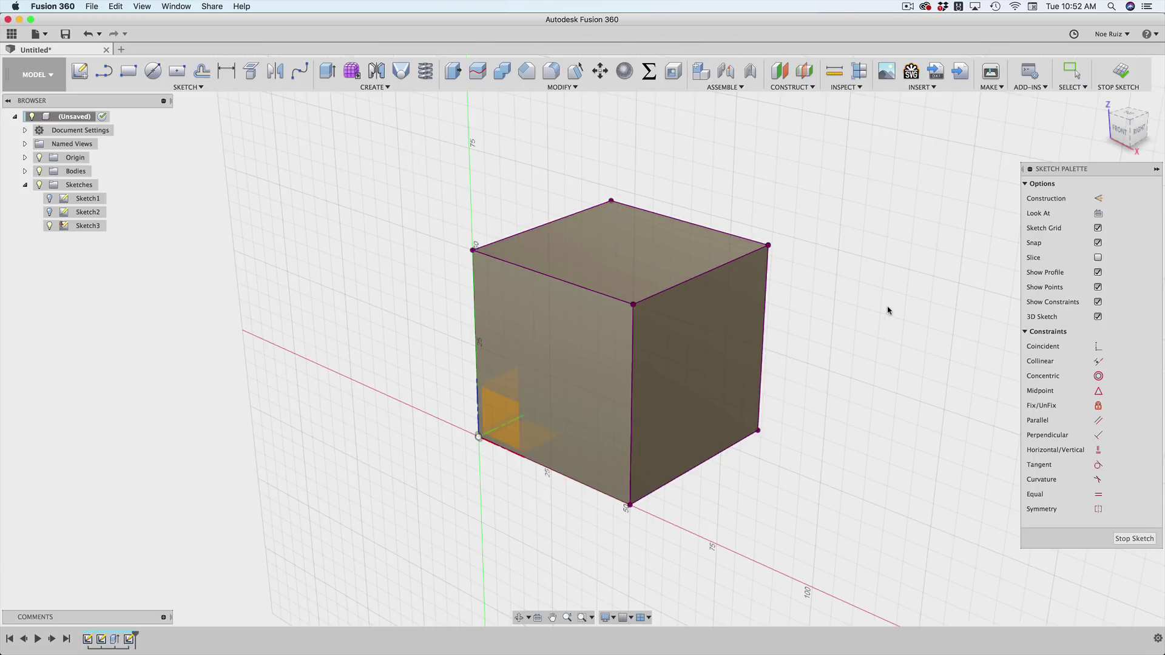
# Hide Body1 to leave only the included 3D sketch geometry showing, and finish the sketch.
pyautogui.click(25, 171)
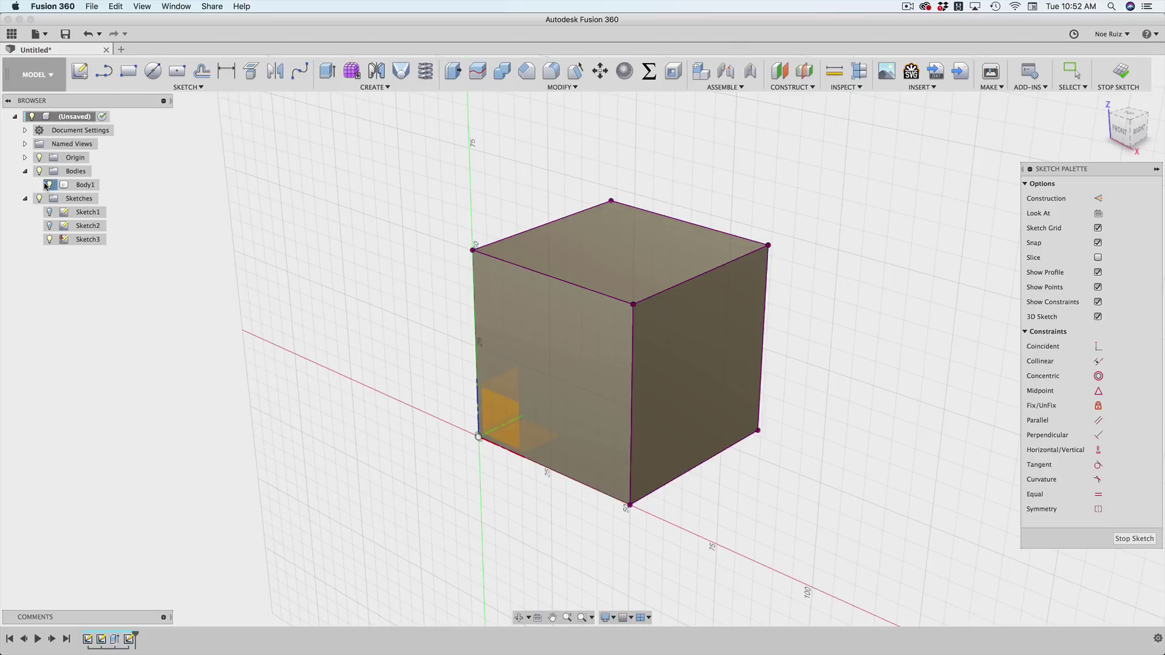
pyautogui.click(48, 186)
pyautogui.moveTo(348, 322)
pyautogui.keyDown('shift'); pyautogui.mouseDown(button='middle')
pyautogui.moveTo(354, 285)
pyautogui.moveTo(408, 317)
pyautogui.moveTo(495, 329)
pyautogui.moveTo(617, 260)
pyautogui.moveTo(655, 325)
pyautogui.moveTo(709, 324)
pyautogui.moveTo(663, 357)
pyautogui.moveTo(616, 319)
pyautogui.moveTo(588, 271)
pyautogui.moveTo(537, 225)
pyautogui.moveTo(593, 224)
pyautogui.moveTo(603, 299)
pyautogui.moveTo(661, 328)
pyautogui.moveTo(709, 318)
pyautogui.moveTo(715, 333)
pyautogui.mouseUp(button='middle'); pyautogui.keyUp('shift')
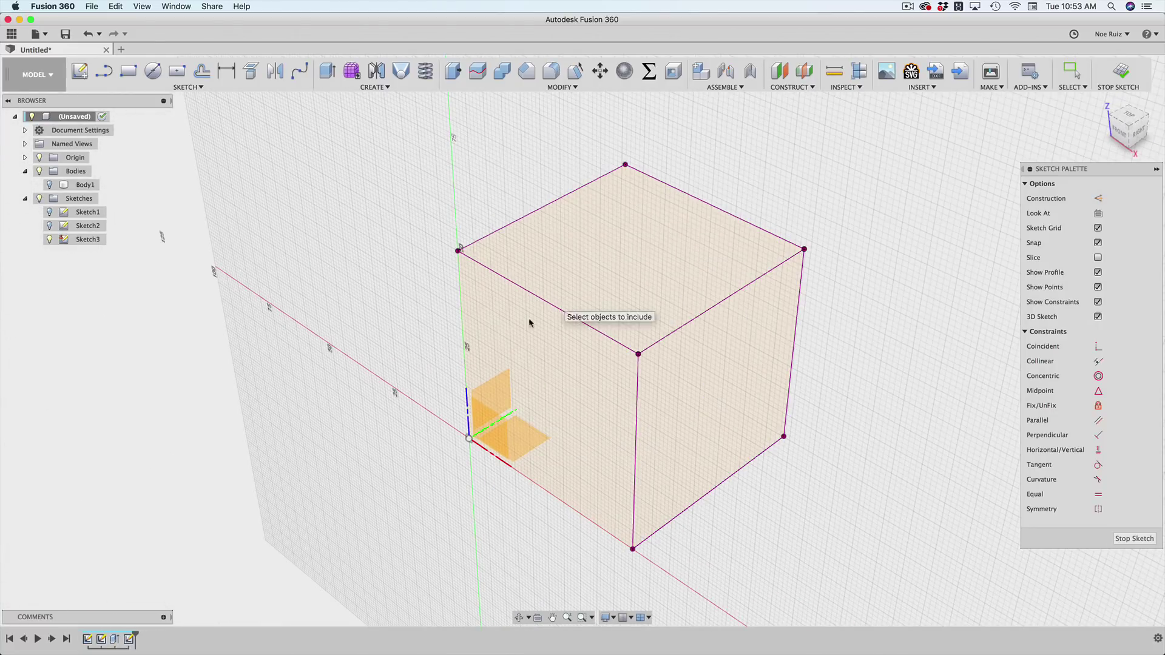
pyautogui.scroll(-3, 499, 414)
pyautogui.keyDown('shift'); pyautogui.moveTo(814, 438); pyautogui.dragTo(730, 390, button='middle'); pyautogui.keyUp('shift')
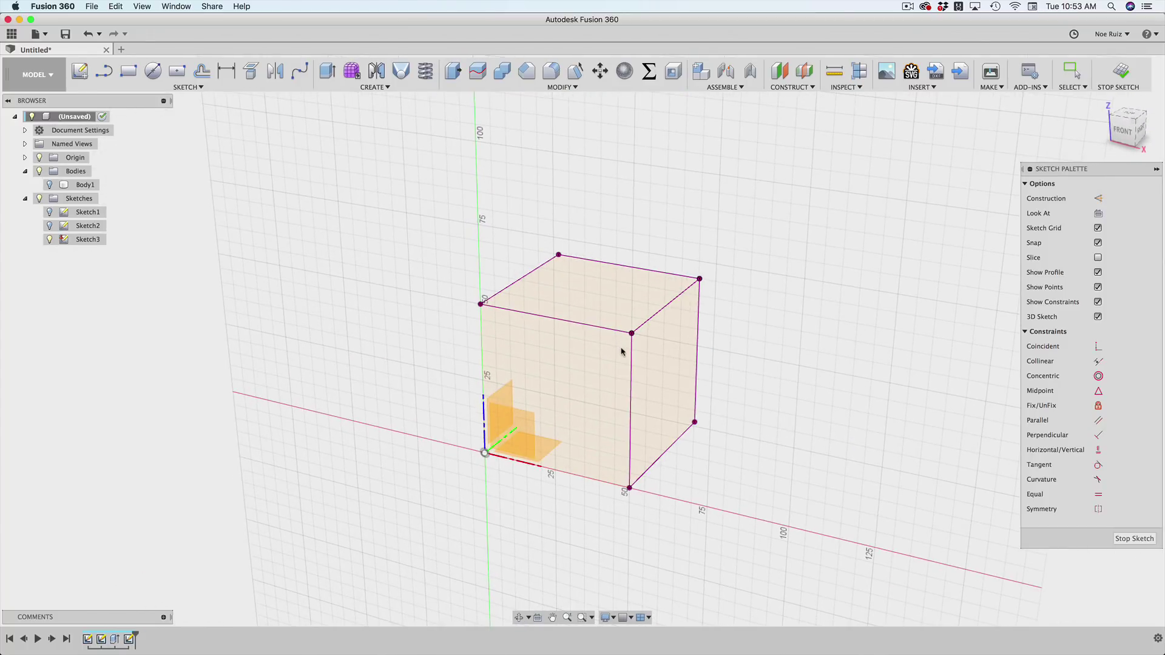
pyautogui.click(1122, 73)
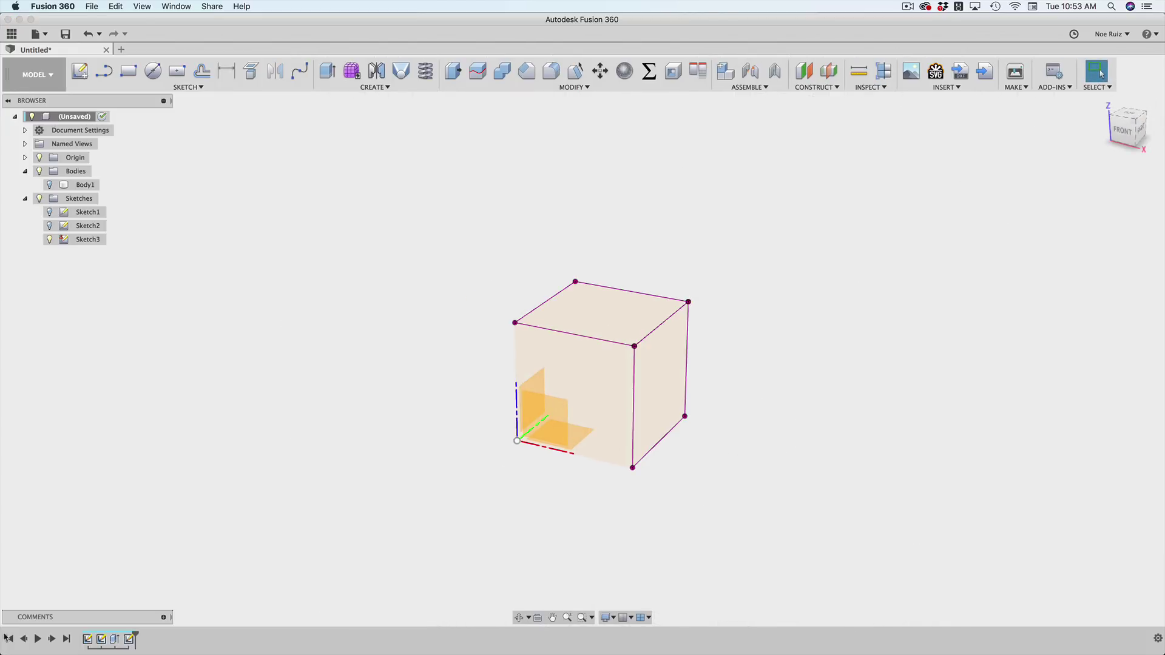
# Reopen the 3D sketch and start a fit point spline on the cube's front face, passing through the vertical edge shared with the right face.
pyautogui.doubleClick(131, 639)
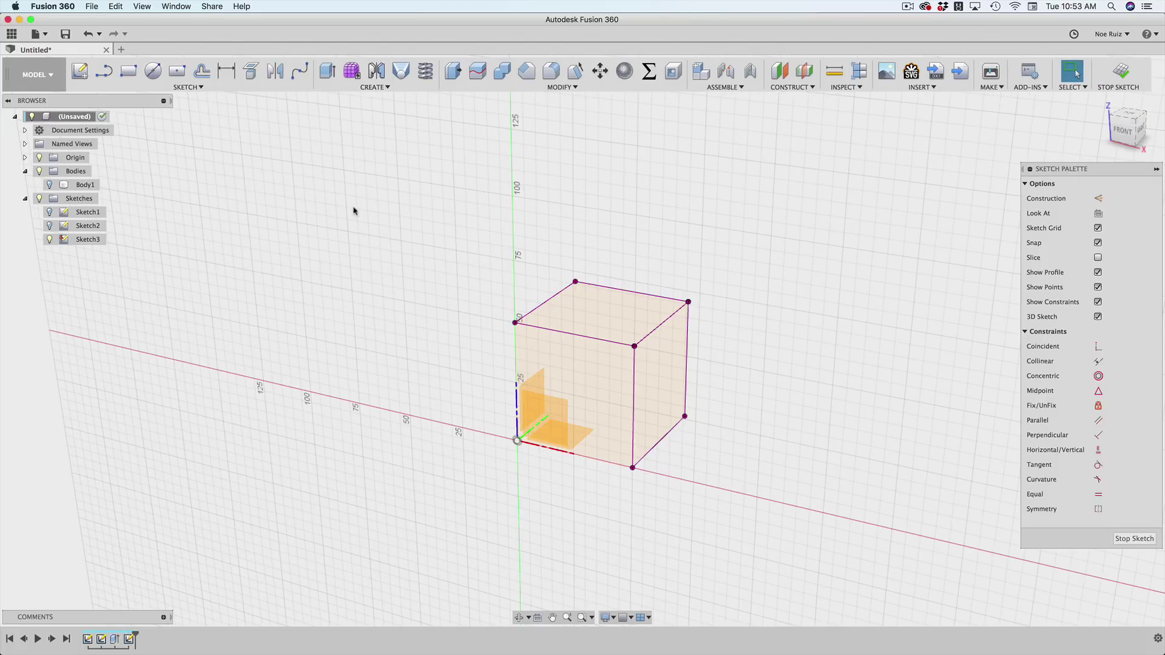
pyautogui.click(301, 72)
pyautogui.keyDown('shift'); pyautogui.moveTo(484, 342); pyautogui.dragTo(624, 383, button='middle'); pyautogui.keyUp('shift')
pyautogui.scroll(5, 624, 382)
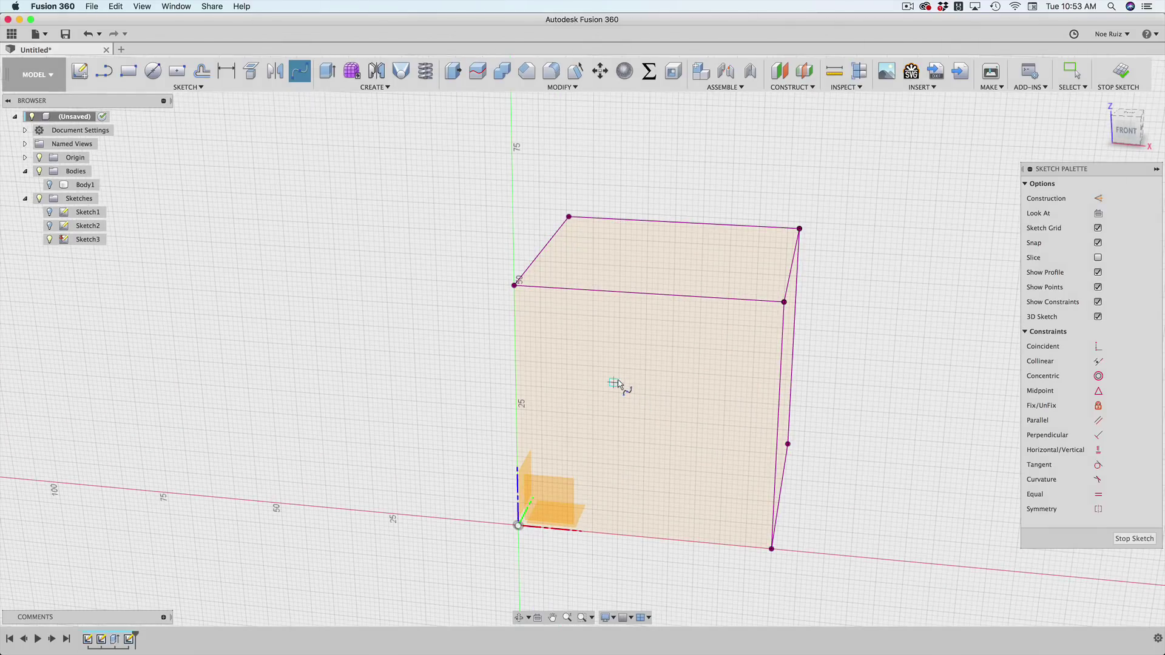
pyautogui.keyDown('shift'); pyautogui.moveTo(698, 408); pyautogui.dragTo(715, 361, button='middle'); pyautogui.keyUp('shift')
pyautogui.keyDown('shift'); pyautogui.moveTo(746, 403); pyautogui.dragTo(733, 452, button='middle'); pyautogui.keyUp('shift')
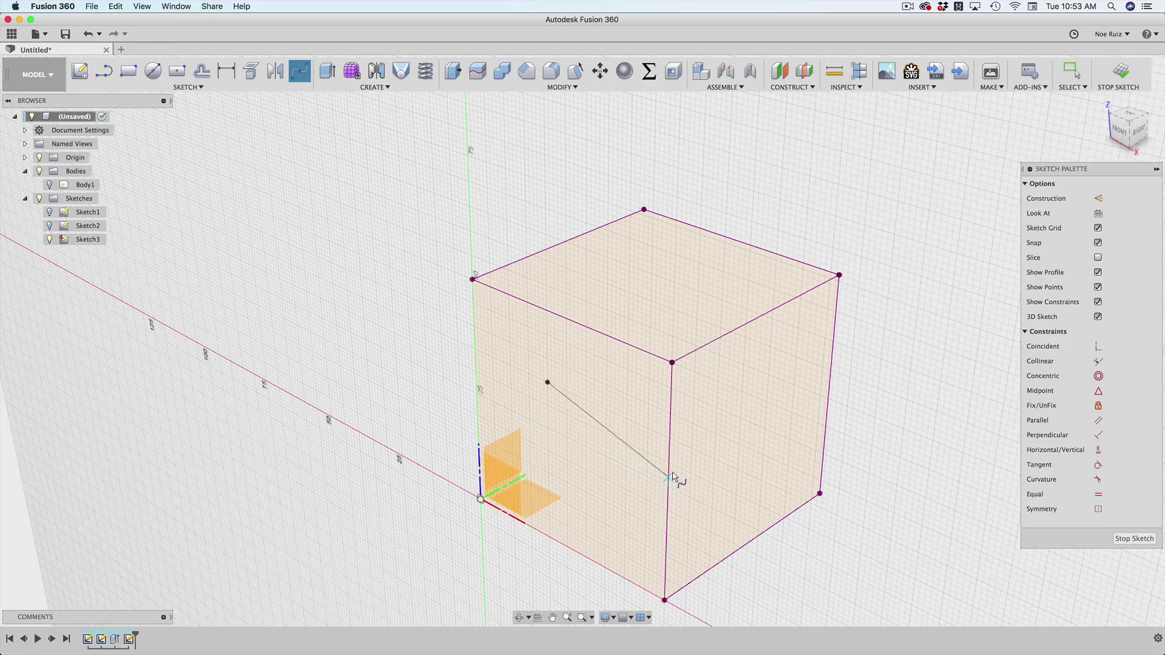
pyautogui.doubleClick(671, 413)
pyautogui.keyDown('shift'); pyautogui.moveTo(671, 412); pyautogui.dragTo(693, 388, button='middle'); pyautogui.keyUp('shift')
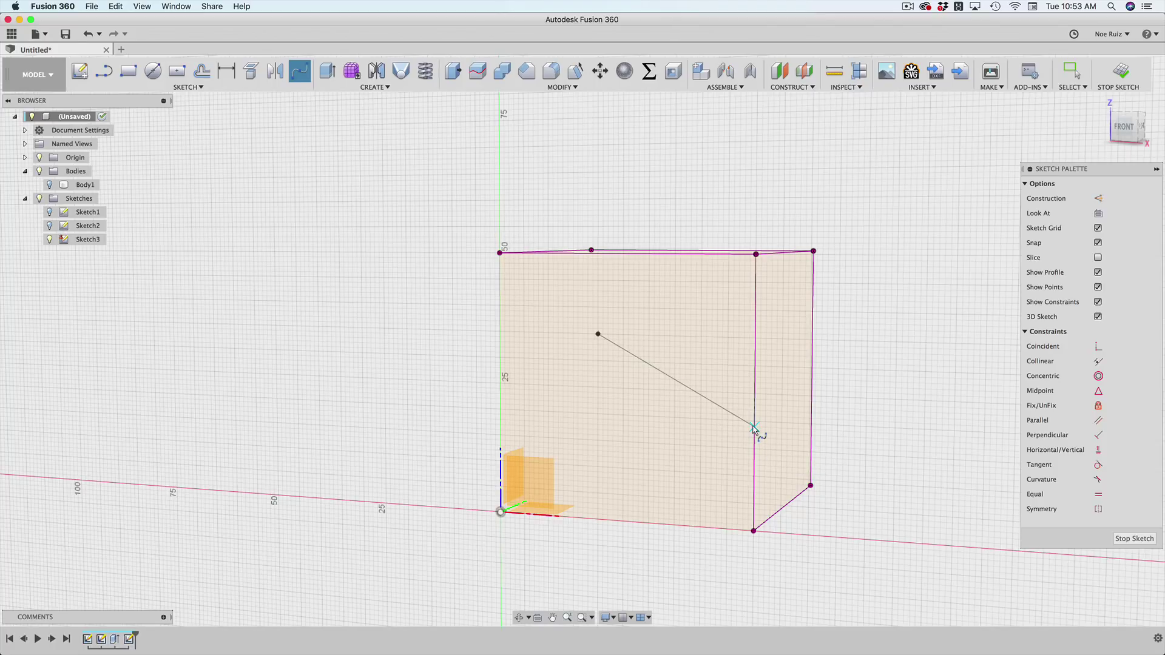
pyautogui.moveTo(792, 420)
pyautogui.keyDown('shift'); pyautogui.mouseDown(button='middle')
pyautogui.moveTo(730, 422)
pyautogui.moveTo(781, 423)
pyautogui.mouseUp(button='middle'); pyautogui.keyUp('shift')
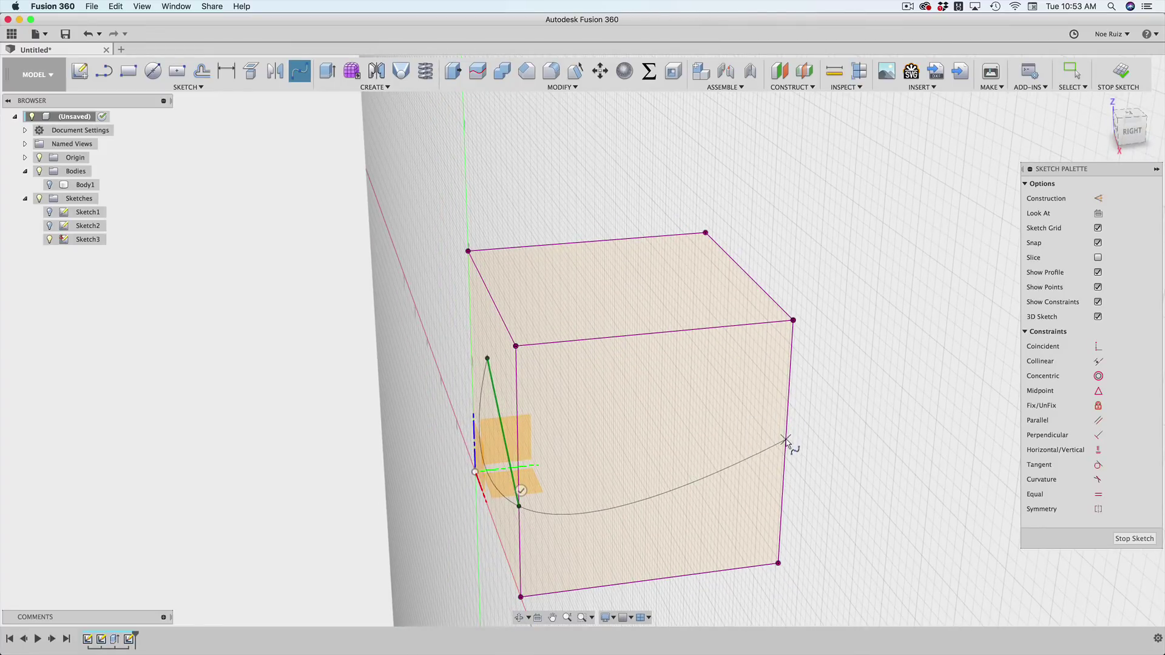
# Continue the spline through the right face's rear vertical edge and top edge, ending at the midpoint of the top face's opposite edge.
pyautogui.click(786, 440)
pyautogui.click(668, 338)
pyautogui.keyDown('shift'); pyautogui.moveTo(655, 356); pyautogui.dragTo(625, 267, button='middle'); pyautogui.keyUp('shift')
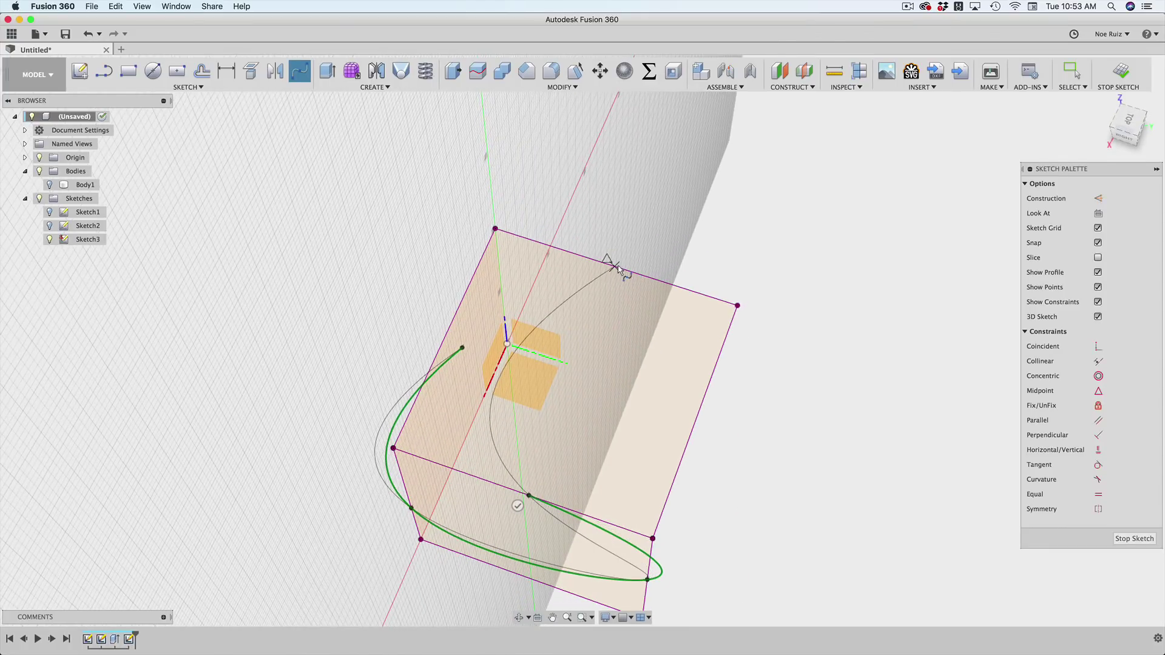
pyautogui.click(616, 267)
pyautogui.click(629, 291)
pyautogui.keyDown('shift'); pyautogui.moveTo(629, 291); pyautogui.dragTo(406, 331, button='middle'); pyautogui.keyUp('shift')
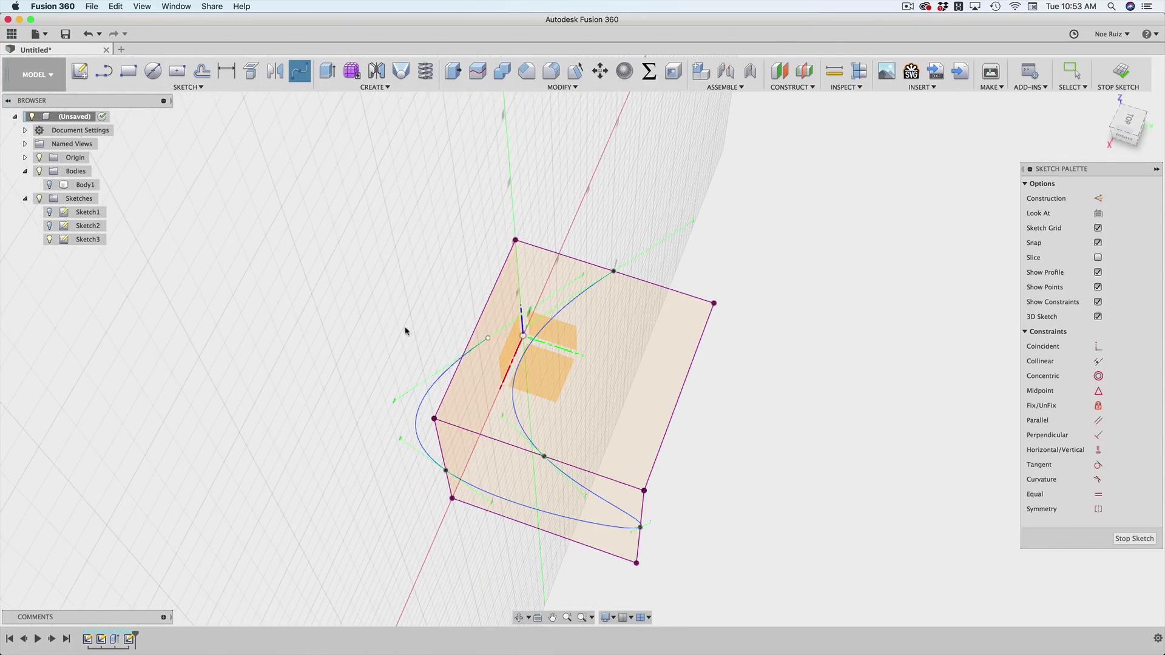
pyautogui.press('F6')
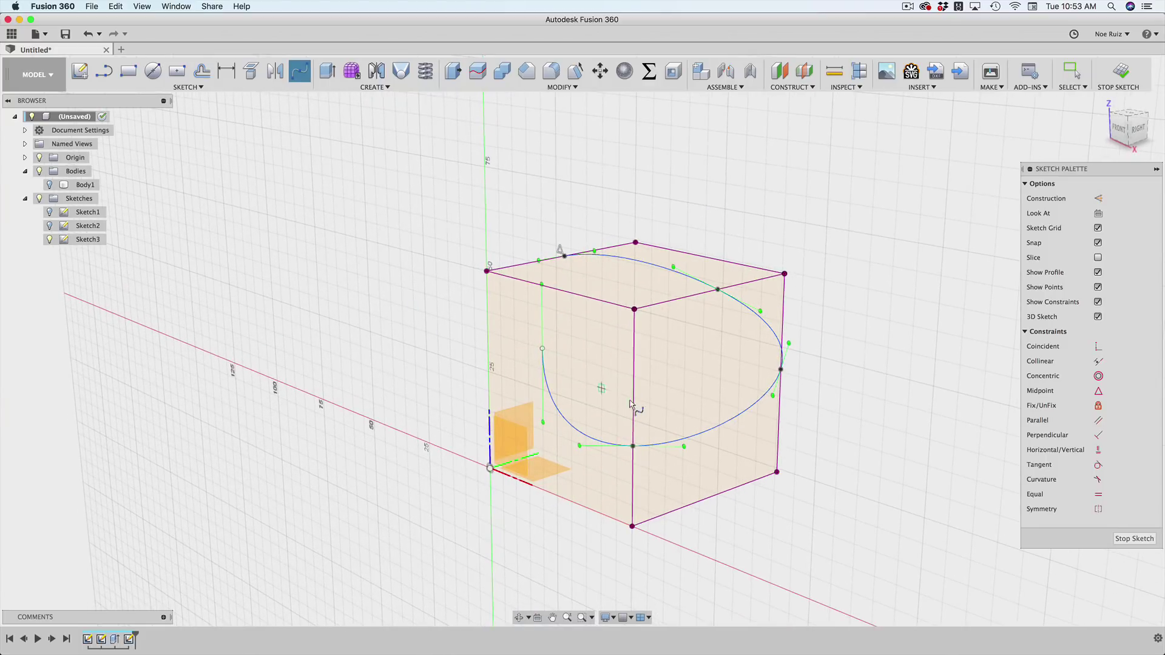
pyautogui.scroll(3, 631, 405)
pyautogui.press('Escape')
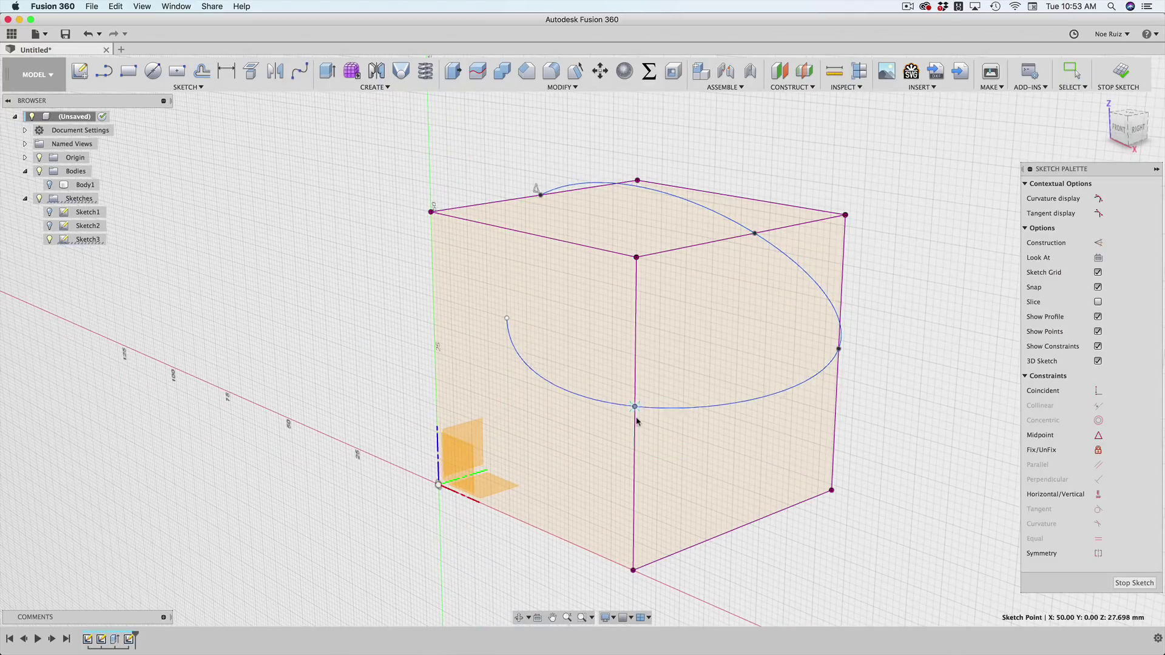
# Slide the spline's fit point down and back up the cube's front vertical edge to a height of about 27 mm.
pyautogui.moveTo(636, 420)
pyautogui.mouseDown()
pyautogui.moveTo(642, 552)
pyautogui.moveTo(642, 428)
pyautogui.moveTo(640, 479)
pyautogui.moveTo(638, 435)
pyautogui.moveTo(636, 469)
pyautogui.mouseUp()
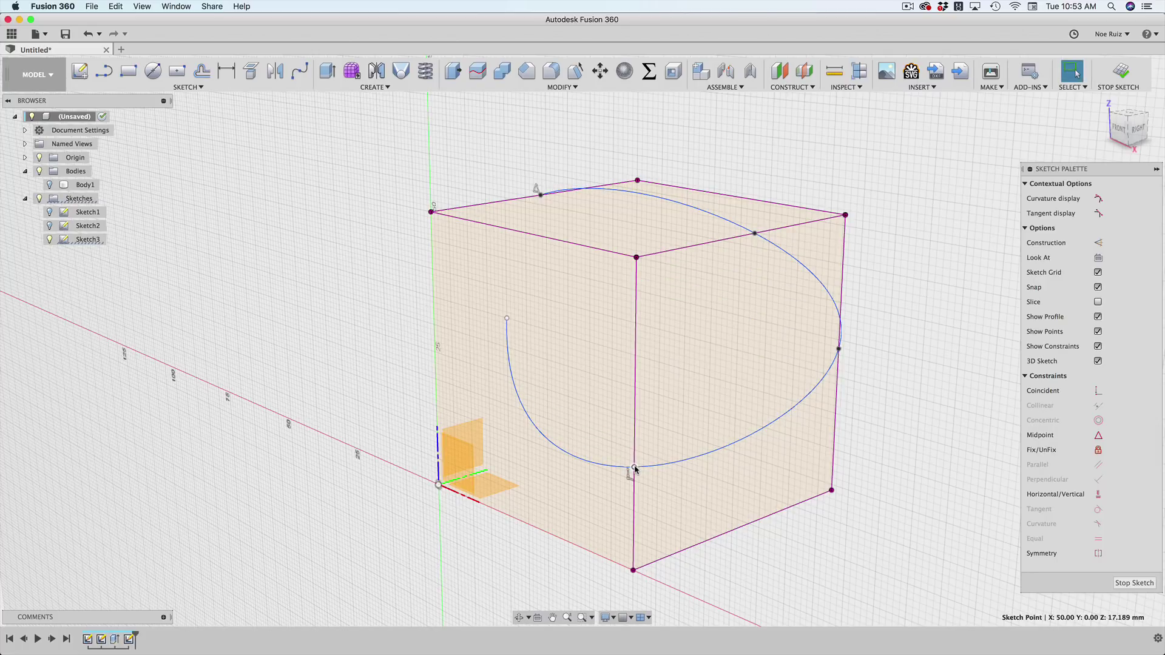
pyautogui.keyDown('shift'); pyautogui.moveTo(752, 442); pyautogui.dragTo(551, 503, button='middle'); pyautogui.keyUp('shift')
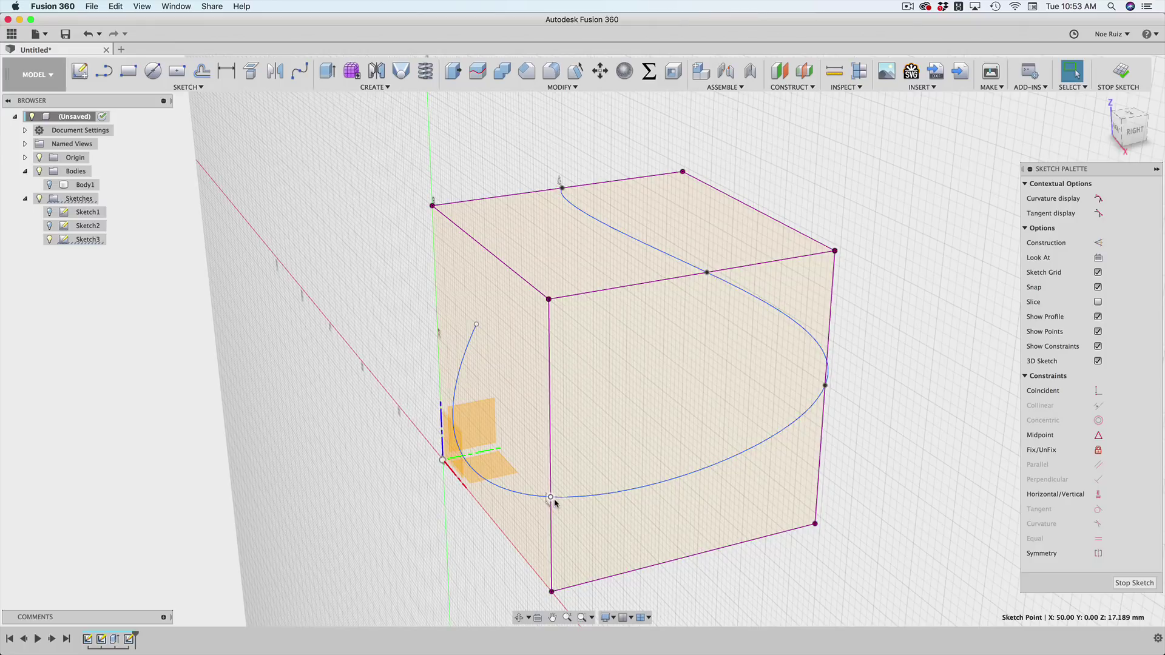
pyautogui.moveTo(550, 499)
pyautogui.mouseDown()
pyautogui.moveTo(564, 473)
pyautogui.moveTo(548, 421)
pyautogui.moveTo(550, 459)
pyautogui.mouseUp()
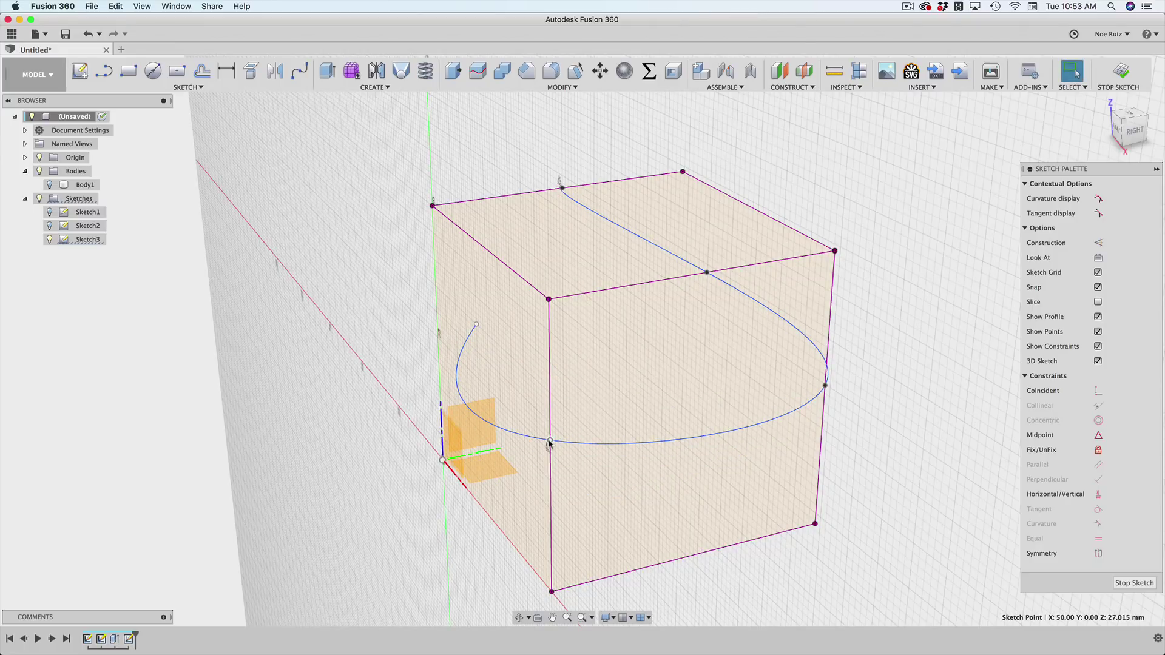
pyautogui.keyDown('shift'); pyautogui.moveTo(582, 442); pyautogui.dragTo(645, 447, button='middle'); pyautogui.keyUp('shift')
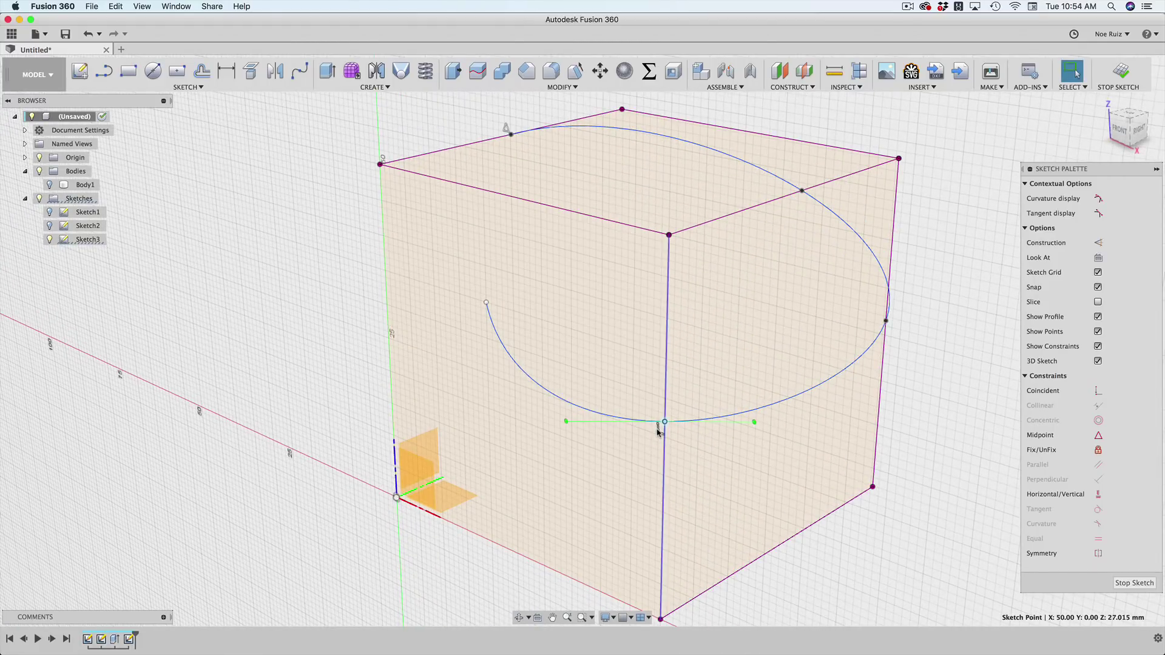
# Try to move the fit point off the front vertical edge by about -2.9 mm in X and -6.5 mm in Z from the top view.
pyautogui.press('Escape')
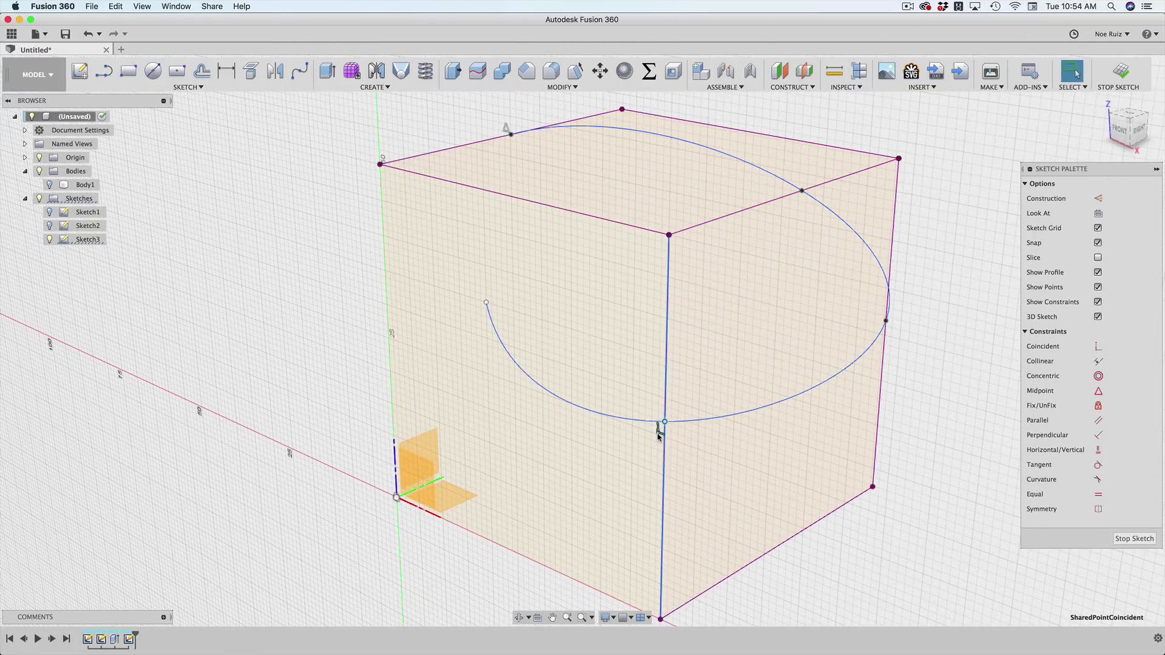
pyautogui.click(664, 421)
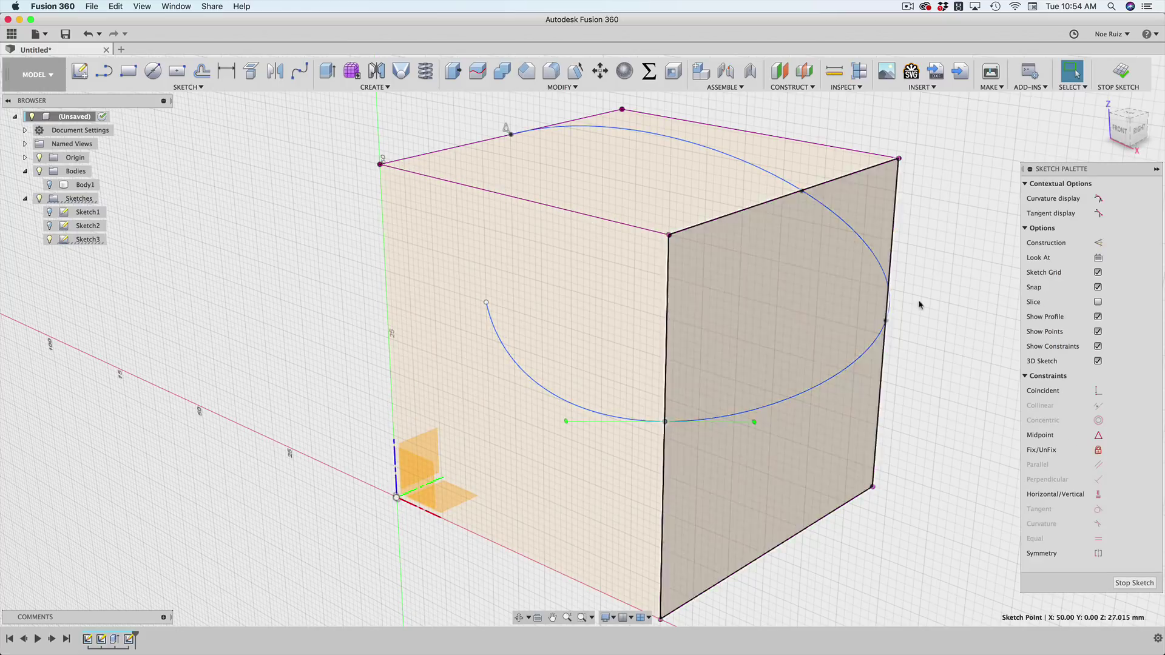
pyautogui.click(1129, 116)
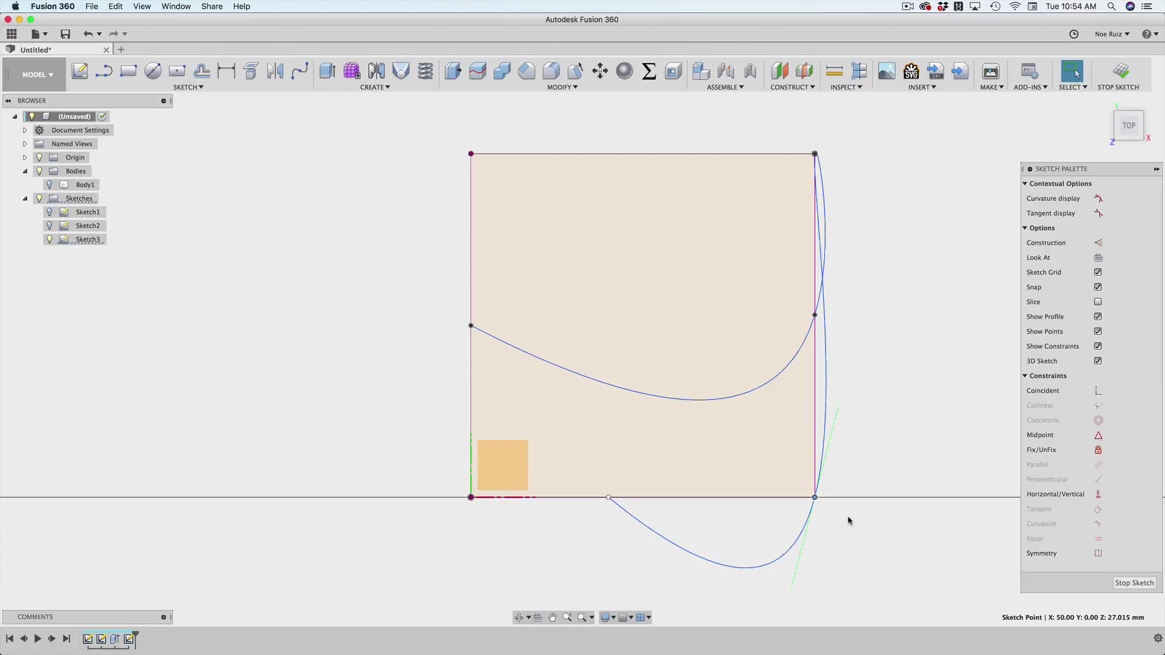
pyautogui.press('m')
pyautogui.moveTo(829, 509); pyautogui.dragTo(810, 466)
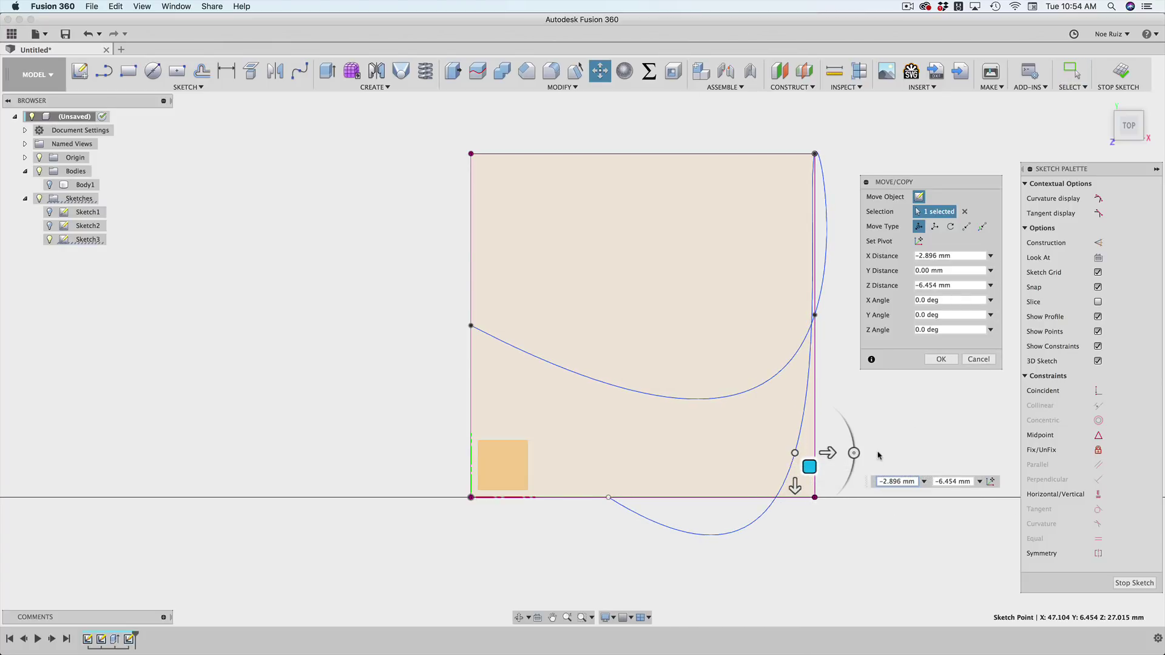
pyautogui.click(979, 359)
# Move the front-edge fit point's tangent handle 4.245 mm in X and 6.33 mm in Z, and finish the sketch.
pyautogui.keyDown('shift'); pyautogui.moveTo(896, 487); pyautogui.dragTo(681, 475, button='middle'); pyautogui.keyUp('shift')
pyautogui.click(679, 480)
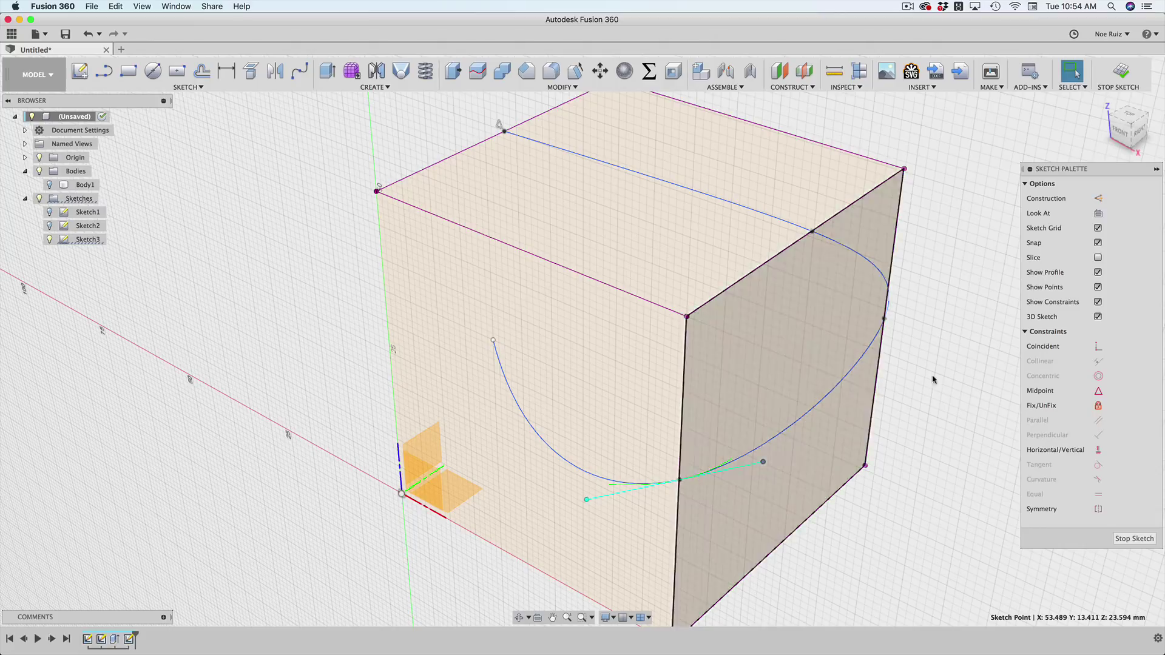
pyautogui.click(1123, 114)
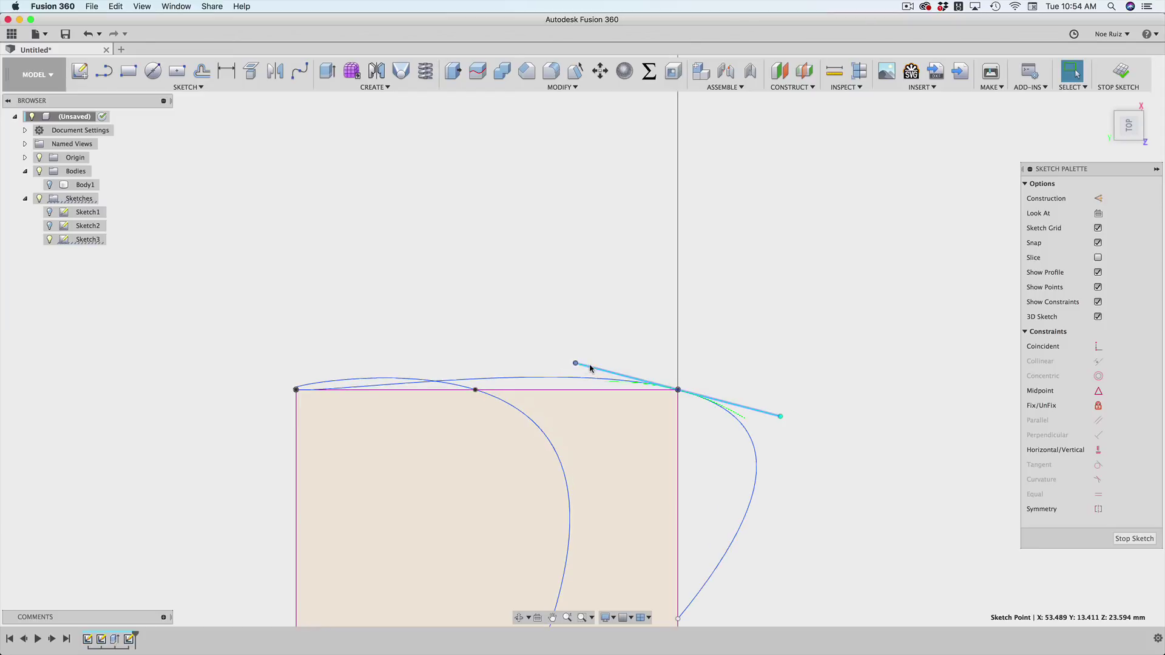
pyautogui.press('m')
pyautogui.moveTo(590, 351); pyautogui.dragTo(640, 318)
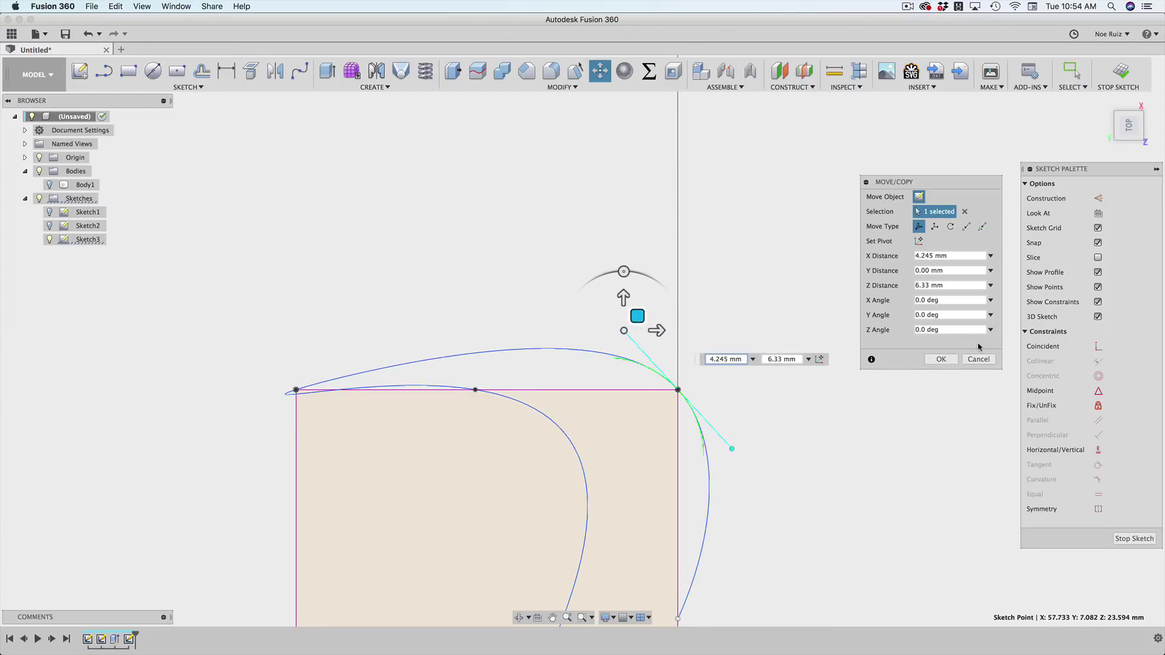
pyautogui.click(939, 359)
pyautogui.moveTo(850, 463)
pyautogui.keyDown('shift'); pyautogui.mouseDown(button='middle')
pyautogui.moveTo(793, 417)
pyautogui.moveTo(738, 406)
pyautogui.moveTo(850, 463)
pyautogui.moveTo(819, 434)
pyautogui.moveTo(733, 429)
pyautogui.moveTo(827, 416)
pyautogui.moveTo(795, 443)
pyautogui.moveTo(970, 202)
pyautogui.mouseUp(button='middle'); pyautogui.keyUp('shift')
pyautogui.click(1121, 72)
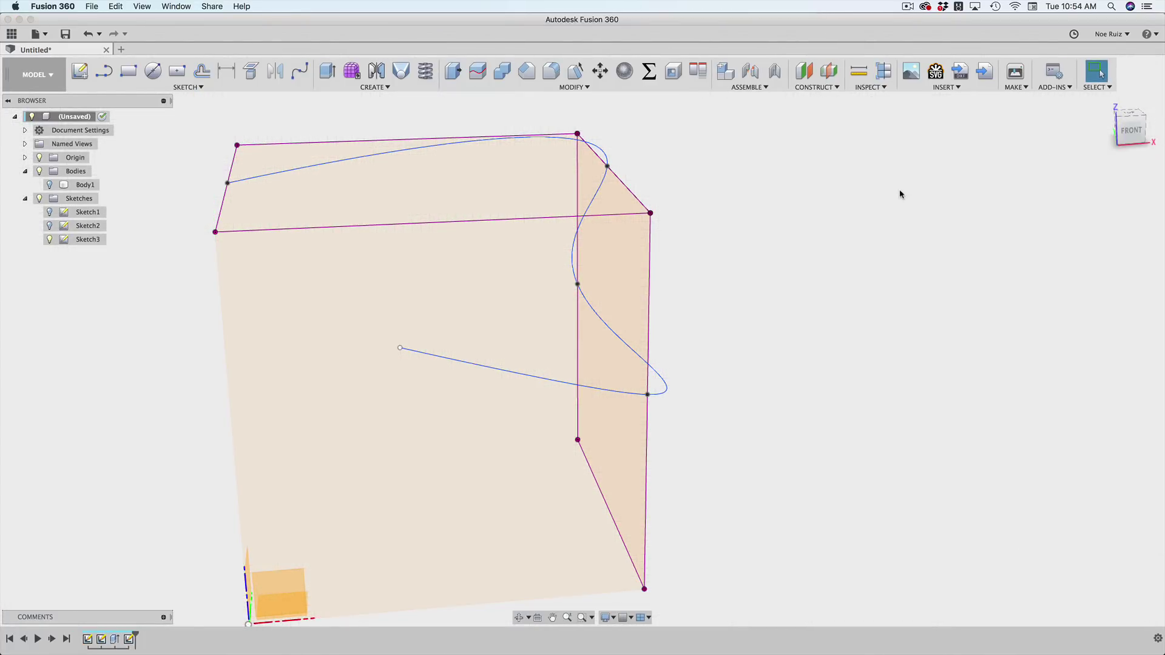
# Create a solid circular pipe along the spline as a new body, trying a 10 mm section size and settling on 6 mm.
pyautogui.write('spip')
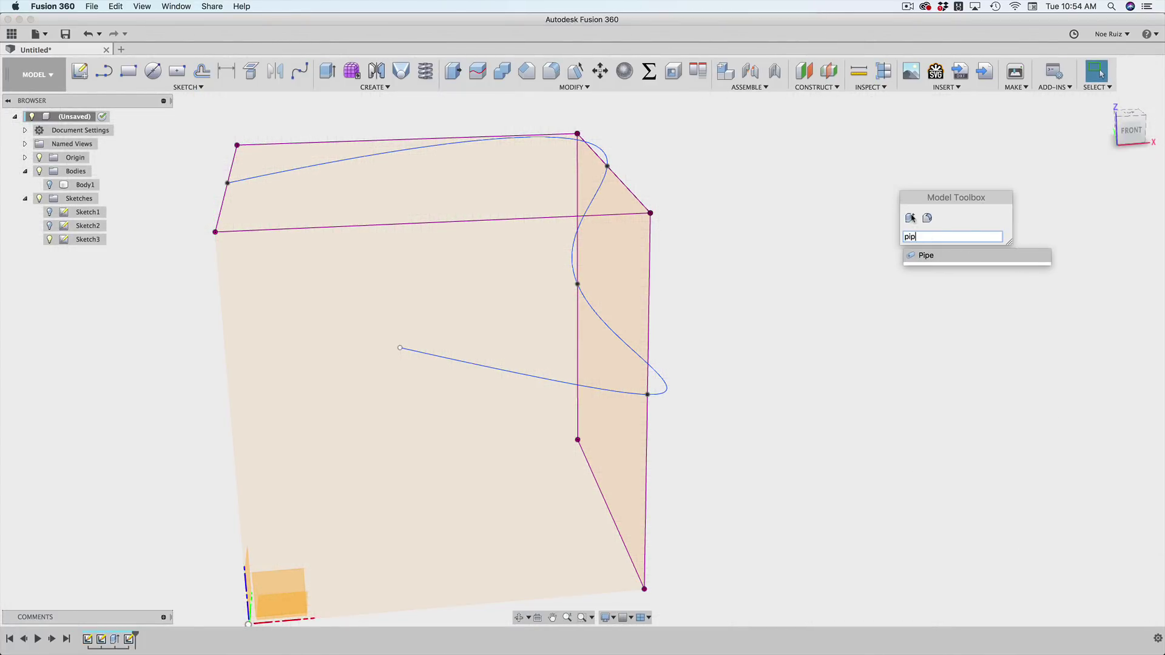
pyautogui.click(933, 259)
pyautogui.click(536, 373)
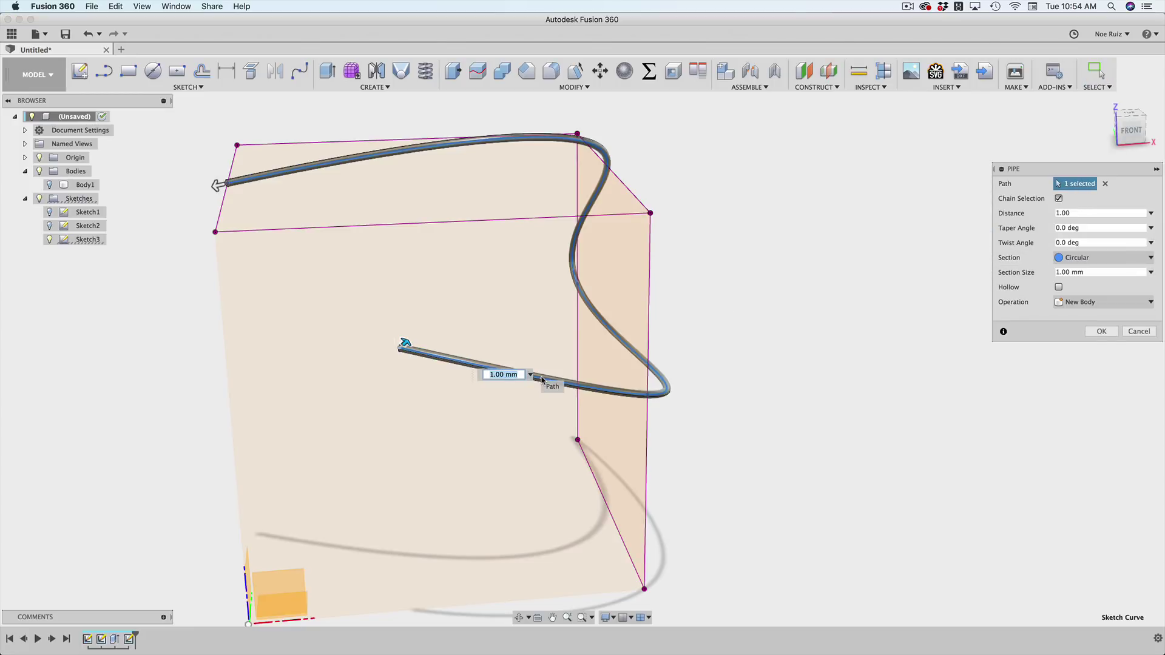
pyautogui.scroll(-2, 608, 391)
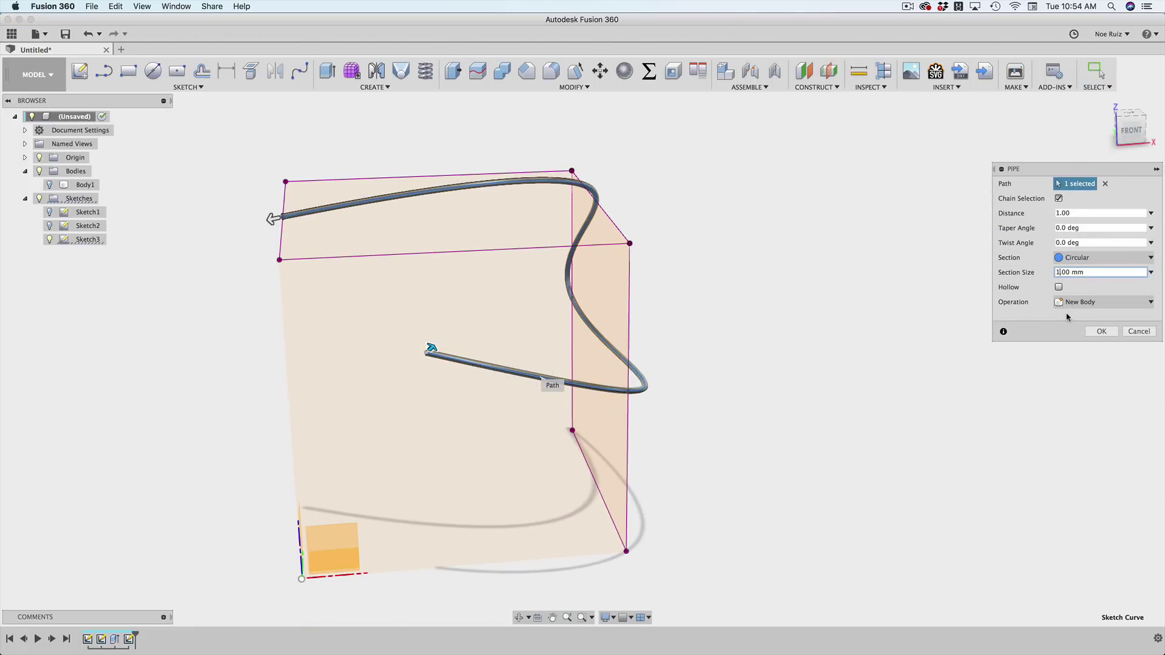
pyautogui.press('Return')
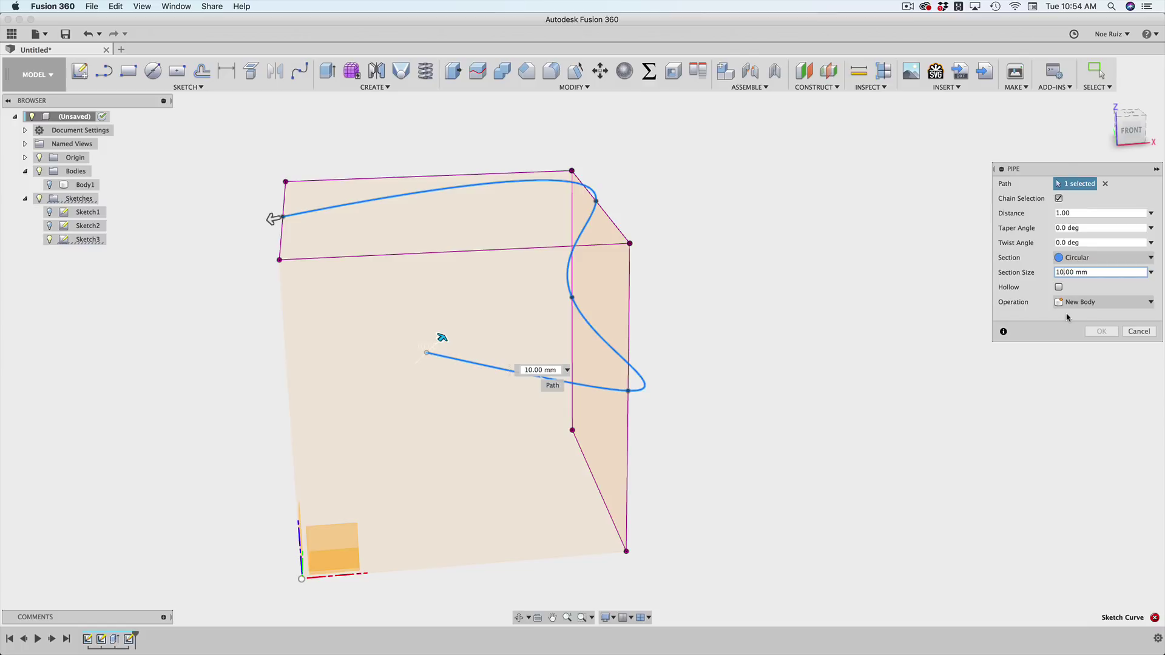
pyautogui.scroll(1, 1067, 316)
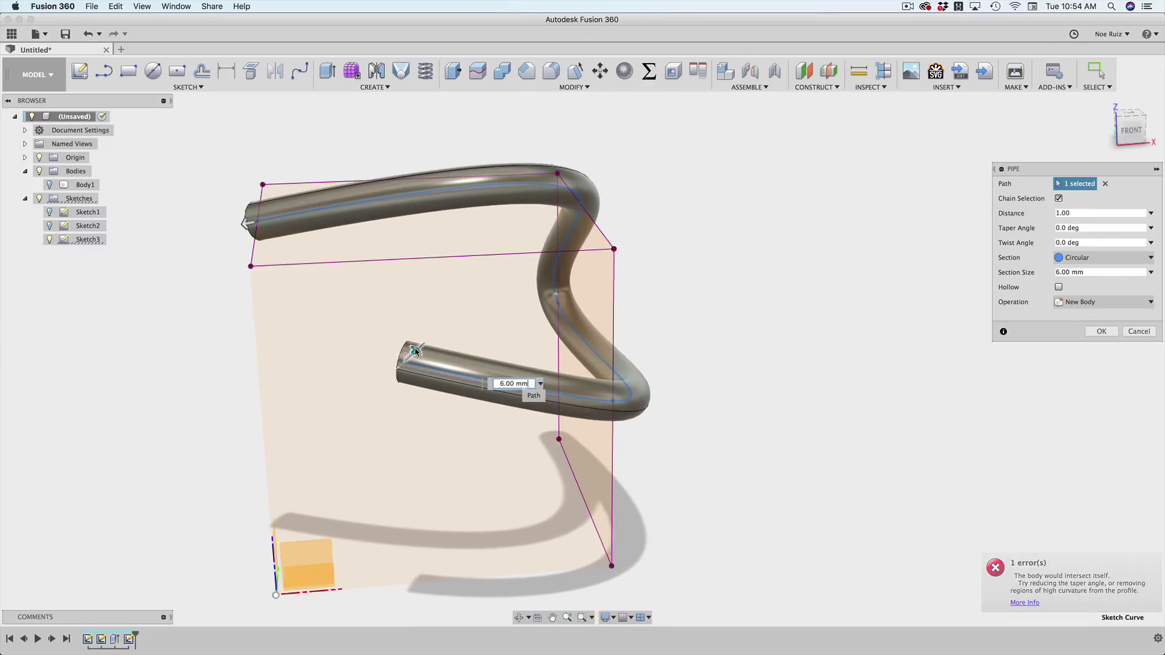
pyautogui.press('Return')
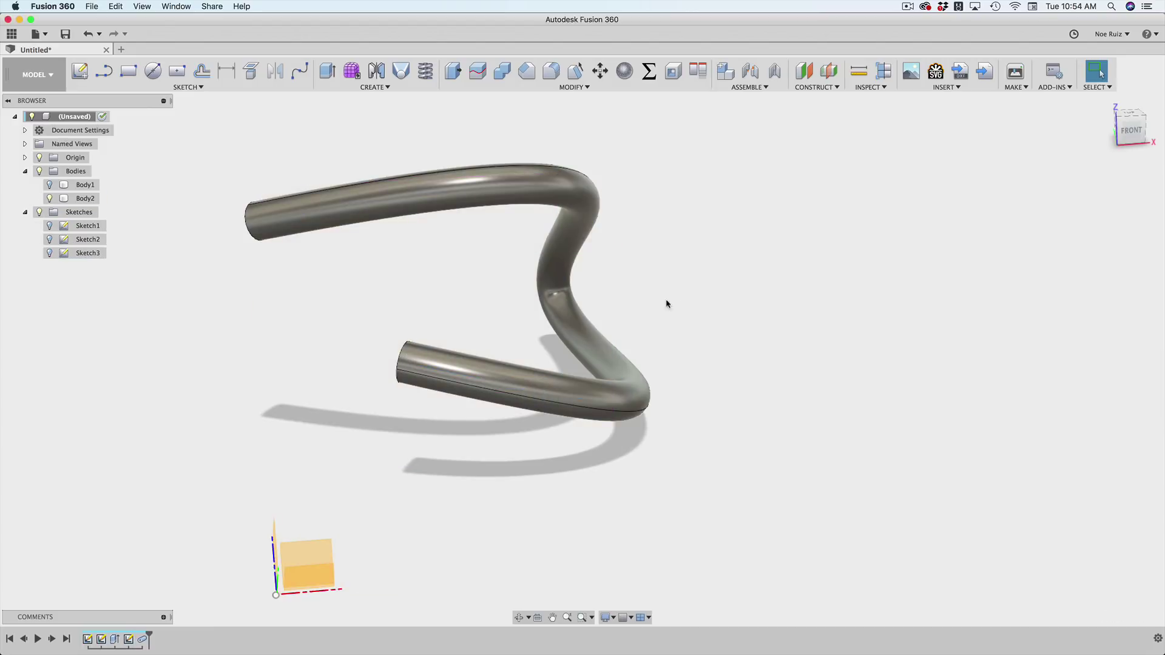
# Show Sketch3 again alongside the pipe body and inspect both from behind.
pyautogui.moveTo(665, 299)
pyautogui.keyDown('shift'); pyautogui.mouseDown(button='middle')
pyautogui.moveTo(621, 315)
pyautogui.moveTo(543, 277)
pyautogui.moveTo(481, 275)
pyautogui.moveTo(393, 314)
pyautogui.moveTo(383, 259)
pyautogui.moveTo(458, 252)
pyautogui.moveTo(577, 301)
pyautogui.moveTo(664, 271)
pyautogui.moveTo(716, 326)
pyautogui.mouseUp(button='middle'); pyautogui.keyUp('shift')
pyautogui.press('Escape')
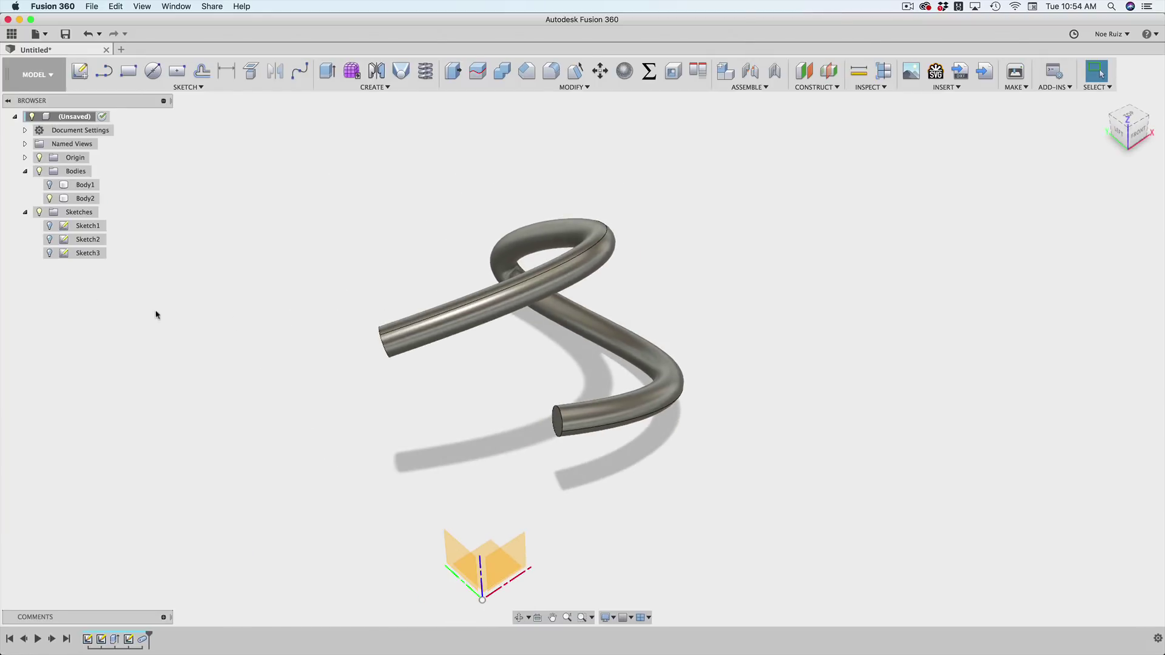
pyautogui.click(49, 226)
pyautogui.click(49, 226)
pyautogui.click(50, 253)
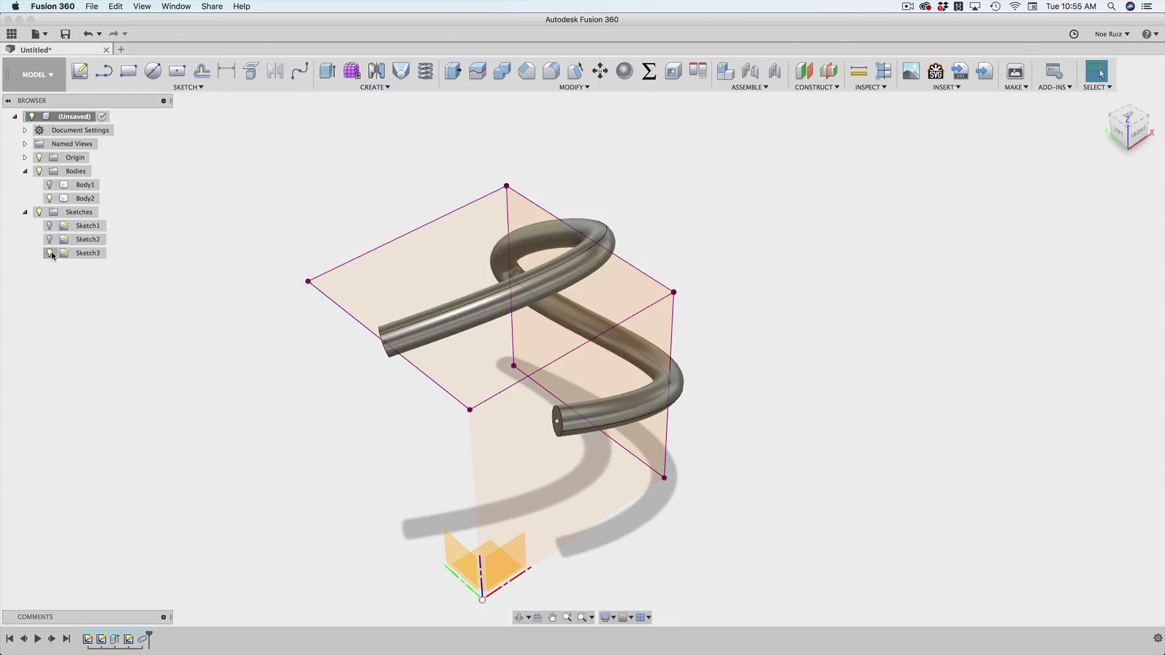
pyautogui.moveTo(266, 373)
pyautogui.keyDown('shift'); pyautogui.mouseDown(button='middle')
pyautogui.moveTo(425, 402)
pyautogui.moveTo(442, 395)
pyautogui.moveTo(497, 427)
pyautogui.mouseUp(button='middle'); pyautogui.keyUp('shift')
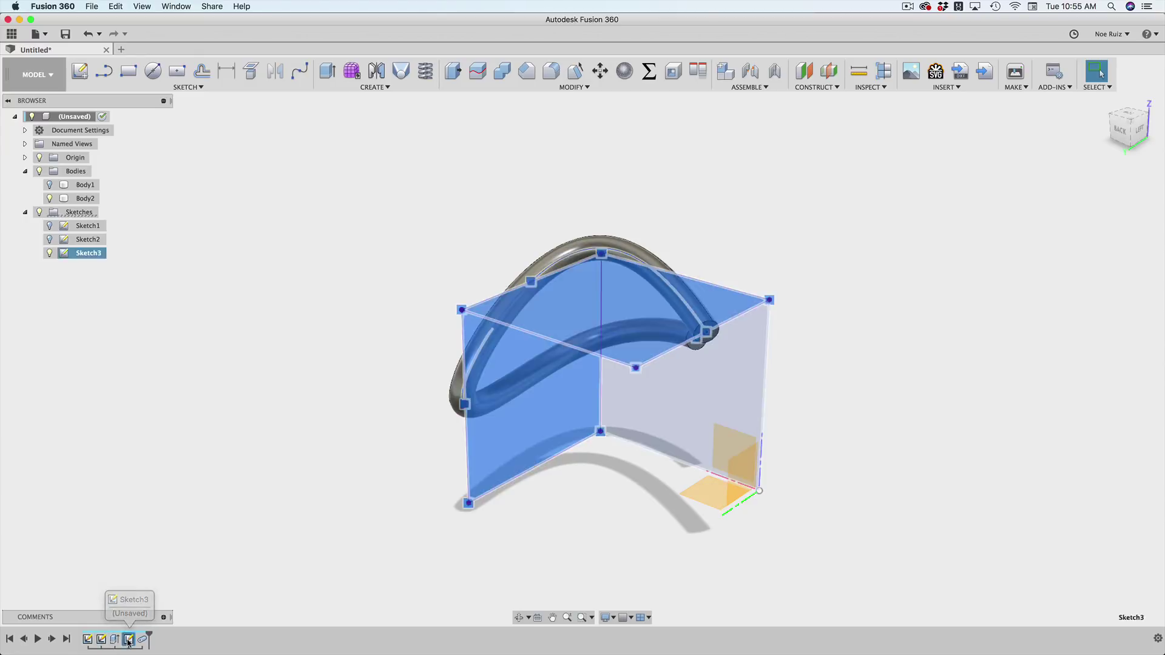
# Open and close Sketch3, open Sketch2 for editing, and dimension one side of the square at 75 mm.
pyautogui.doubleClick(128, 640)
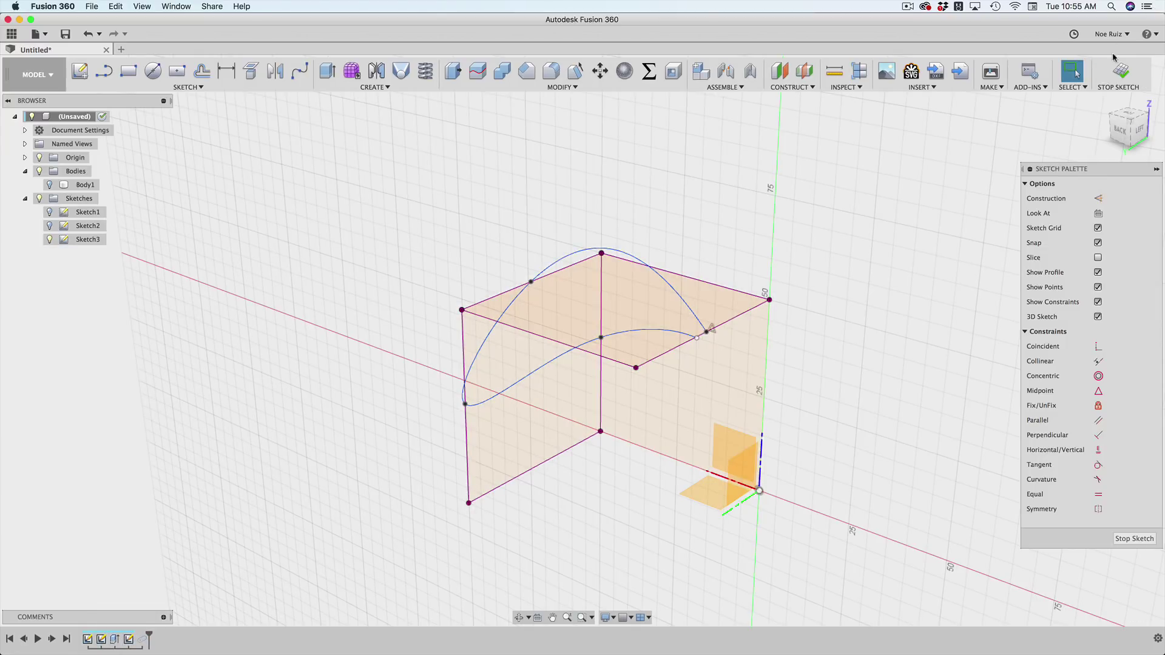
pyautogui.click(1119, 72)
pyautogui.doubleClick(101, 639)
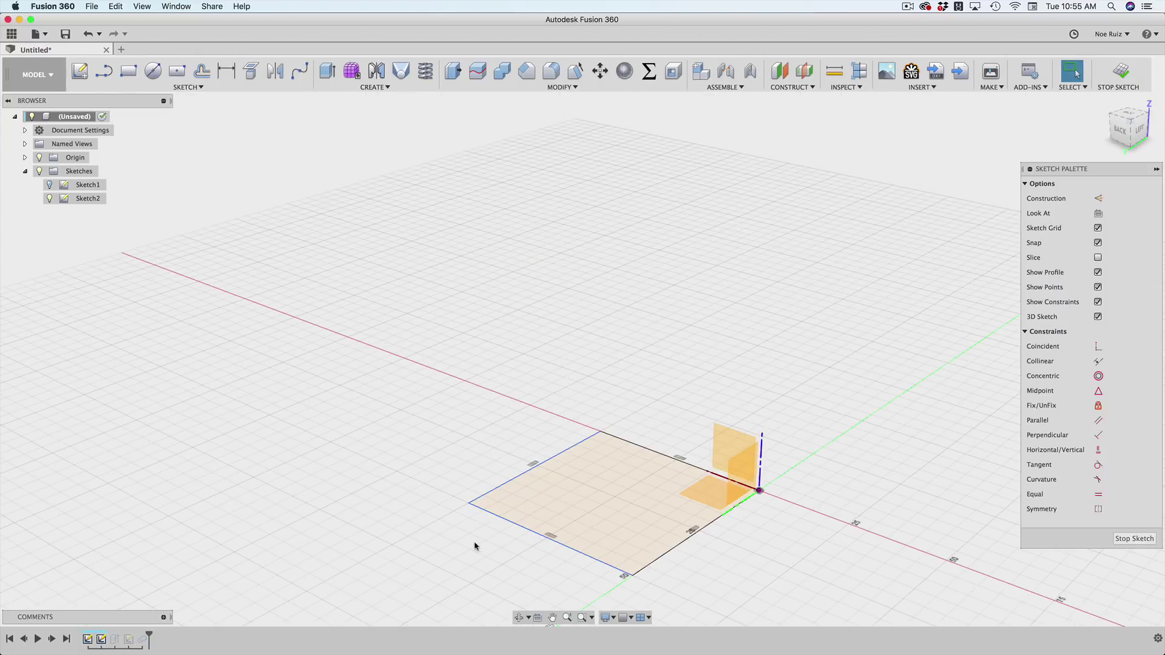
pyautogui.click(474, 461)
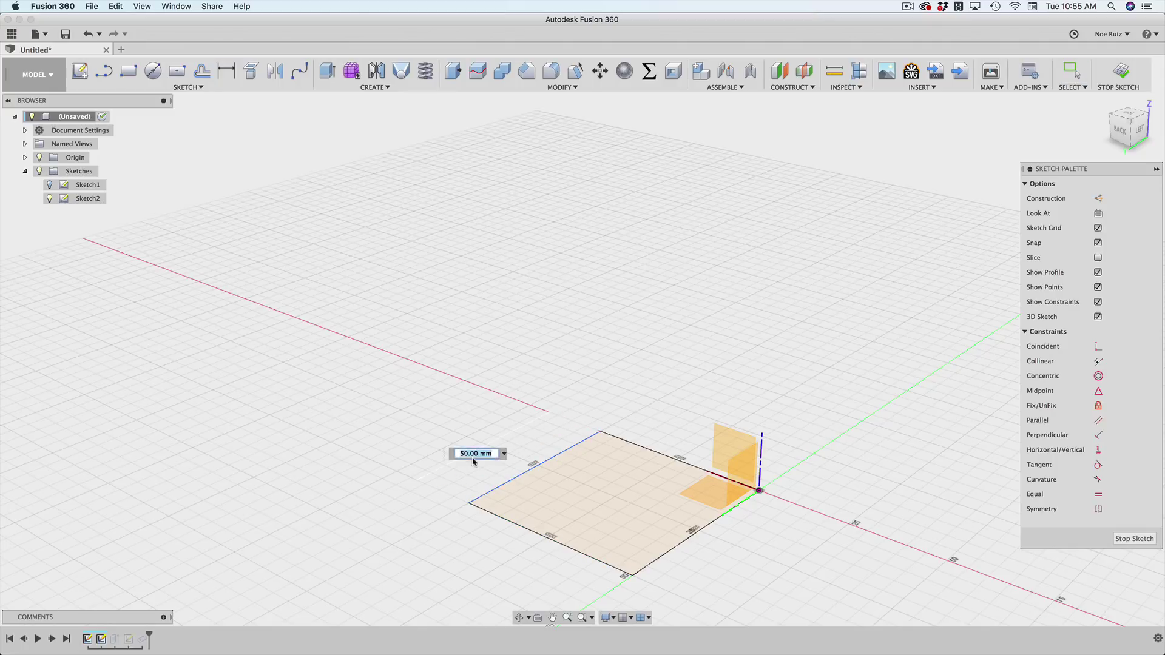
pyautogui.press('Return')
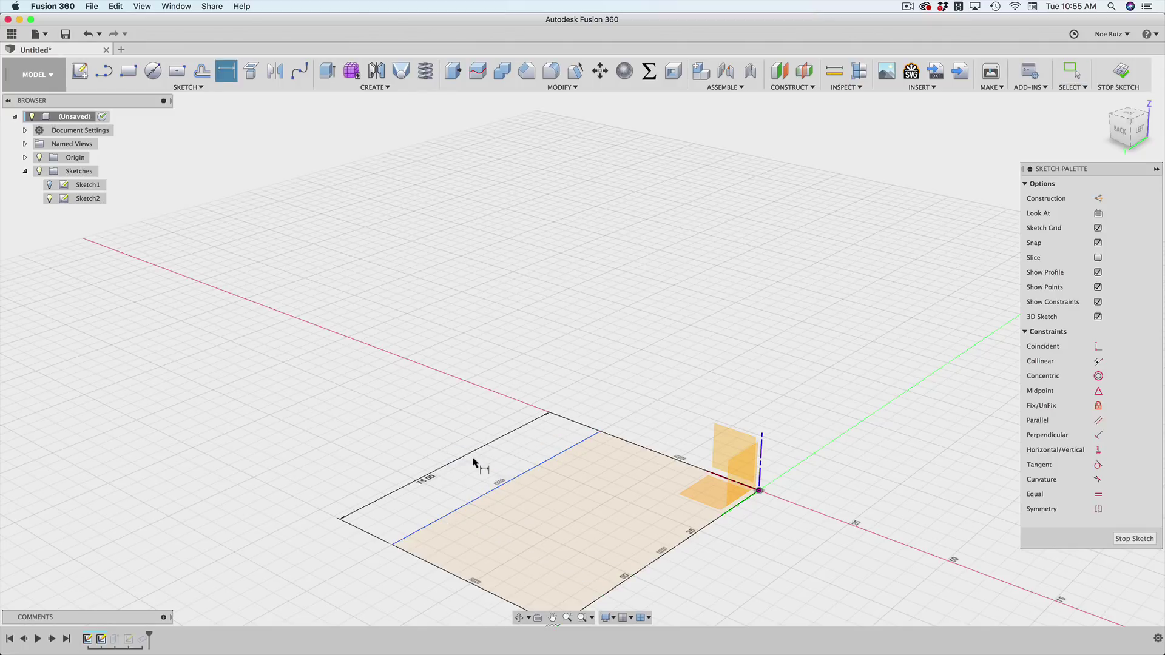
pyautogui.moveTo(494, 530); pyautogui.dragTo(492, 483, button='middle')
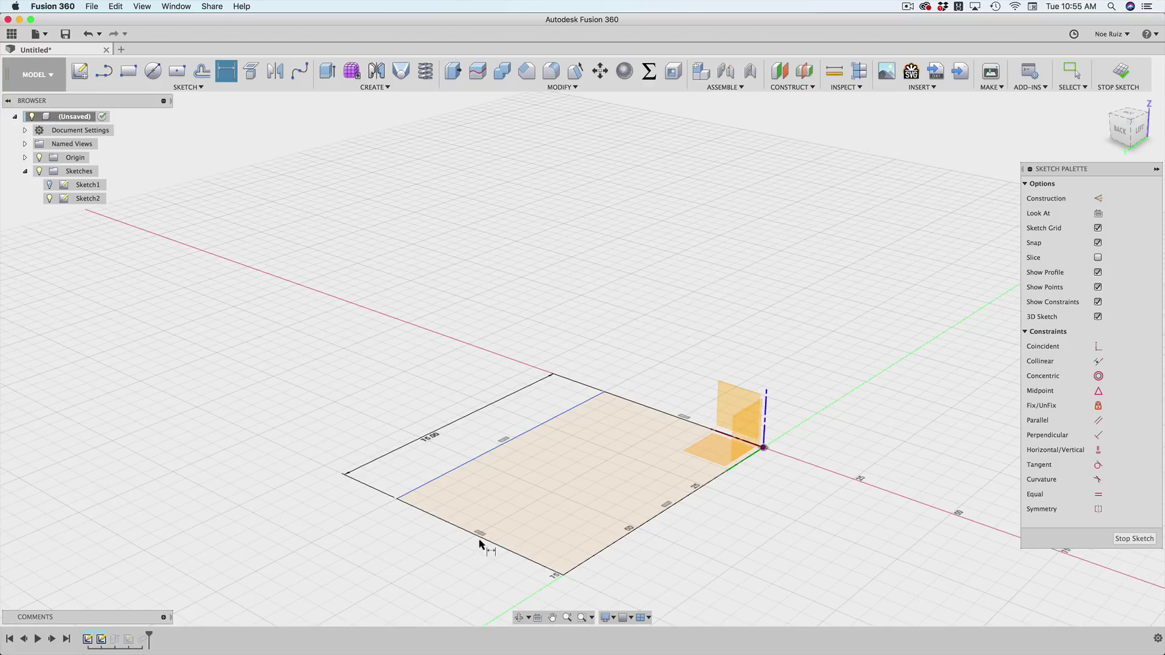
# Dimension the adjacent side of the square at 75 mm and finish the sketch.
pyautogui.click(450, 574)
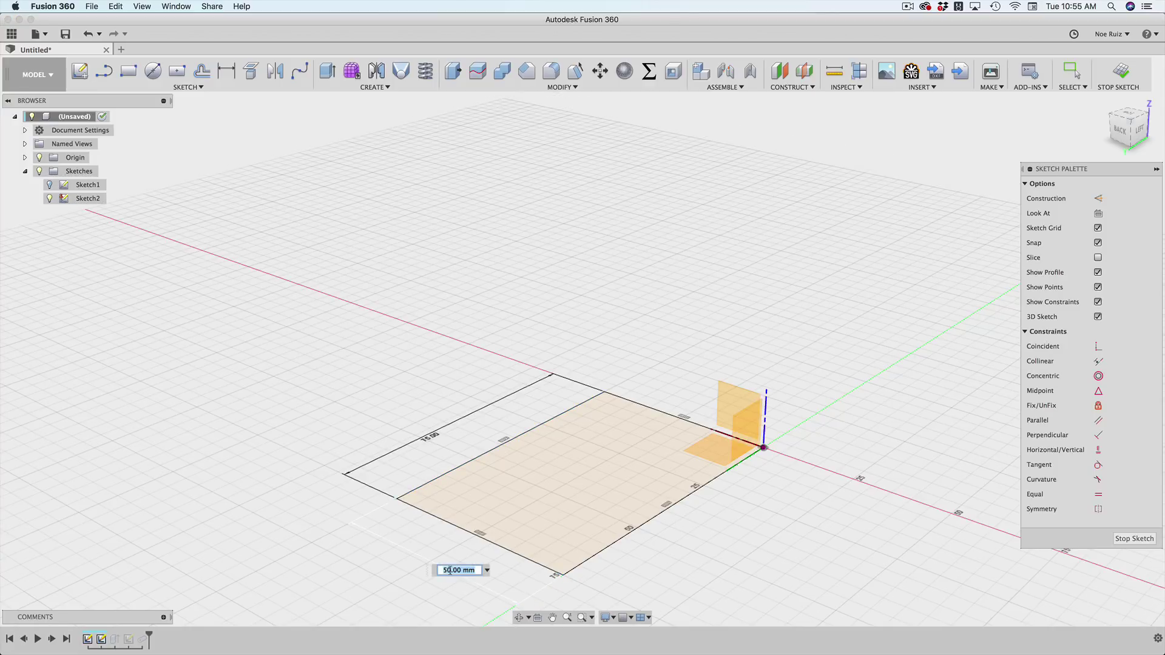
pyautogui.write('75')
pyautogui.press('Return')
pyautogui.moveTo(447, 576)
pyautogui.keyDown('shift'); pyautogui.mouseDown(button='middle')
pyautogui.moveTo(463, 559)
pyautogui.moveTo(369, 456)
pyautogui.moveTo(423, 452)
pyautogui.moveTo(399, 349)
pyautogui.mouseUp(button='middle'); pyautogui.keyUp('shift')
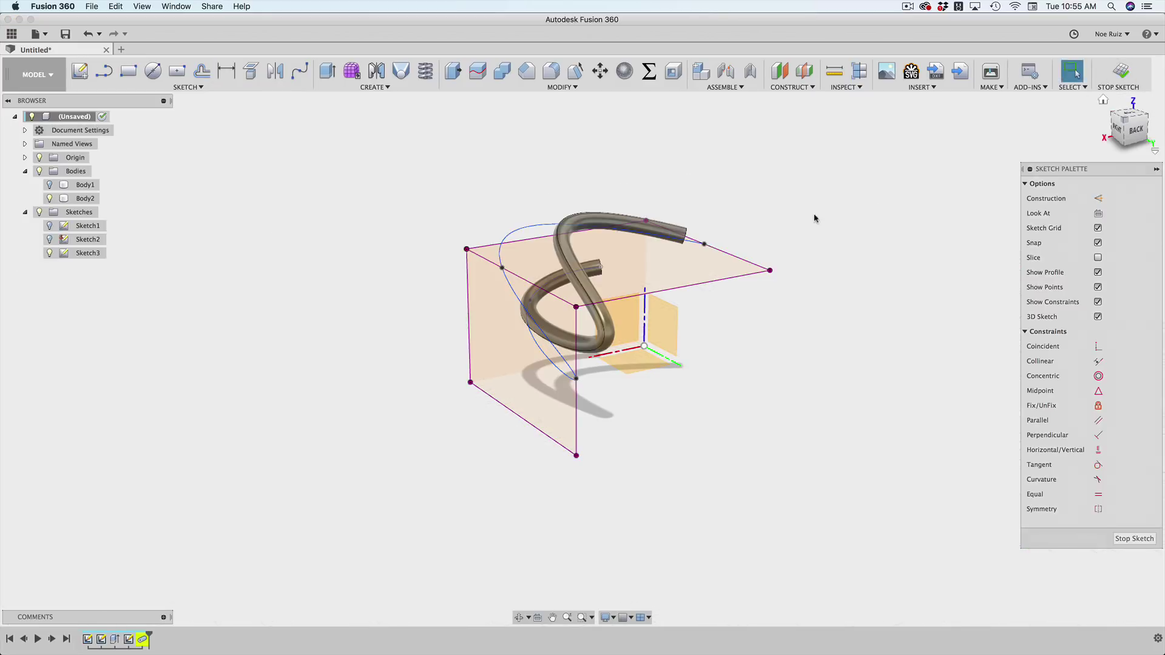
pyautogui.click(1120, 75)
# Reduce the pipe's section size to 4 mm.
pyautogui.moveTo(769, 408)
pyautogui.keyDown('shift'); pyautogui.mouseDown(button='middle')
pyautogui.moveTo(720, 445)
pyautogui.moveTo(611, 416)
pyautogui.moveTo(447, 424)
pyautogui.moveTo(458, 302)
pyautogui.moveTo(312, 275)
pyautogui.moveTo(186, 505)
pyautogui.mouseUp(button='middle'); pyautogui.keyUp('shift')
pyautogui.doubleClick(141, 640)
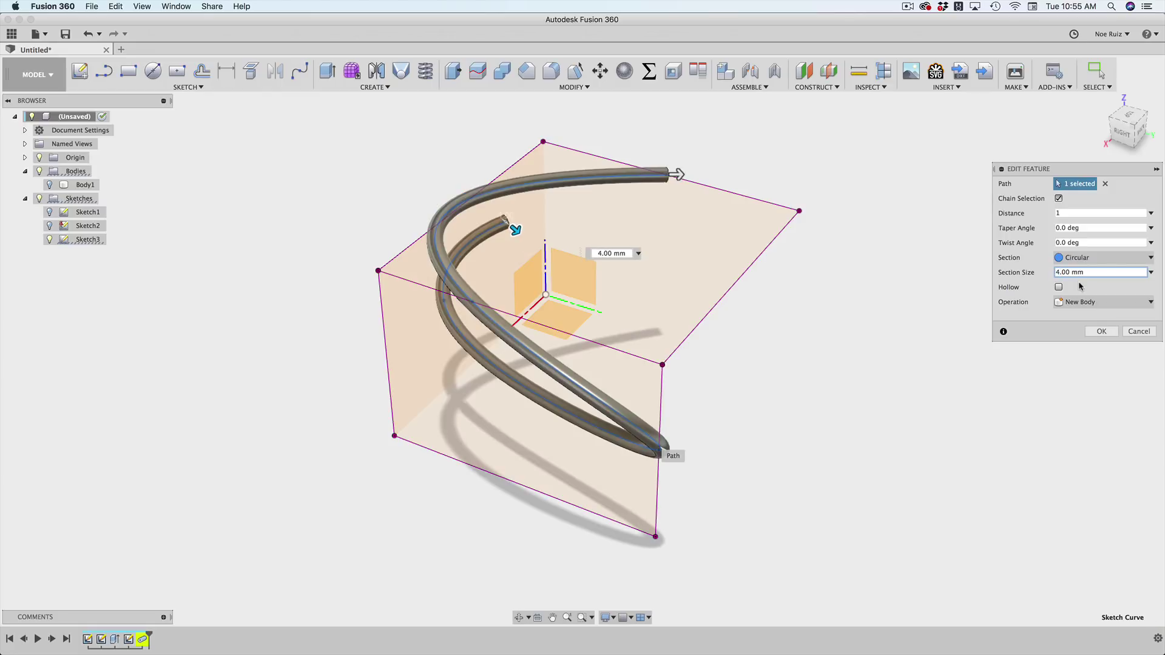
pyautogui.press('Return')
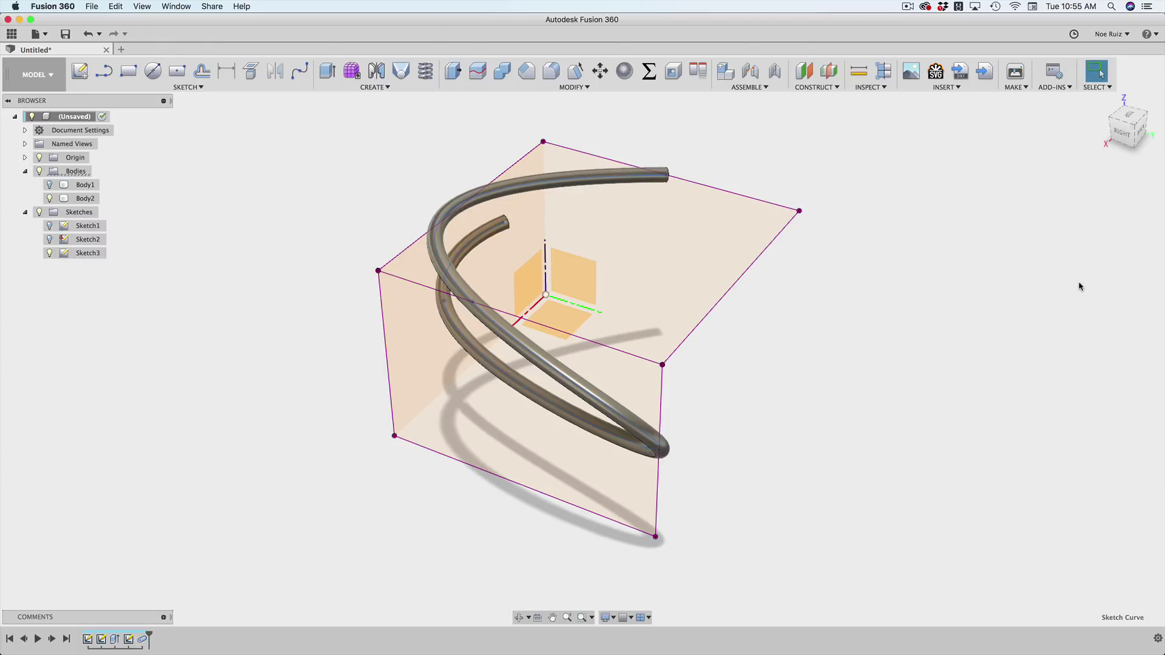
# Set one side of the base square in Sketch2 to 50 mm, finish the sketch, and inspect the updated pipe.
pyautogui.moveTo(613, 455)
pyautogui.keyDown('shift'); pyautogui.mouseDown(button='middle')
pyautogui.moveTo(515, 554)
pyautogui.moveTo(538, 530)
pyautogui.moveTo(571, 562)
pyautogui.moveTo(770, 575)
pyautogui.moveTo(743, 565)
pyautogui.mouseUp(button='middle'); pyautogui.keyUp('shift')
pyautogui.doubleClick(88, 640)
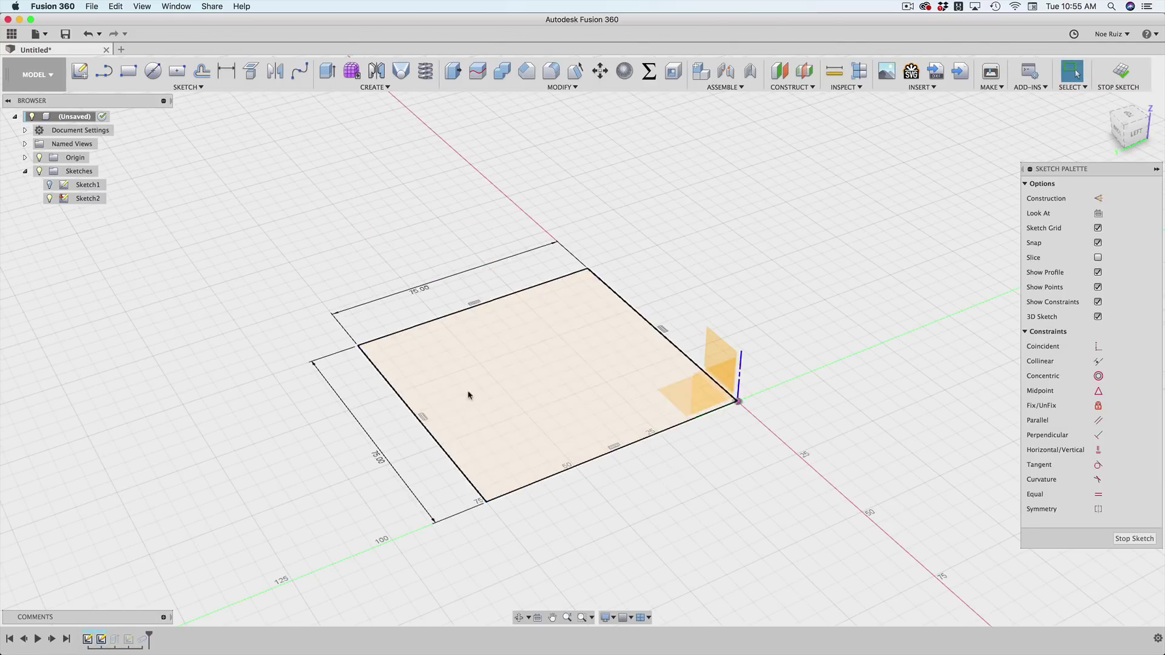
pyautogui.press('Return')
pyautogui.press('Escape')
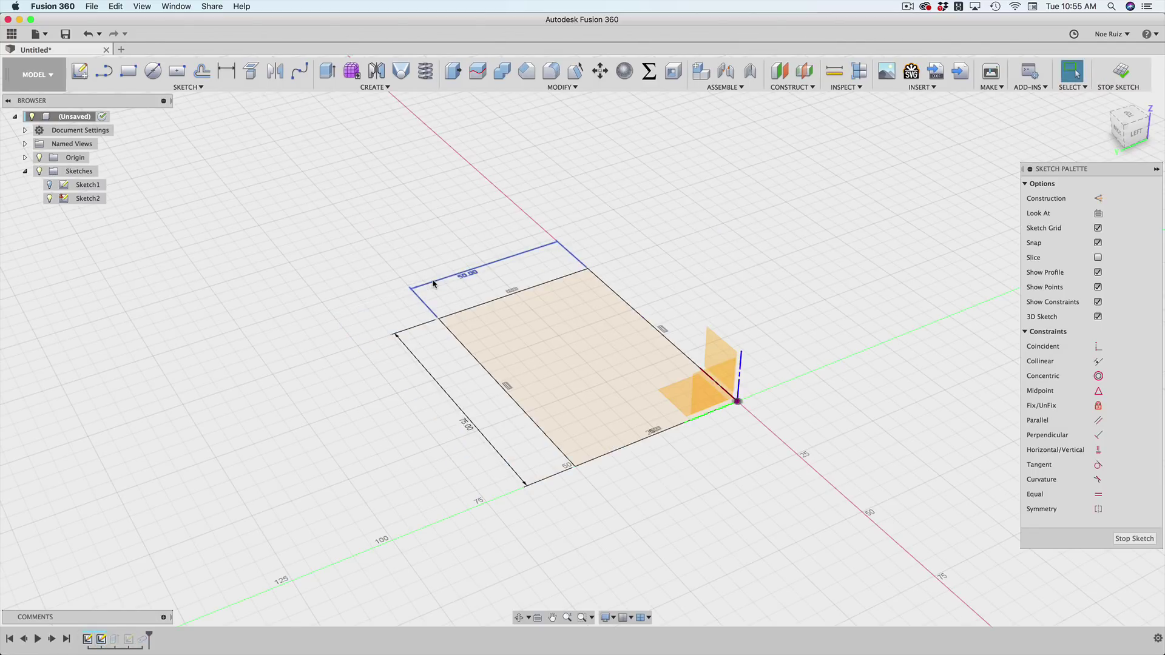
pyautogui.click(1127, 70)
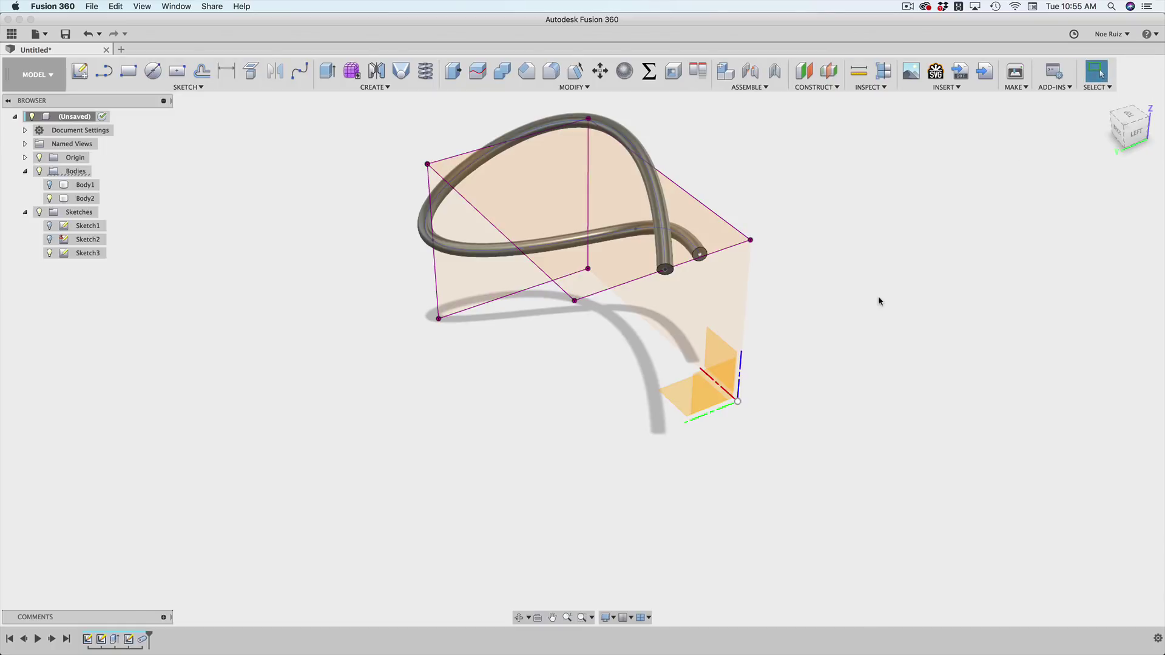
pyautogui.moveTo(879, 299)
pyautogui.keyDown('shift'); pyautogui.mouseDown(button='middle')
pyautogui.moveTo(858, 336)
pyautogui.moveTo(842, 307)
pyautogui.moveTo(766, 271)
pyautogui.moveTo(693, 292)
pyautogui.moveTo(708, 327)
pyautogui.mouseUp(button='middle'); pyautogui.keyUp('shift')
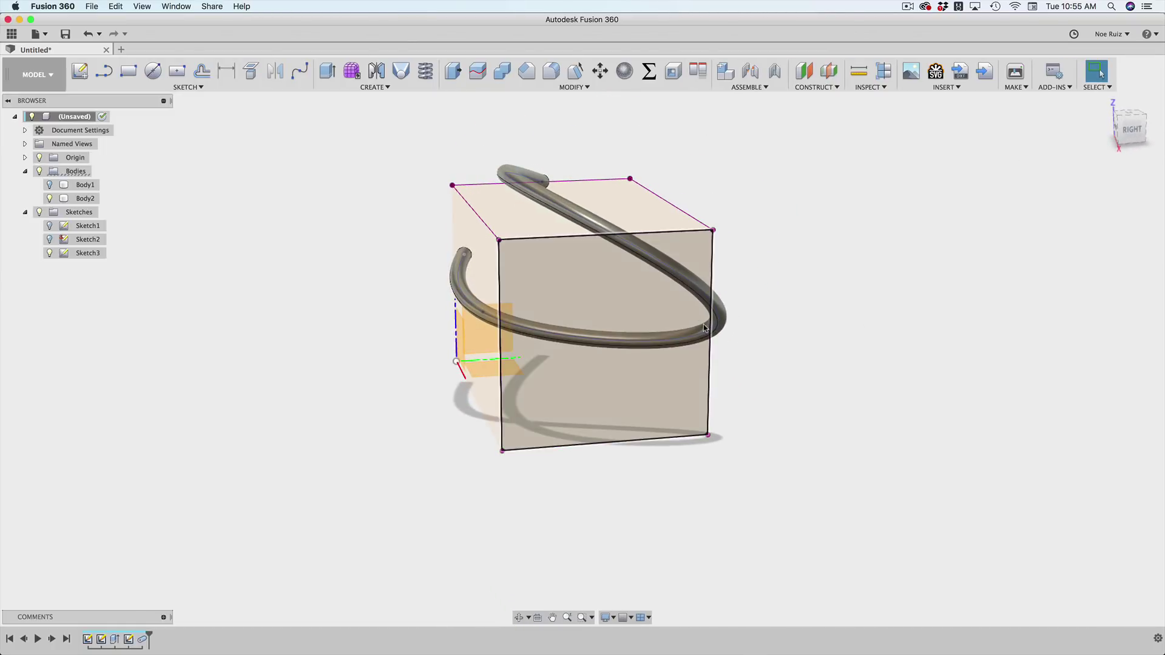
pyautogui.click(697, 259)
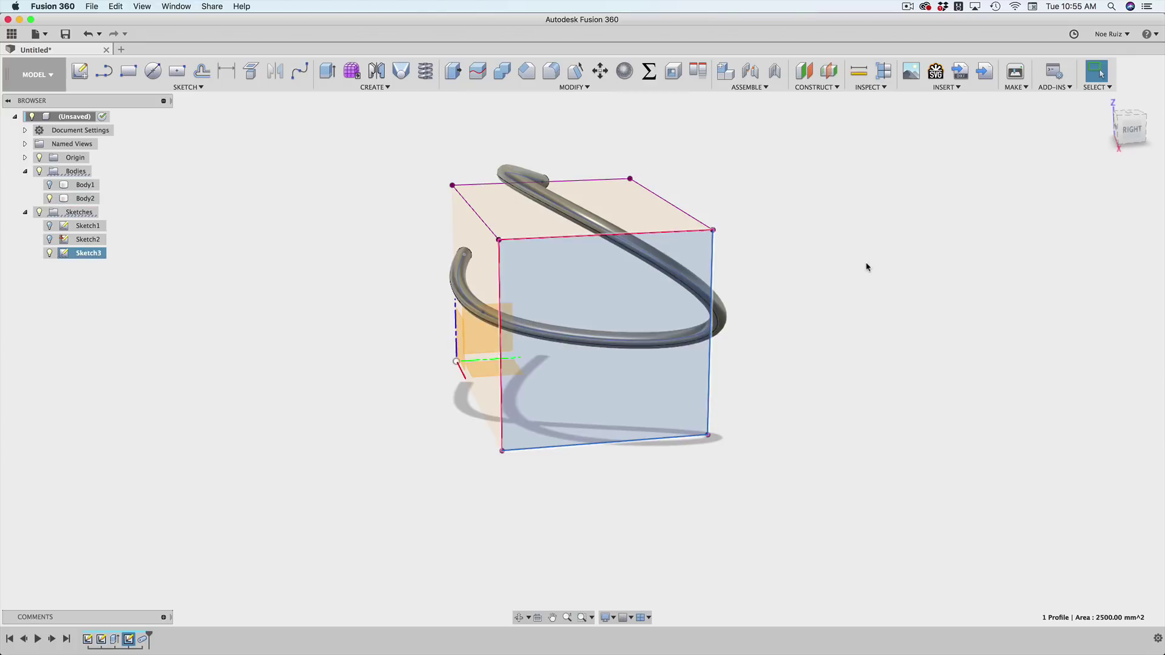
pyautogui.click(866, 262)
pyautogui.keyDown('shift'); pyautogui.moveTo(840, 270); pyautogui.dragTo(760, 339, button='middle'); pyautogui.keyUp('shift')
pyautogui.press('Escape')
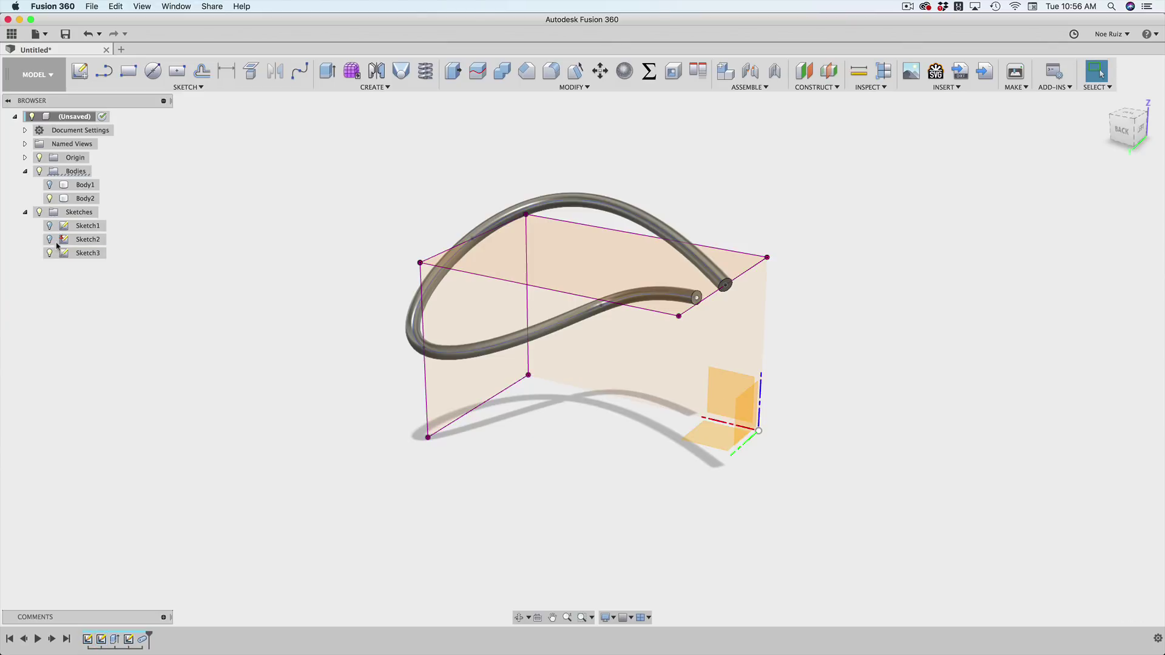
# Hide the cube body, the pipe body and Sketch3, and show Sketch1.
pyautogui.click(55, 191)
pyautogui.click(49, 198)
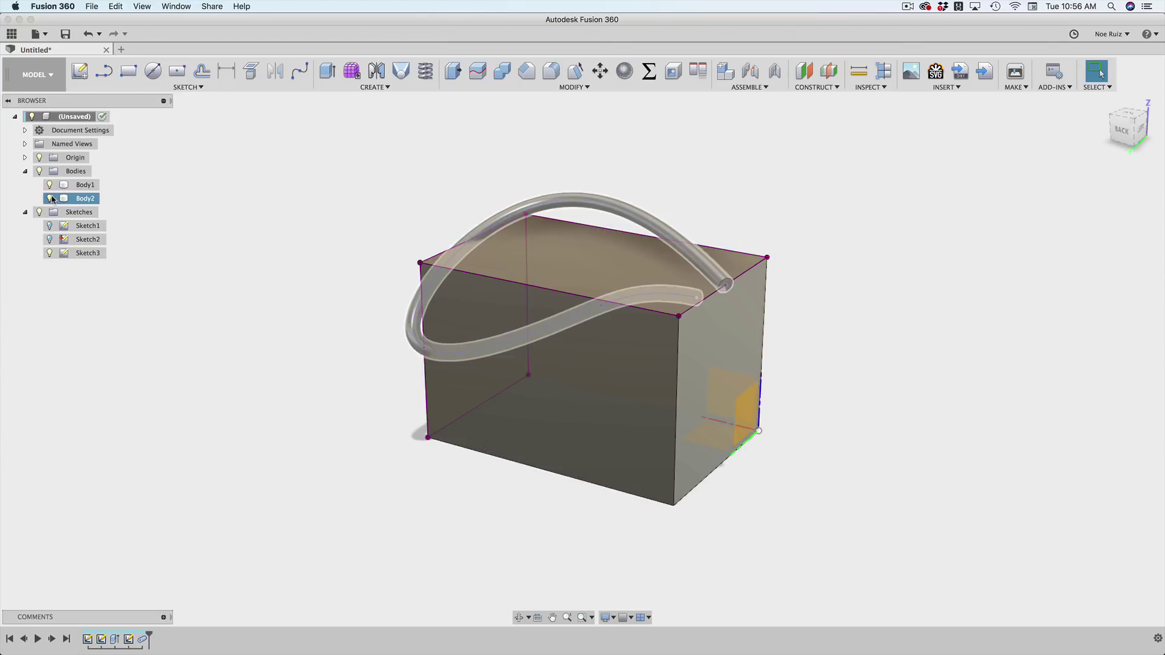
pyautogui.click(50, 184)
pyautogui.click(51, 200)
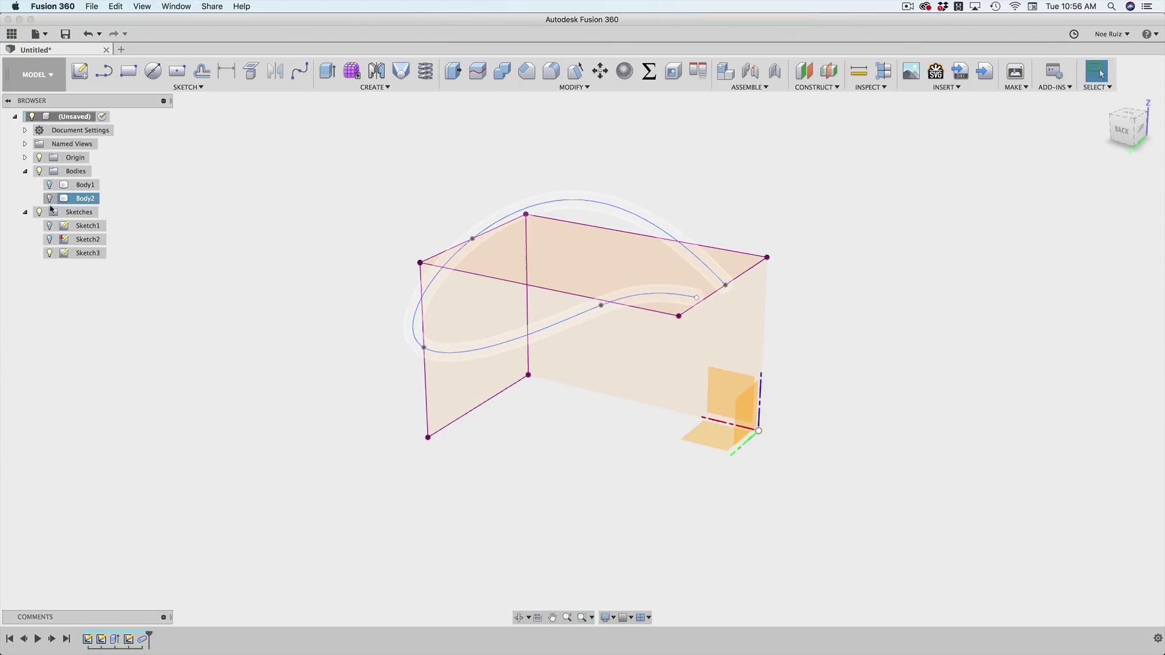
pyautogui.click(50, 253)
pyautogui.click(50, 253)
pyautogui.click(50, 252)
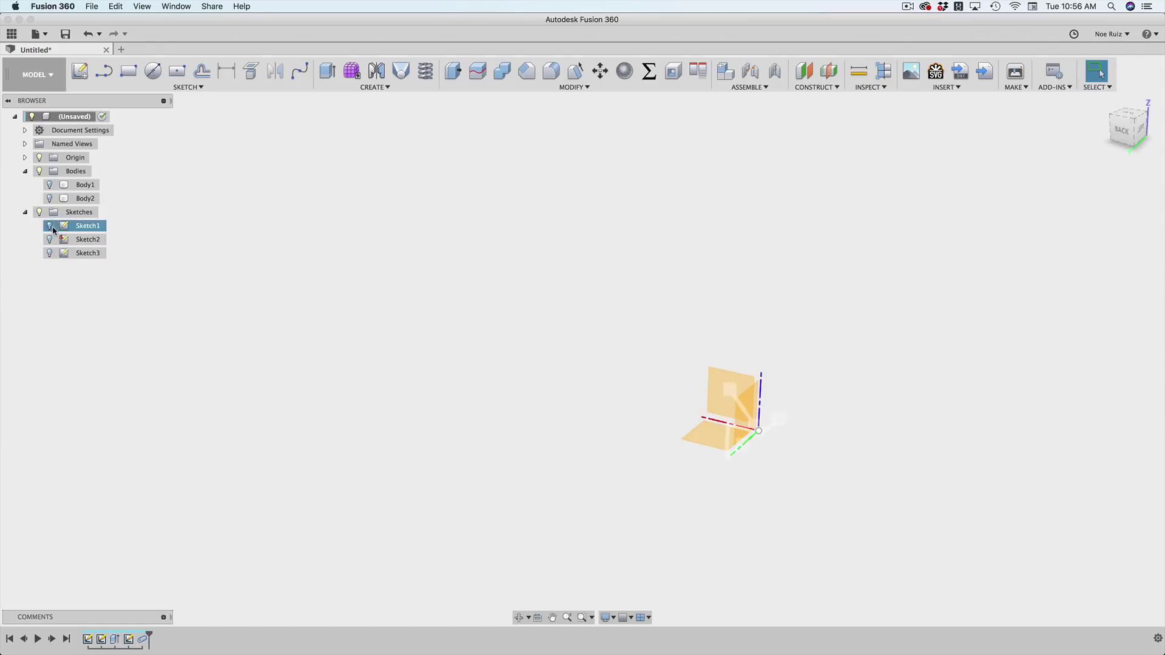
pyautogui.moveTo(691, 475)
pyautogui.keyDown('shift'); pyautogui.mouseDown(button='middle')
pyautogui.moveTo(819, 434)
pyautogui.moveTo(741, 440)
pyautogui.moveTo(447, 419)
pyautogui.moveTo(489, 398)
pyautogui.moveTo(425, 480)
pyautogui.mouseUp(button='middle'); pyautogui.keyUp('shift')
pyautogui.doubleClick(138, 645)
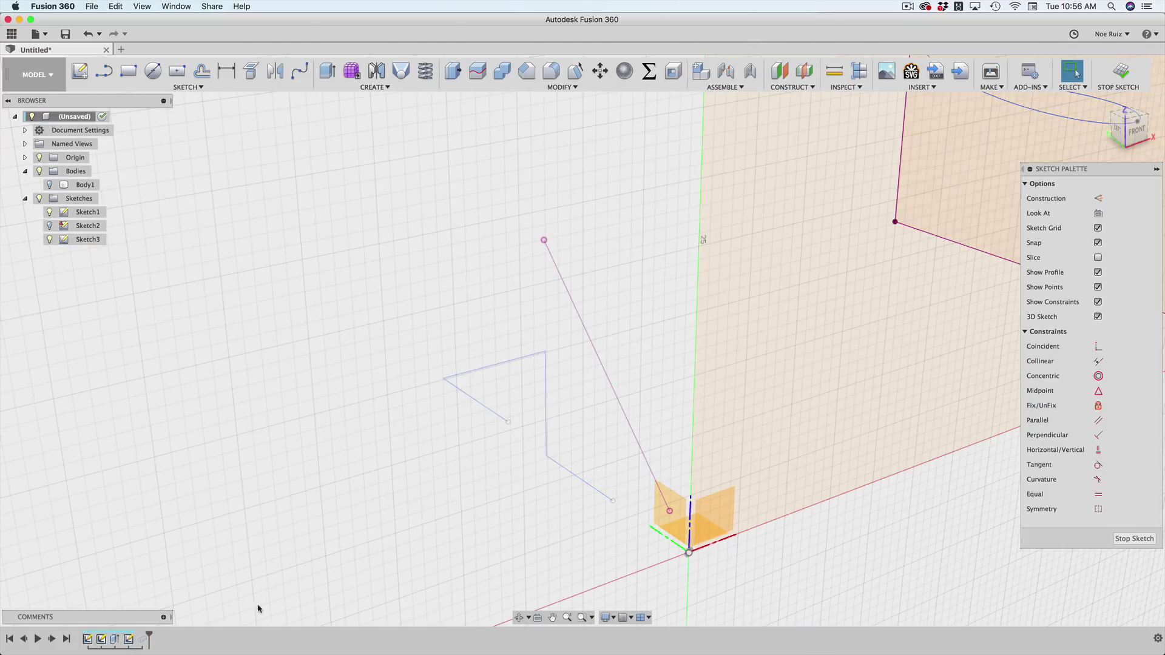
pyautogui.click(1118, 71)
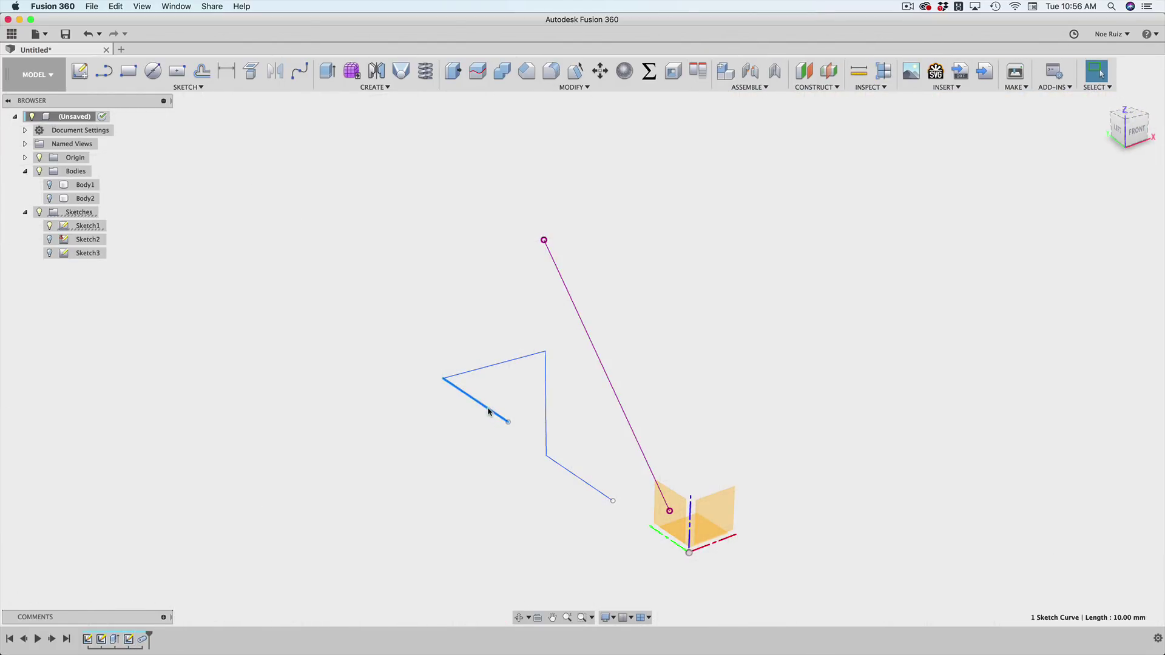
# Open Sketch1 for editing and draw a 10 mm line in the positive X direction from the raised open end of the path.
pyautogui.doubleClick(85, 226)
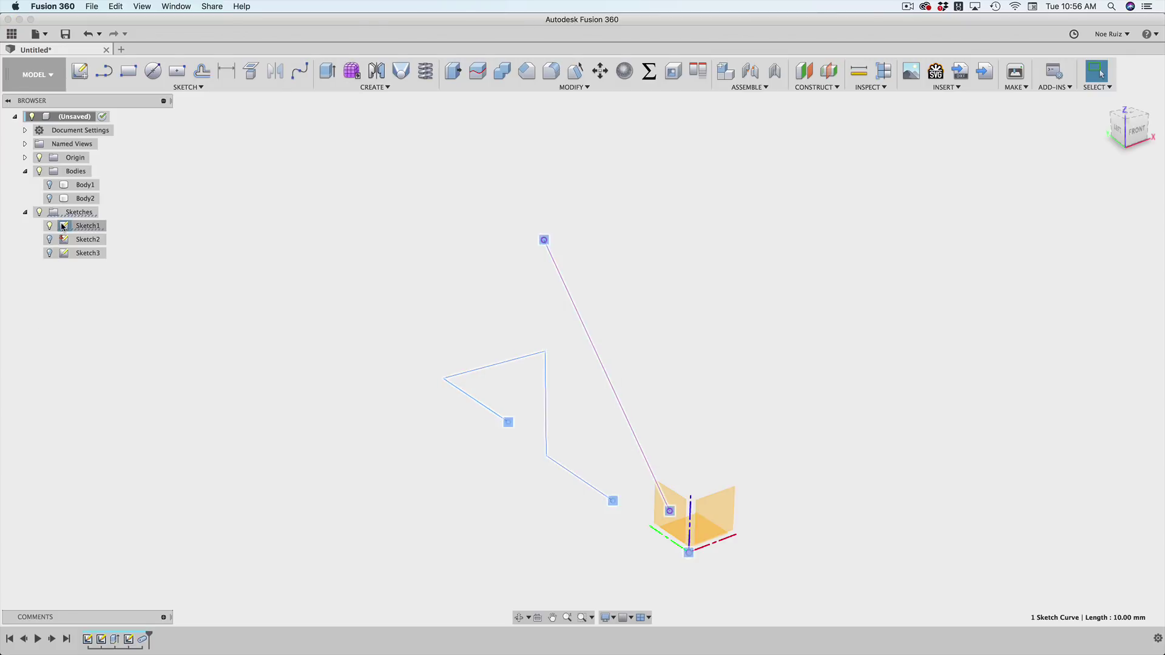
pyautogui.keyDown('shift'); pyautogui.moveTo(785, 331); pyautogui.dragTo(753, 376, button='middle'); pyautogui.keyUp('shift')
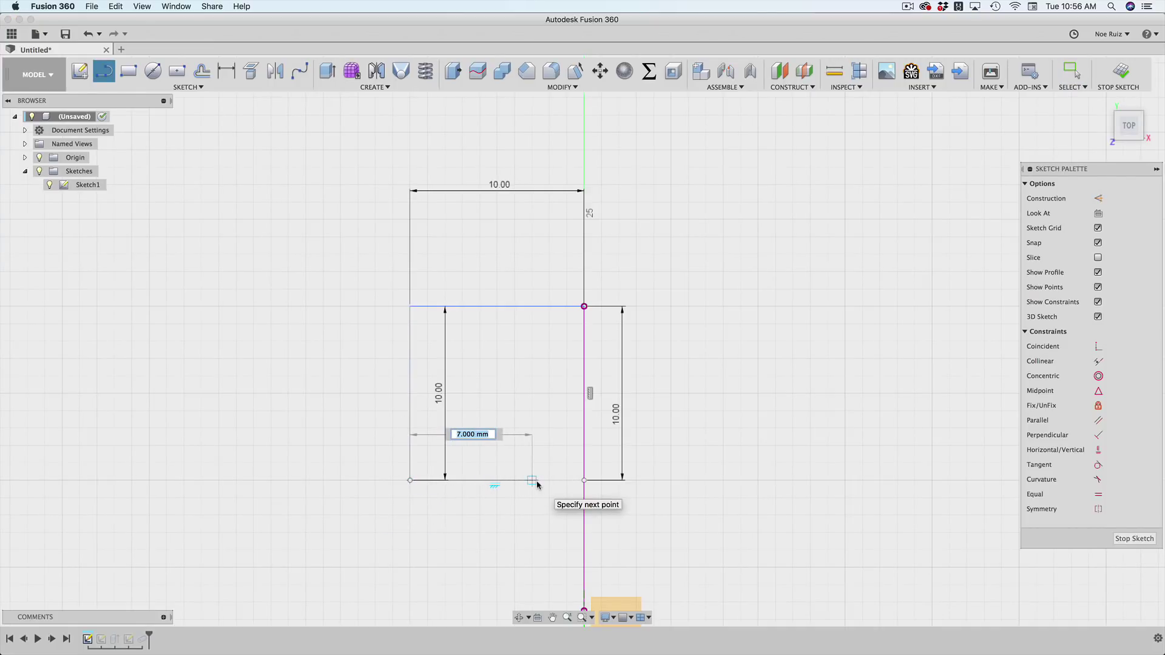
pyautogui.keyDown('shift'); pyautogui.moveTo(537, 483); pyautogui.dragTo(533, 440, button='middle'); pyautogui.keyUp('shift')
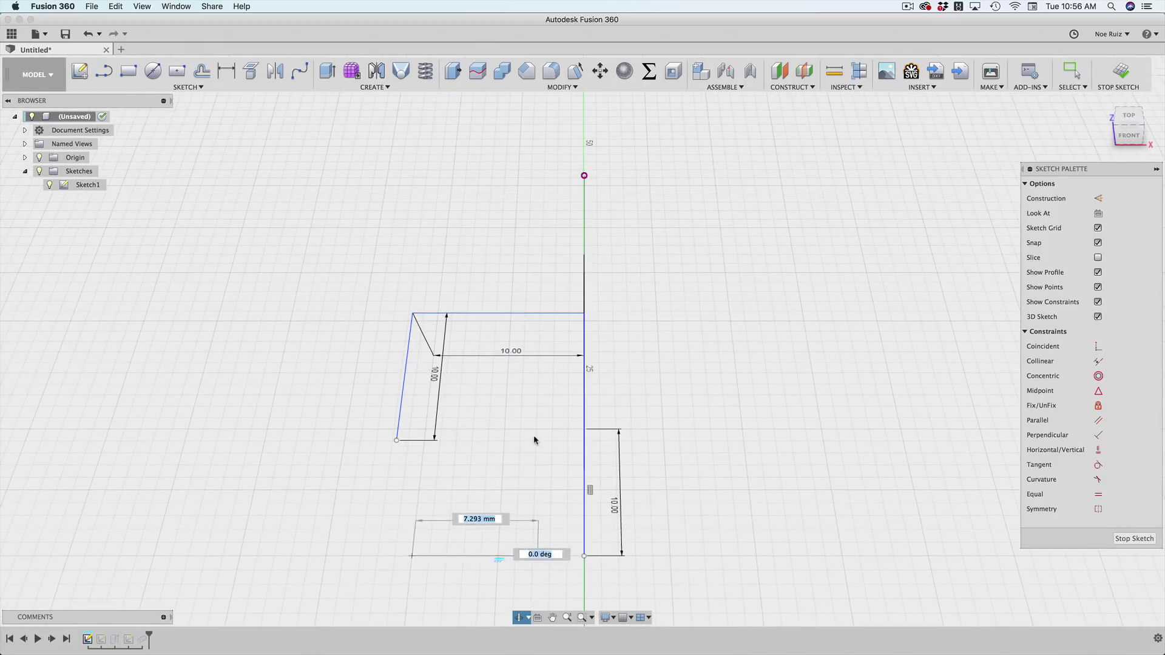
pyautogui.press('Escape')
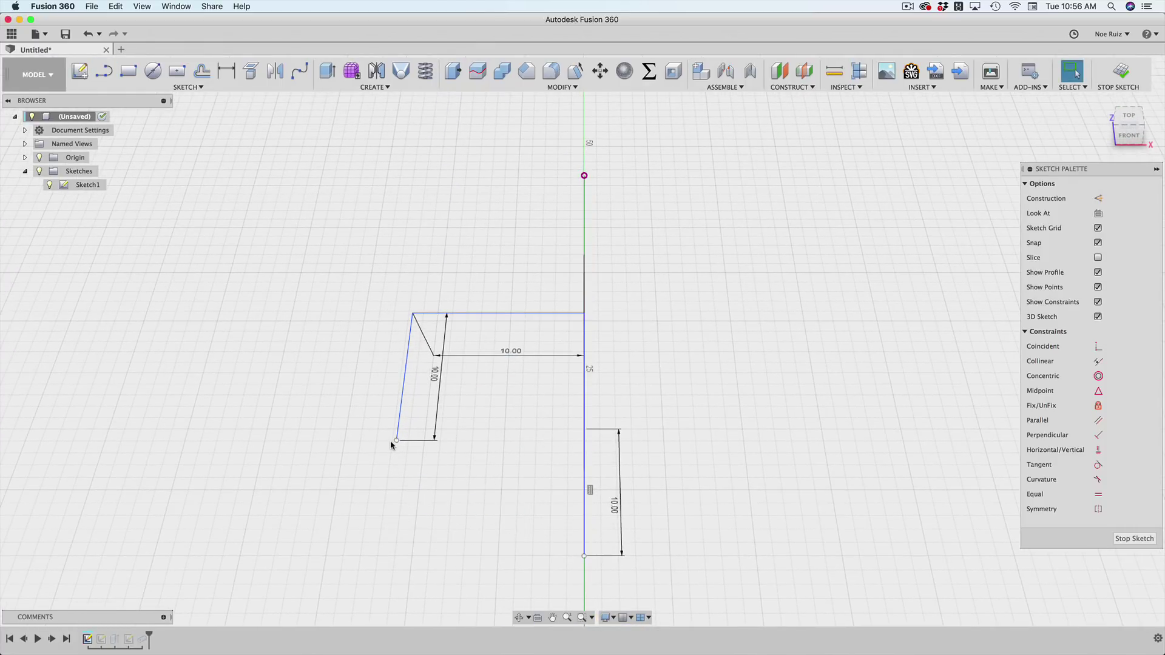
pyautogui.click(398, 441)
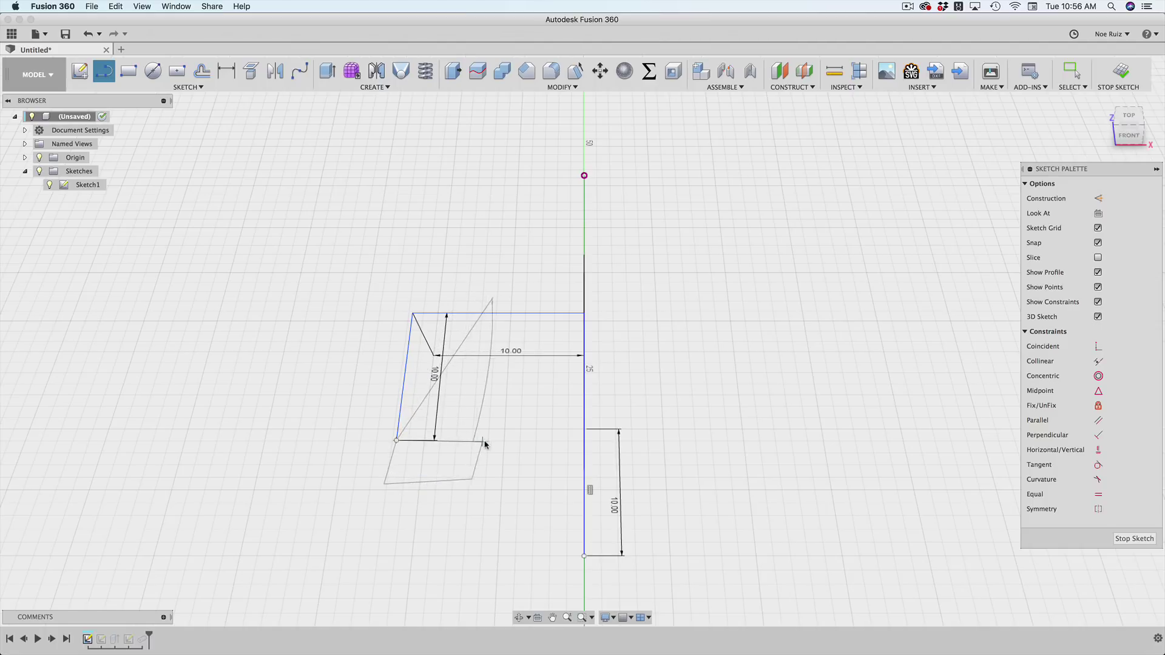
pyautogui.moveTo(507, 416)
pyautogui.keyDown('shift'); pyautogui.mouseDown(button='middle')
pyautogui.moveTo(536, 398)
pyautogui.moveTo(655, 437)
pyautogui.mouseUp(button='middle'); pyautogui.keyUp('shift')
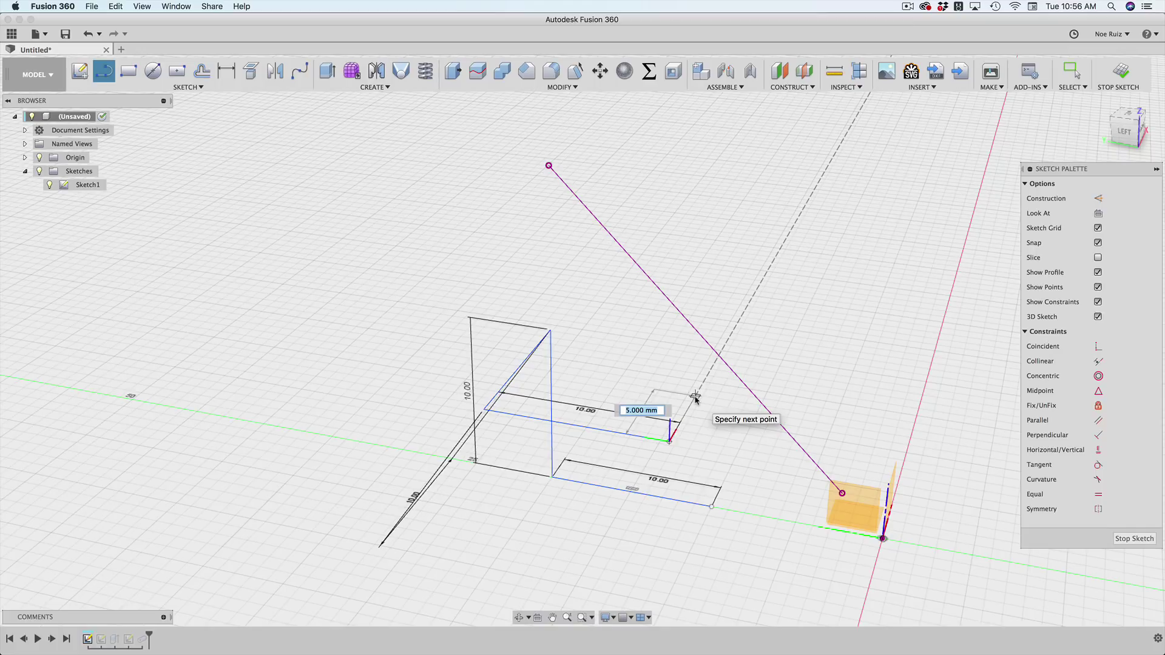
pyautogui.press('Return')
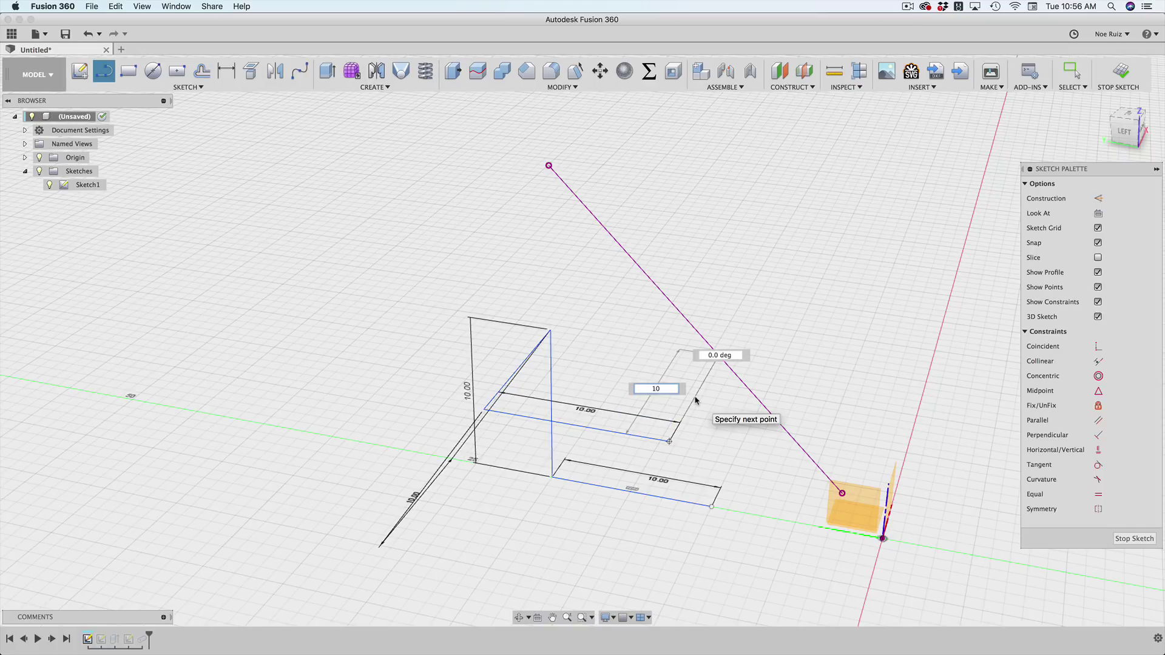
pyautogui.press('Escape')
# Delete the long diagonal line from the sketch.
pyautogui.moveTo(697, 411)
pyautogui.keyDown('shift'); pyautogui.mouseDown(button='middle')
pyautogui.moveTo(757, 539)
pyautogui.moveTo(726, 509)
pyautogui.moveTo(704, 549)
pyautogui.moveTo(608, 554)
pyautogui.moveTo(660, 533)
pyautogui.moveTo(702, 530)
pyautogui.moveTo(718, 552)
pyautogui.moveTo(728, 536)
pyautogui.moveTo(754, 533)
pyautogui.moveTo(713, 423)
pyautogui.mouseUp(button='middle'); pyautogui.keyUp('shift')
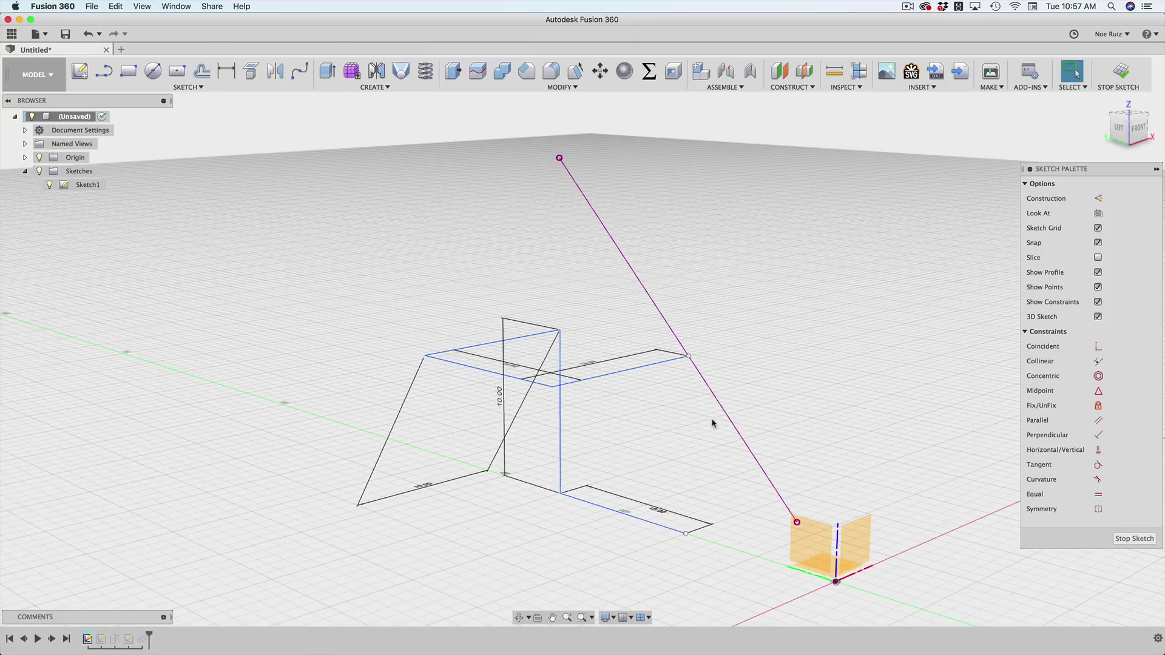
pyautogui.click(714, 403)
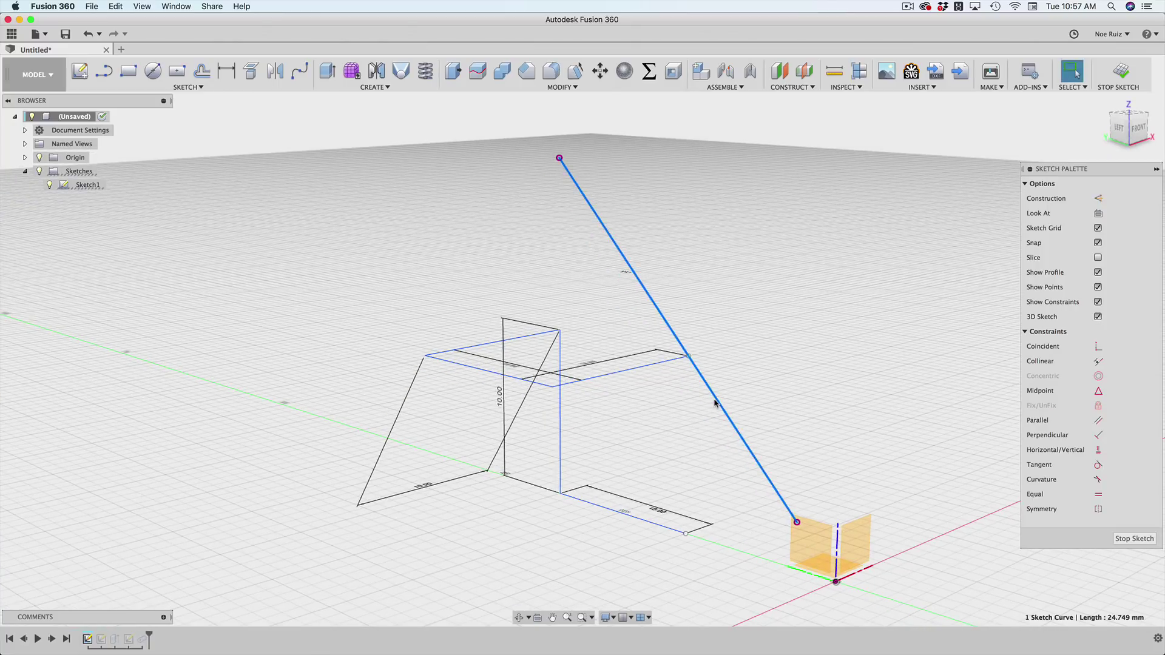
pyautogui.press('Delete')
# Try to draw a 10 mm vertical line from the raised end of the path down to its start point.
pyautogui.press('l')
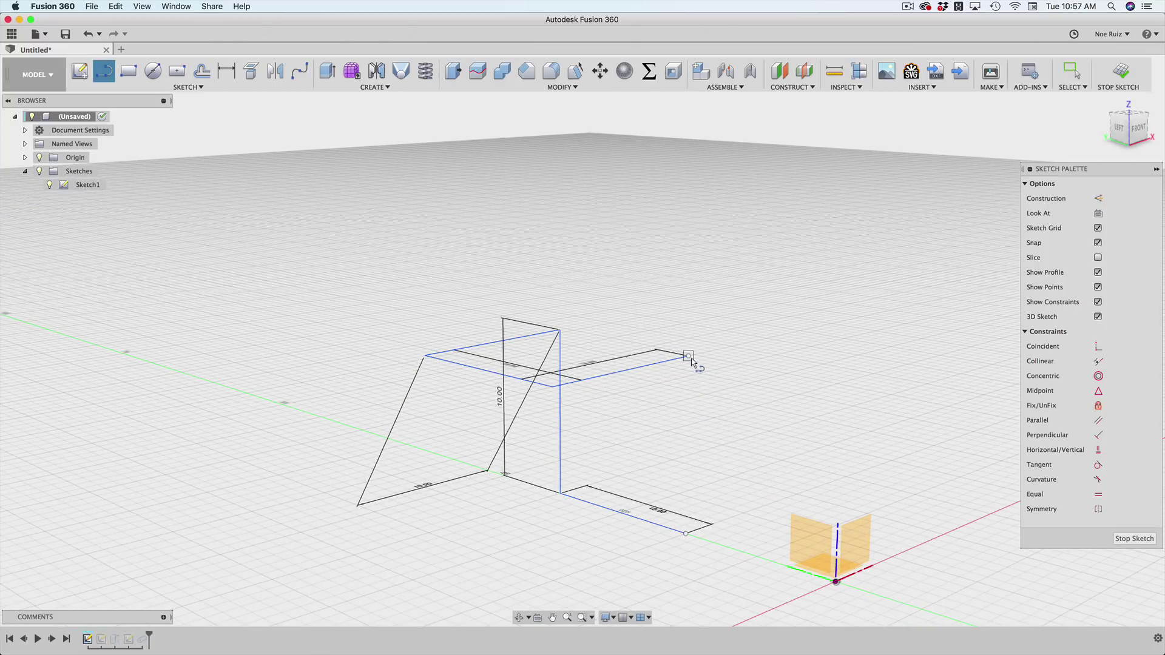
pyautogui.click(691, 357)
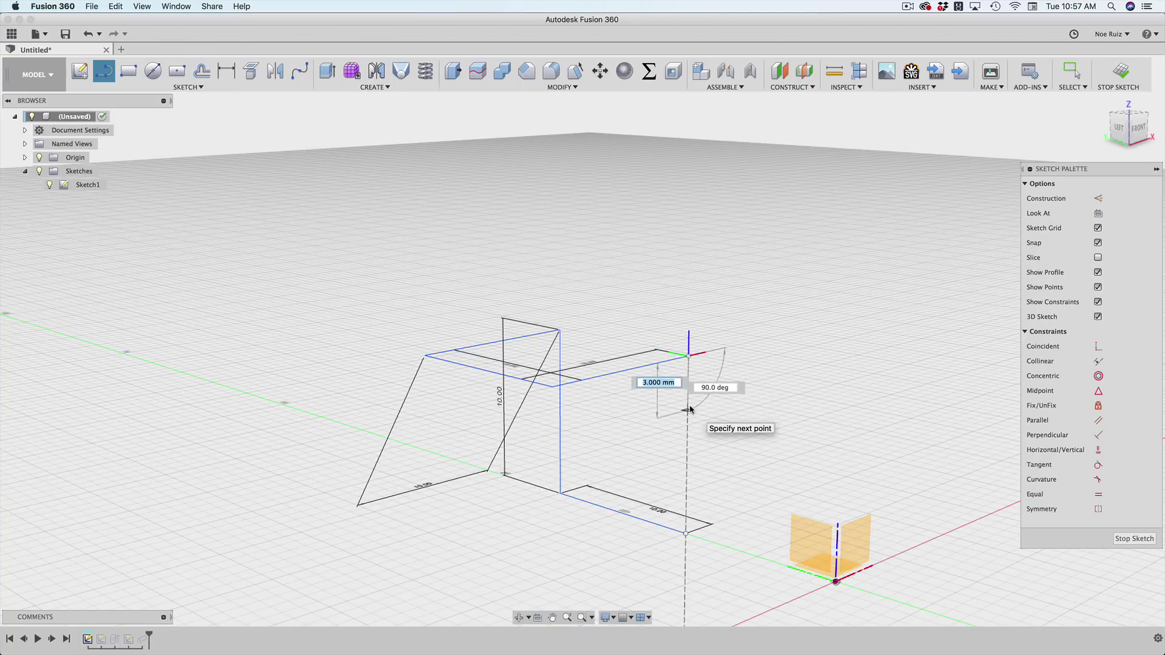
pyautogui.press('Return')
pyautogui.press('Escape')
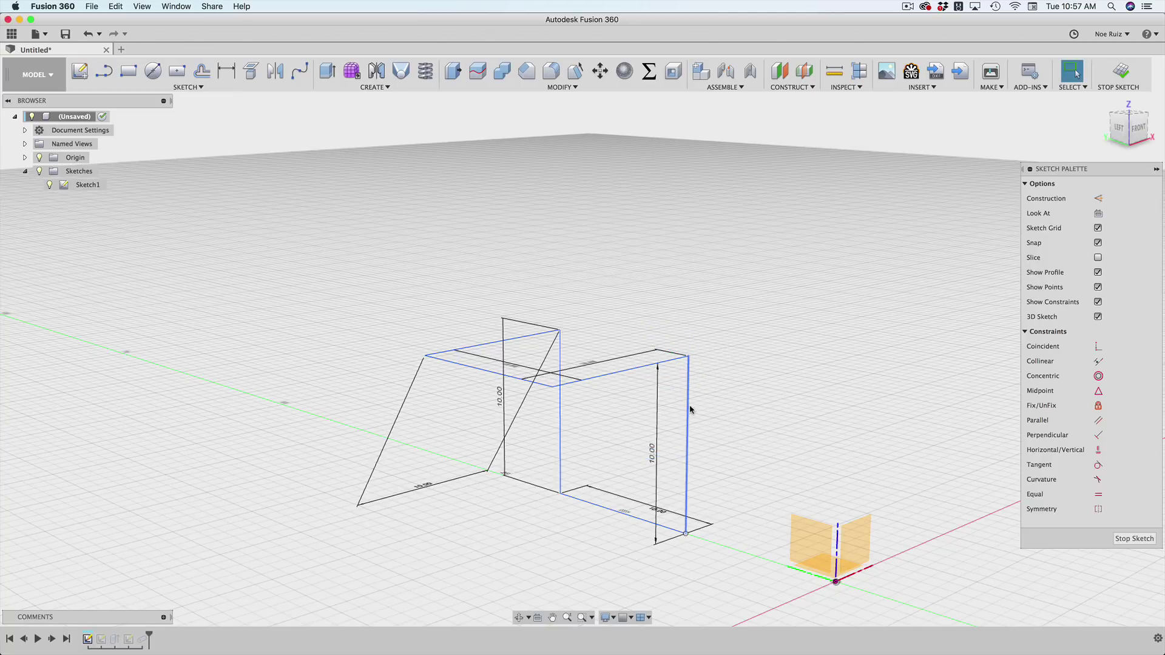
pyautogui.moveTo(790, 473)
pyautogui.keyDown('shift'); pyautogui.mouseDown(button='middle')
pyautogui.moveTo(741, 473)
pyautogui.moveTo(771, 464)
pyautogui.mouseUp(button='middle'); pyautogui.keyUp('shift')
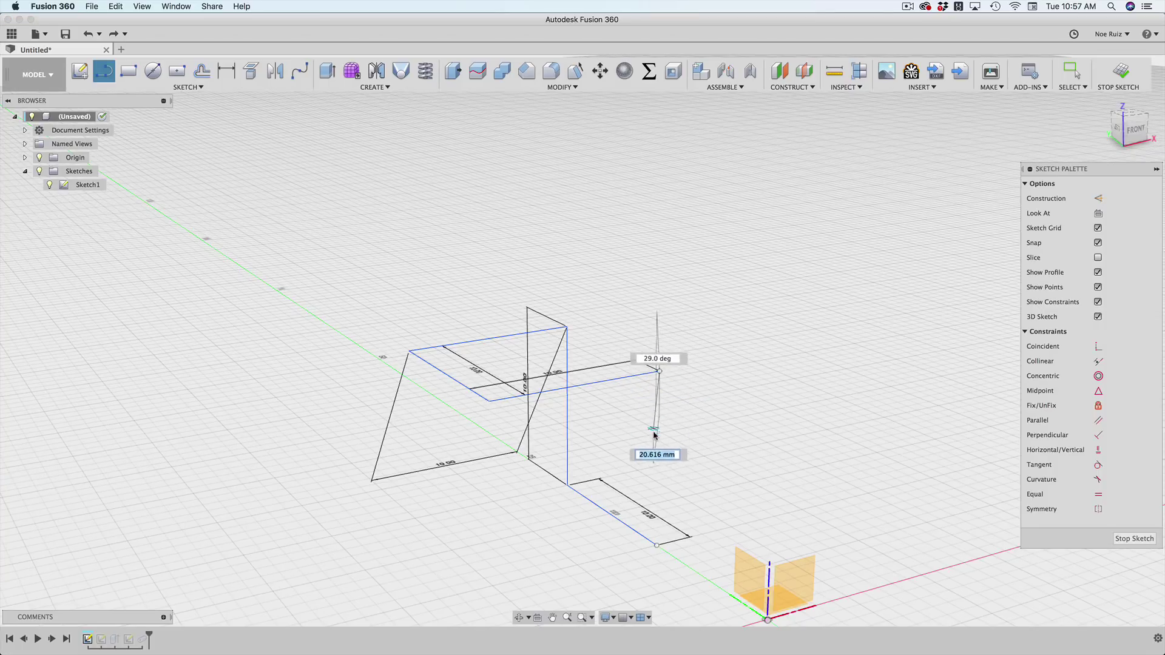
pyautogui.moveTo(668, 395)
pyautogui.keyDown('shift'); pyautogui.mouseDown(button='middle')
pyautogui.moveTo(686, 403)
pyautogui.moveTo(701, 372)
pyautogui.mouseUp(button='middle'); pyautogui.keyUp('shift')
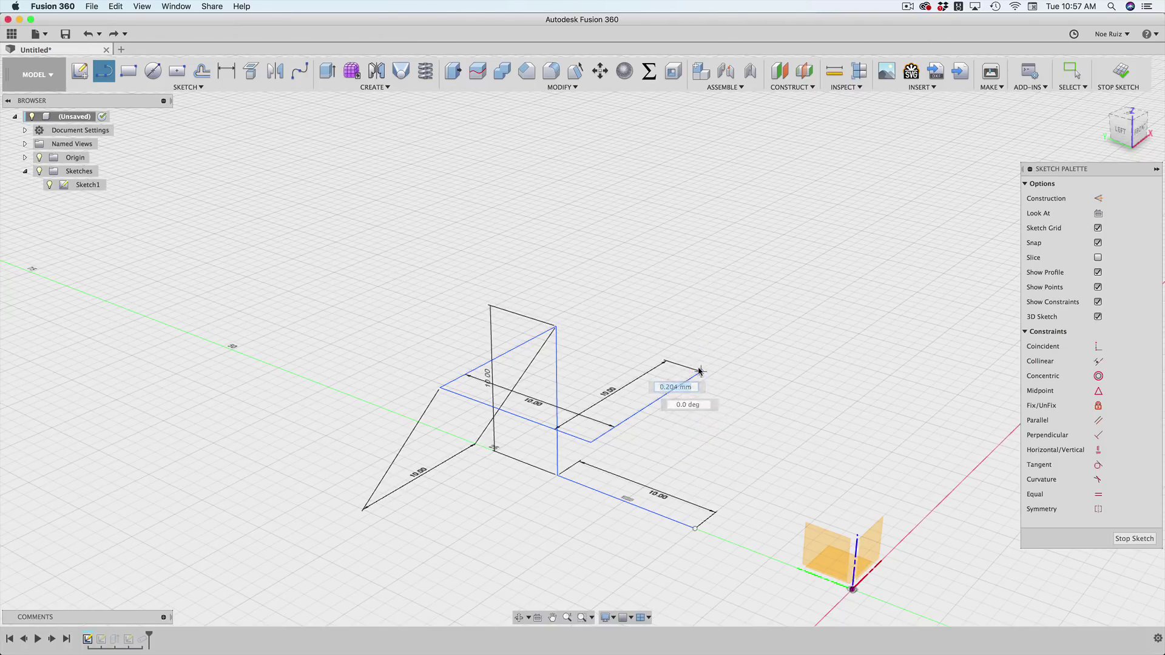
pyautogui.press('Escape')
# Draw a 5 mm line straight down along the Z axis from the raised open end of the path.
pyautogui.moveTo(701, 372)
pyautogui.keyDown('shift'); pyautogui.mouseDown(button='middle')
pyautogui.moveTo(631, 403)
pyautogui.moveTo(554, 384)
pyautogui.mouseUp(button='middle'); pyautogui.keyUp('shift')
pyautogui.press('l')
pyautogui.click(446, 326)
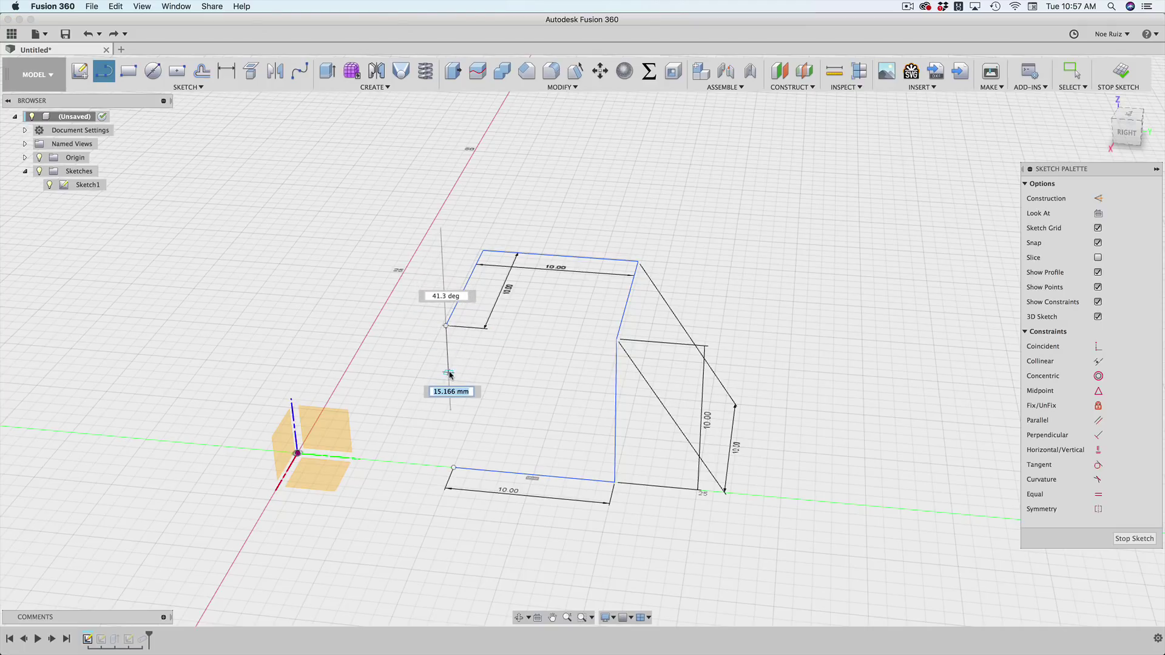
pyautogui.keyDown('shift'); pyautogui.moveTo(451, 376); pyautogui.dragTo(453, 390, button='middle'); pyautogui.keyUp('shift')
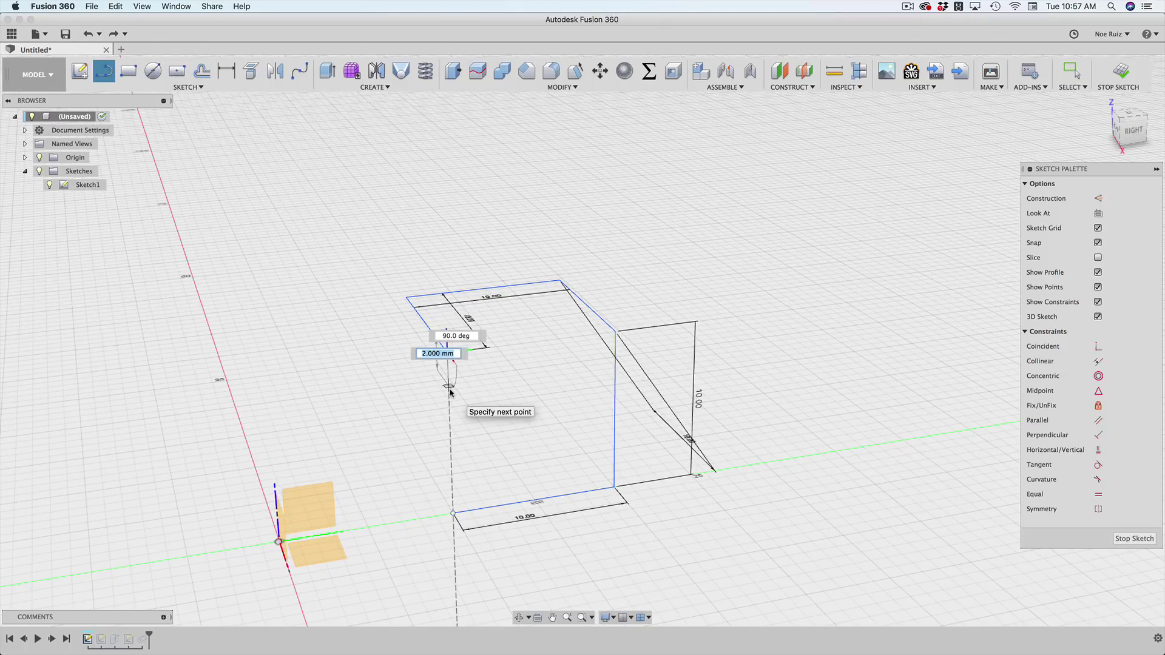
pyautogui.write('5')
pyautogui.press('Return')
pyautogui.moveTo(450, 393)
pyautogui.keyDown('shift'); pyautogui.mouseDown(button='middle')
pyautogui.moveTo(326, 392)
pyautogui.moveTo(403, 366)
pyautogui.moveTo(428, 414)
pyautogui.moveTo(485, 394)
pyautogui.moveTo(473, 376)
pyautogui.moveTo(445, 387)
pyautogui.mouseUp(button='middle'); pyautogui.keyUp('shift')
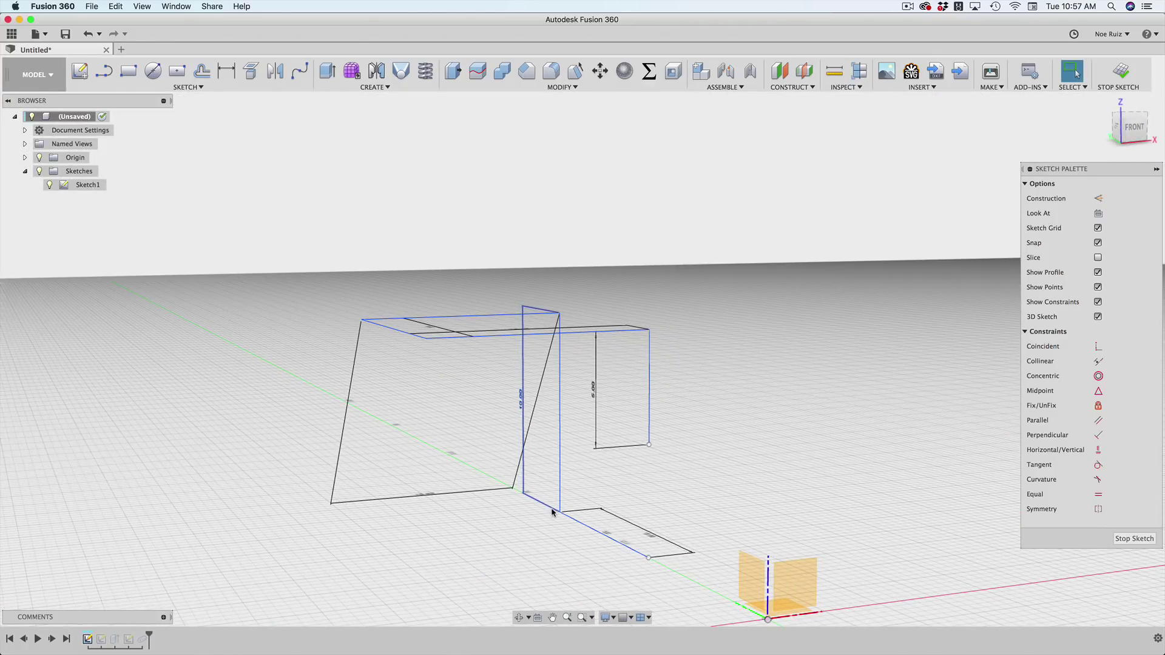
# Draw a 10 mm line in the negative X direction from the lower end of the 5 mm vertical line.
pyautogui.moveTo(404, 350)
pyautogui.keyDown('shift'); pyautogui.mouseDown(button='middle')
pyautogui.moveTo(364, 219)
pyautogui.moveTo(535, 392)
pyautogui.moveTo(663, 408)
pyautogui.moveTo(789, 403)
pyautogui.moveTo(768, 407)
pyautogui.mouseUp(button='middle'); pyautogui.keyUp('shift')
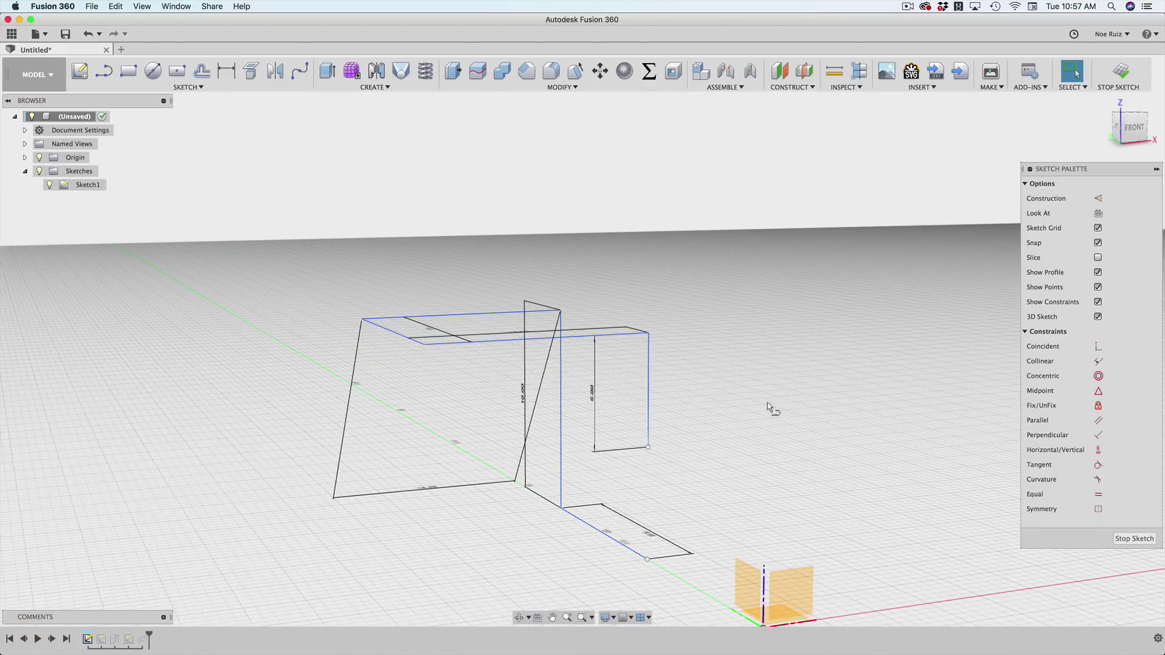
pyautogui.click(647, 449)
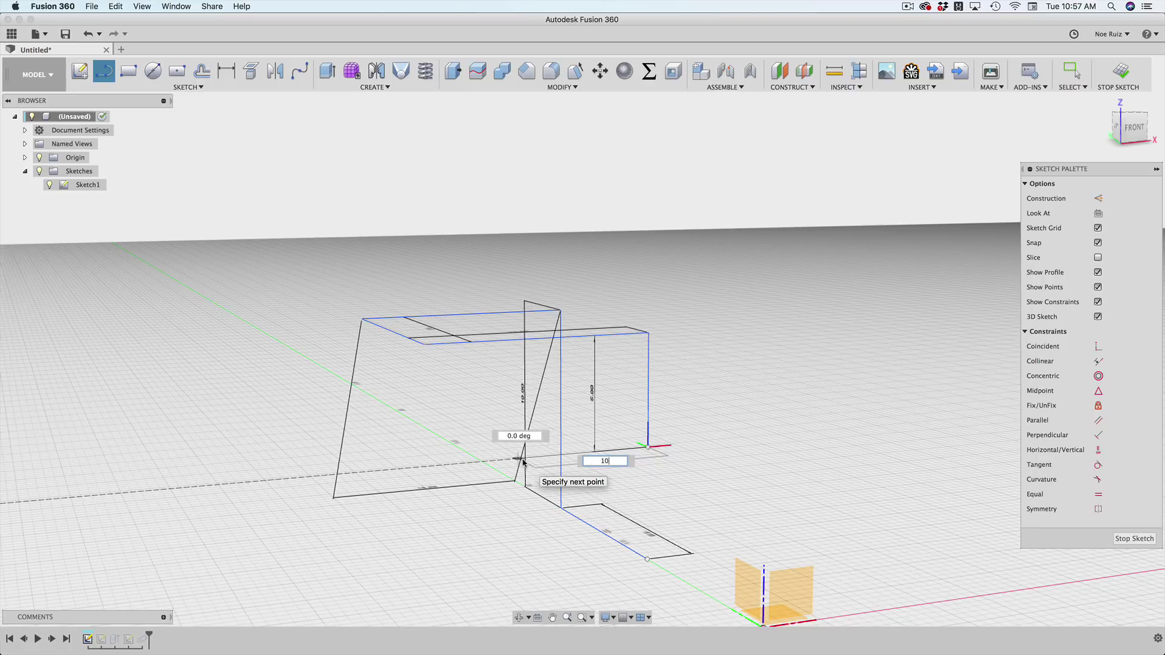
pyautogui.write('10')
pyautogui.press('Return')
# Draw a 10 mm line parallel to the Y axis from the open end of the lower path segment, and finish the sketch.
pyautogui.keyDown('shift'); pyautogui.moveTo(523, 464); pyautogui.dragTo(572, 513, button='middle'); pyautogui.keyUp('shift')
pyautogui.press('l')
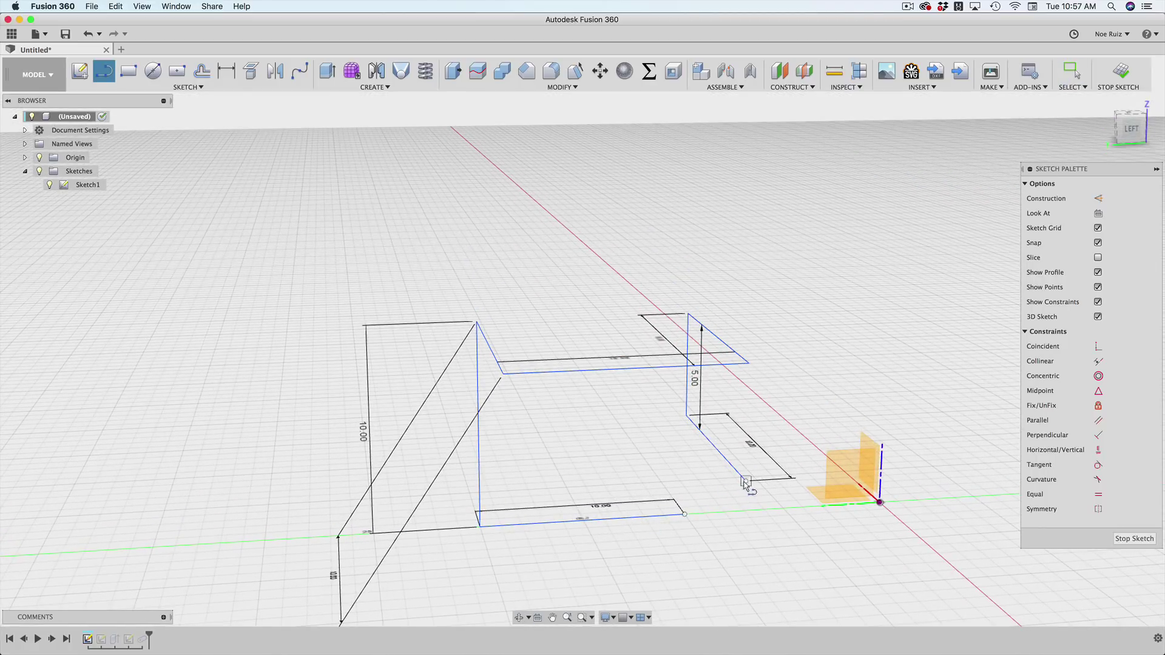
pyautogui.click(746, 482)
pyautogui.write('10')
pyautogui.press('Return')
pyautogui.press('Escape')
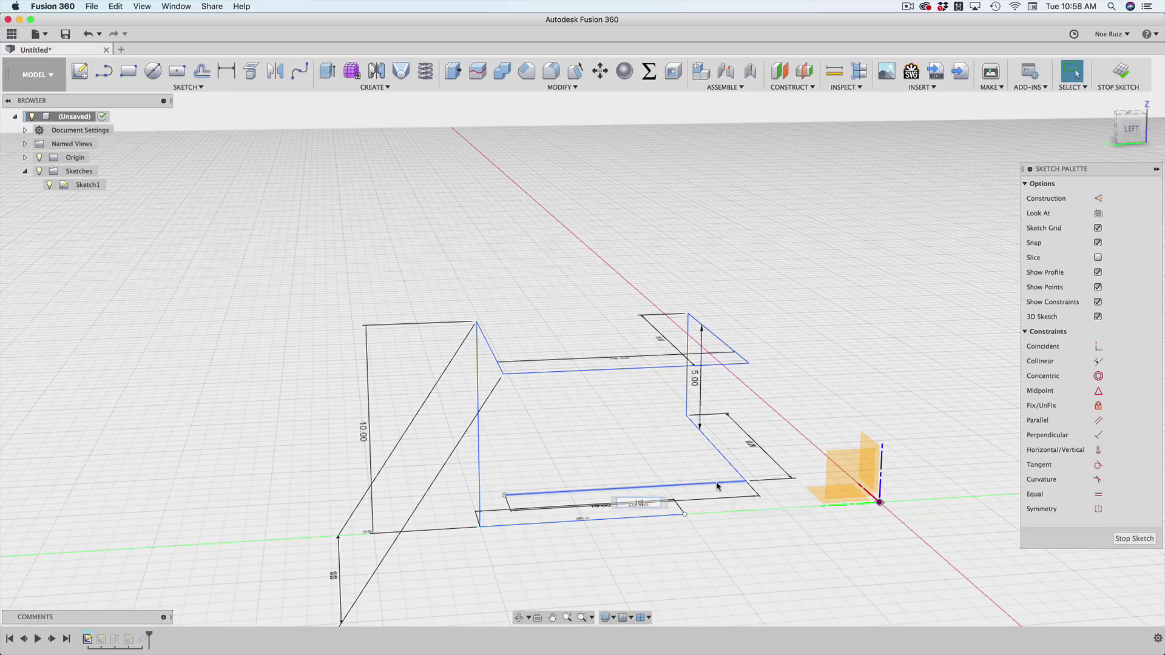
pyautogui.click(1122, 74)
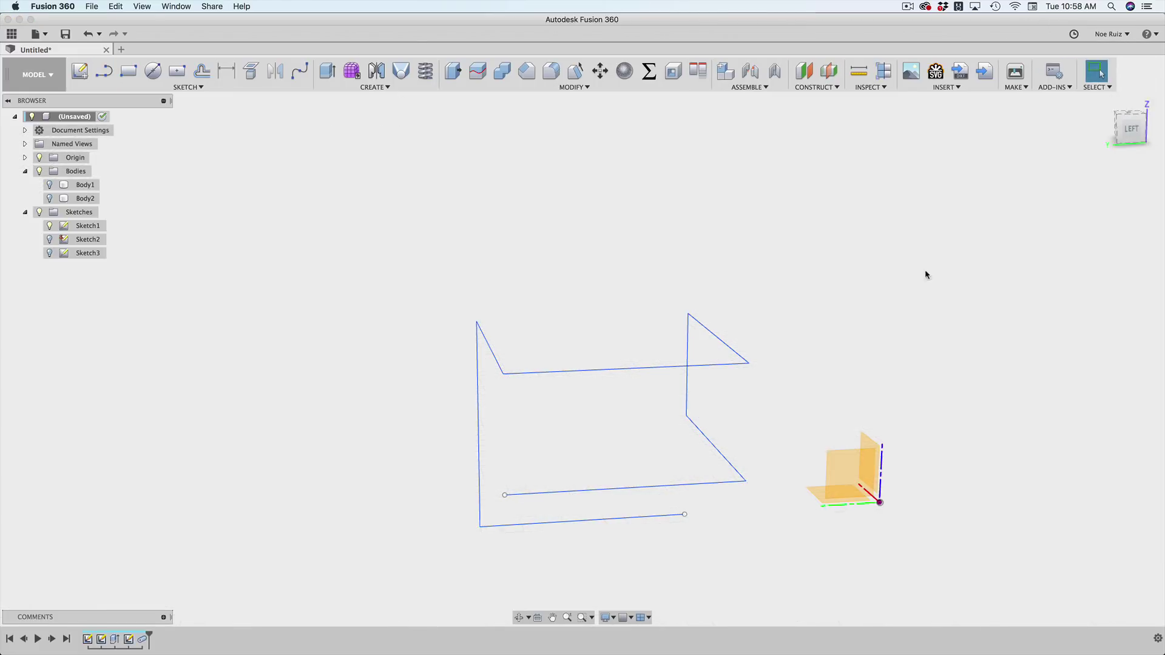
# Create a solid circular pipe with a 2 mm section along the whole chained 3D line path as a new body.
pyautogui.moveTo(926, 271)
pyautogui.keyDown('shift'); pyautogui.mouseDown(button='middle')
pyautogui.moveTo(817, 281)
pyautogui.moveTo(866, 273)
pyautogui.mouseUp(button='middle'); pyautogui.keyUp('shift')
pyautogui.write('s')
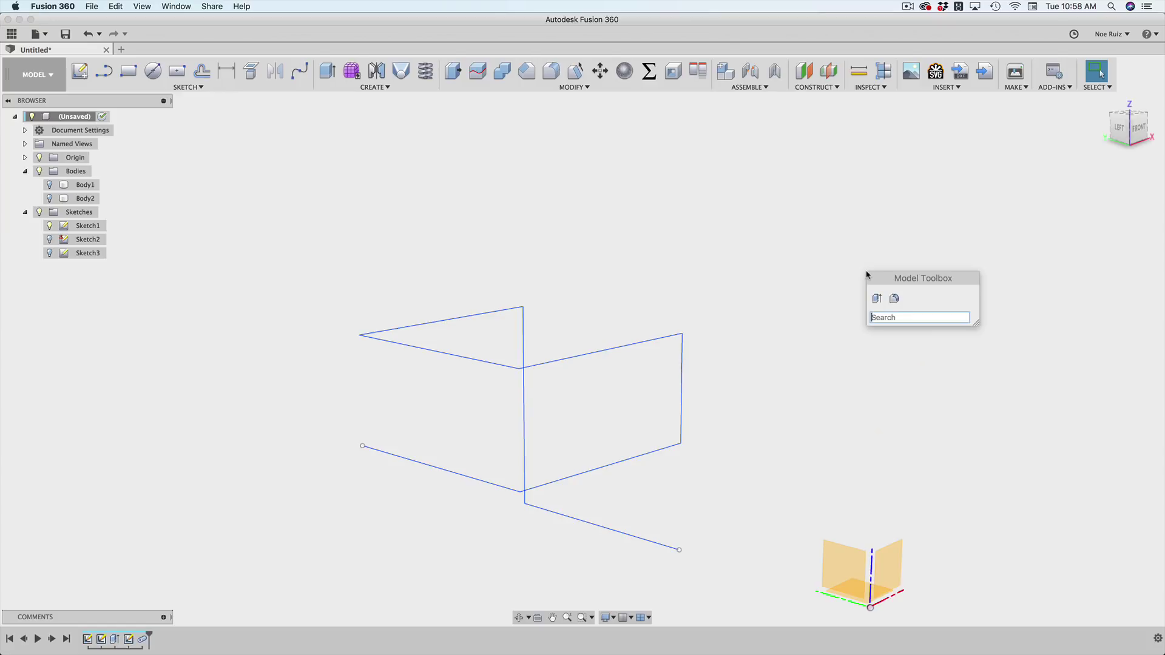
pyautogui.write('pi')
pyautogui.press('Return')
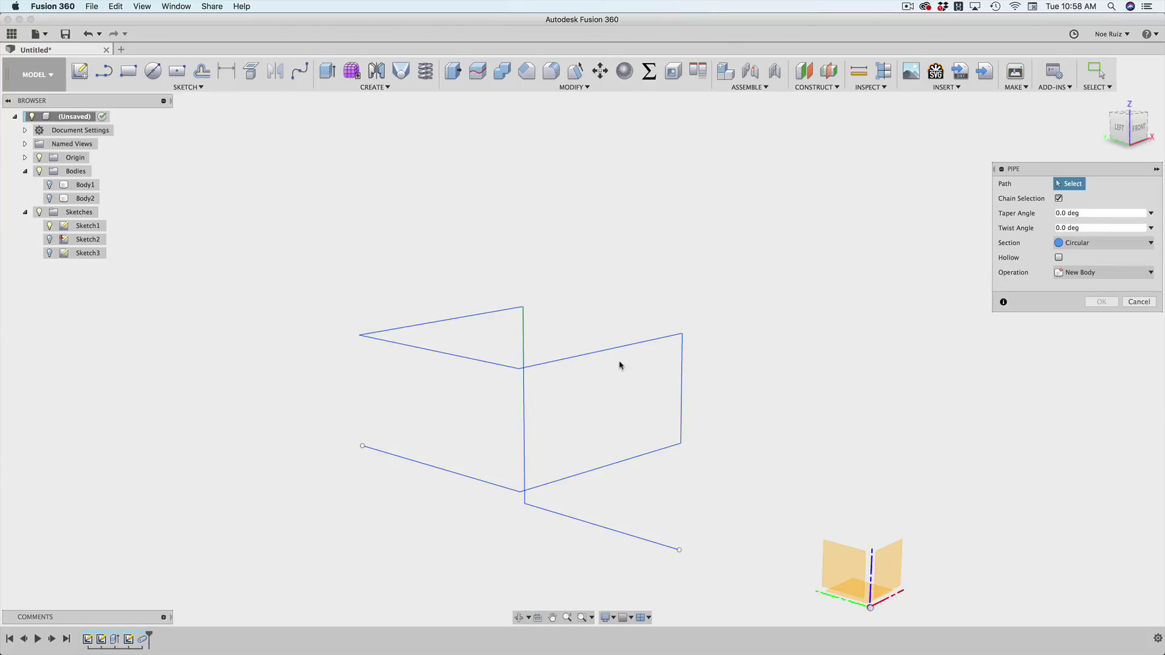
pyautogui.click(620, 349)
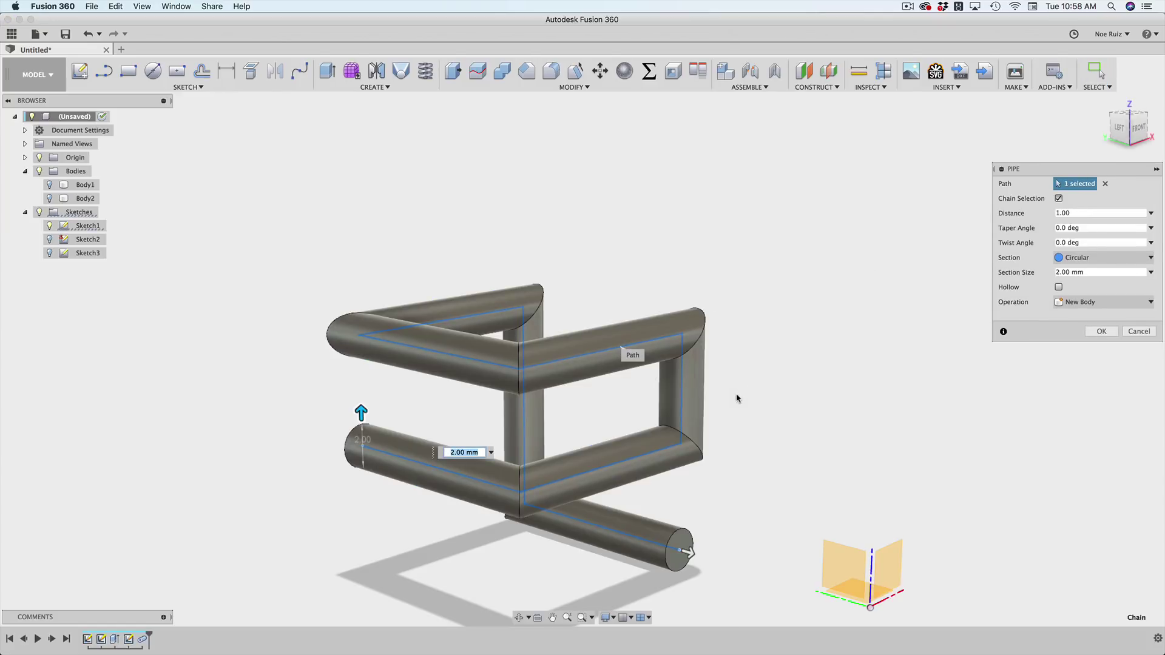
pyautogui.keyDown('shift'); pyautogui.moveTo(806, 405); pyautogui.dragTo(570, 376, button='middle'); pyautogui.keyUp('shift')
pyautogui.press('Return')
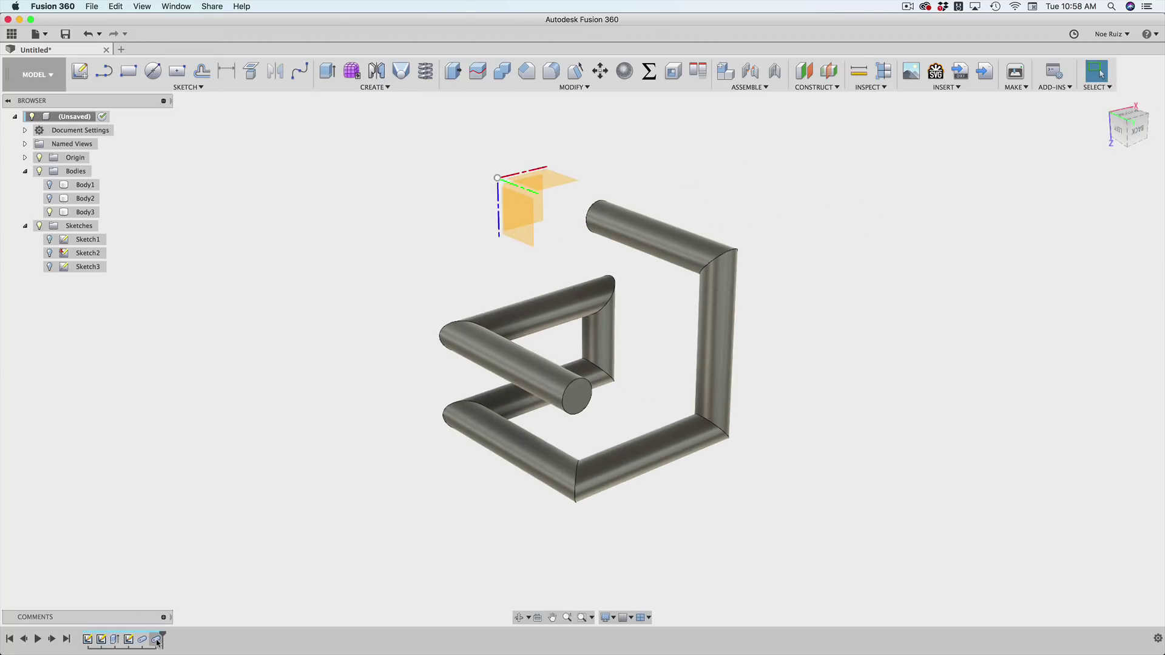
# Edit the new pipe feature to use a square section instead of a circular one.
pyautogui.doubleClick(157, 640)
pyautogui.click(1121, 270)
pyautogui.click(1118, 258)
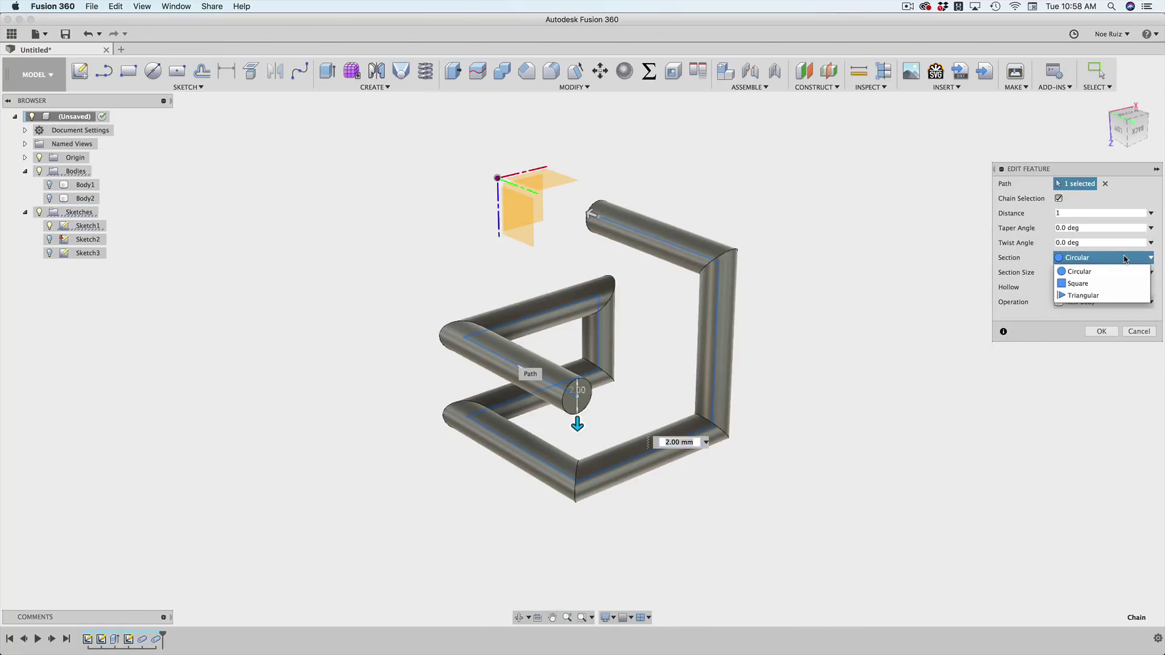
pyautogui.click(1111, 282)
pyautogui.click(1100, 332)
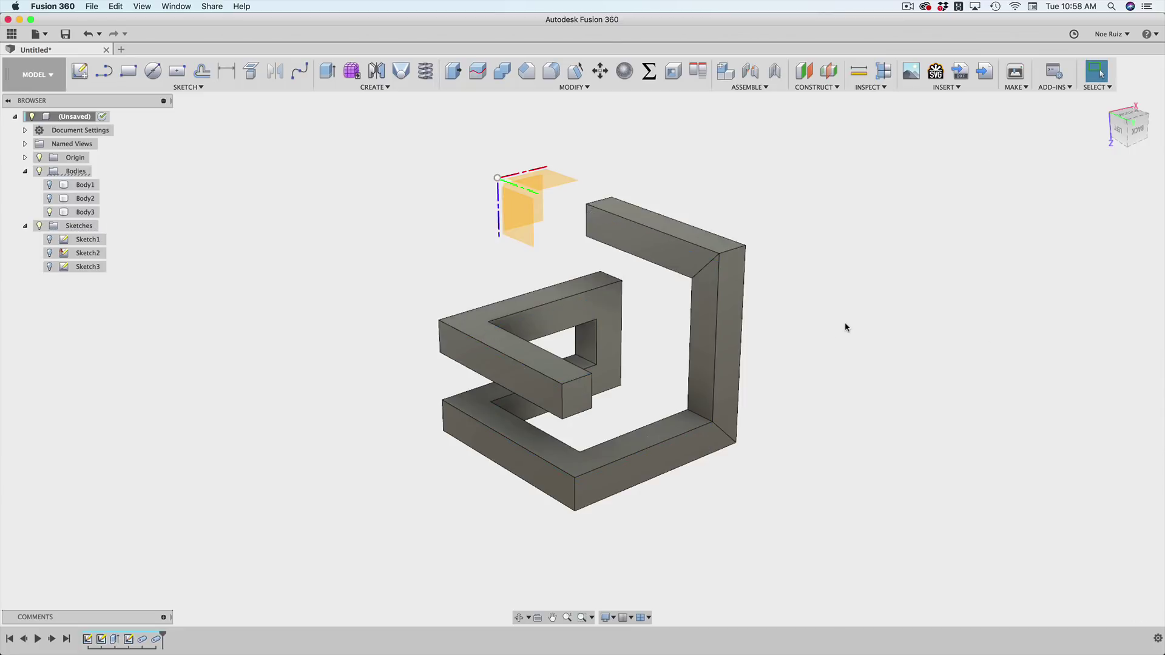
pyautogui.keyDown('shift'); pyautogui.moveTo(845, 327); pyautogui.dragTo(682, 363, button='middle'); pyautogui.keyUp('shift')
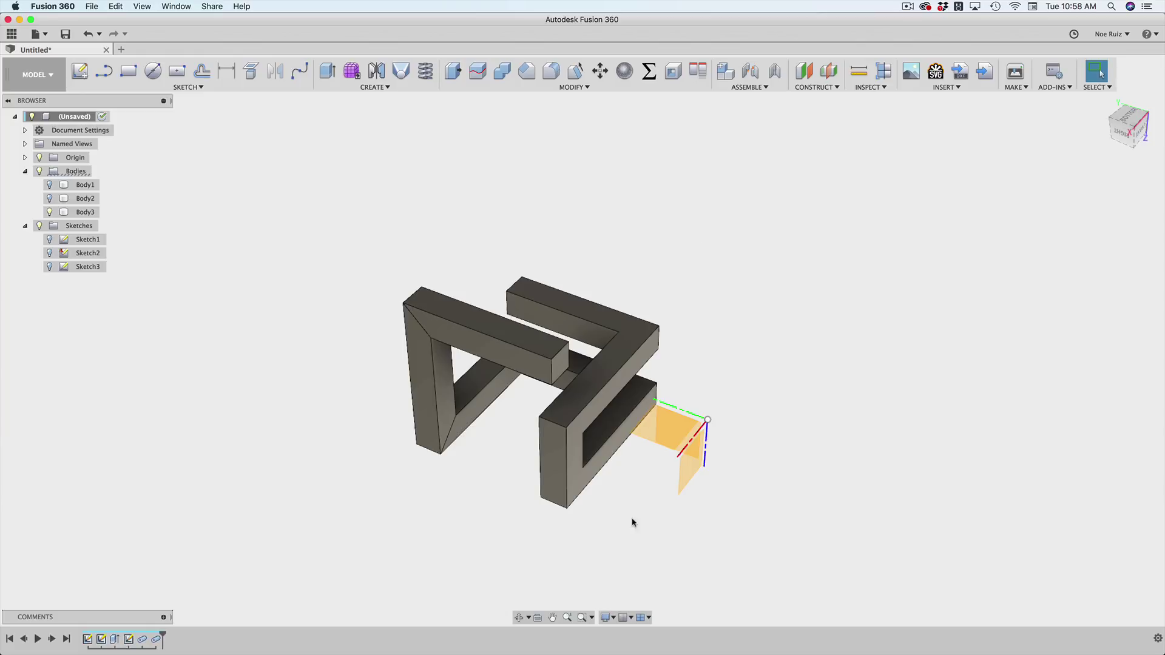
pyautogui.keyDown('shift'); pyautogui.moveTo(671, 548); pyautogui.dragTo(447, 356, button='middle'); pyautogui.keyUp('shift')
pyautogui.scroll(5, 458, 314)
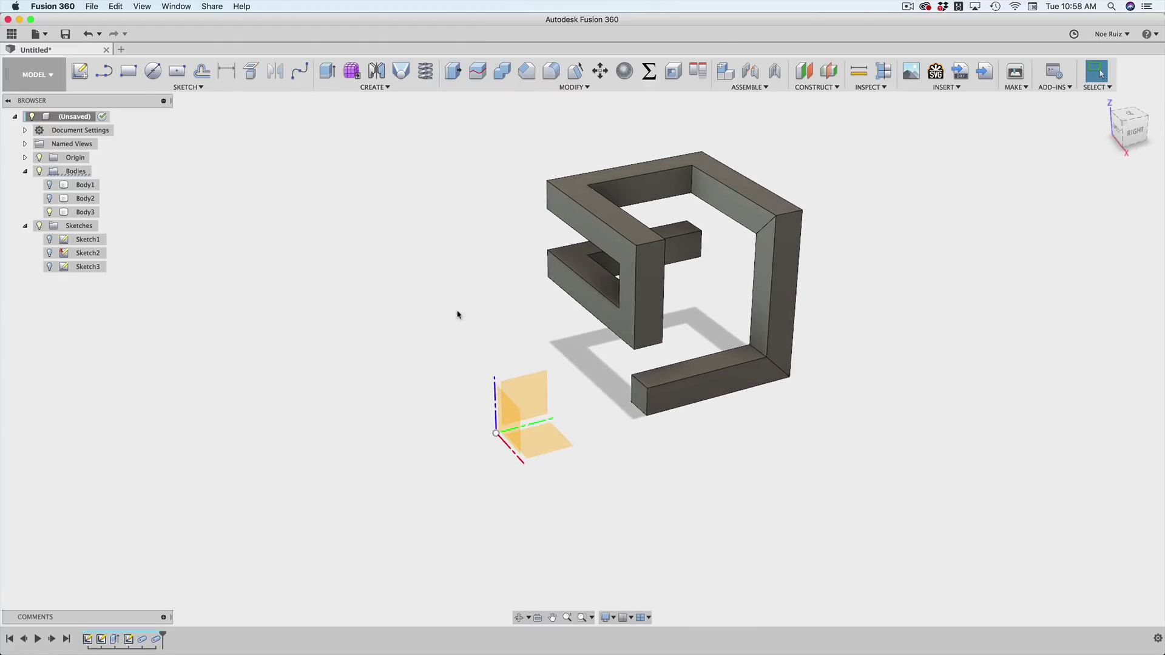
pyautogui.keyDown('shift'); pyautogui.moveTo(627, 358); pyautogui.dragTo(442, 354, button='middle'); pyautogui.keyUp('shift')
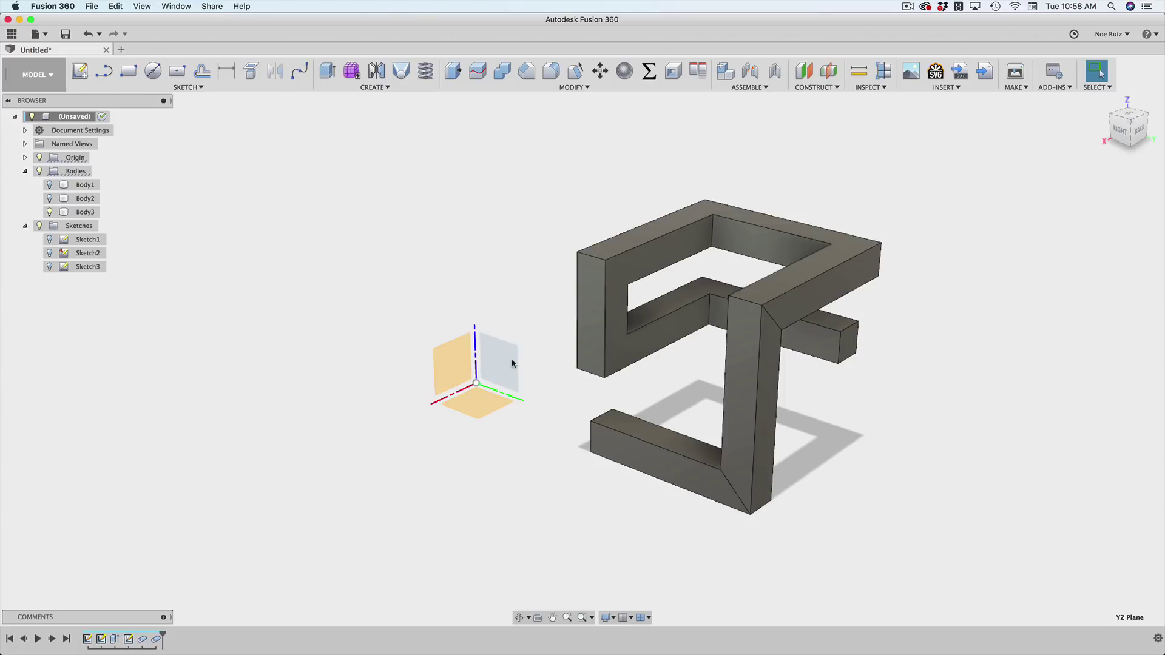
pyautogui.keyDown('shift'); pyautogui.moveTo(524, 277); pyautogui.dragTo(608, 191, button='middle'); pyautogui.keyUp('shift')
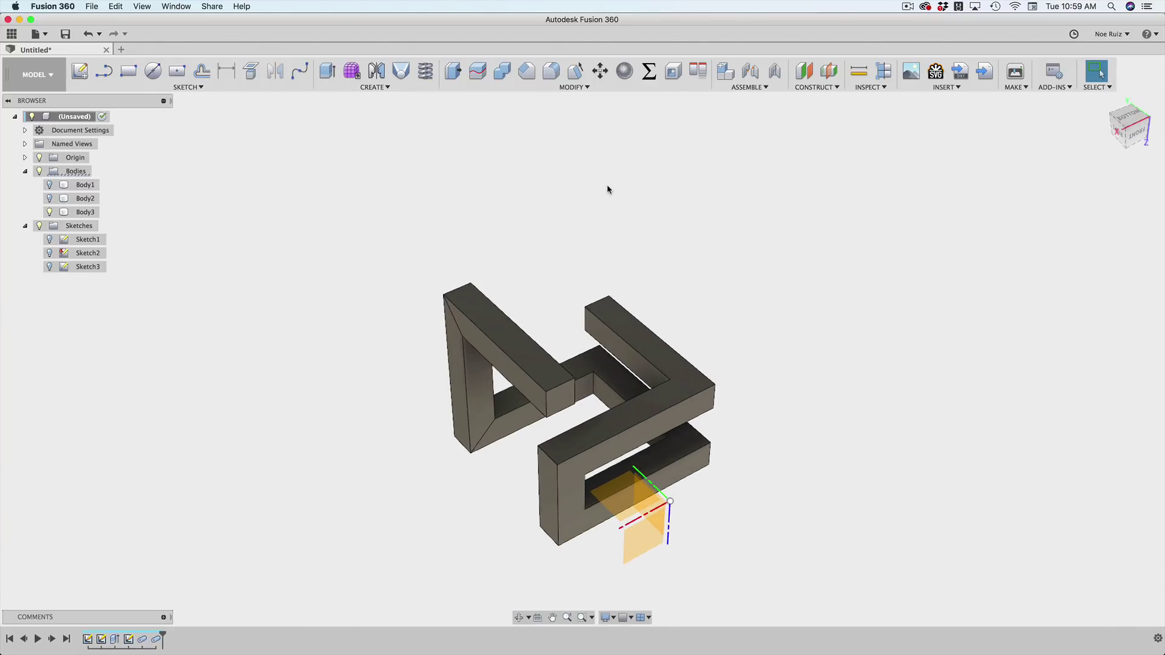